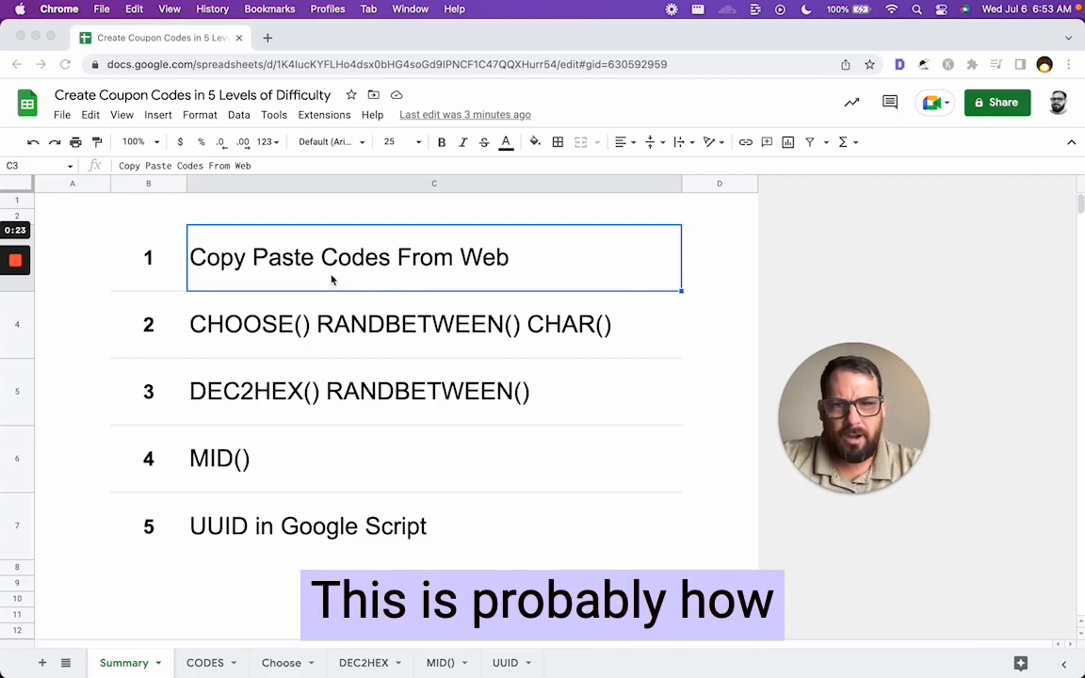
# Open the Voucherify website in a new browser tab
pyautogui.click(269, 37)
pyautogui.write('vou')
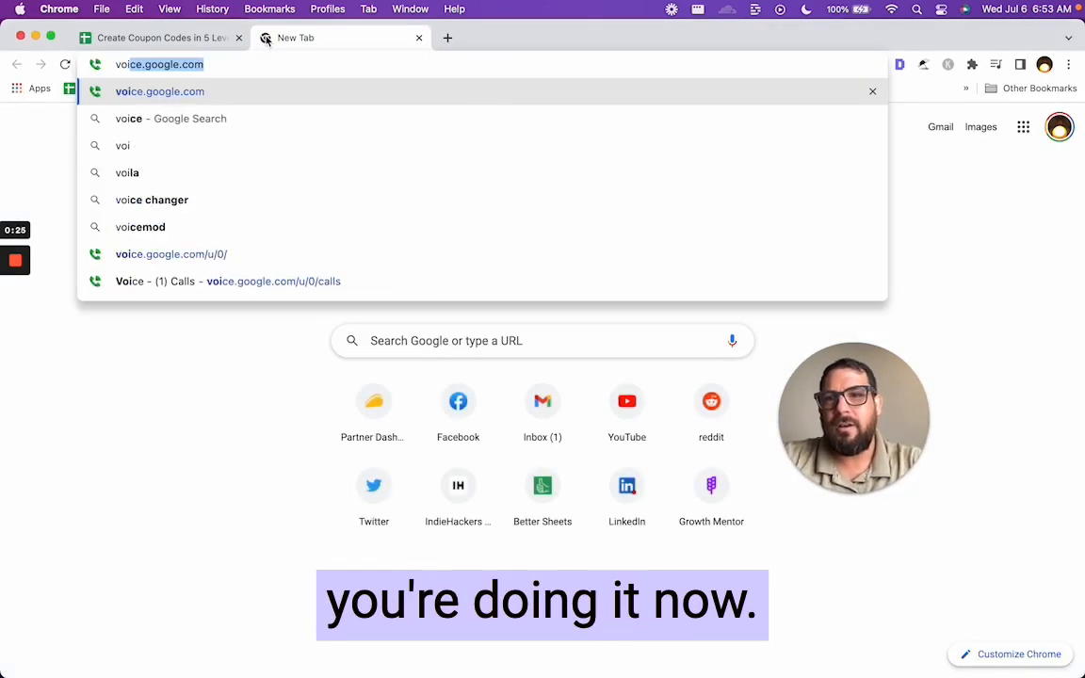
pyautogui.write('cher')
pyautogui.press('Return')
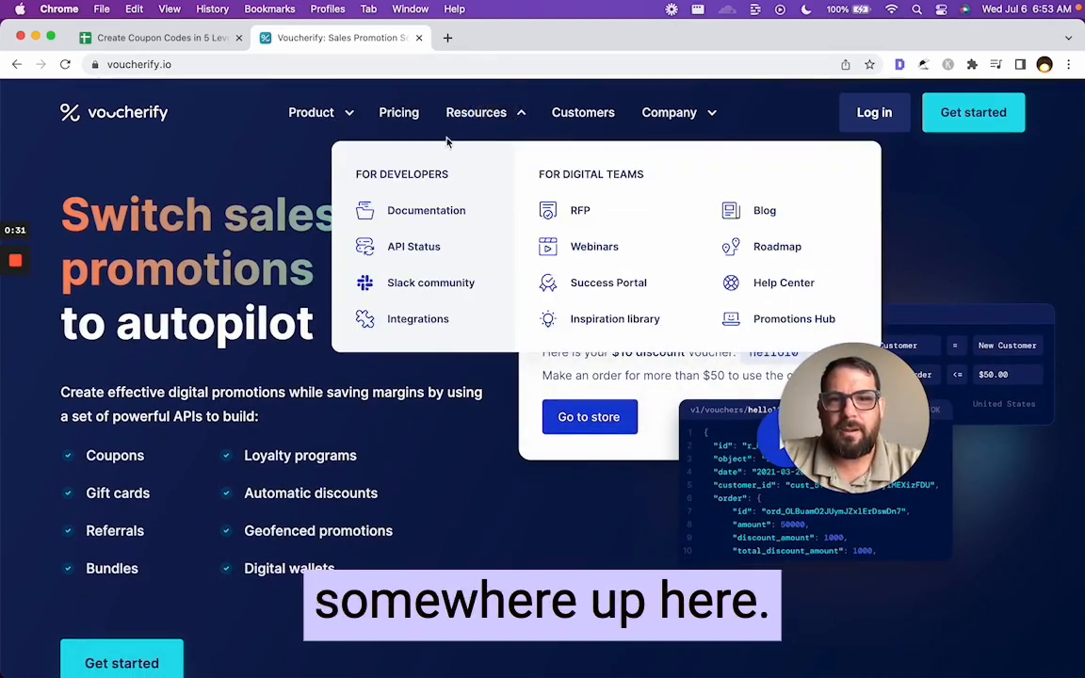
# Go to the code generator page at voucherify.io/generator
pyautogui.click(277, 64)
pyautogui.doubleClick(277, 65)
pyautogui.write('io/g')
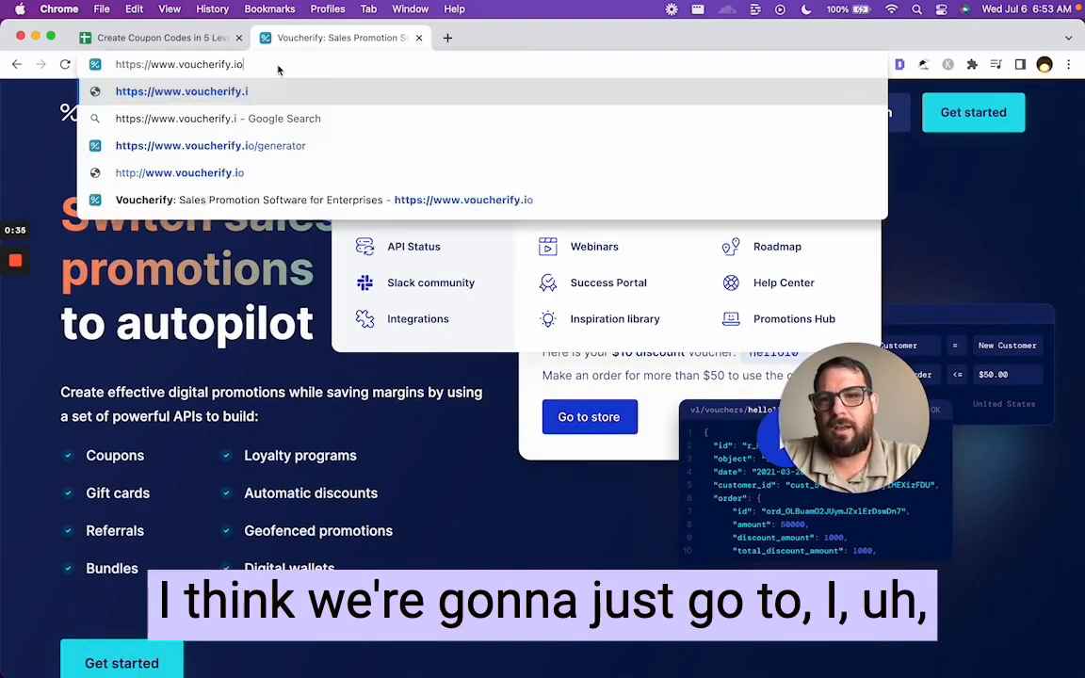
pyautogui.press('Down')
pyautogui.press('Down')
pyautogui.press('Return')
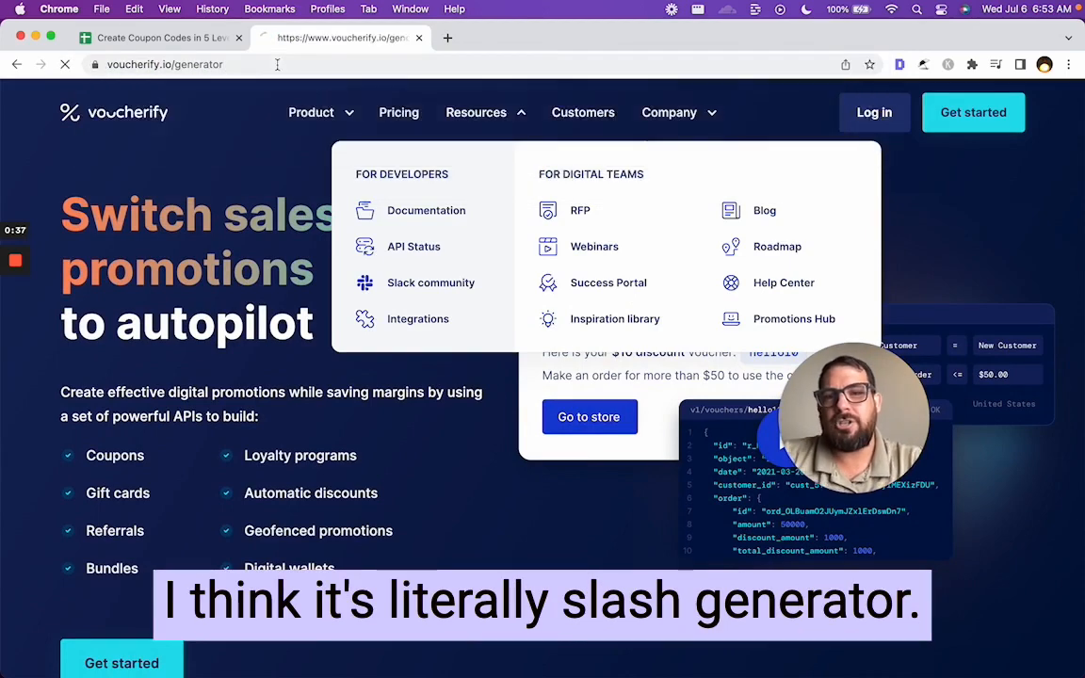
# Generate 100 random codes with a single code length of 6
pyautogui.scroll(-3, 407, 308)
pyautogui.click(322, 339)
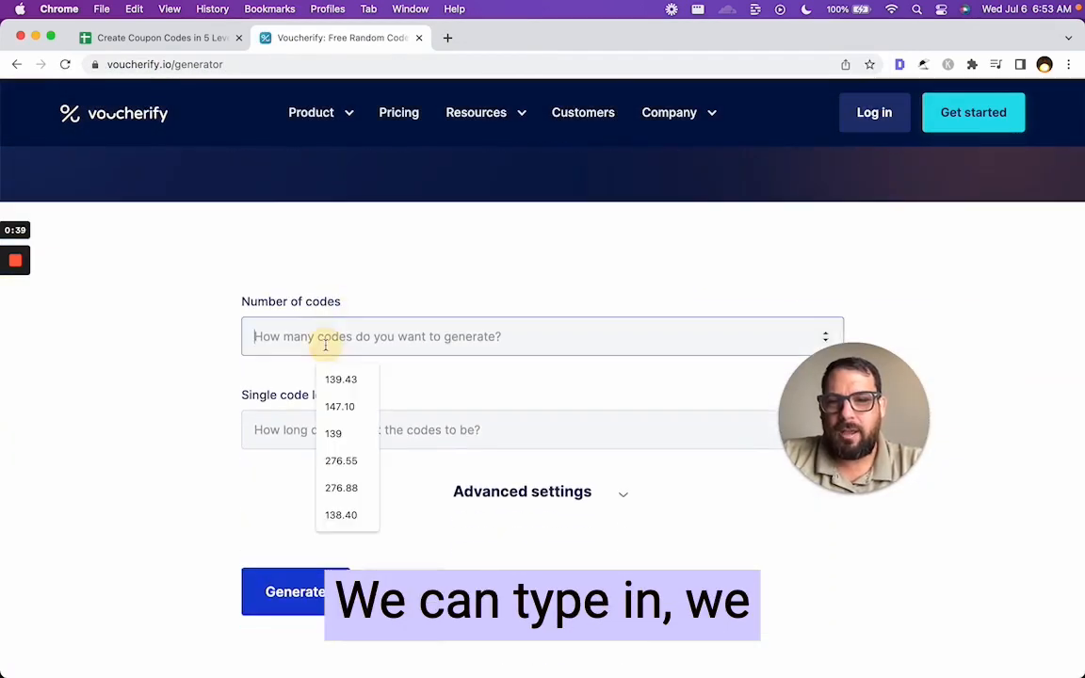
pyautogui.write('100')
pyautogui.click(323, 430)
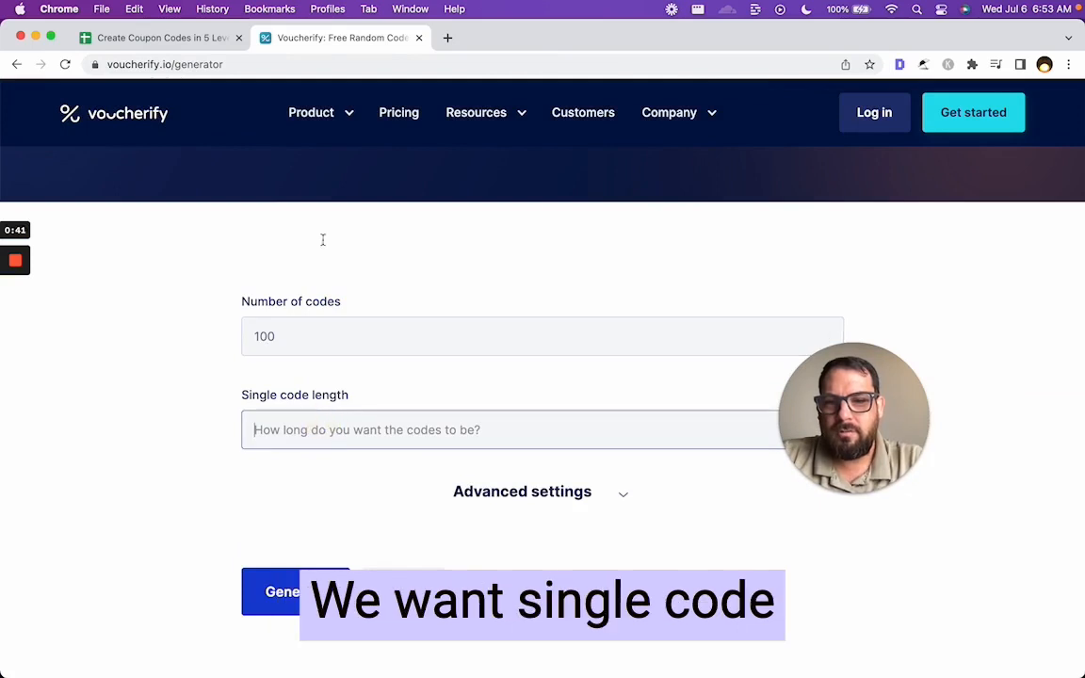
pyautogui.write('6')
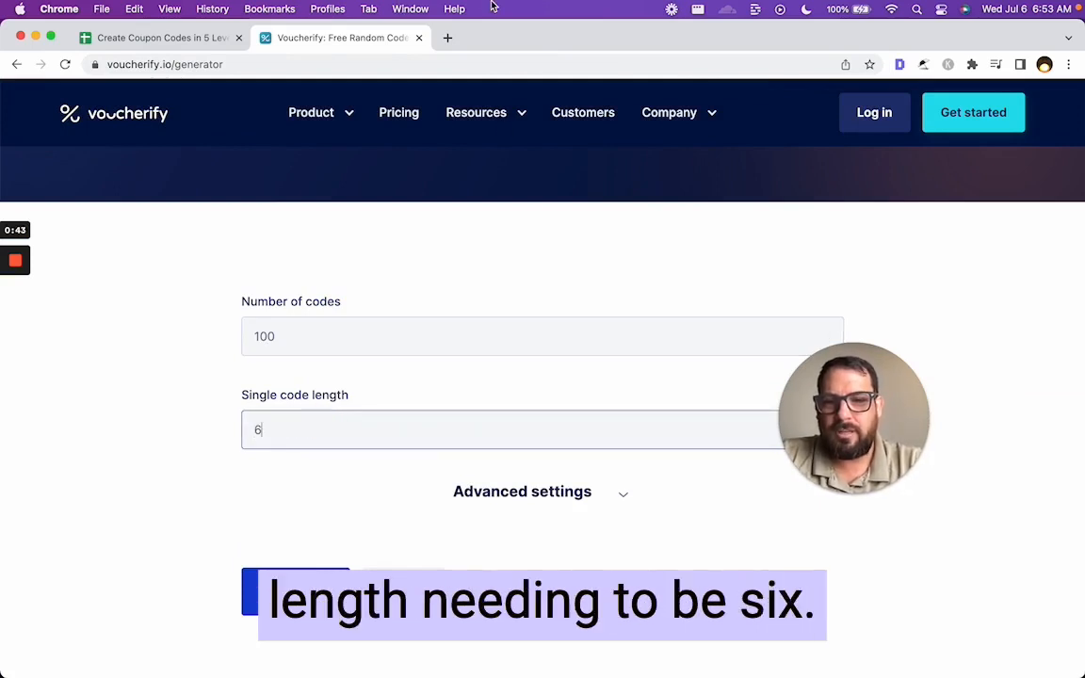
pyautogui.click(327, 464)
# Copy all the generated codes and paste them into the CODES sheet of the coupon spreadsheet, starting at A1
pyautogui.scroll(-1, 327, 464)
pyautogui.scroll(-10, 327, 464)
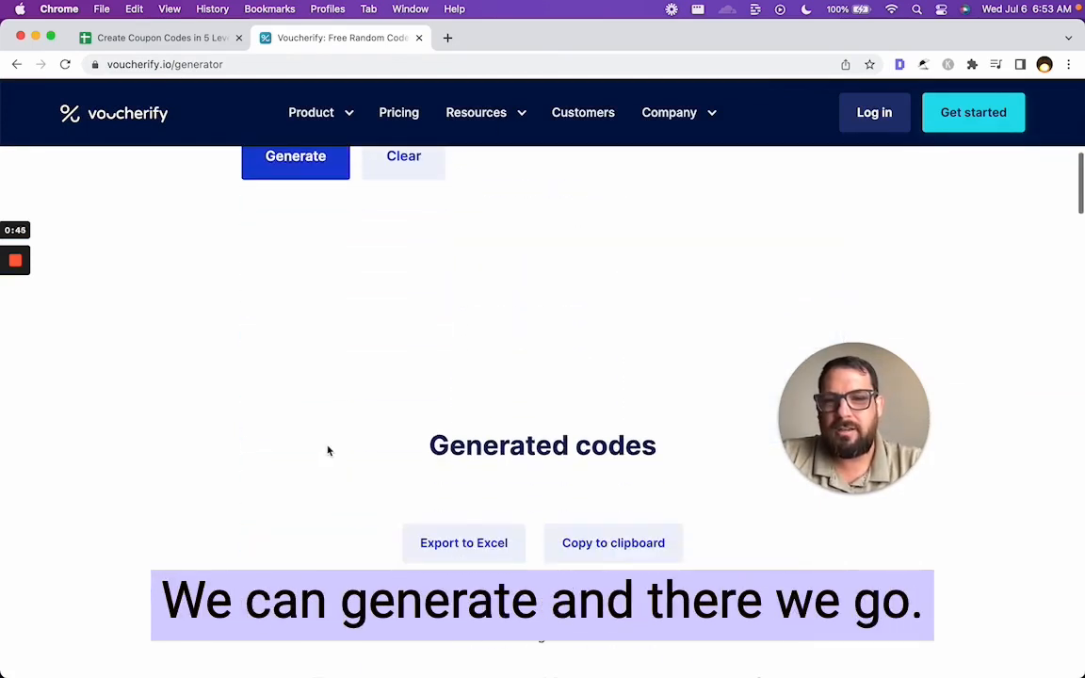
pyautogui.moveTo(310, 333); pyautogui.dragTo(398, 219)
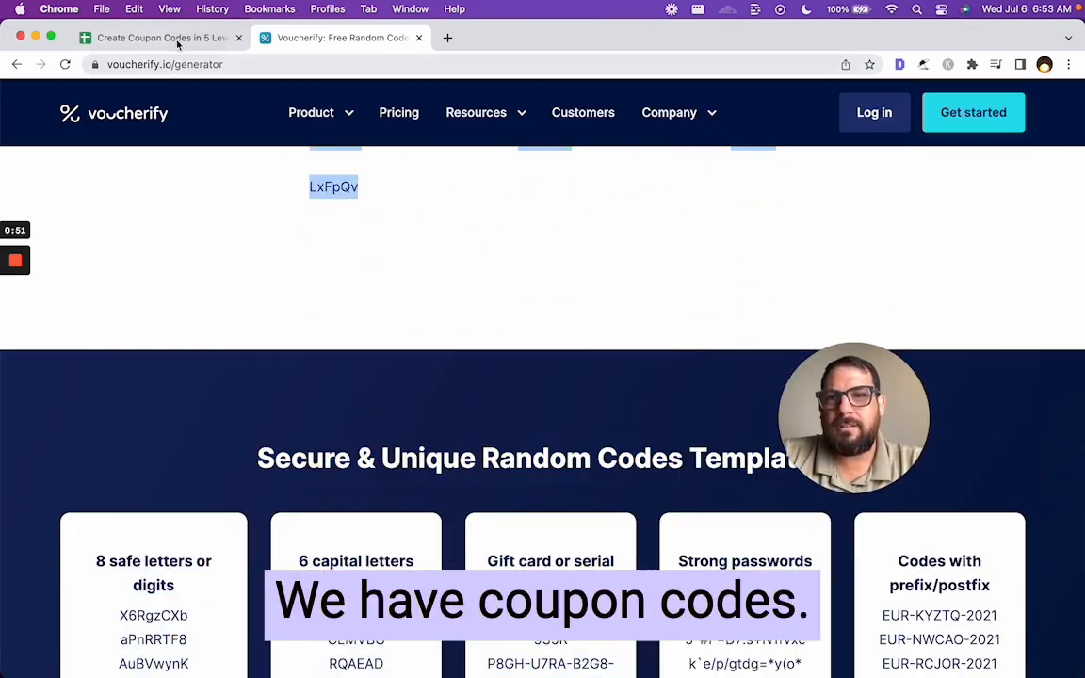
pyautogui.click(165, 38)
pyautogui.click(205, 662)
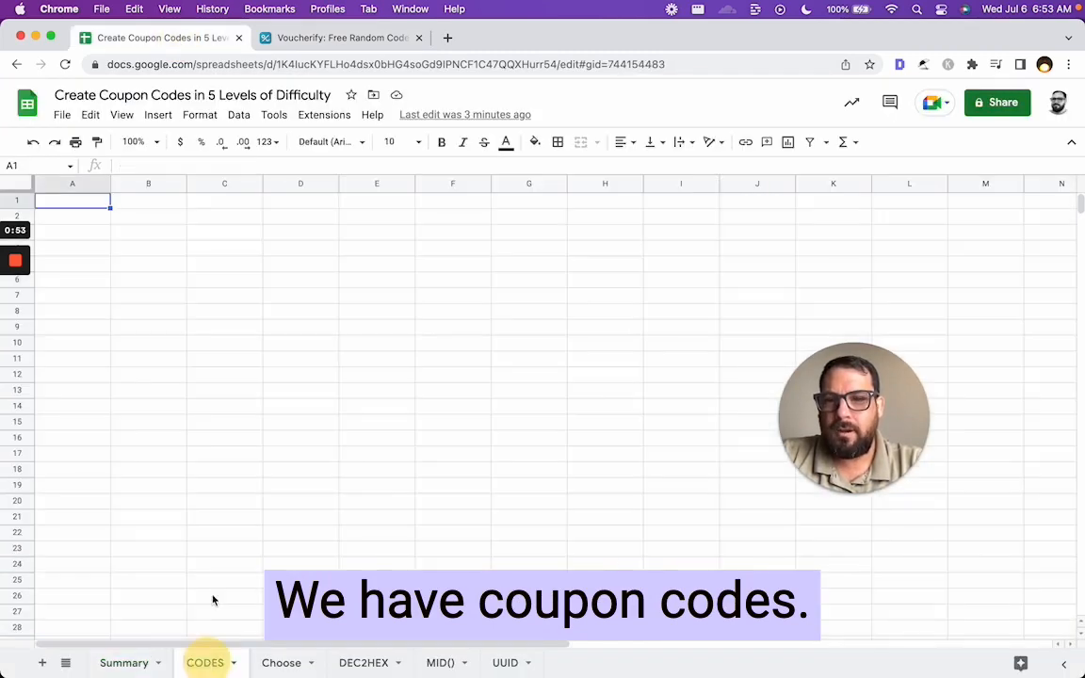
pyautogui.press('super+v')
pyautogui.click(74, 217)
pyautogui.press('super+Up')
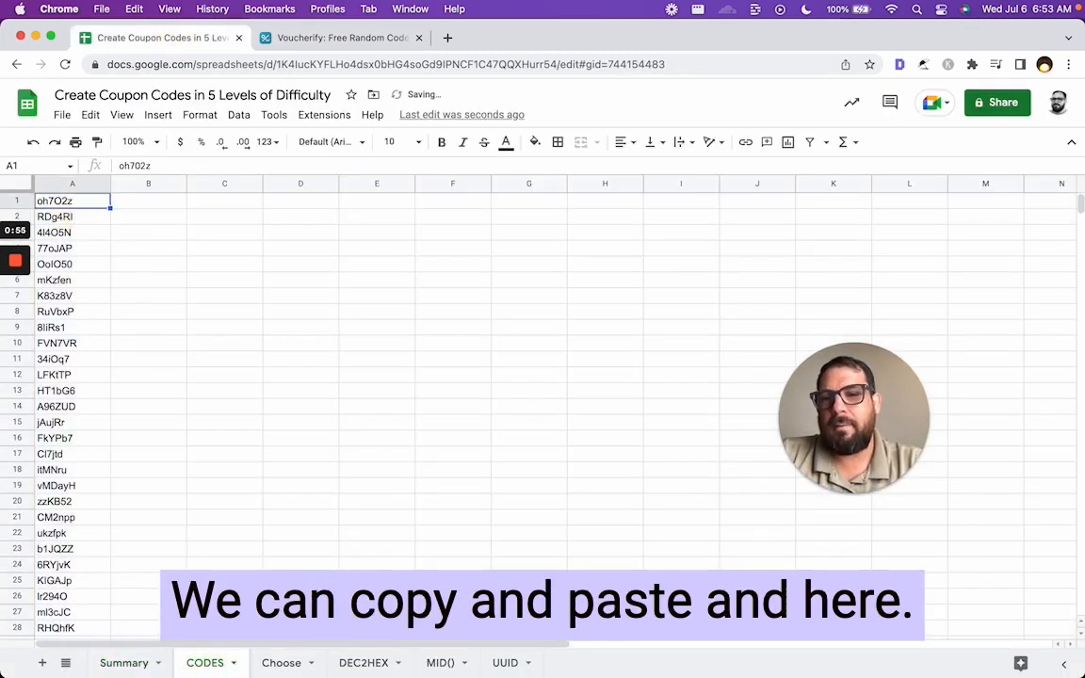
# Check the pasted coupon codes in column A from the first row to the last
pyautogui.press('super+Down')
pyautogui.press('super+Down')
pyautogui.press('super+Up')
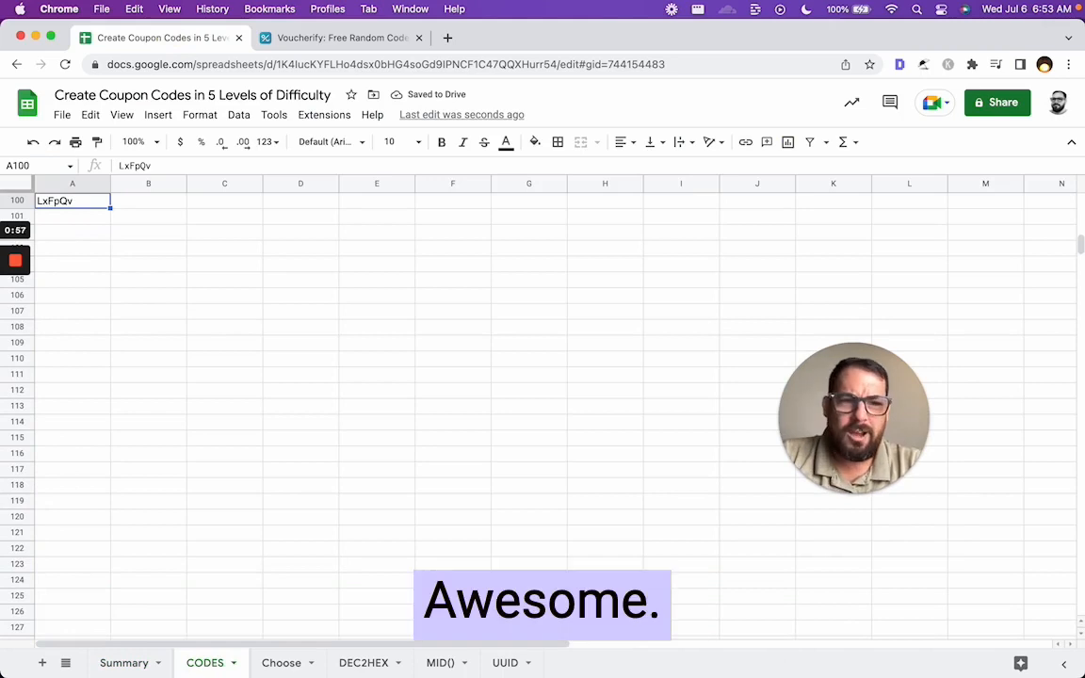
pyautogui.press('Up')
pyautogui.press('Up')
pyautogui.press('Up')
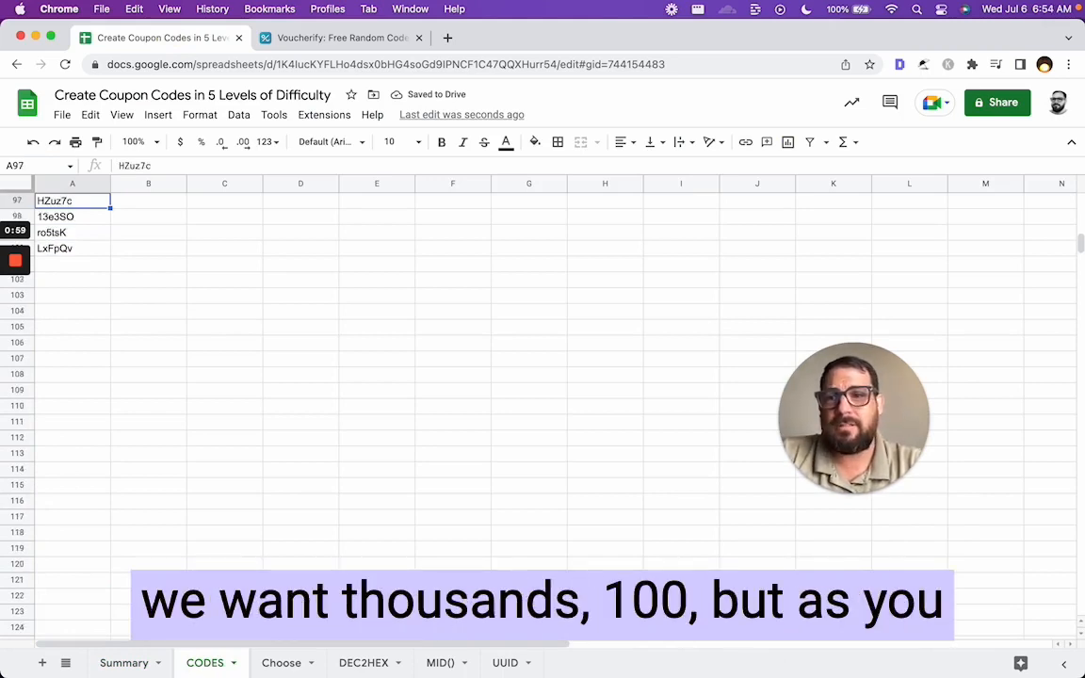
pyautogui.press('super+Up')
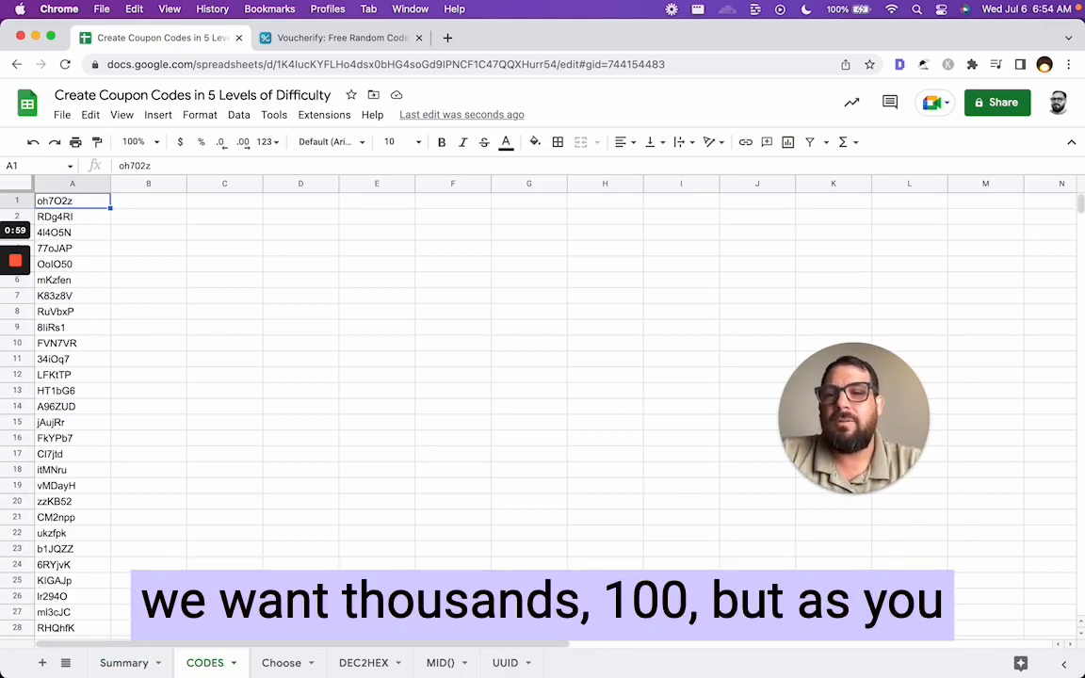
pyautogui.click(93, 378)
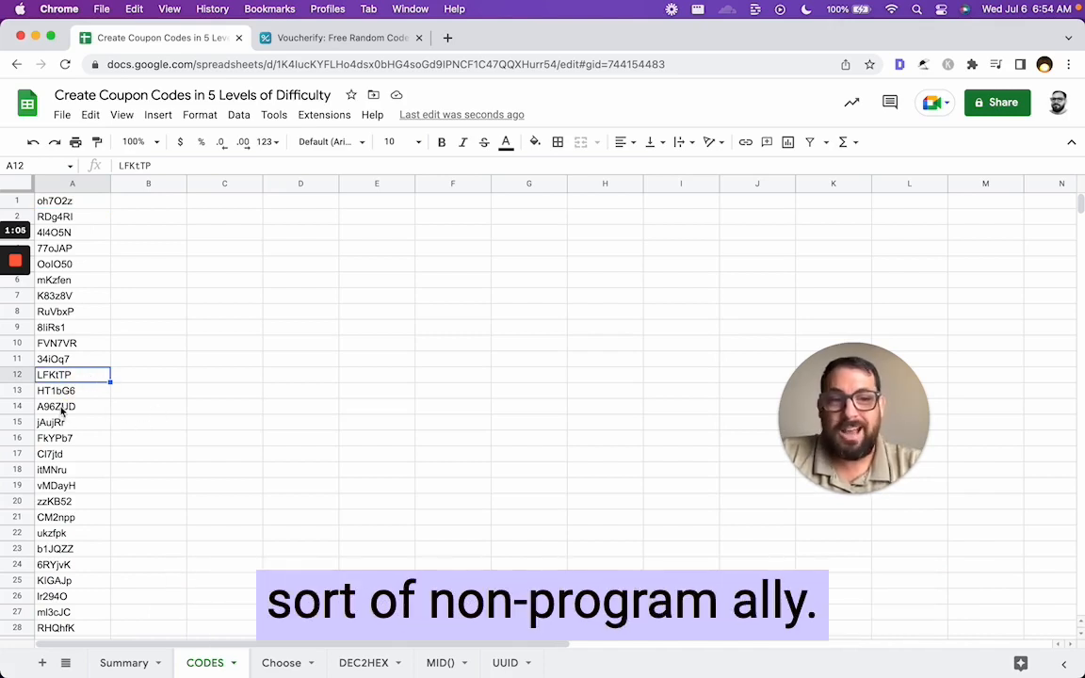
pyautogui.click(138, 209)
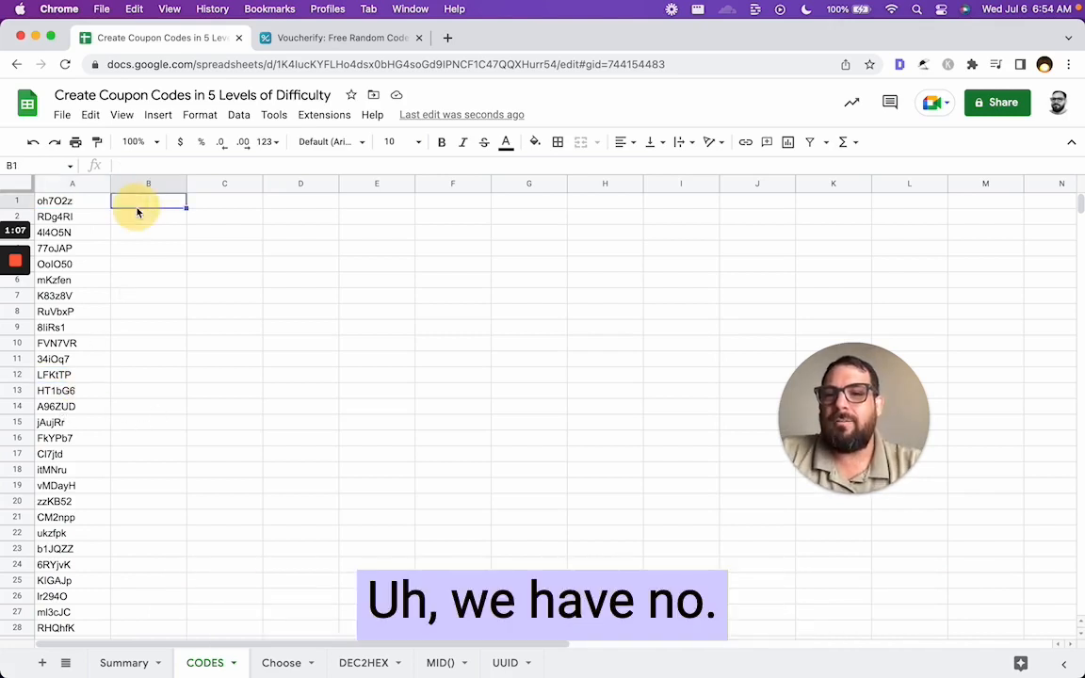
pyautogui.press('Left')
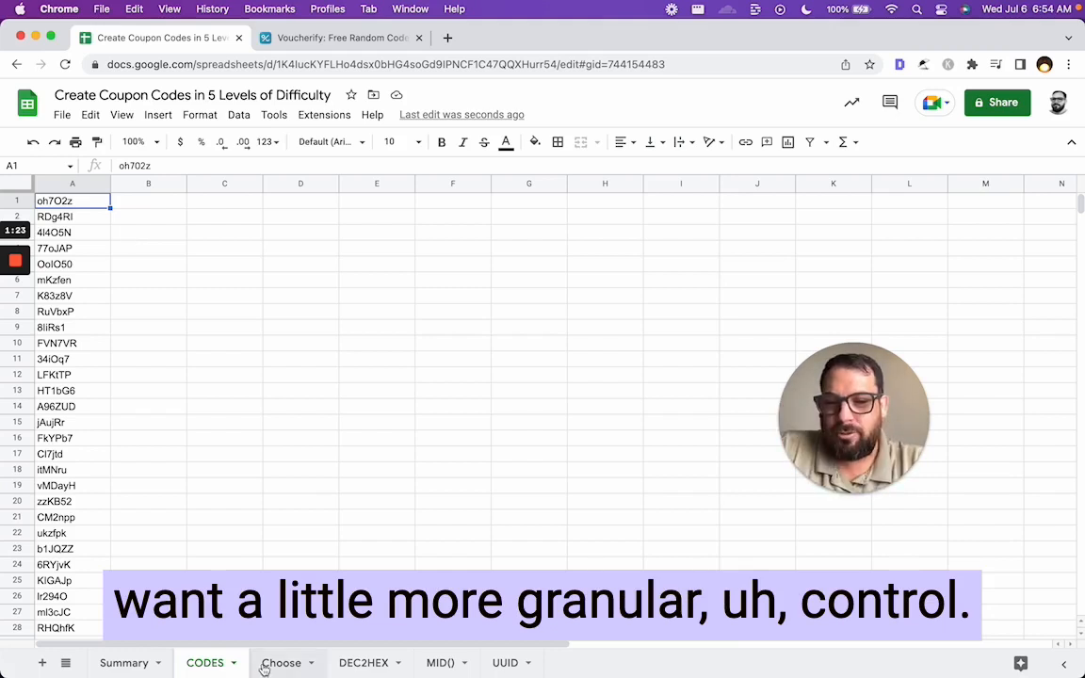
# View the CHOOSE() RANDBETWEEN() CHAR() entry on the Summary sheet and the matching formula text in C2 of the Choose sheet
pyautogui.click(123, 664)
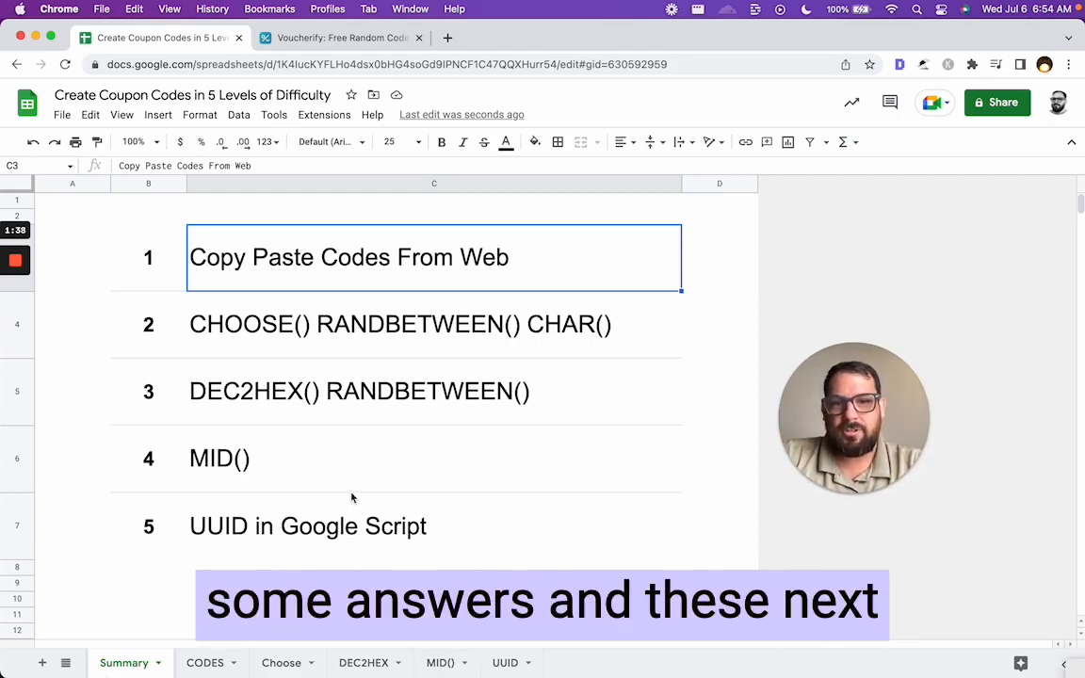
pyautogui.click(280, 342)
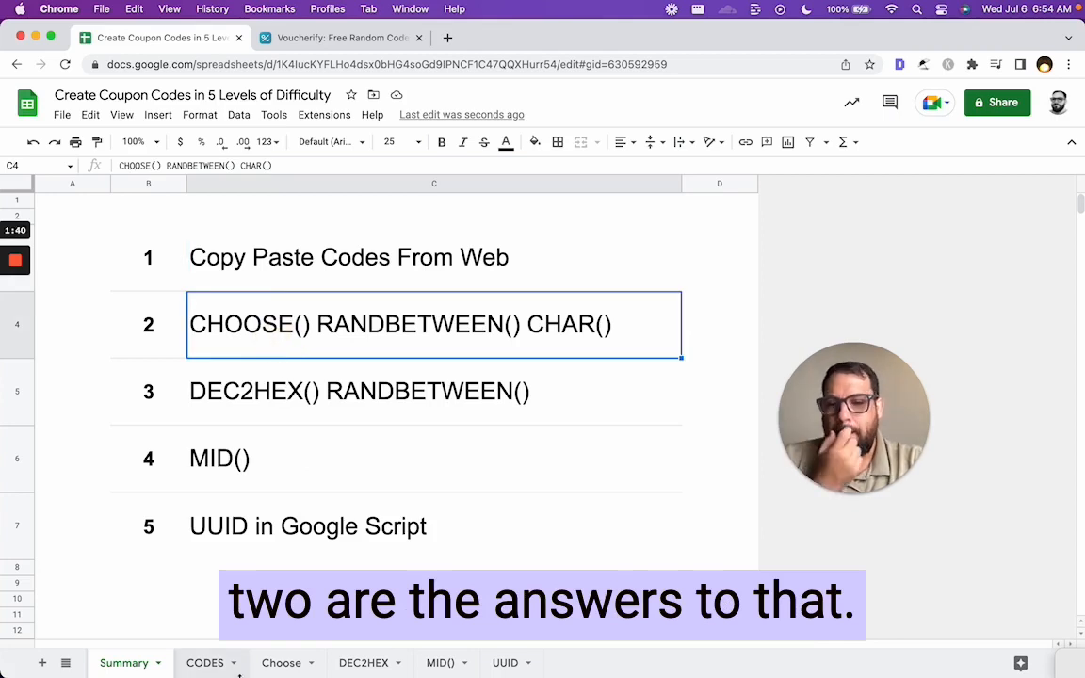
pyautogui.click(291, 668)
pyautogui.click(201, 253)
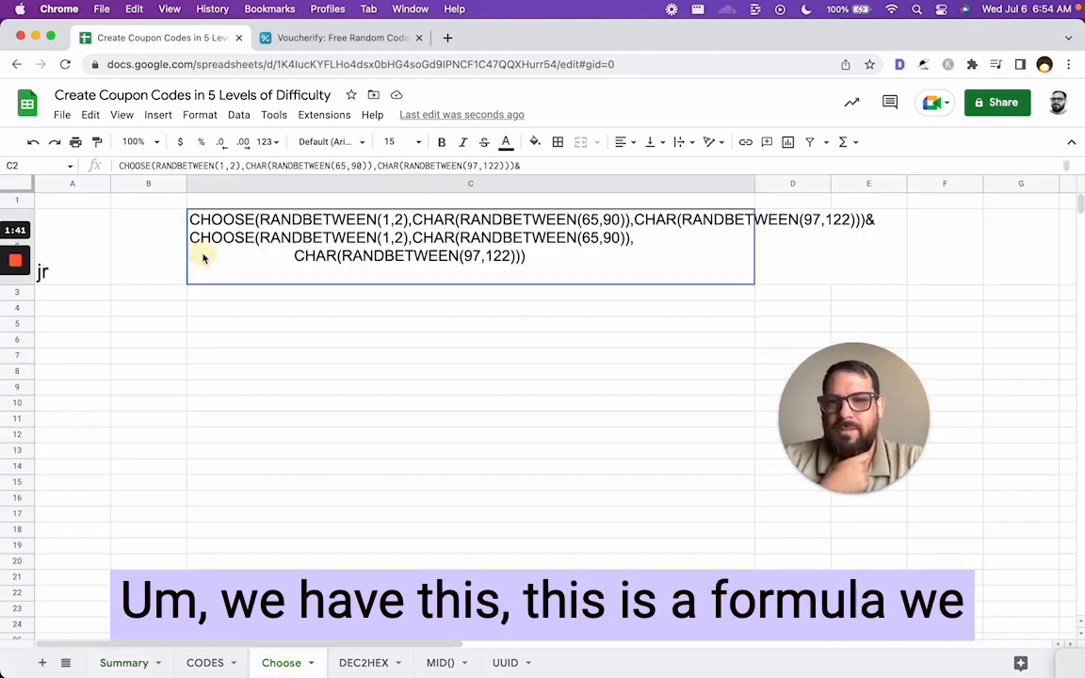
# Turn the CHOOSE text in C2 into a working formula by adding an equals sign at its beginning
pyautogui.doubleClick(267, 252)
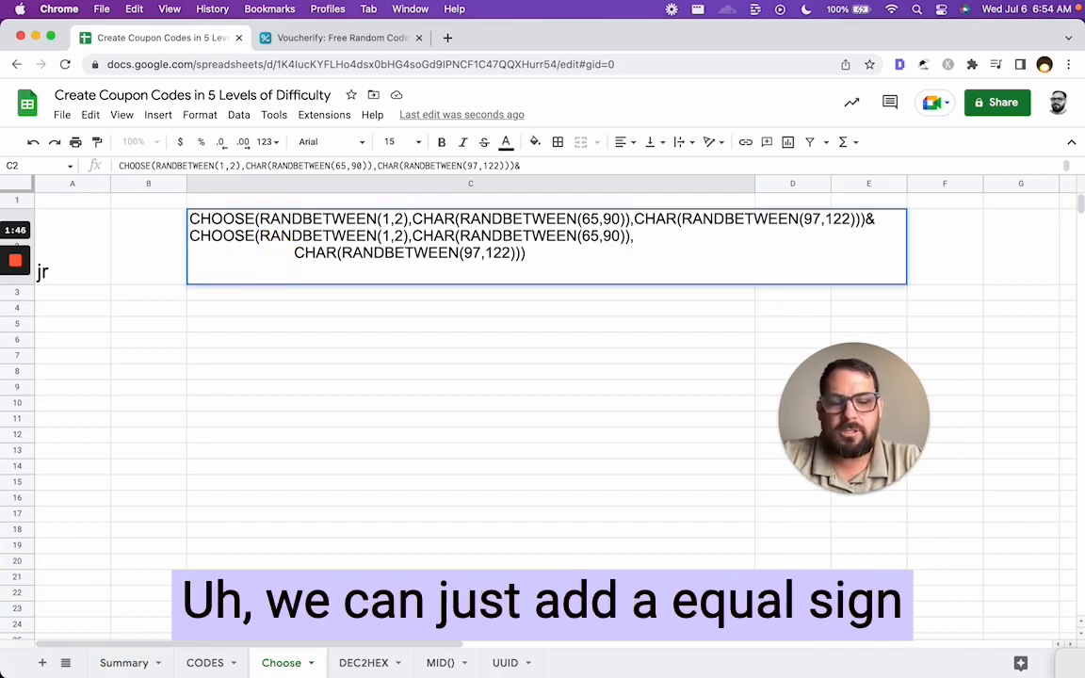
pyautogui.write('=')
pyautogui.press('super+a')
pyautogui.press('Left')
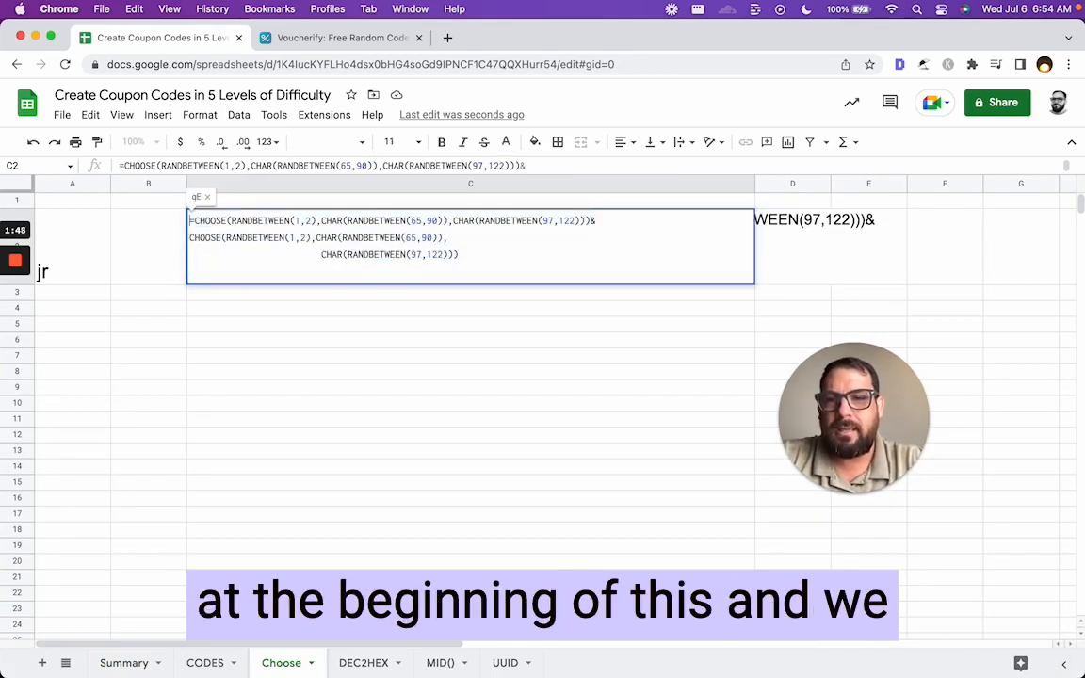
pyautogui.press('Right')
pyautogui.press('Return')
pyautogui.press('Up')
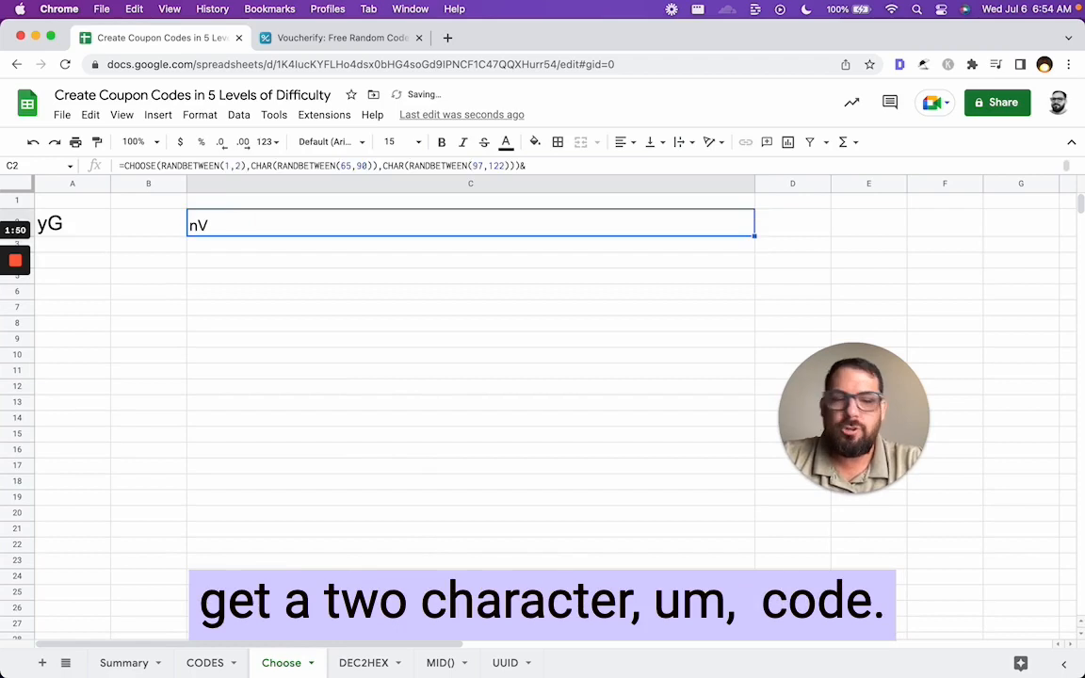
pyautogui.doubleClick(251, 230)
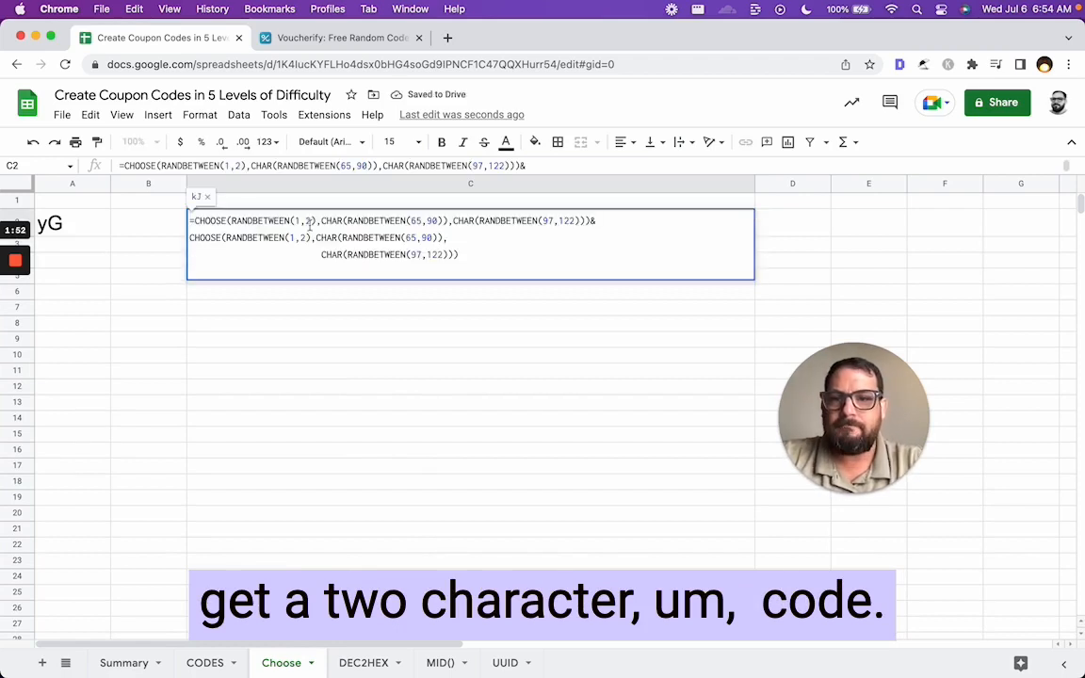
pyautogui.press('Escape')
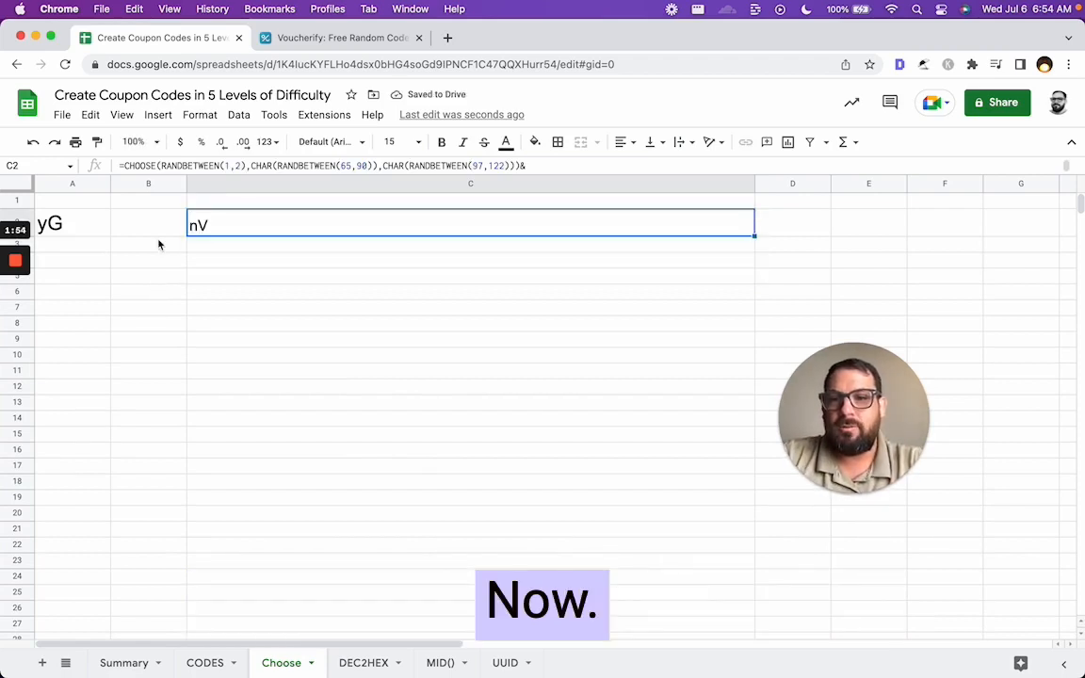
pyautogui.click(159, 243)
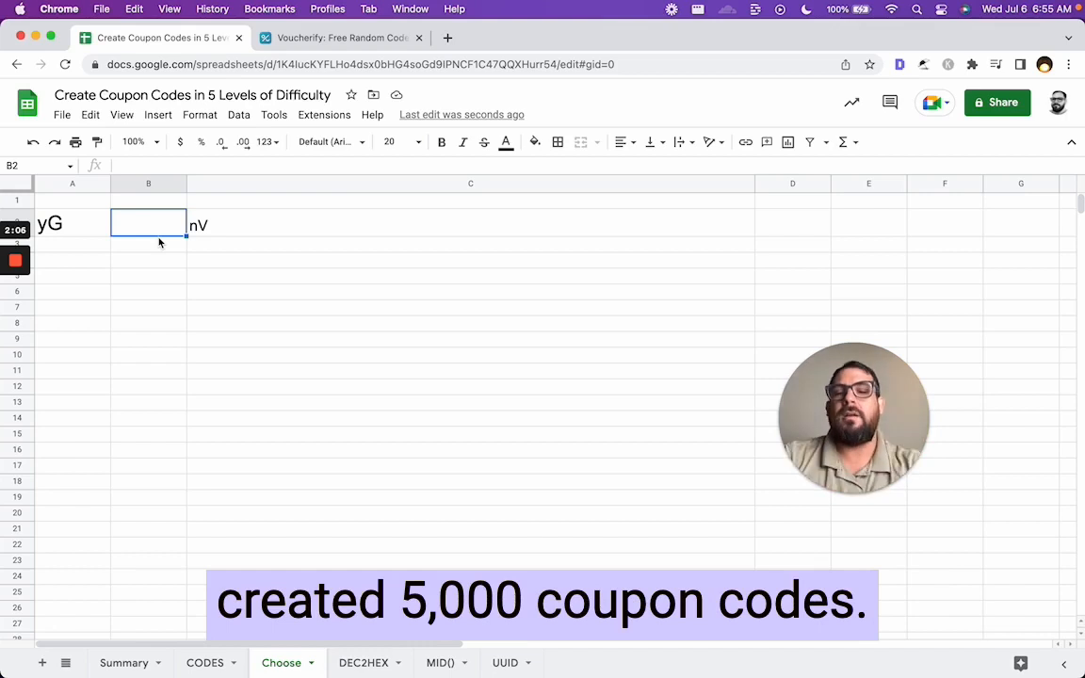
pyautogui.press('Right')
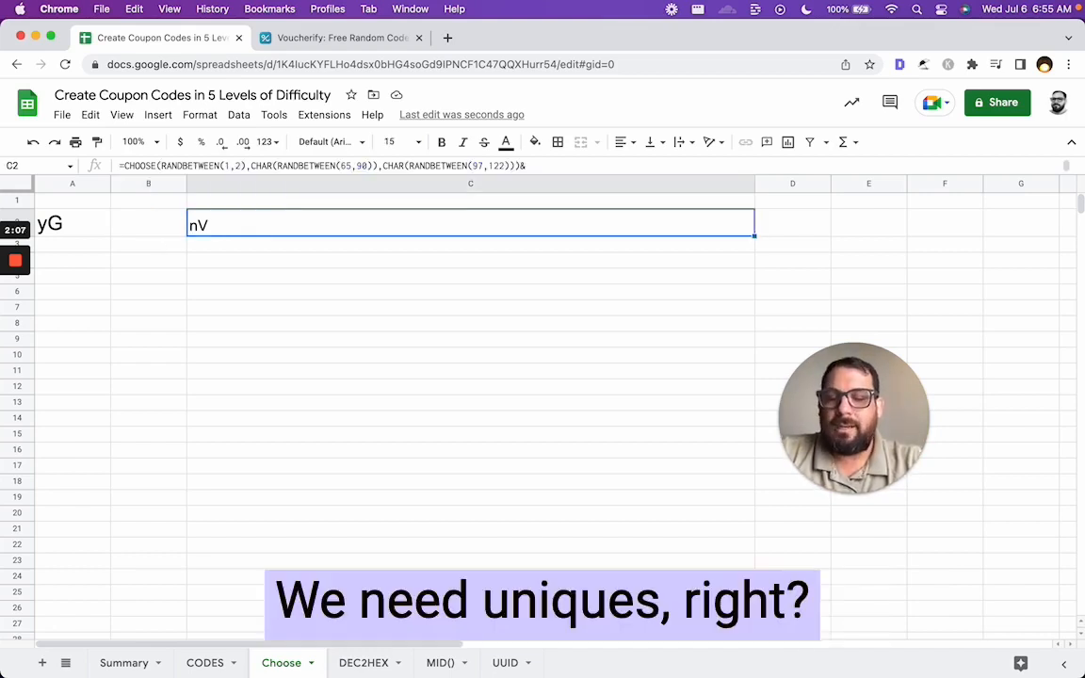
# Copy the whole CHOOSE expression from the formula in C2 without its equals sign, leaving the cell unmodified
pyautogui.doubleClick(230, 230)
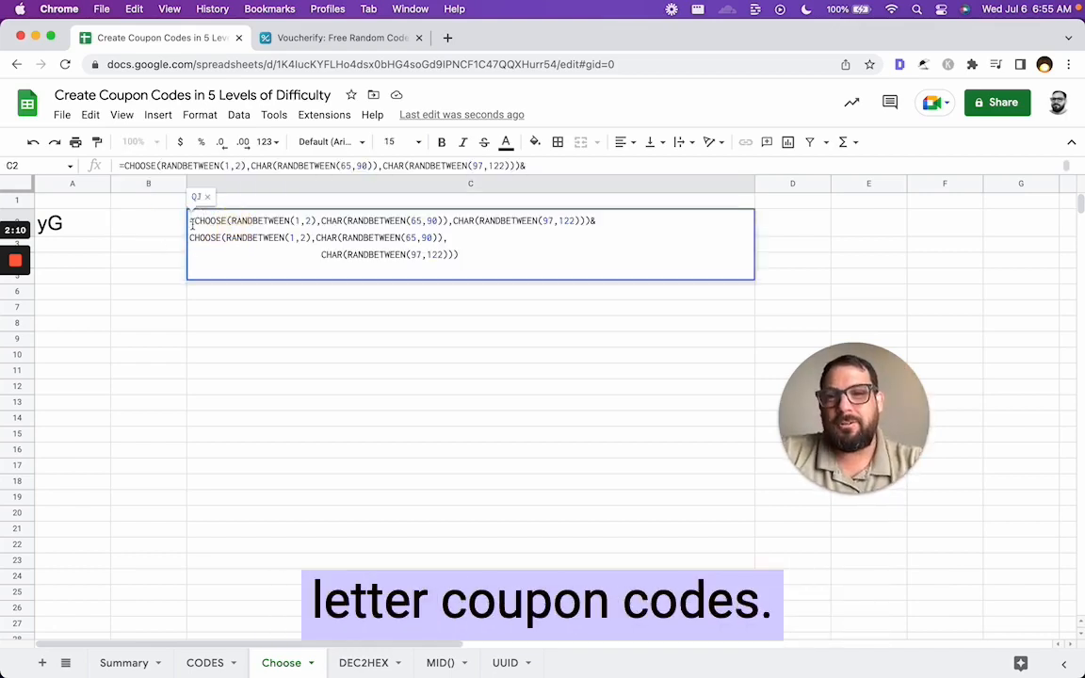
pyautogui.moveTo(191, 223); pyautogui.dragTo(500, 263)
pyautogui.press('super+c')
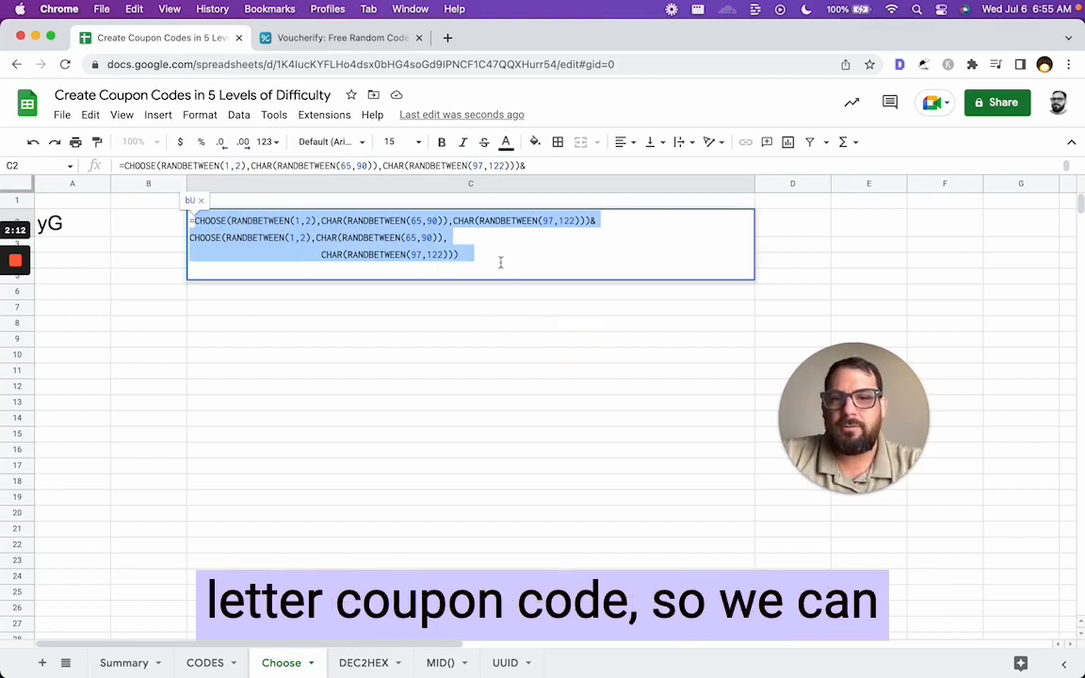
pyautogui.press('Escape')
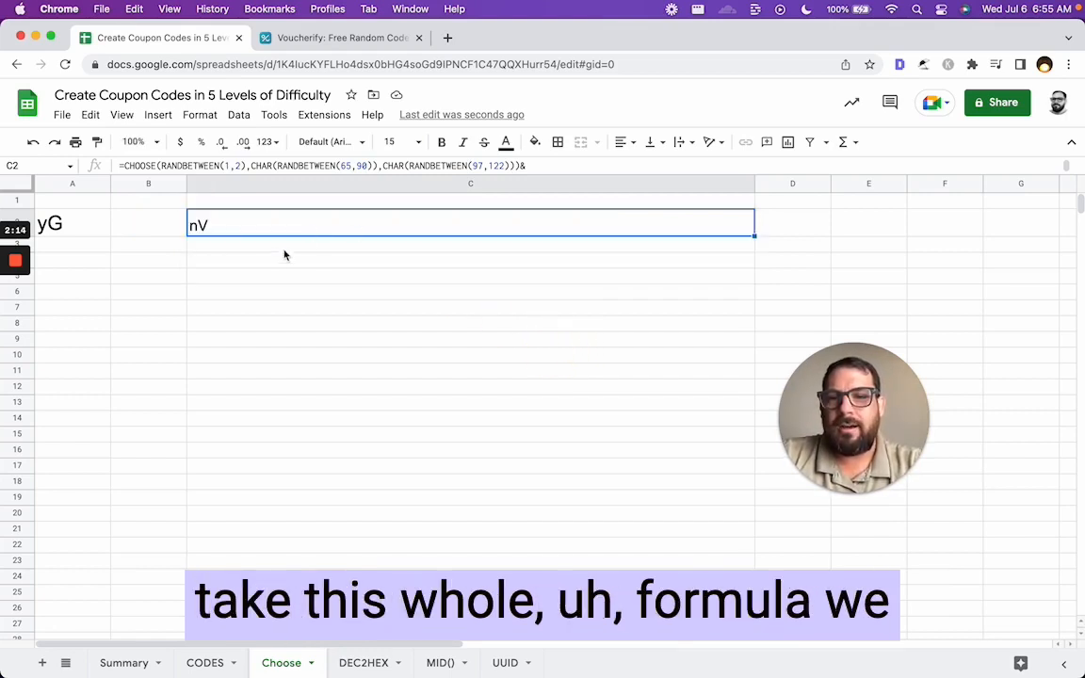
# Enter a CONCATENATE formula in C4 that joins three comma-separated copies of the copied CHOOSE expression
pyautogui.doubleClick(279, 256)
pyautogui.write('=')
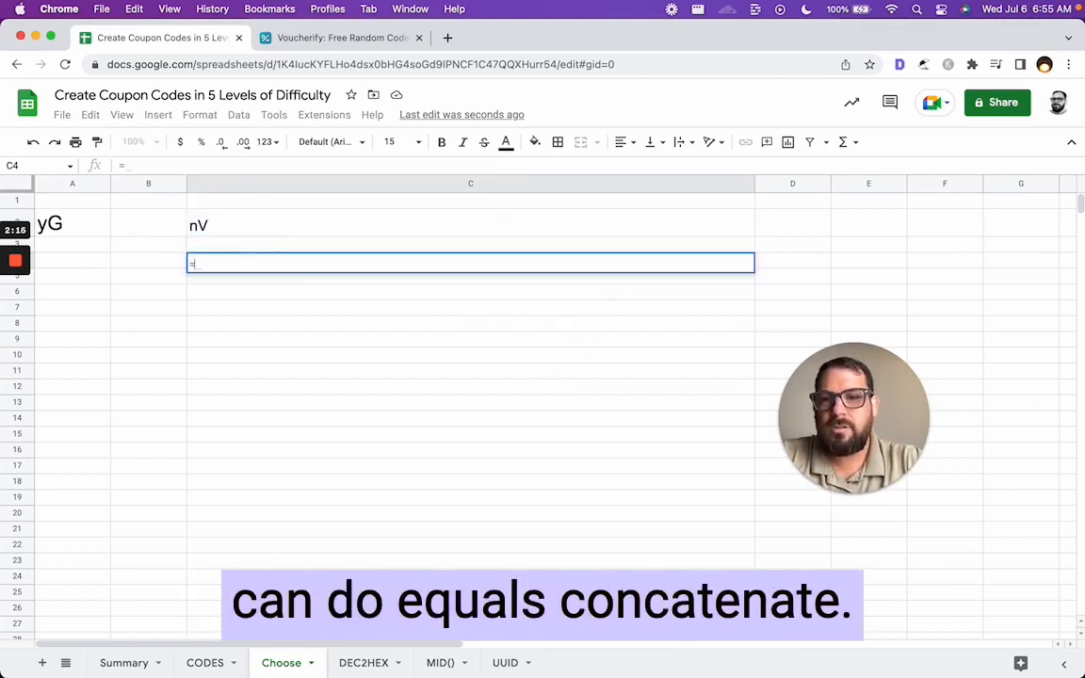
pyautogui.write('concatenate(')
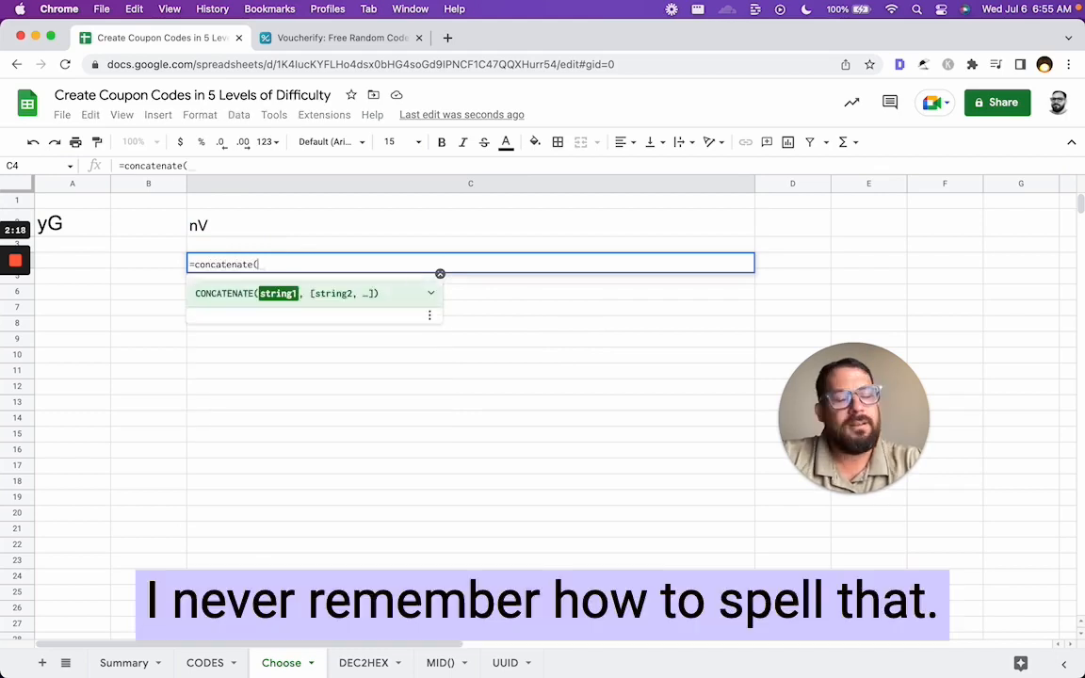
pyautogui.press('super+v')
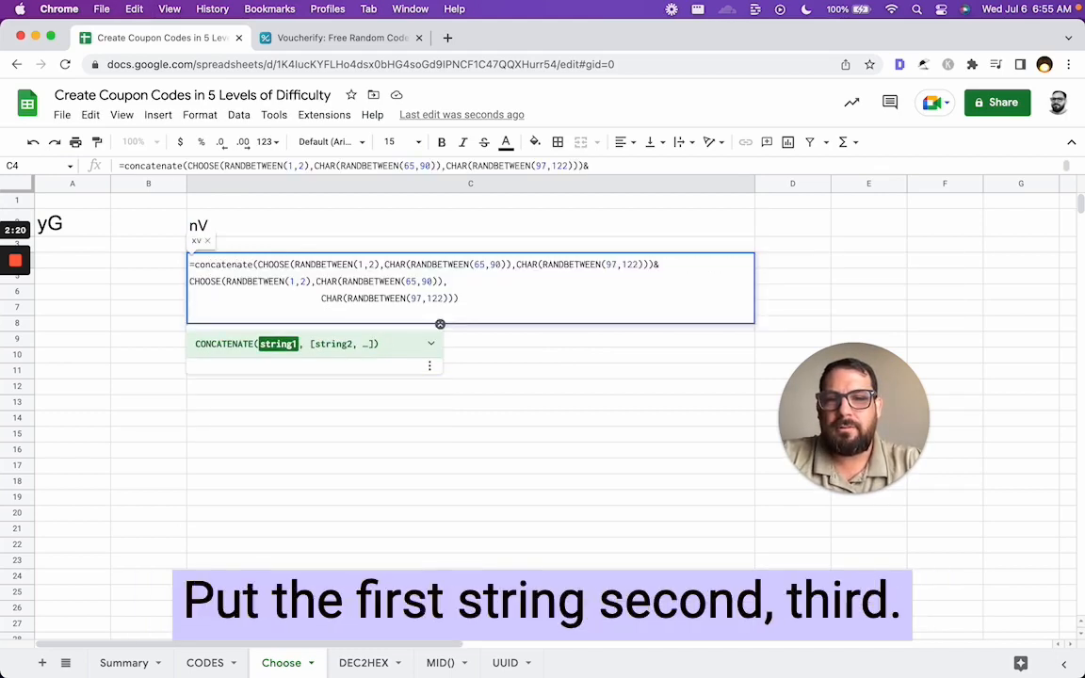
pyautogui.write(',')
pyautogui.press('super+v')
pyautogui.write(',')
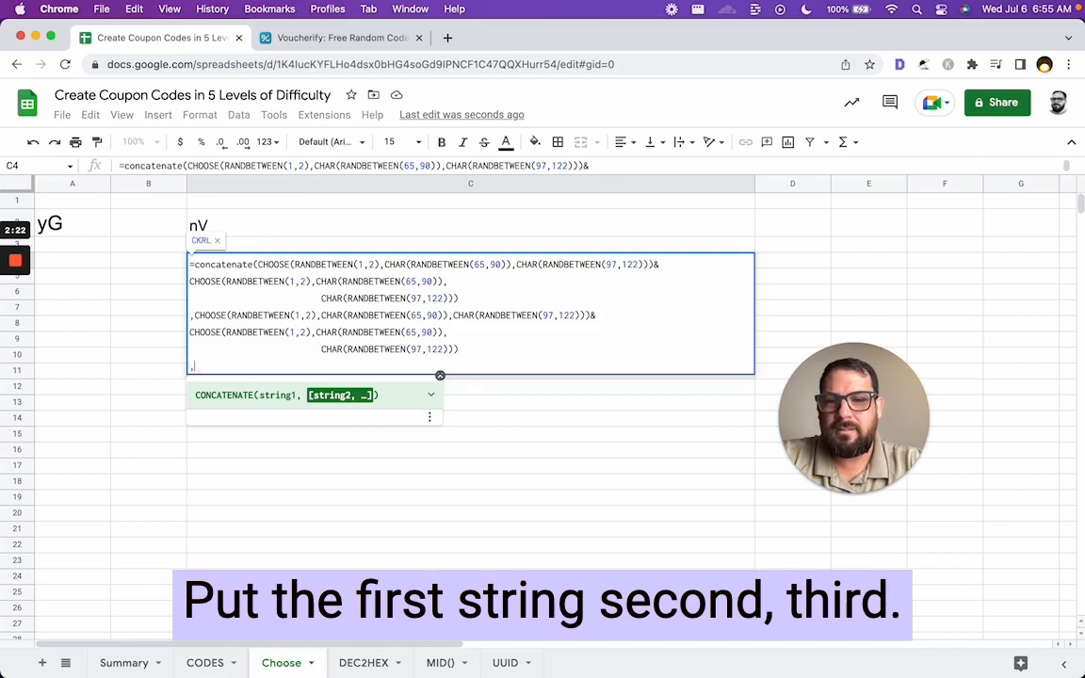
pyautogui.press('super+v')
pyautogui.press('Return')
pyautogui.press('Up')
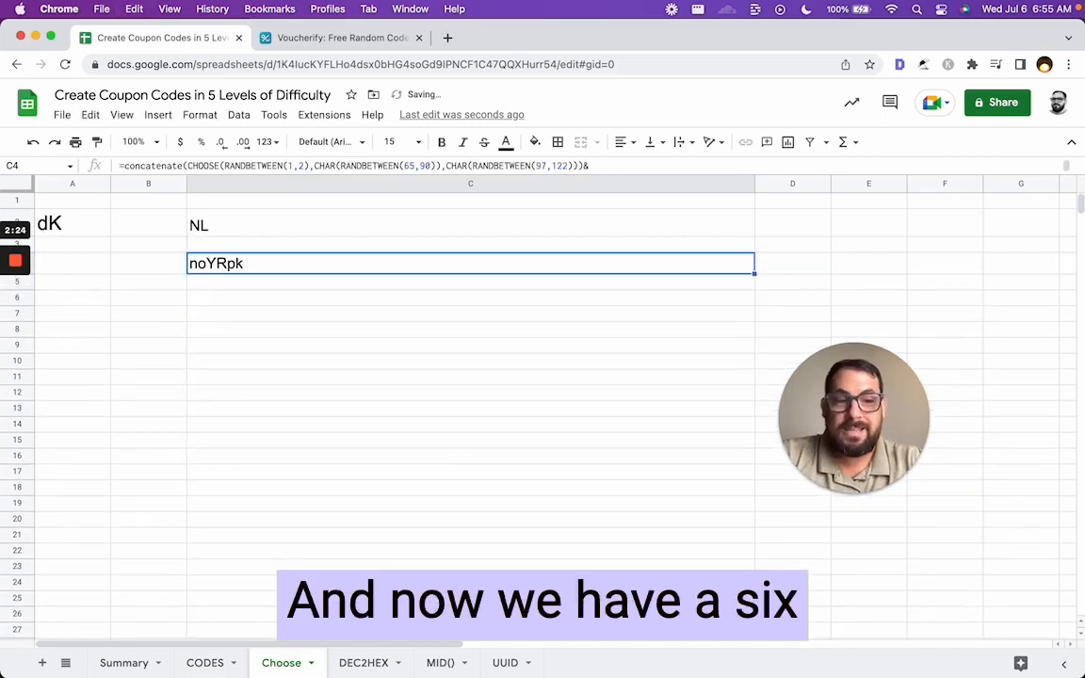
# Copy the CONCATENATE formula from C4 into cells C5 through C7 of the Choose sheet
pyautogui.press('super+c')
pyautogui.press('Down')
pyautogui.press('super+v')
pyautogui.press('Down')
pyautogui.press('super+v')
pyautogui.press('Down')
pyautogui.press('super+v')
pyautogui.press('Up')
pyautogui.press('Up')
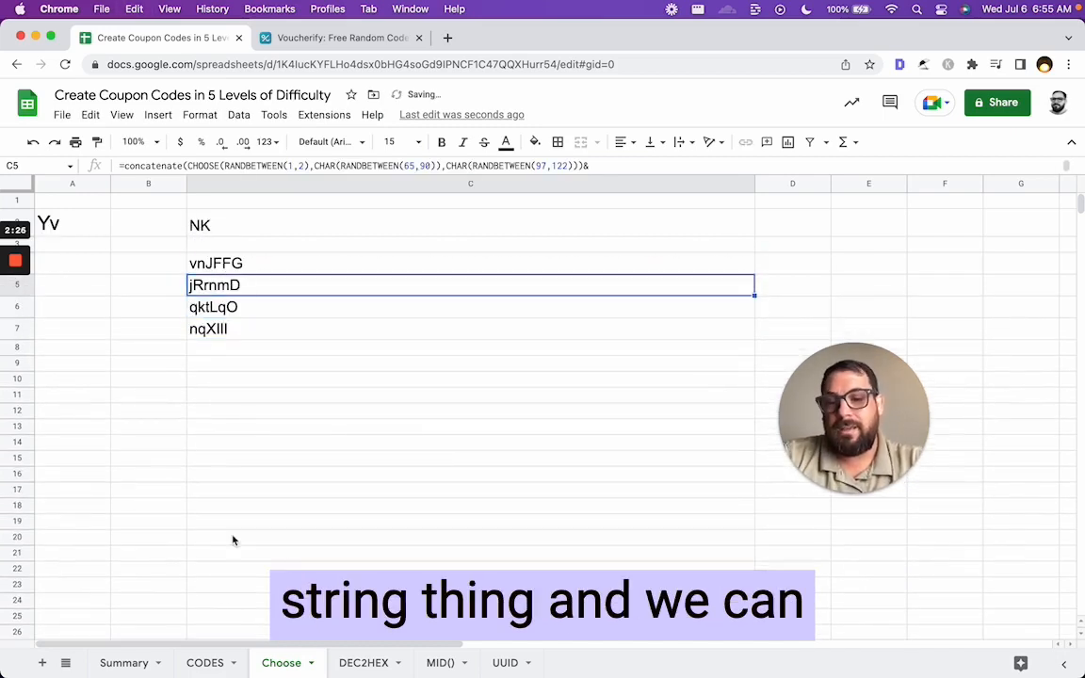
# Add a new sheet and paste the CONCATENATE formula from C4 of the Choose sheet into its cell D1
pyautogui.click(268, 268)
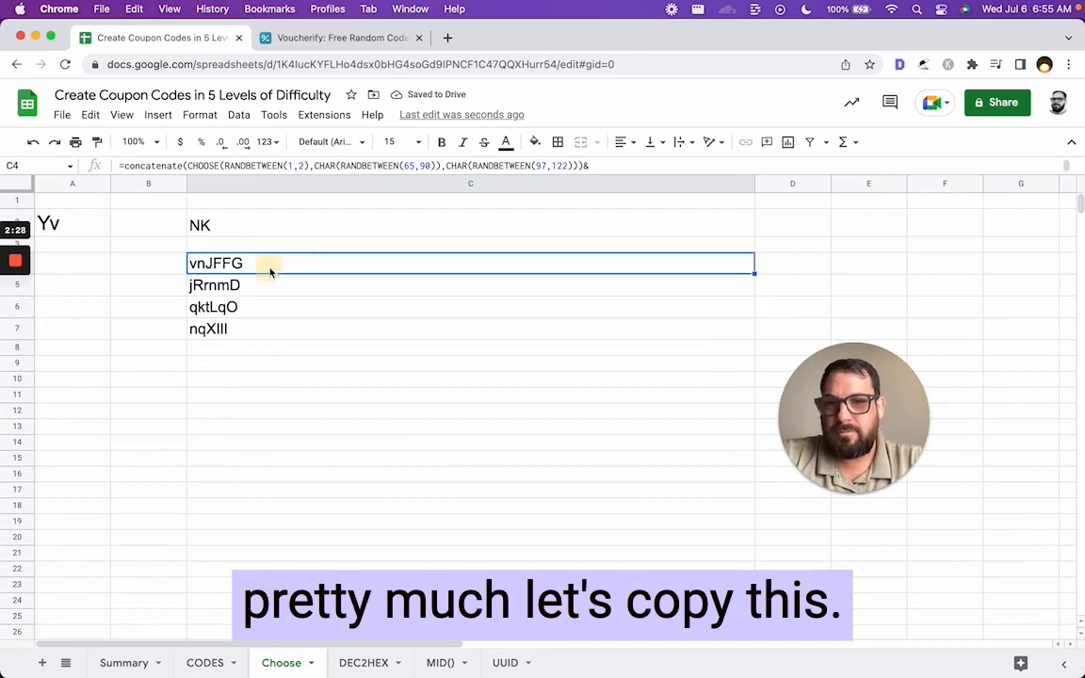
pyautogui.click(41, 663)
pyautogui.click(150, 206)
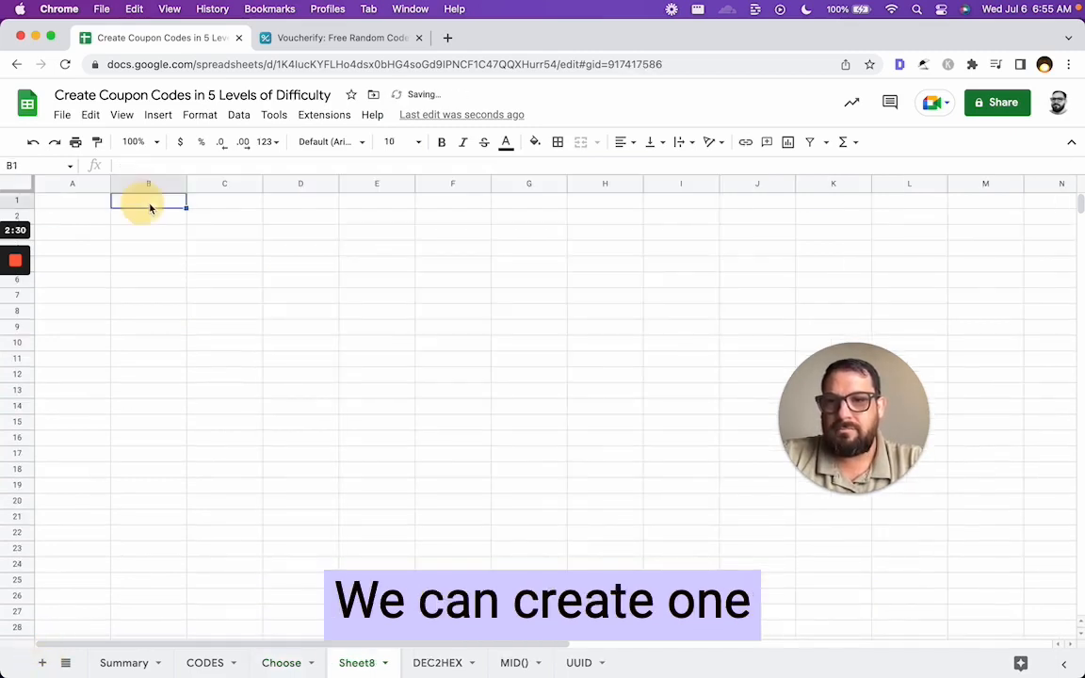
pyautogui.click(274, 201)
pyautogui.press('super+v')
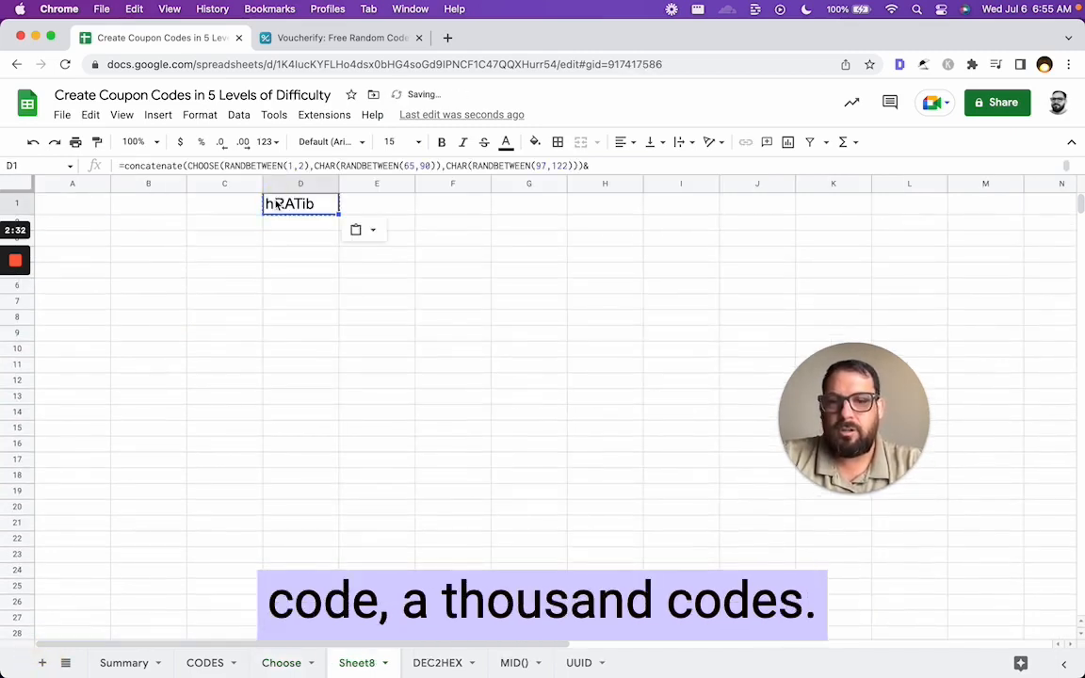
# Fill column D of the new sheet with the code formula down to row 1000
pyautogui.press('super+shift+Down')
pyautogui.press('super+v')
pyautogui.press('super+Down')
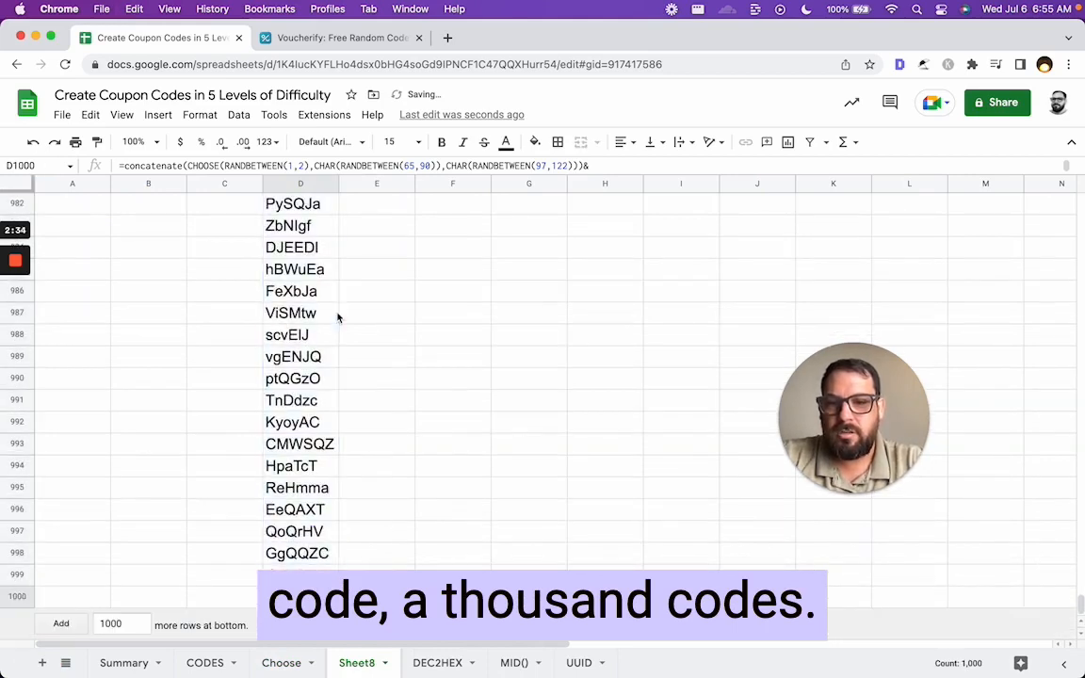
# Add 10000 more rows at the bottom of the new sheet
pyautogui.click(123, 623)
pyautogui.write('0')
pyautogui.press('Return')
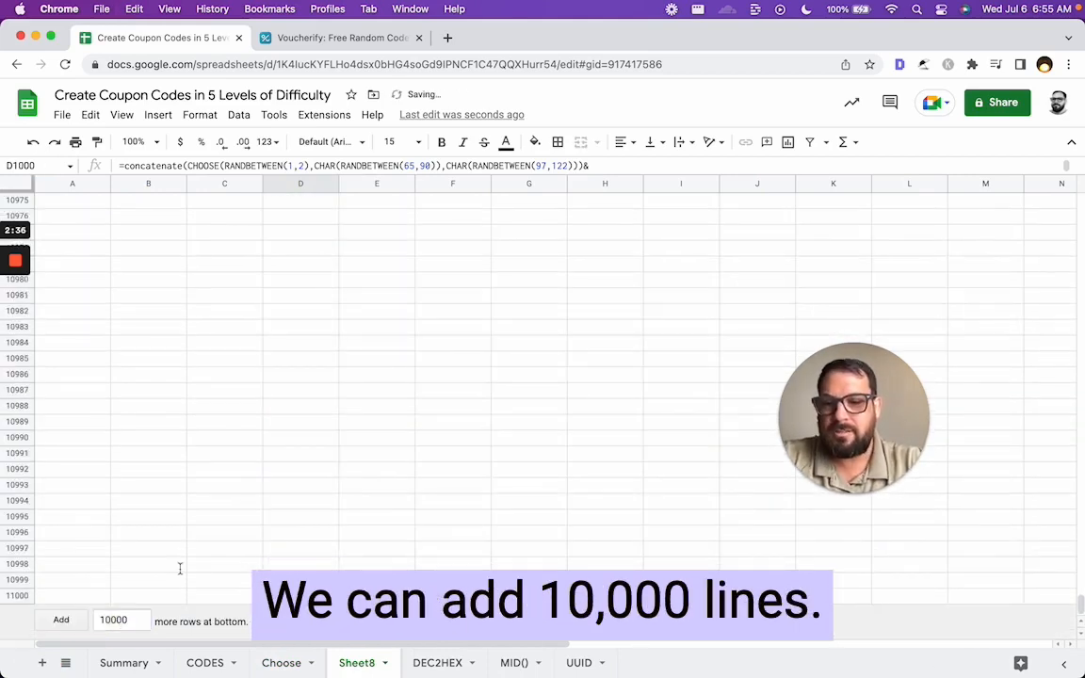
# Delete the empty columns on both sides of the codes, including F through Z and A through C
pyautogui.click(447, 182)
pyautogui.press('super+shift+Right')
pyautogui.rightClick(449, 182)
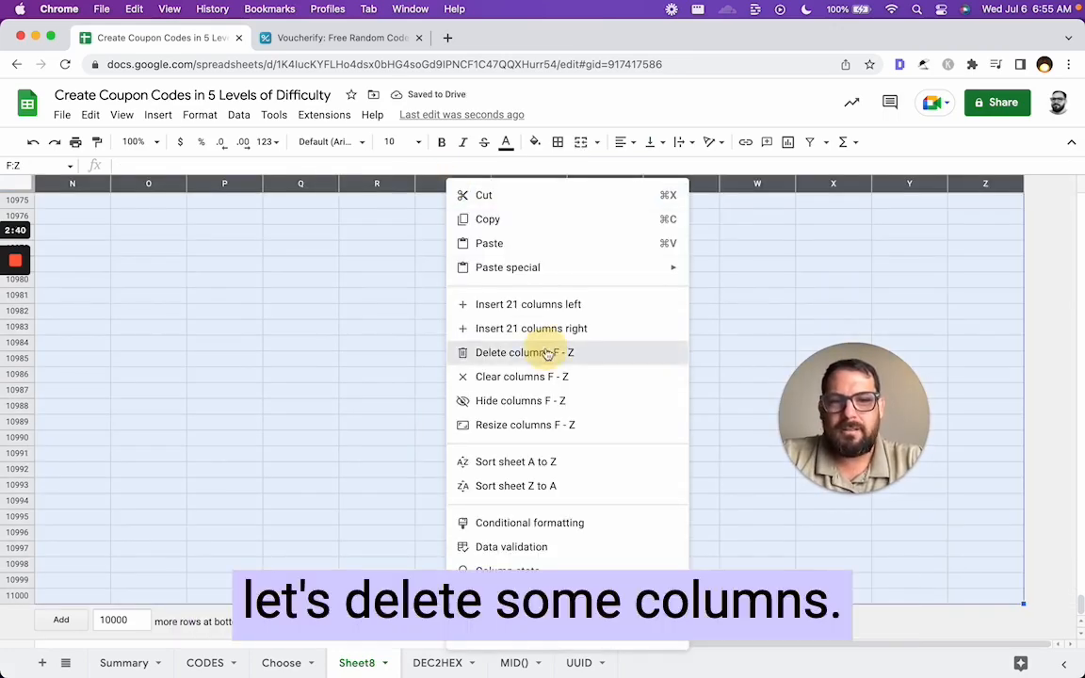
pyautogui.click(544, 351)
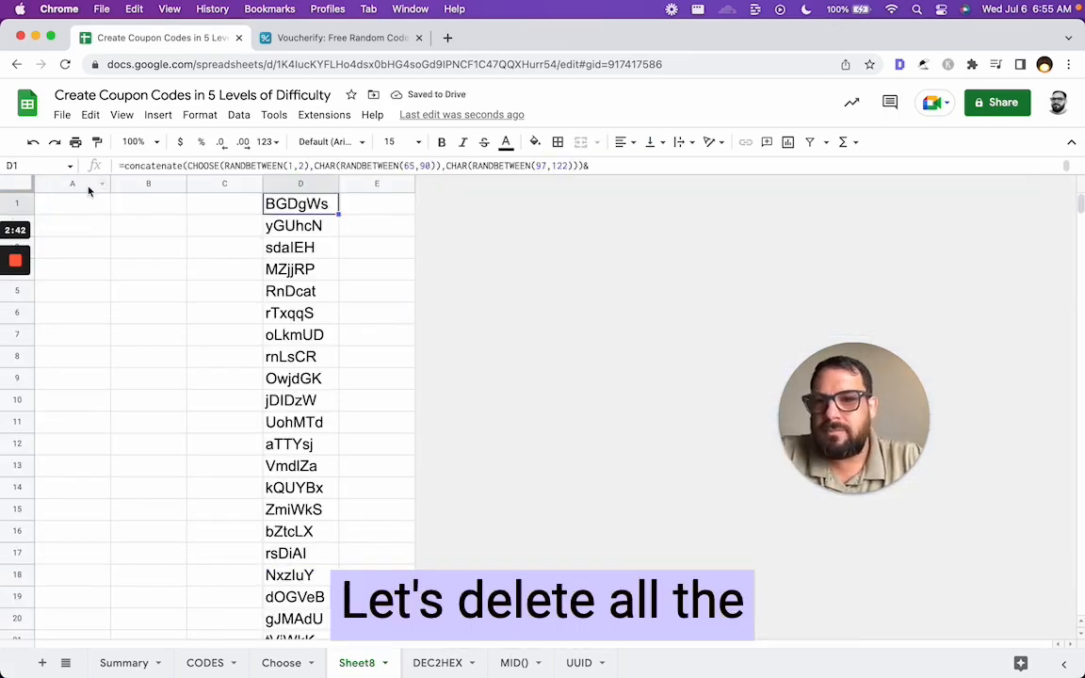
pyautogui.moveTo(88, 183); pyautogui.dragTo(228, 183)
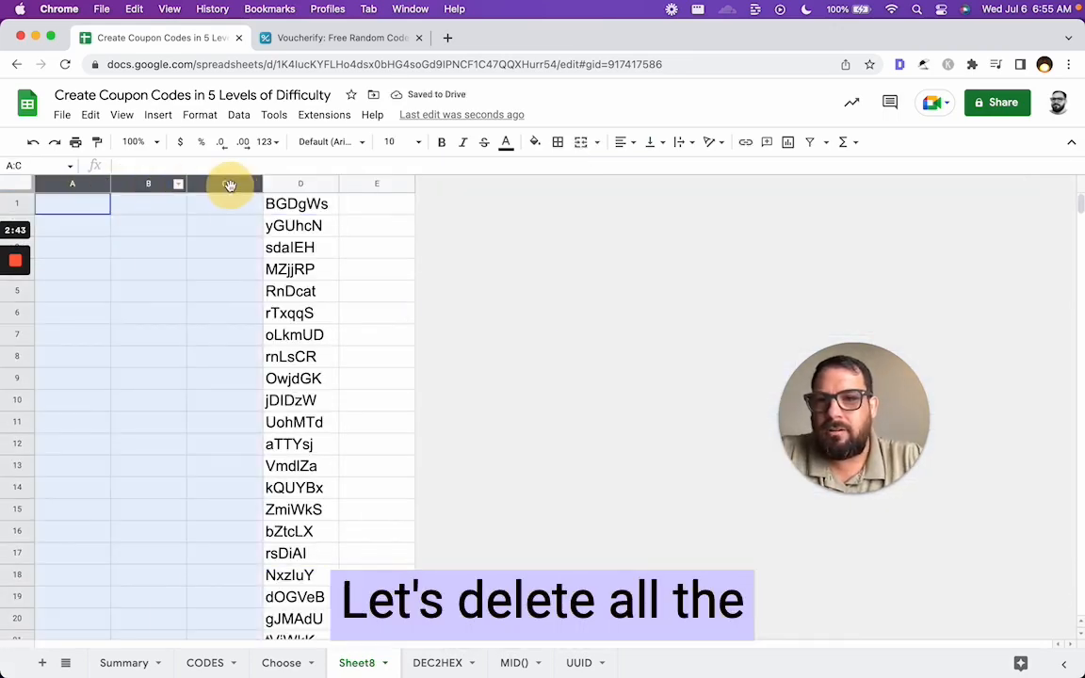
pyautogui.rightClick(228, 183)
pyautogui.click(315, 362)
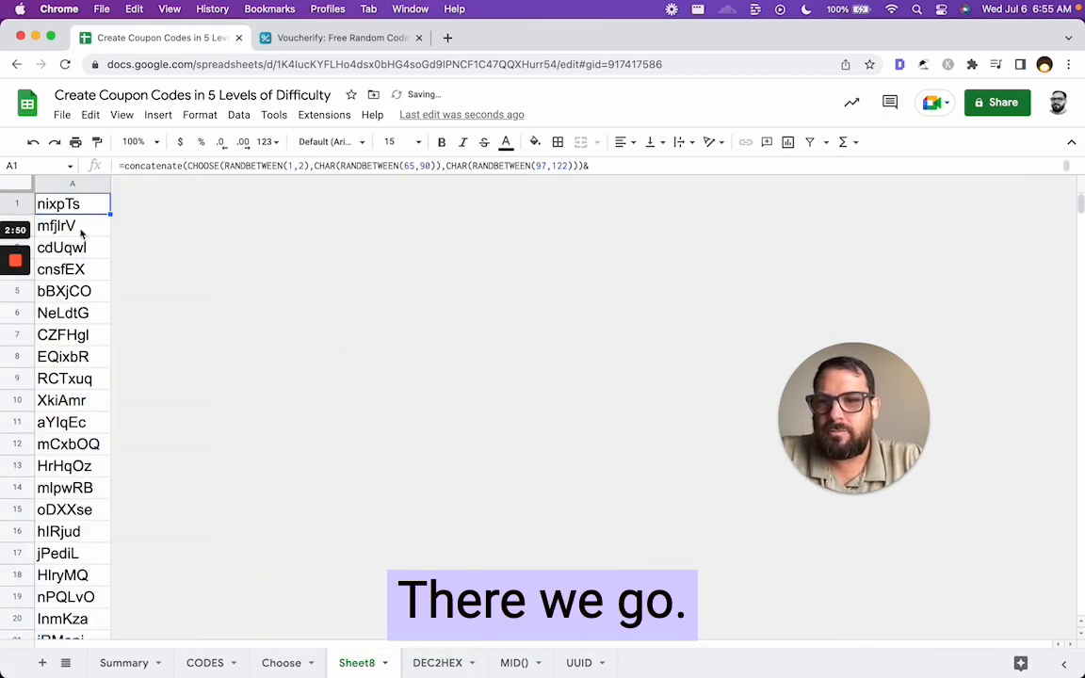
# Copy the code formula from A1000 down through A11000, and return to the first code in the column
pyautogui.press('super+Down')
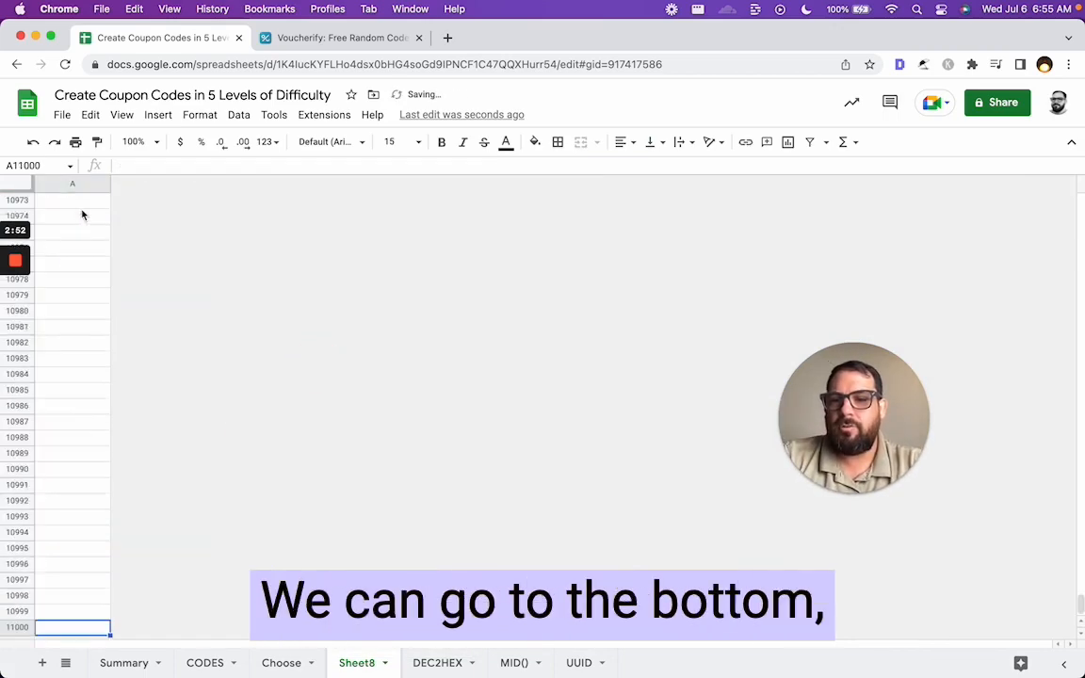
pyautogui.press('super+Up')
pyautogui.press('super+c')
pyautogui.press('super+shift+Down')
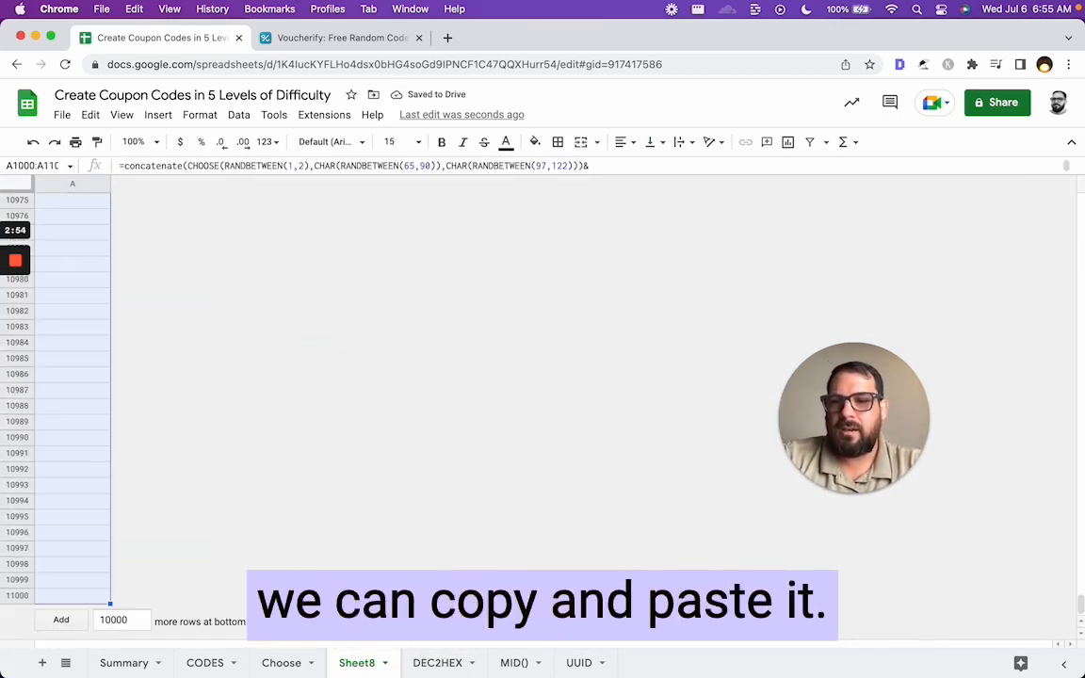
pyautogui.press('super+v')
pyautogui.press('Down')
pyautogui.press('Down')
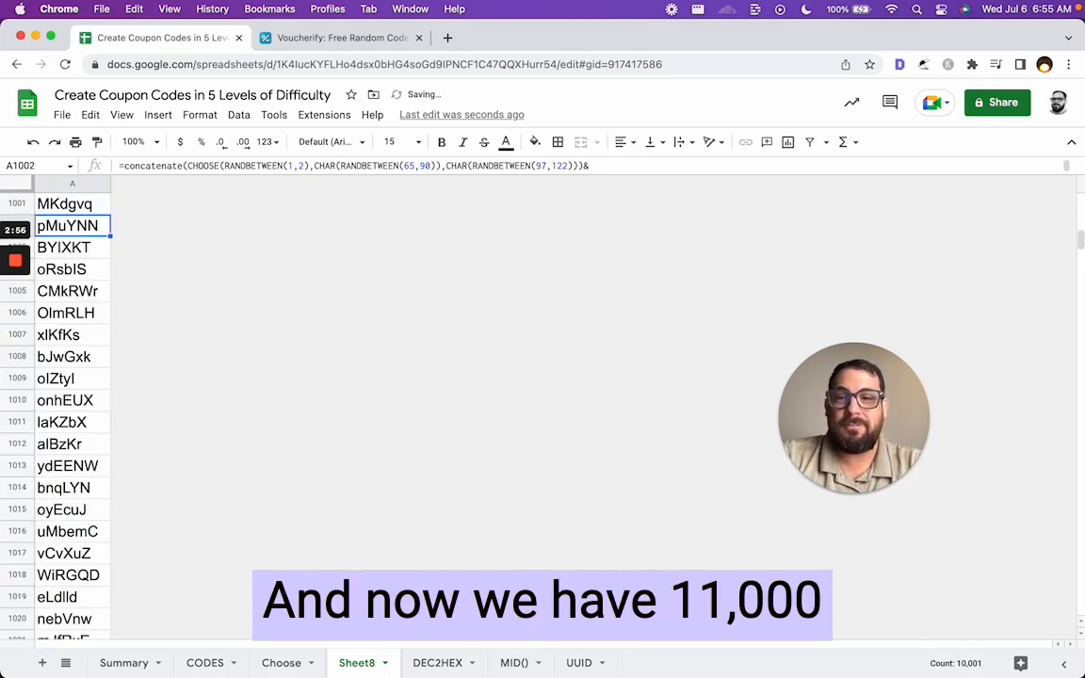
pyautogui.press('Up')
pyautogui.press('Up')
pyautogui.press('Up')
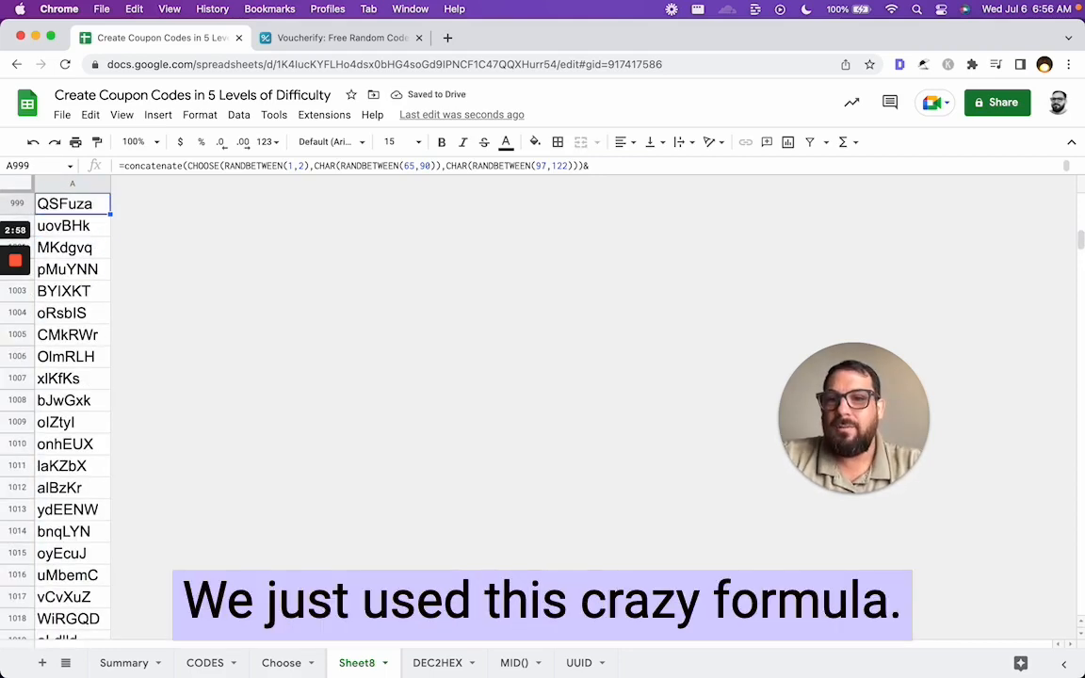
pyautogui.press('super+Up')
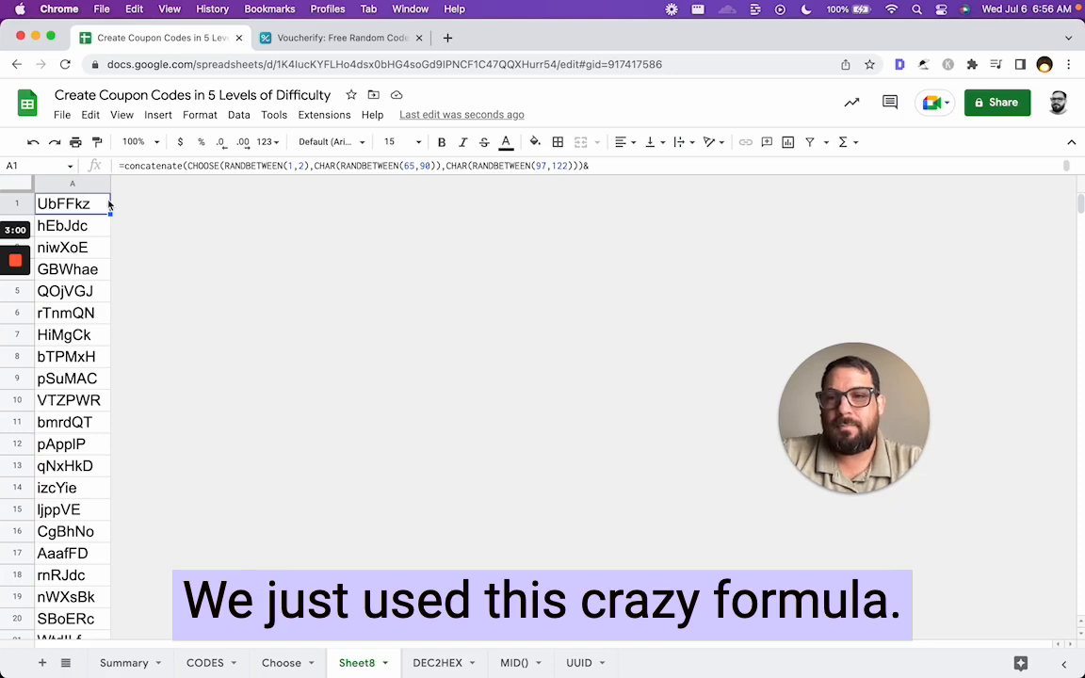
# Turn the formula in C2 of the Choose sheet back into plain text by removing its equals sign
pyautogui.click(281, 662)
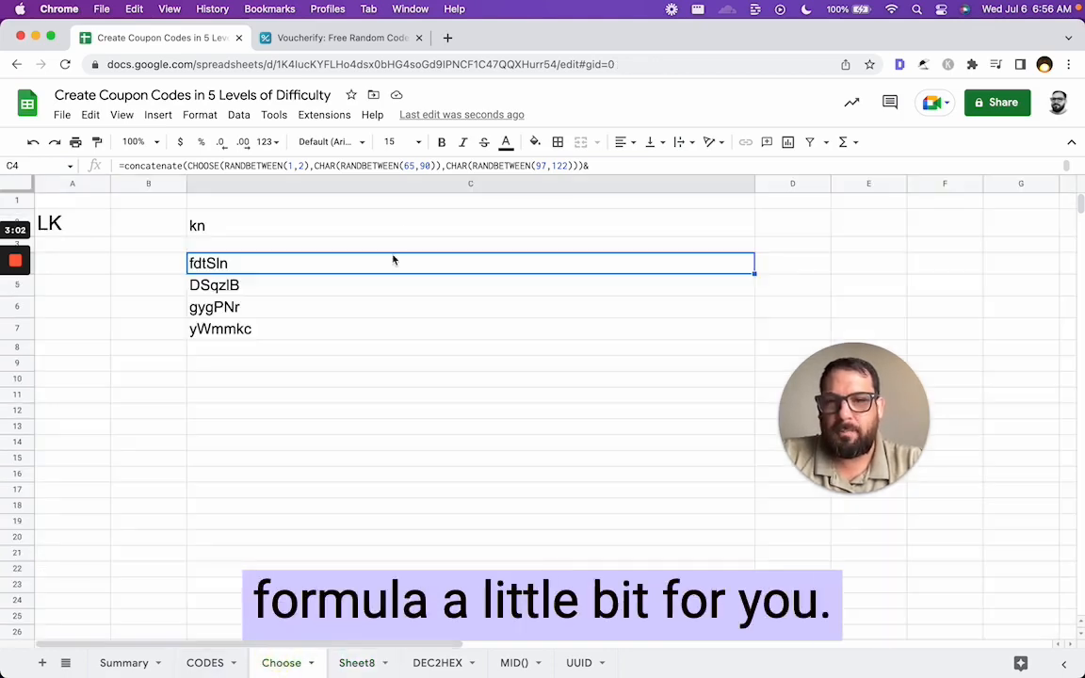
pyautogui.click(293, 206)
pyautogui.click(281, 218)
pyautogui.doubleClick(281, 217)
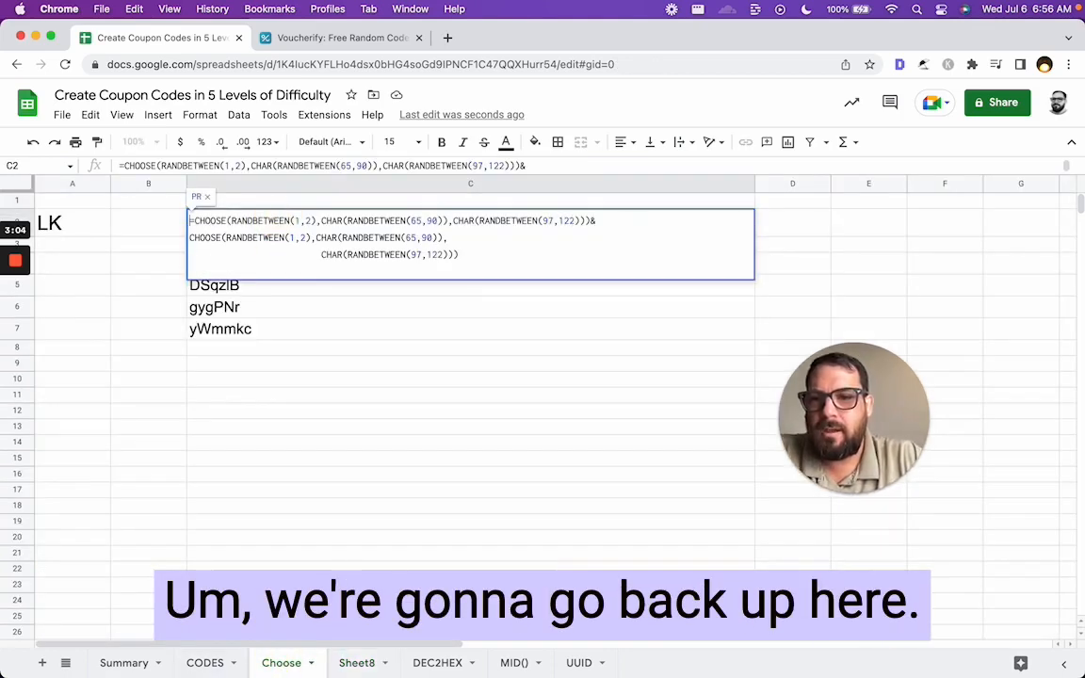
pyautogui.press('BackSpace')
pyautogui.press('Return')
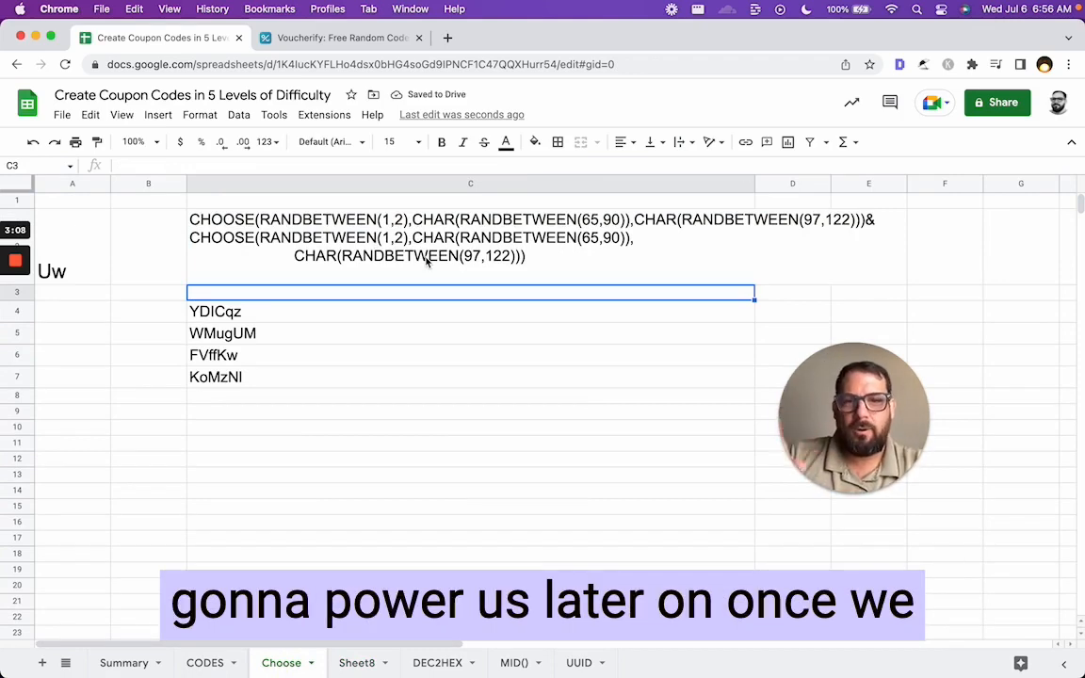
# Highlight the first CHOOSE function name in the C2 formula text, leaving the cell unmodified
pyautogui.doubleClick(377, 241)
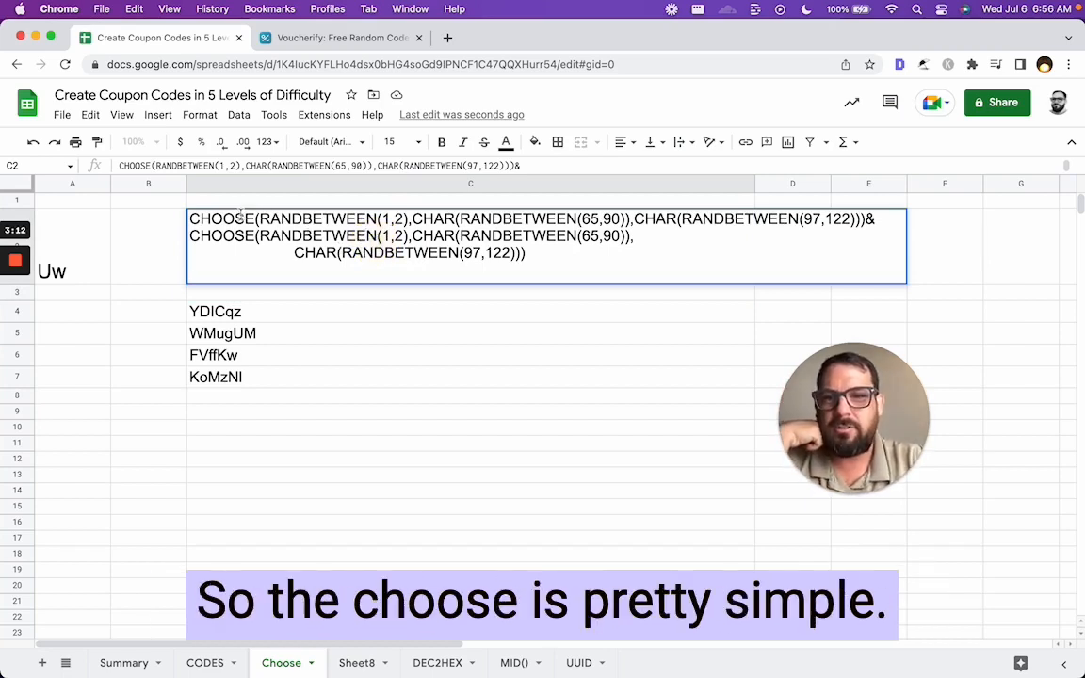
pyautogui.moveTo(256, 218); pyautogui.dragTo(182, 218)
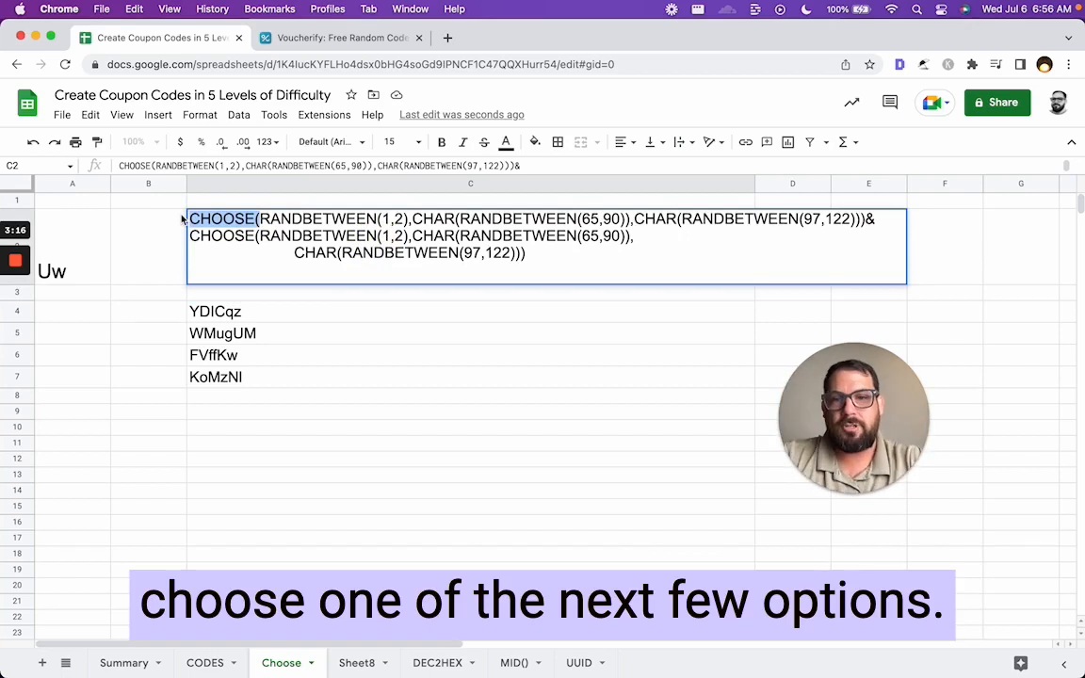
pyautogui.press('Escape')
# Clear the generated codes in the range C4:C9 of the Choose sheet
pyautogui.click(296, 348)
pyautogui.moveTo(296, 313); pyautogui.dragTo(294, 424)
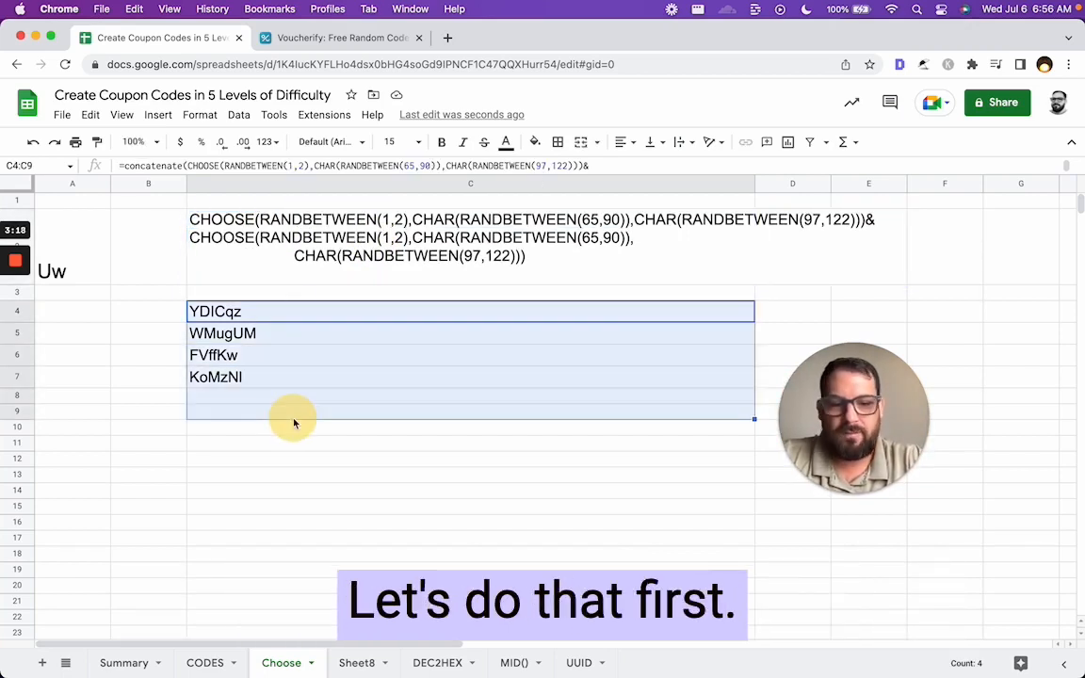
pyautogui.press('Delete')
# Enter the formula =choose(1,"A","B") in C4
pyautogui.write('=choose(')
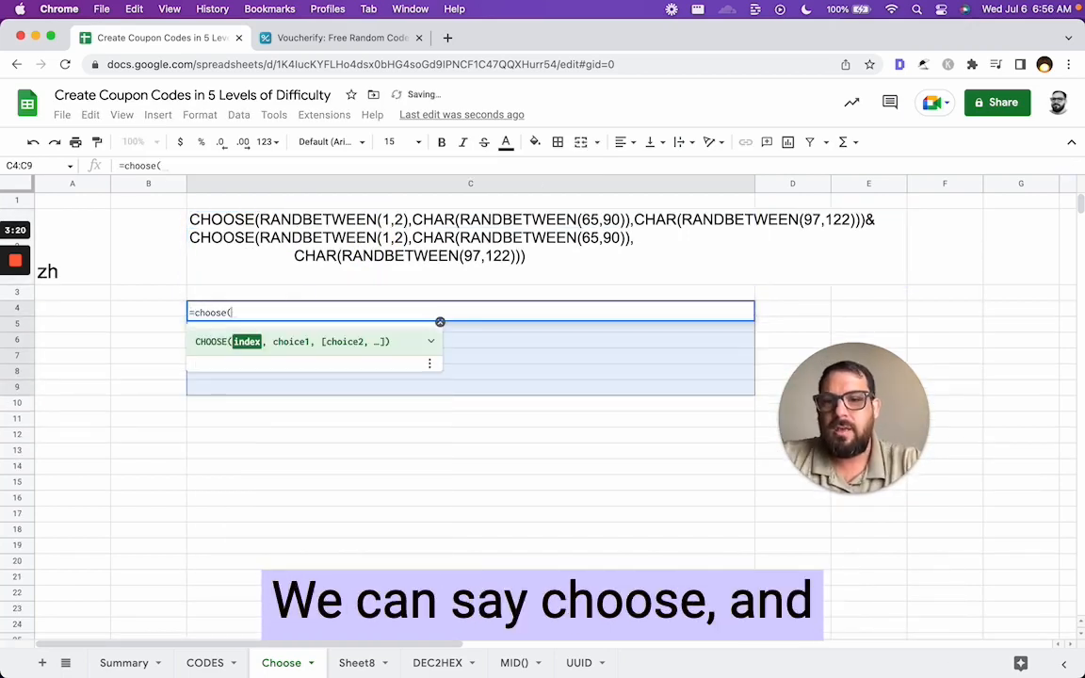
pyautogui.write('1')
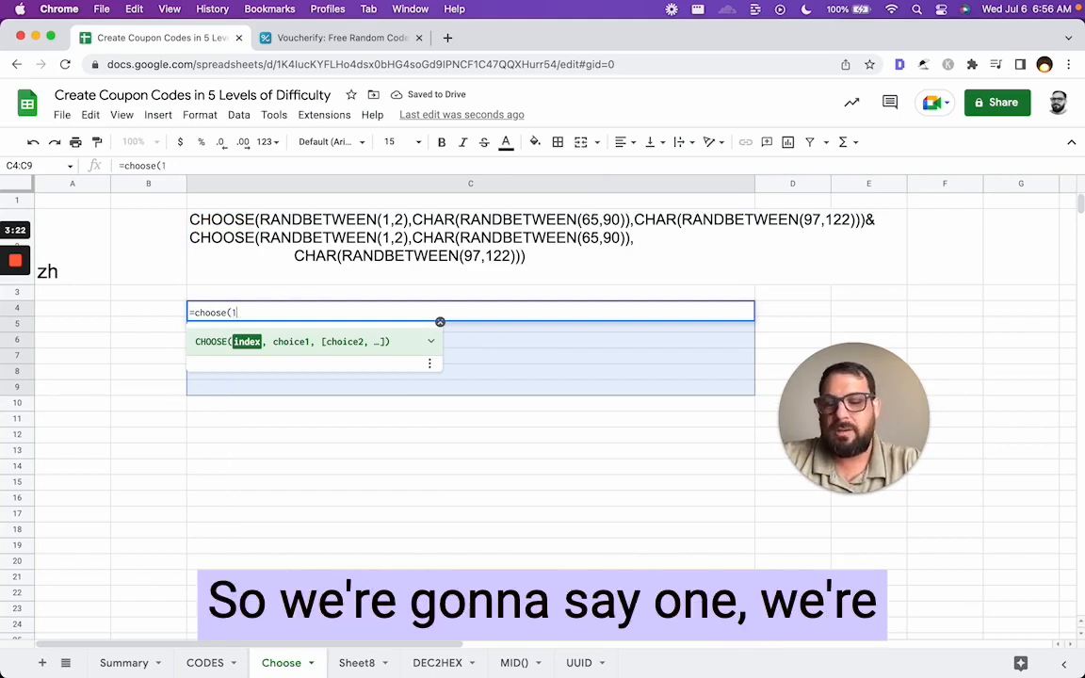
pyautogui.write(',"A","')
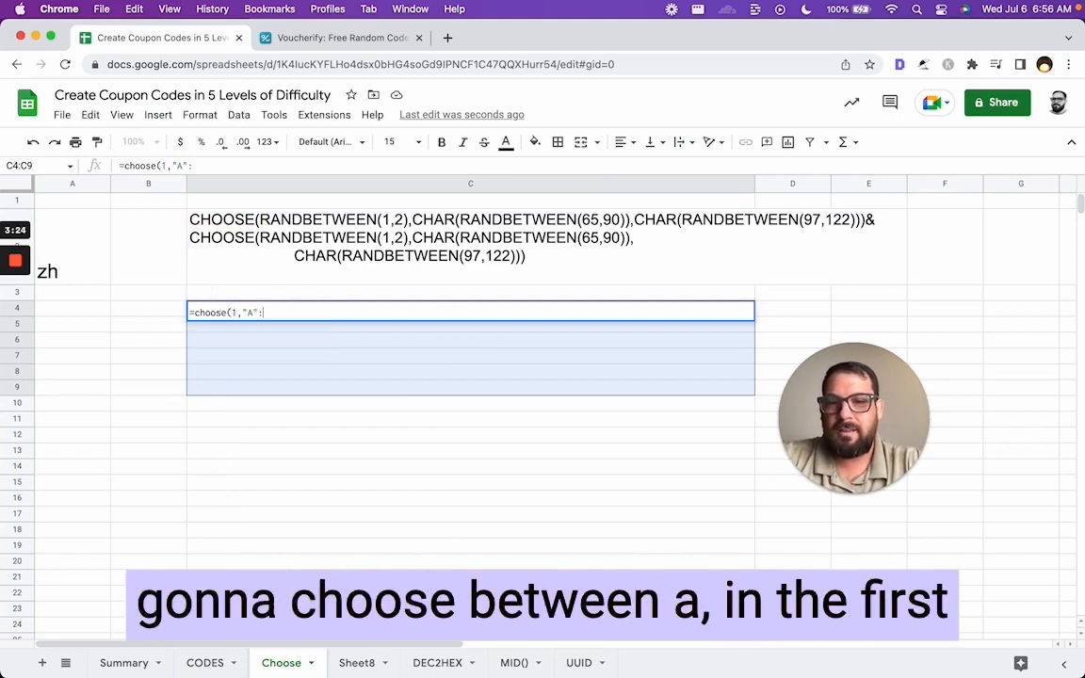
pyautogui.write('B"')
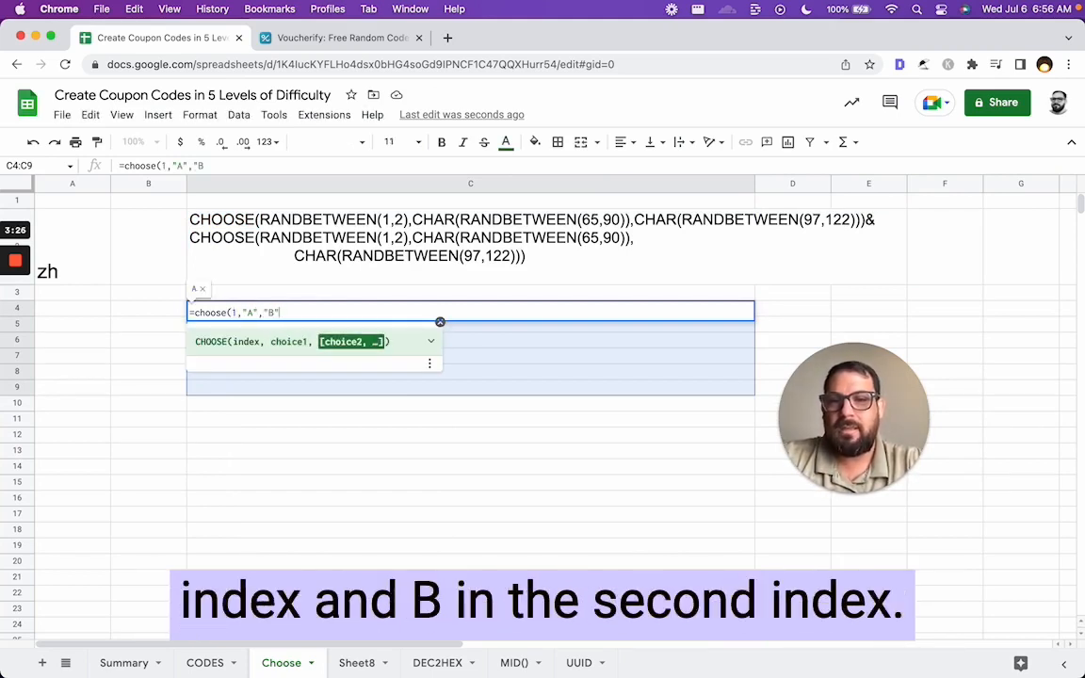
pyautogui.write(')')
pyautogui.press('Left')
pyautogui.press('Left')
pyautogui.press('Left')
pyautogui.press('Left')
pyautogui.press('Left')
pyautogui.press('Left')
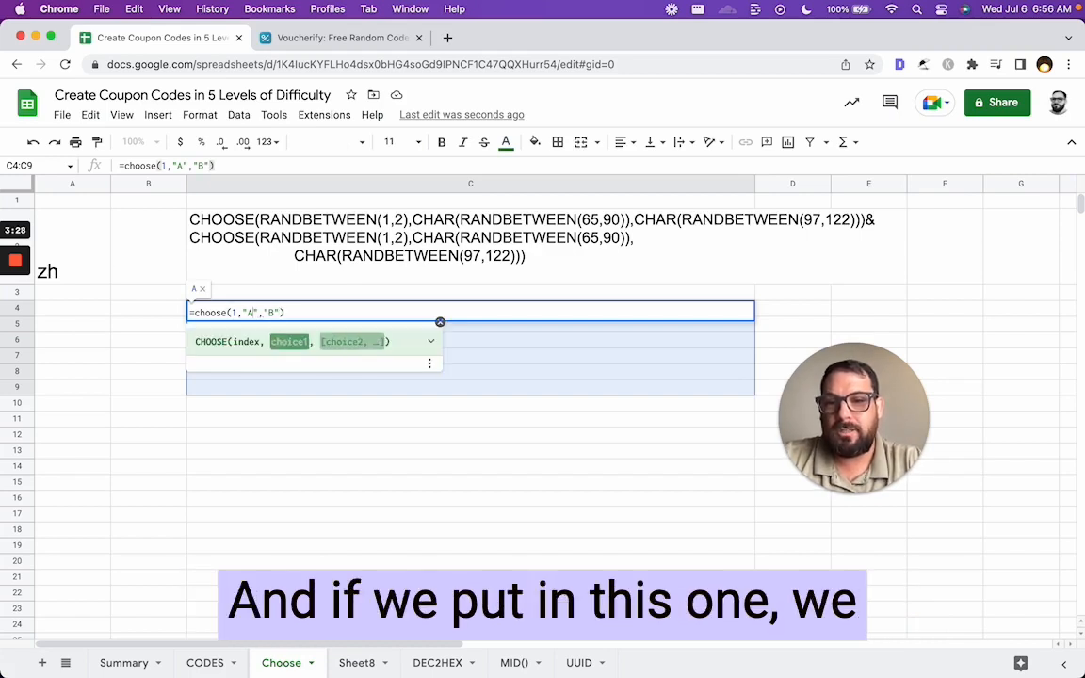
pyautogui.press('Return')
# Copy the simple CHOOSE formula from C4 to C5 and change the copy's index to 2
pyautogui.press('Up')
pyautogui.hotkey('ctrl', 'c')
pyautogui.press('Down')
pyautogui.hotkey('ctrl', 'v')
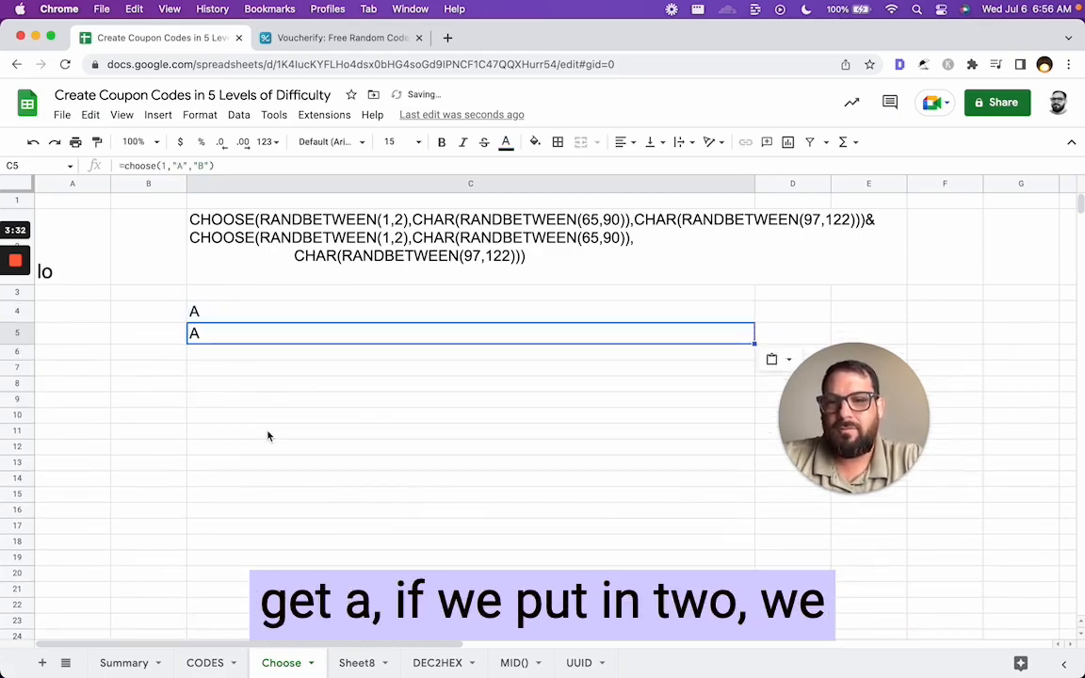
pyautogui.doubleClick(242, 337)
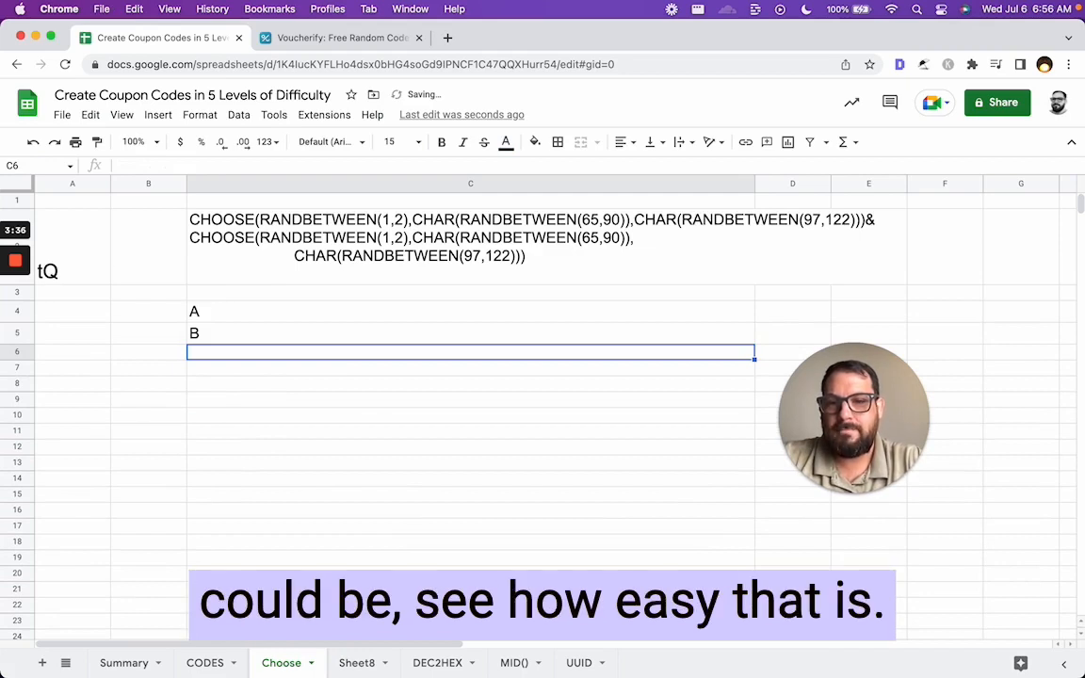
# Replace the fixed index in C4's CHOOSE formula with RANDBETWEEN(1,2), taken from the formula text in C2
pyautogui.press('Up')
pyautogui.press('Up')
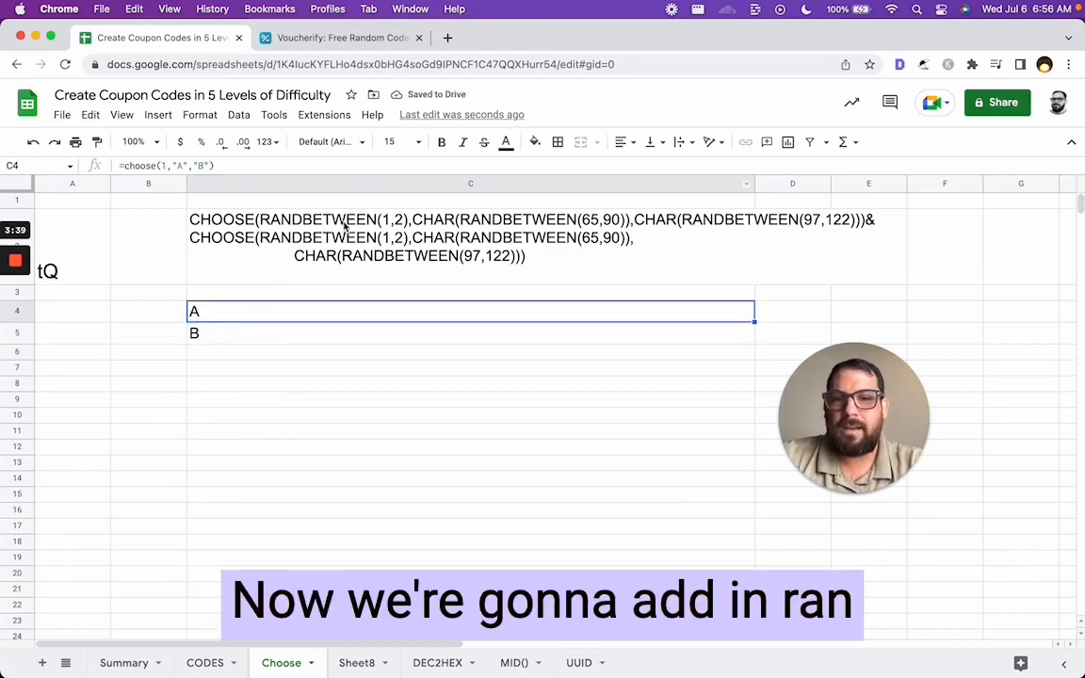
pyautogui.doubleClick(433, 219)
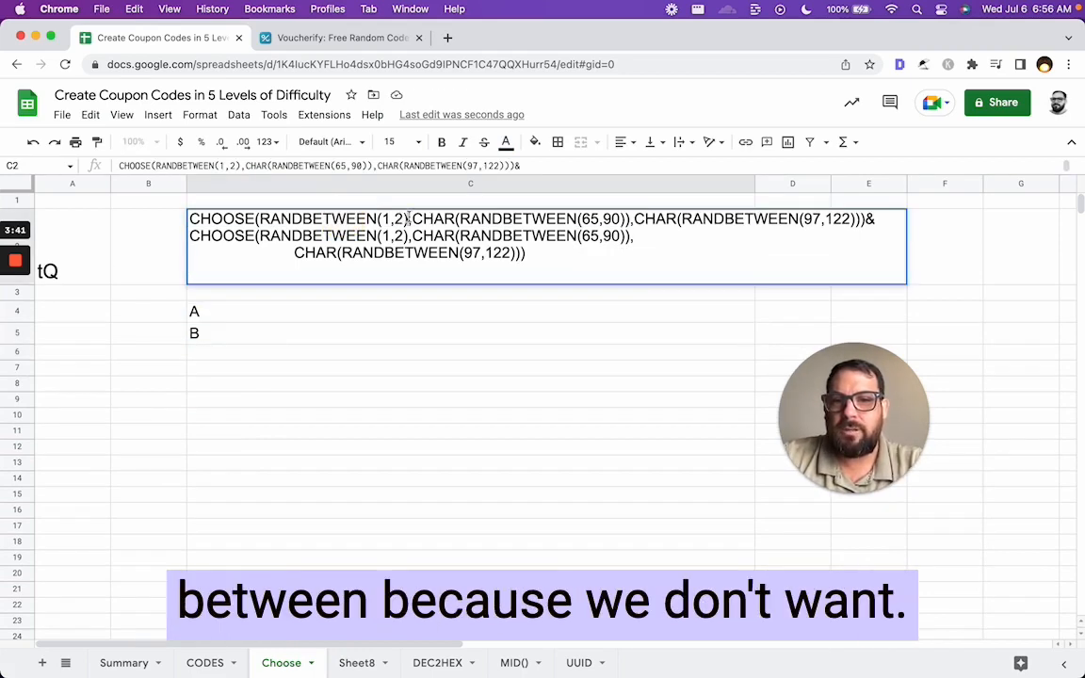
pyautogui.moveTo(408, 218); pyautogui.dragTo(263, 219)
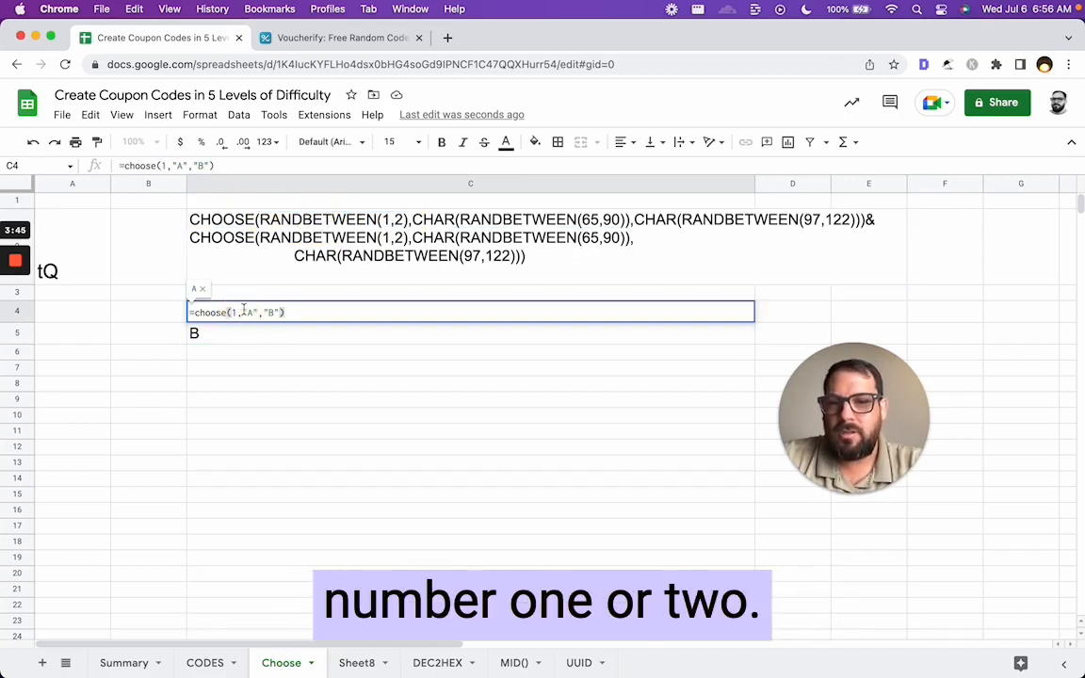
pyautogui.click(238, 312)
pyautogui.press('BackSpace')
pyautogui.write('RANDBETWEEN(1,2)')
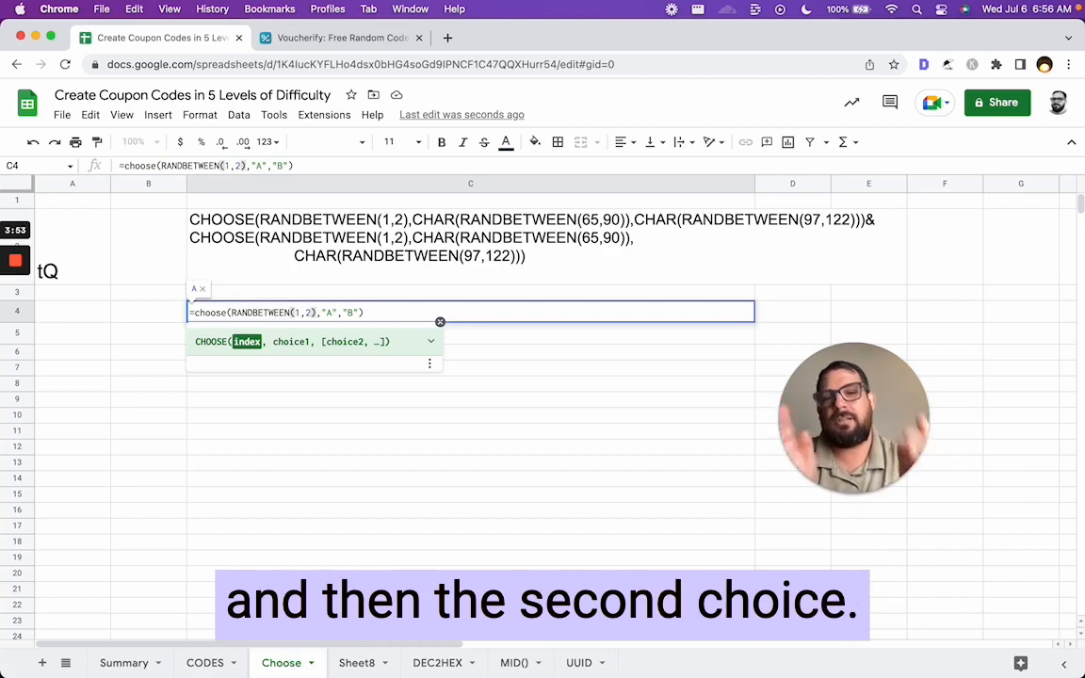
# Raise the RANDBETWEEN upper limit in C4 to 3 and add "C" as a third choice
pyautogui.press('Left')
pyautogui.press('BackSpace')
pyautogui.write('3')
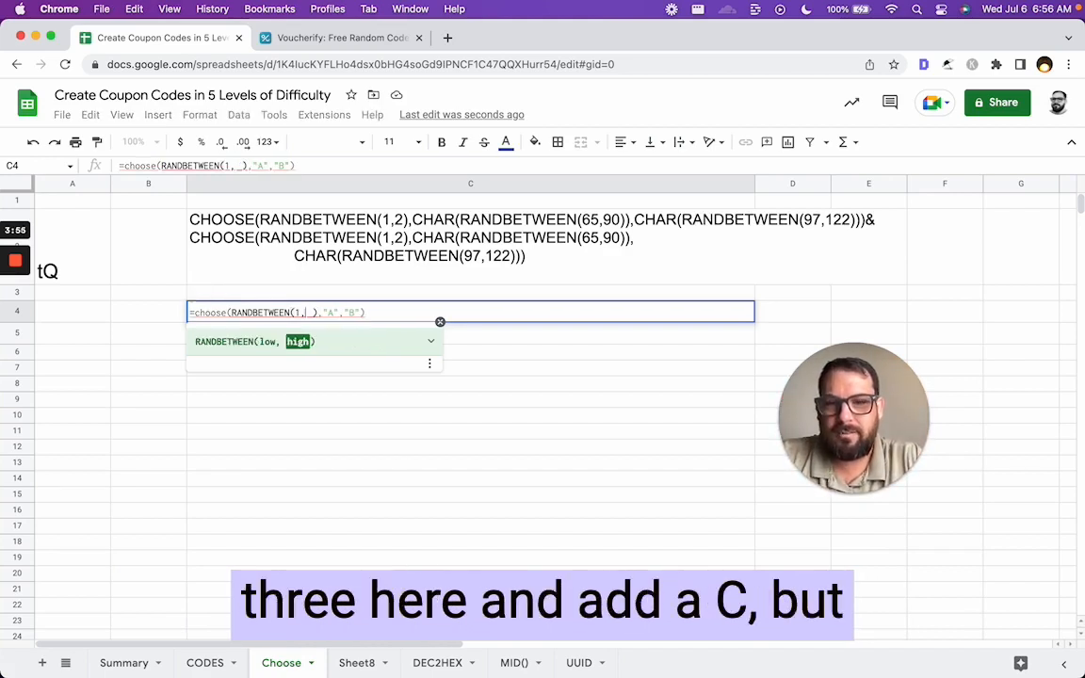
pyautogui.press('Right')
pyautogui.press('Right')
pyautogui.press('Right')
pyautogui.press('Right')
pyautogui.press('Right')
pyautogui.press('Right')
pyautogui.press('Right')
pyautogui.press('Right')
pyautogui.press('Right')
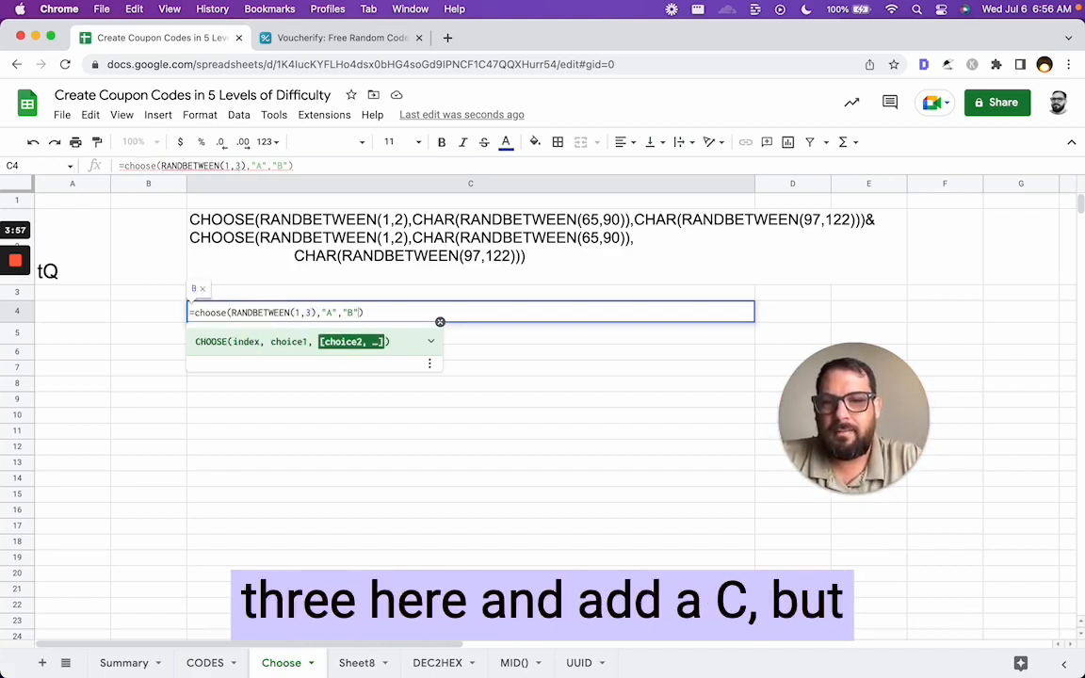
pyautogui.write(',"C')
pyautogui.press('Return')
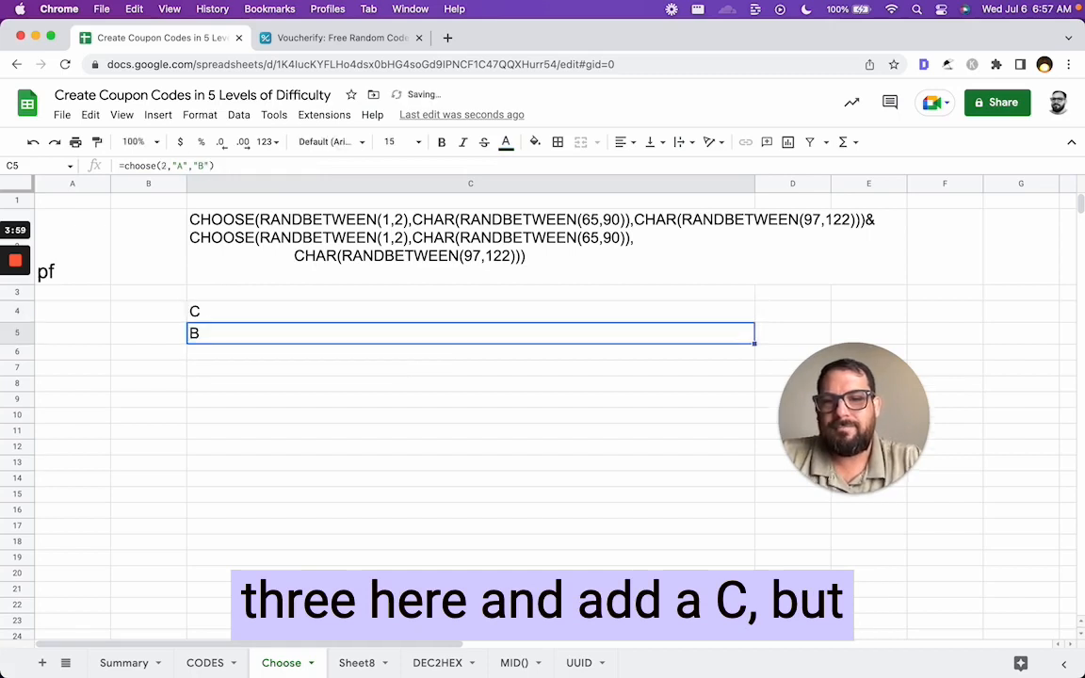
# Clear C5 and copy C4's three-choice random CHOOSE formula down through C11
pyautogui.press('Up')
pyautogui.press('Down')
pyautogui.press('Delete')
pyautogui.press('Up')
pyautogui.press('Down')
pyautogui.press('Up')
pyautogui.press('super+c')
pyautogui.press('Down')
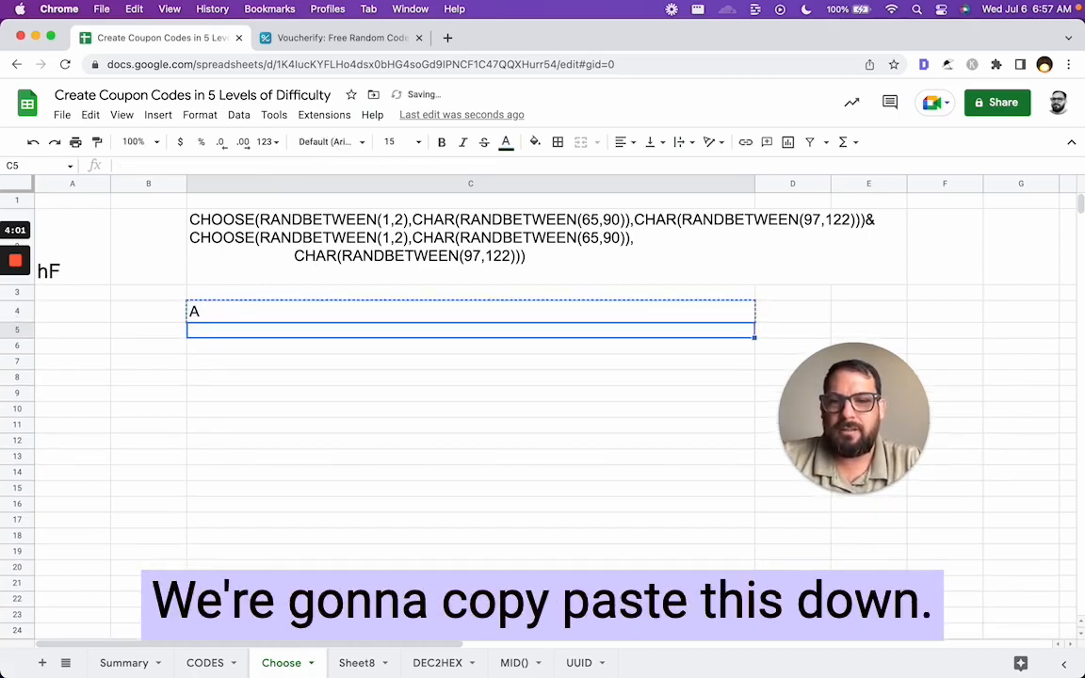
pyautogui.press('super+v')
pyautogui.press('Down')
pyautogui.press('super+v')
pyautogui.press('Down')
pyautogui.press('super+v')
pyautogui.press('Down')
pyautogui.press('super+v')
pyautogui.press('Down')
pyautogui.press('Down')
pyautogui.press('Down')
pyautogui.press('super+v')
pyautogui.press('Down')
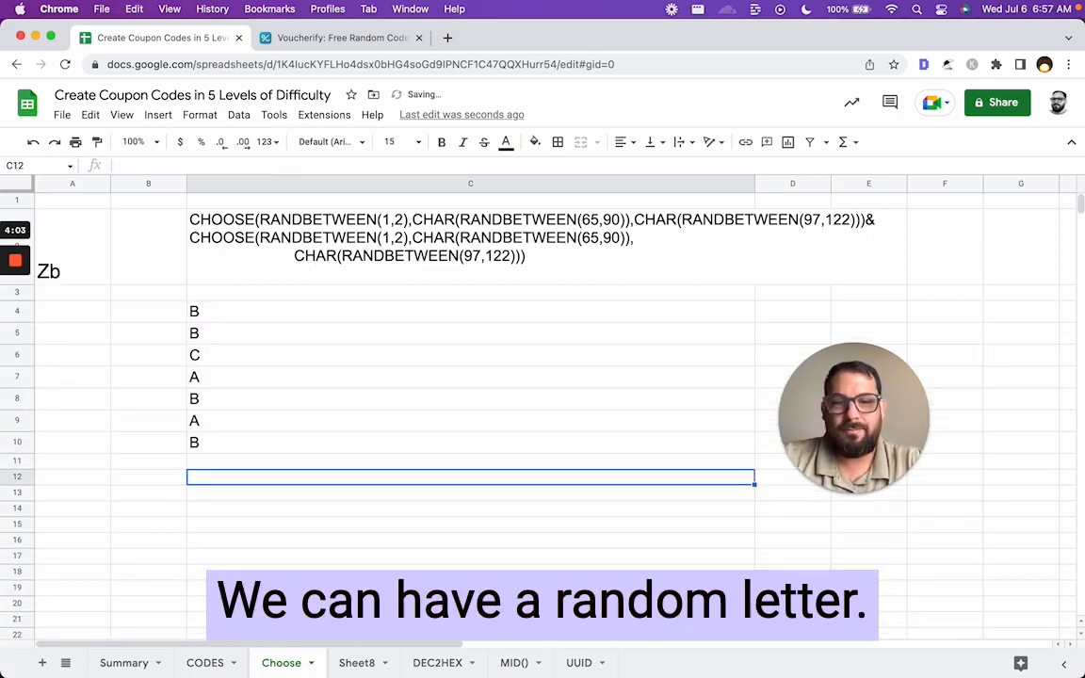
pyautogui.press('Up')
pyautogui.press('Up')
pyautogui.press('Up')
pyautogui.press('Up')
pyautogui.press('Up')
pyautogui.press('Up')
pyautogui.press('Up')
pyautogui.press('Up')
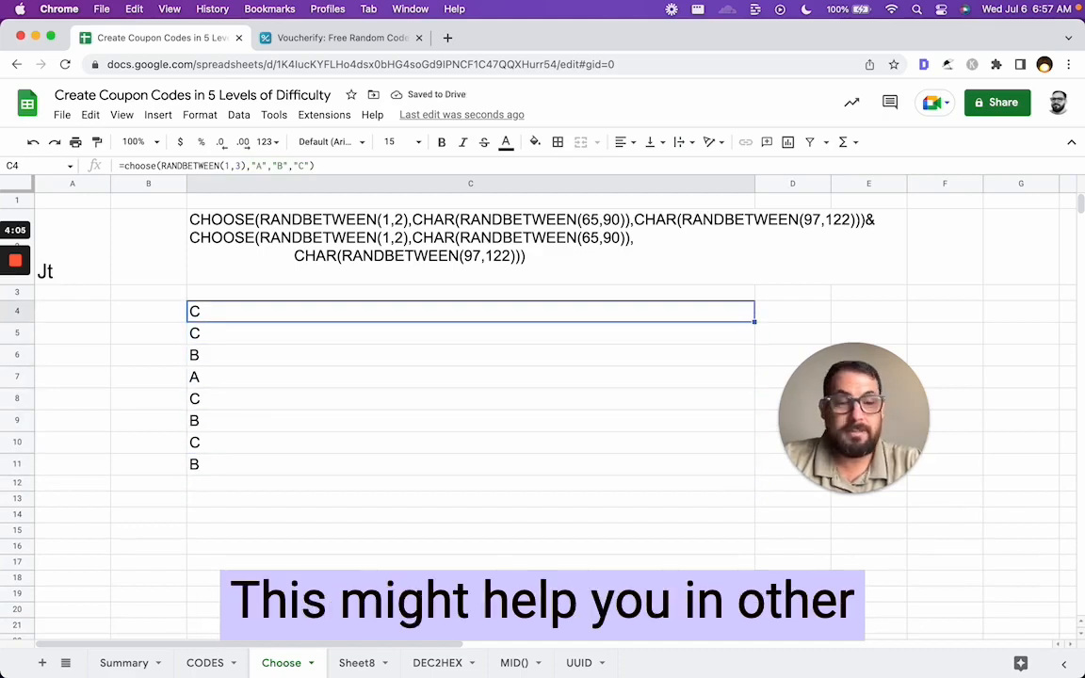
pyautogui.doubleClick(255, 314)
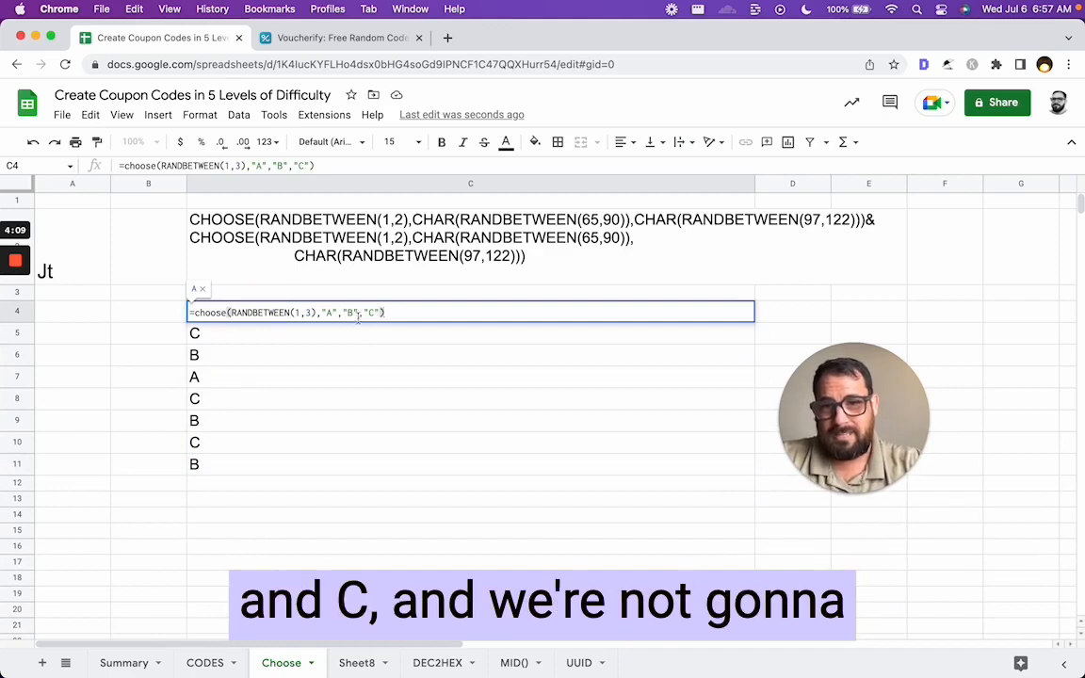
pyautogui.click(381, 311)
pyautogui.write(', ')
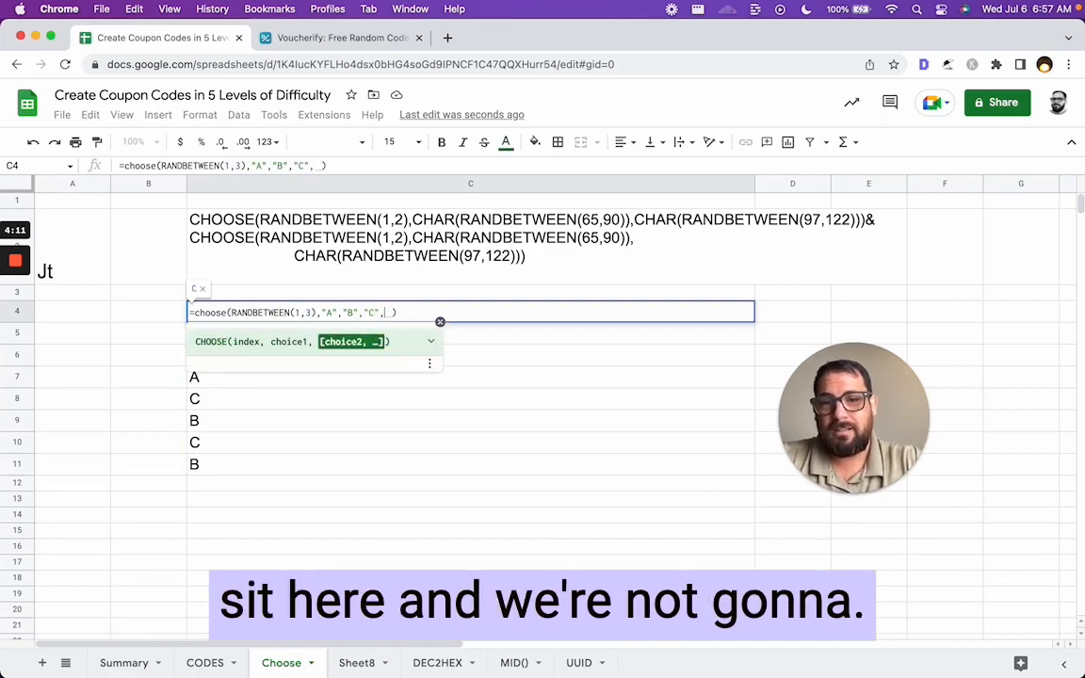
pyautogui.write('"D"')
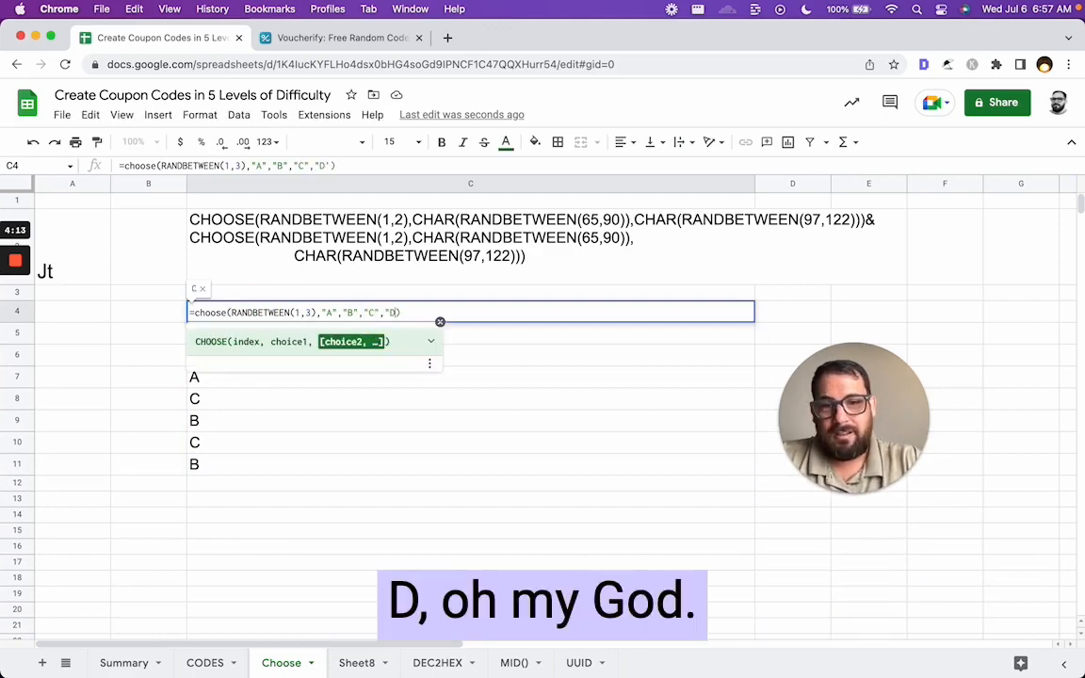
pyautogui.write(', ')
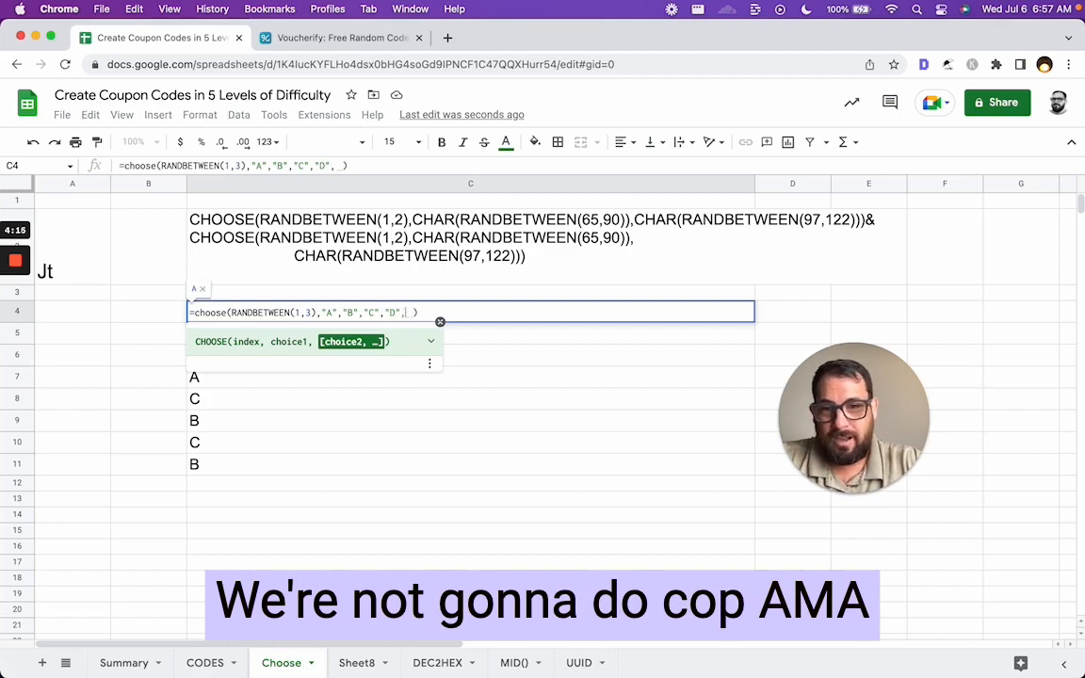
pyautogui.write('"E"')
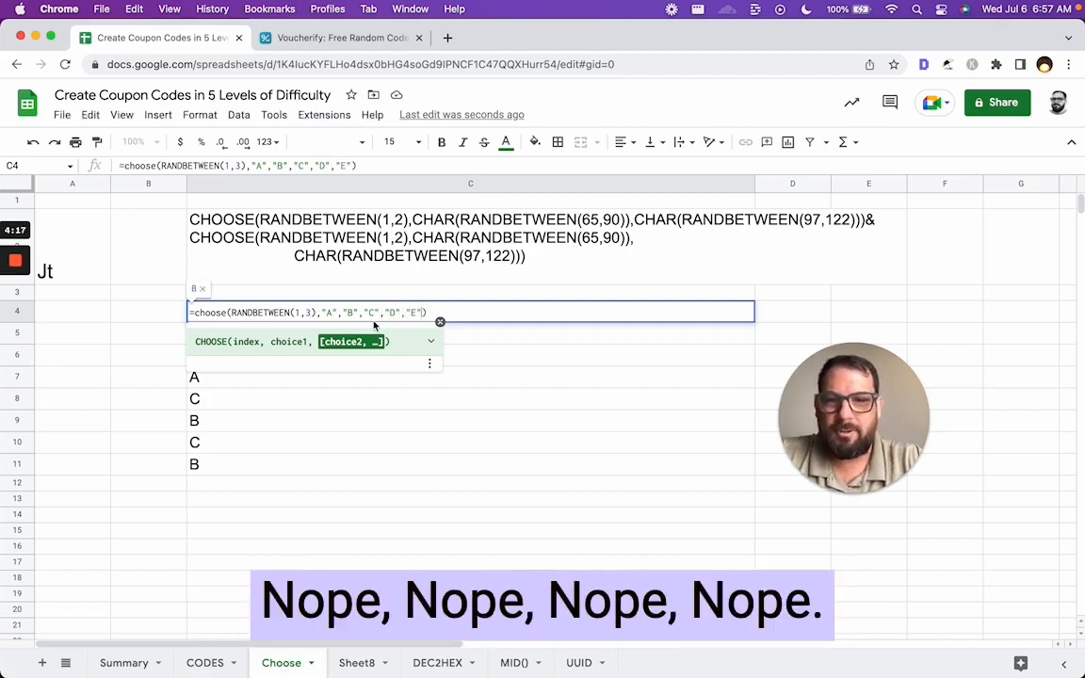
pyautogui.press('BackSpace')
pyautogui.press('BackSpace')
pyautogui.press('BackSpace')
pyautogui.press('BackSpace')
pyautogui.press('BackSpace')
pyautogui.press('BackSpace')
pyautogui.press('BackSpace')
pyautogui.press('BackSpace')
pyautogui.press('BackSpace')
pyautogui.press('BackSpace')
pyautogui.press('BackSpace')
pyautogui.press('BackSpace')
pyautogui.press('BackSpace')
pyautogui.press('BackSpace')
pyautogui.press('BackSpace')
pyautogui.press('BackSpace')
pyautogui.press('BackSpace')
pyautogui.press('BackSpace')
pyautogui.press('BackSpace')
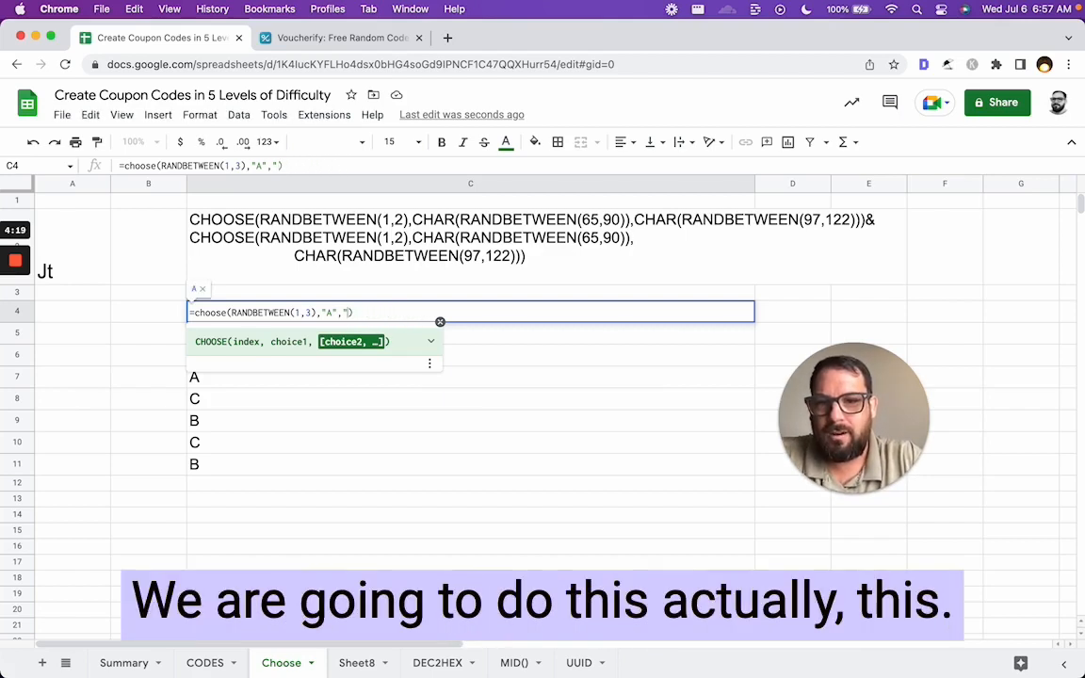
pyautogui.write('C4')
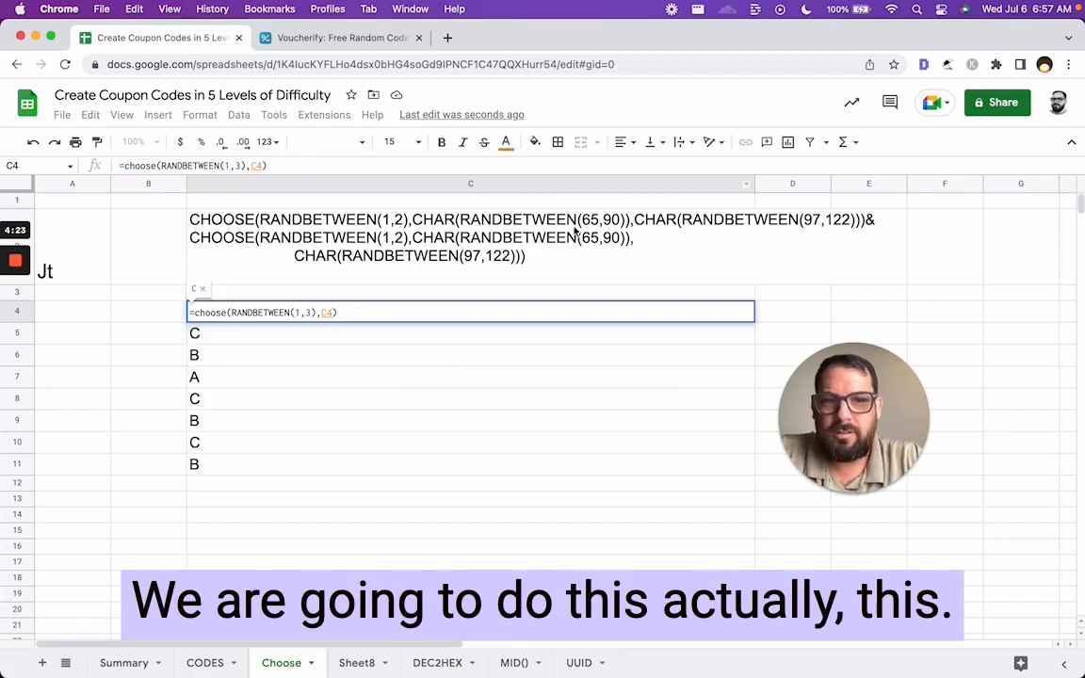
pyautogui.press('Escape')
# Replace the CHOOSE formula in C4 with =CHAR(65)
pyautogui.click(521, 226)
pyautogui.click(236, 330)
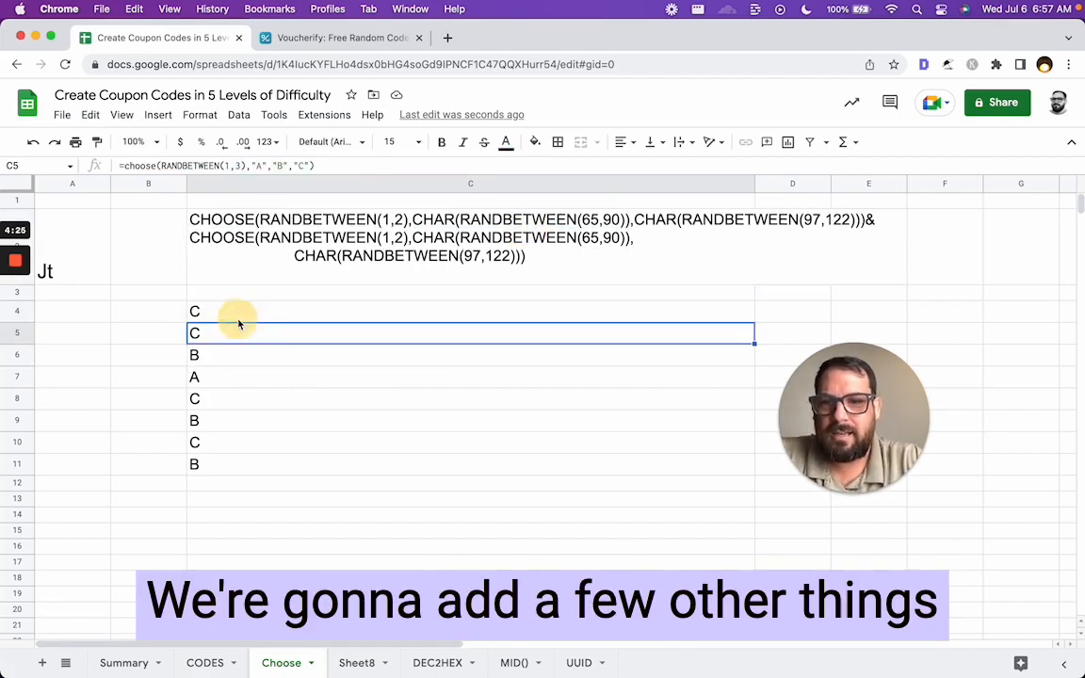
pyautogui.click(238, 314)
pyautogui.press('Delete')
pyautogui.write('=CHAR')
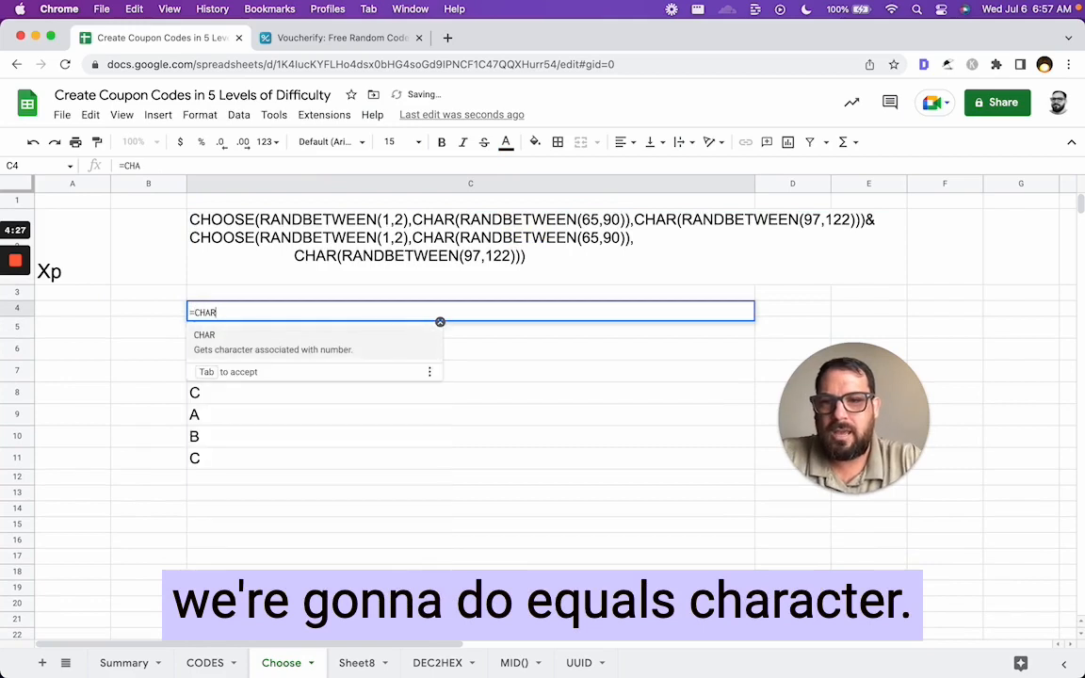
pyautogui.write('(')
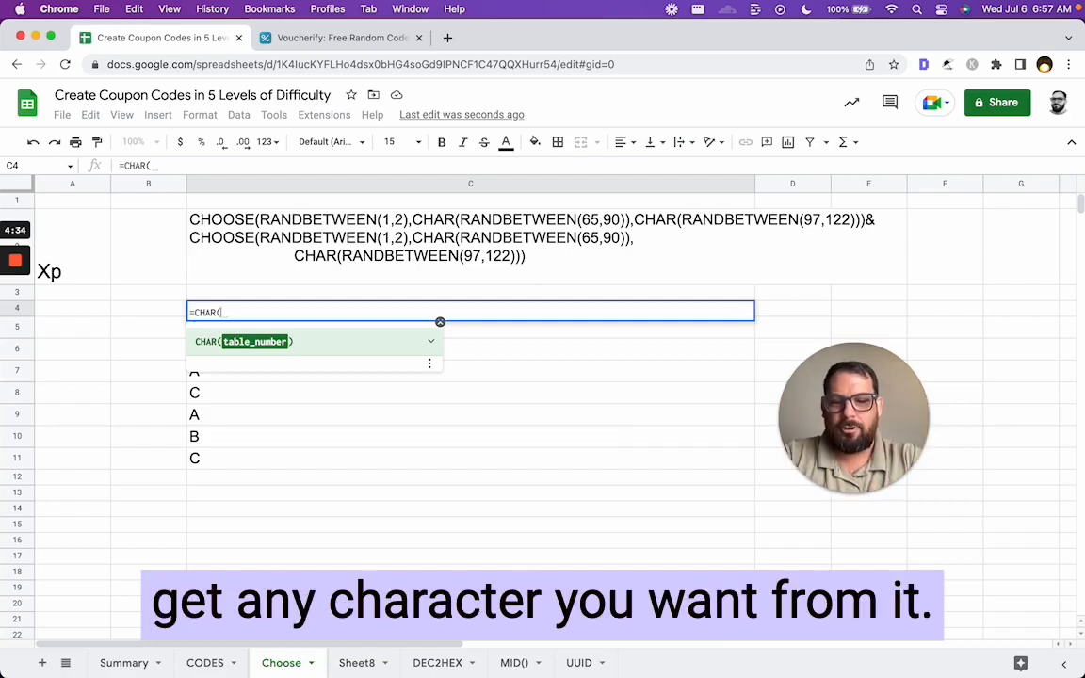
pyautogui.write('65')
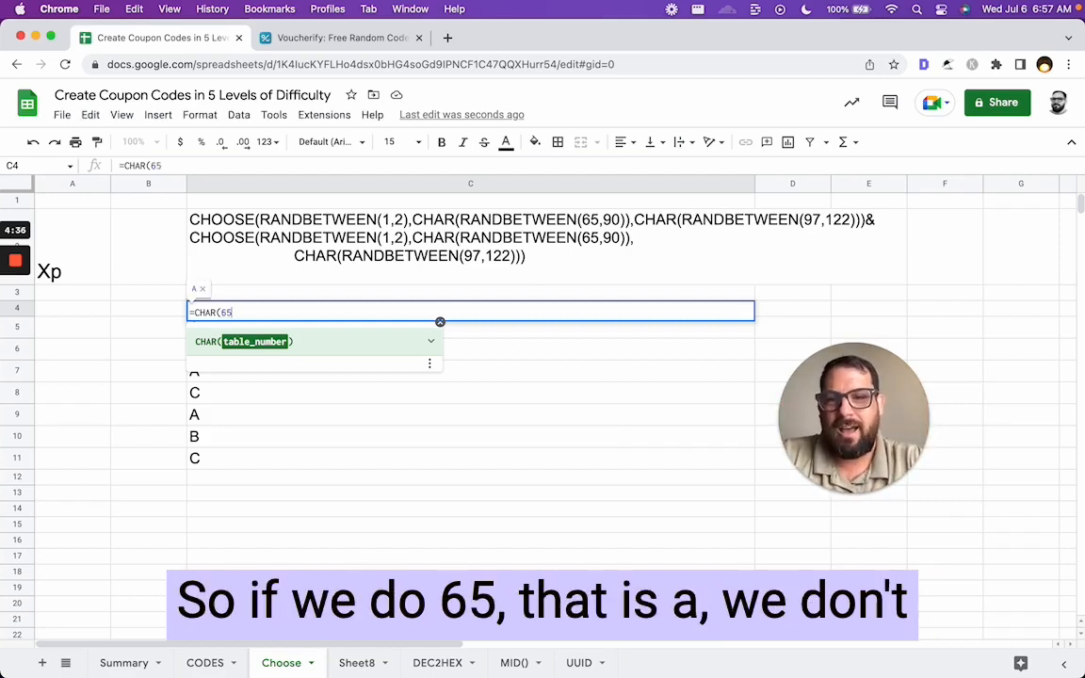
pyautogui.write(')')
pyautogui.press('Return')
# Clear the leftover CHOOSE formulas below C4
pyautogui.press('shift+super+Down')
pyautogui.press('Delete')
pyautogui.press('Up')
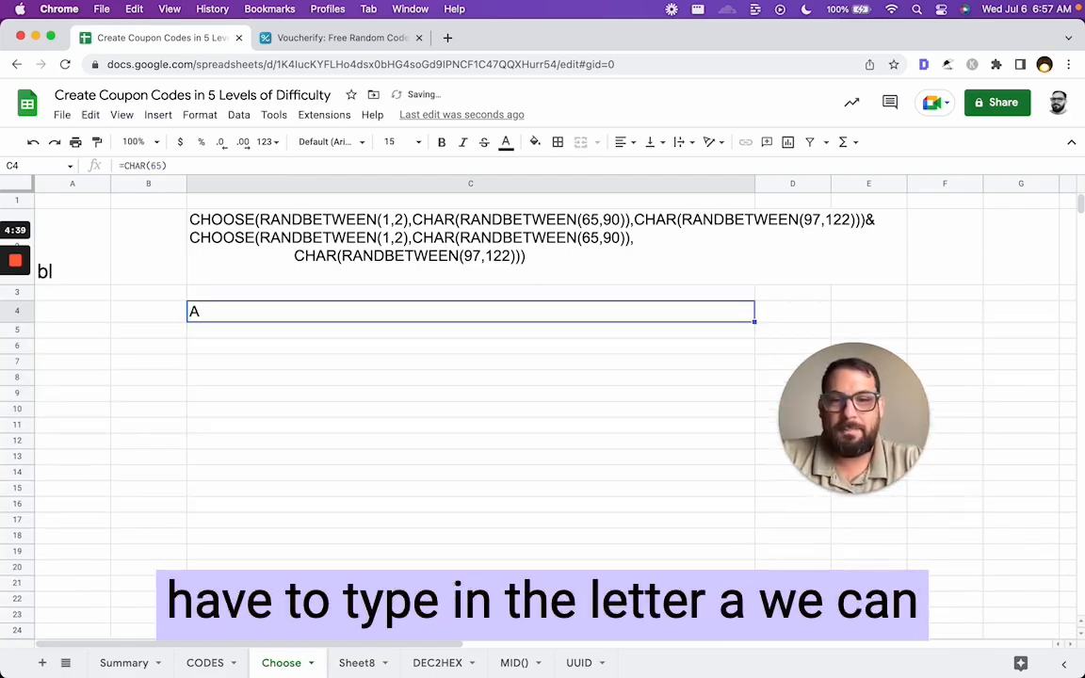
# Change the number in C4's CHAR formula to 66
pyautogui.click(178, 166)
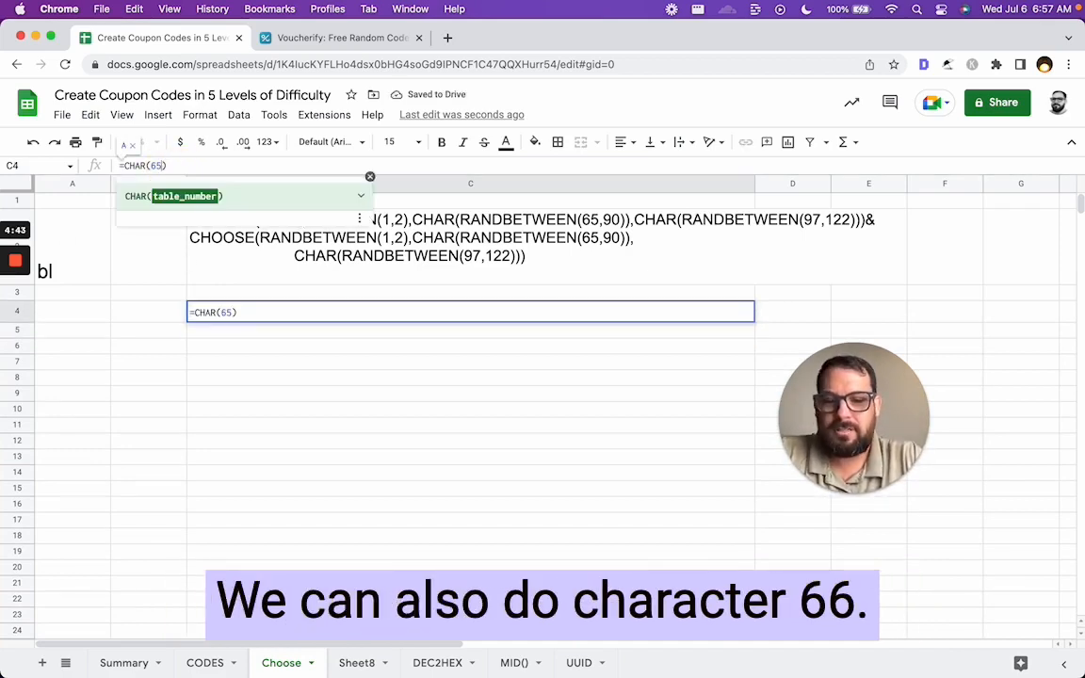
pyautogui.press('BackSpace')
pyautogui.write('6')
pyautogui.press('Return')
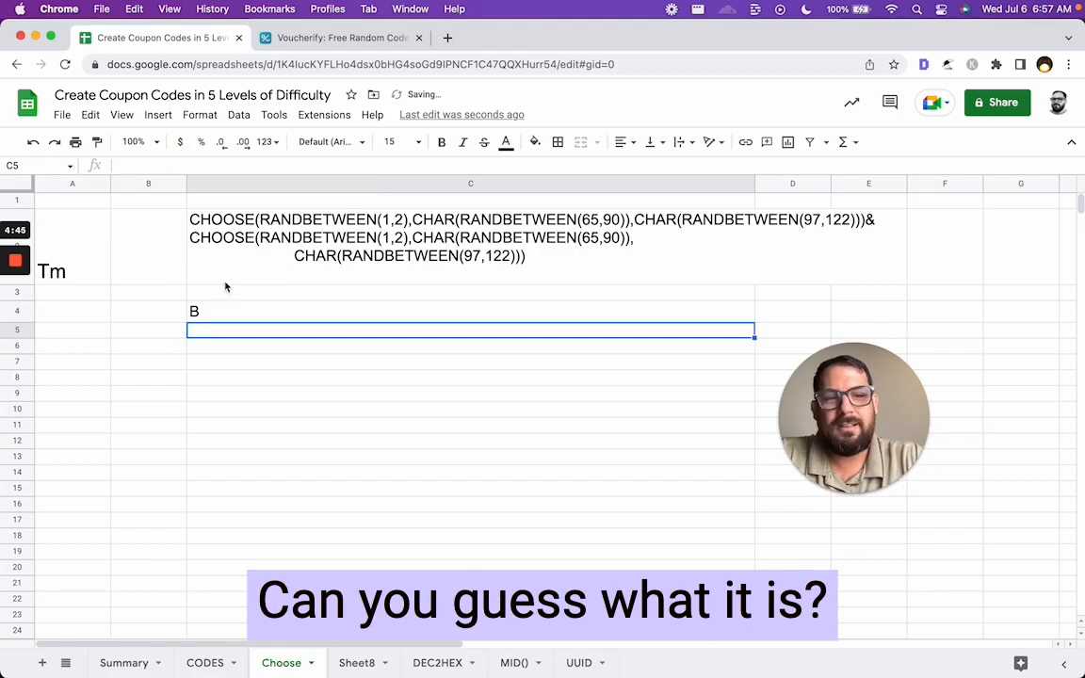
# Set the CHAR number in C4 to 67
pyautogui.doubleClick(227, 312)
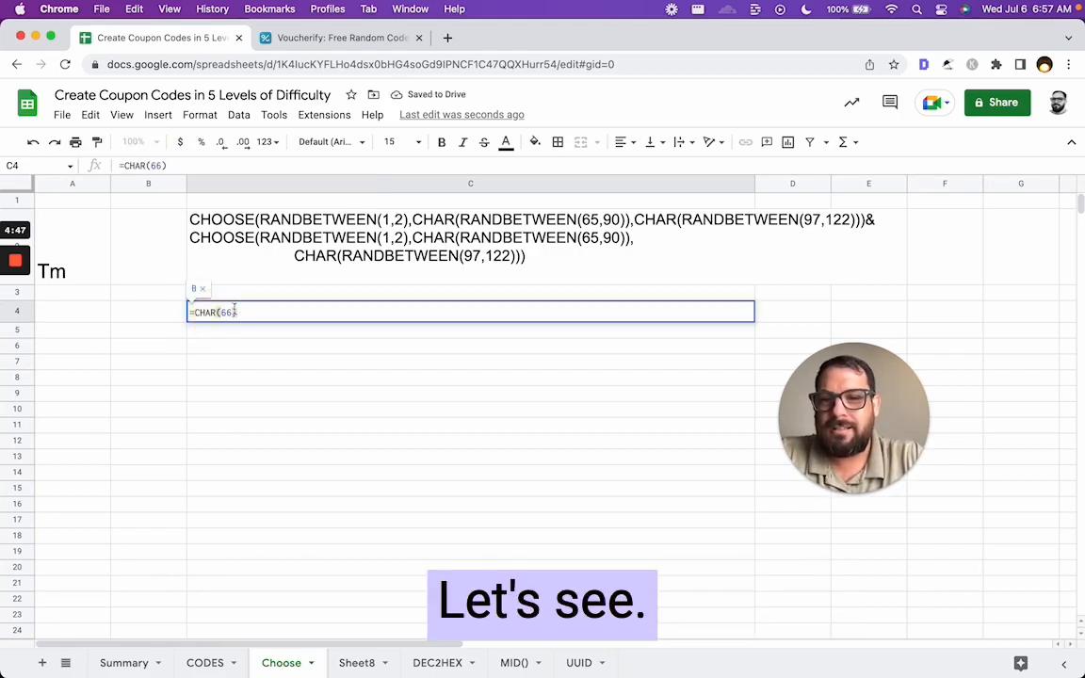
pyautogui.press('BackSpace')
pyautogui.write('7')
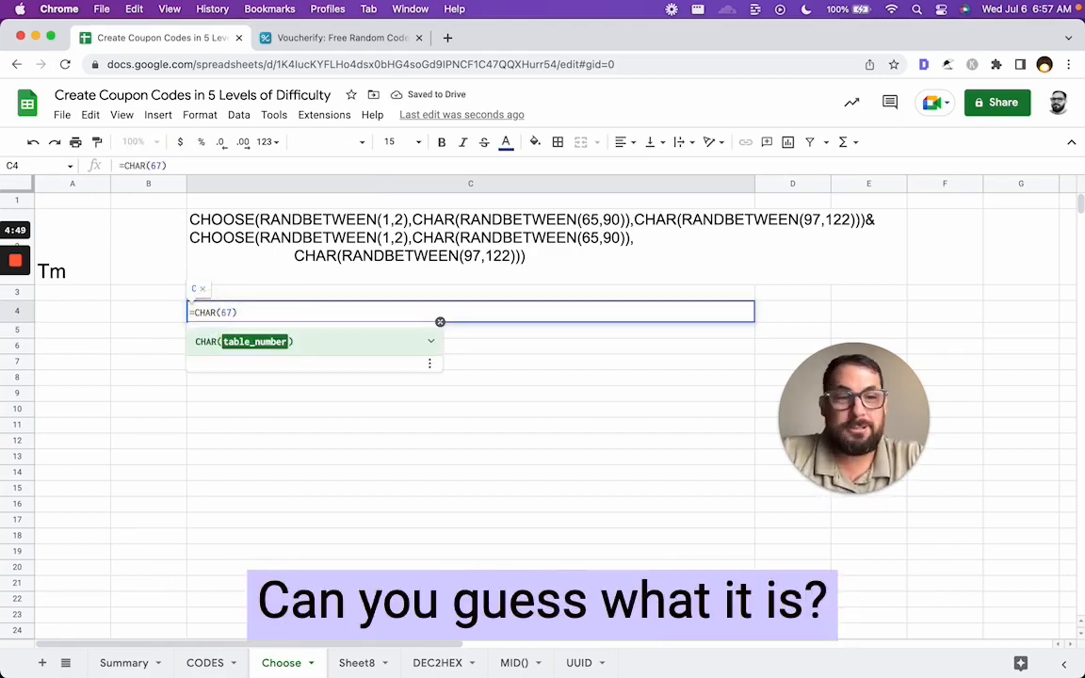
pyautogui.press('Return')
# Update C4's formula to =CHAR(69)
pyautogui.doubleClick(226, 312)
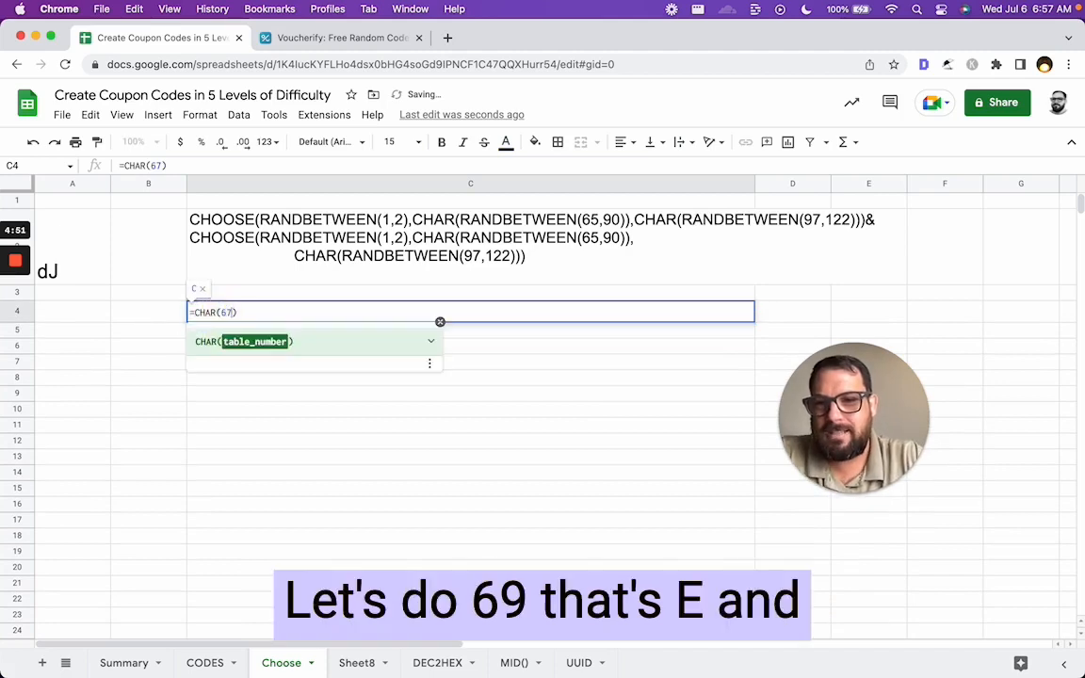
pyautogui.press('BackSpace')
pyautogui.write('9')
pyautogui.press('Return')
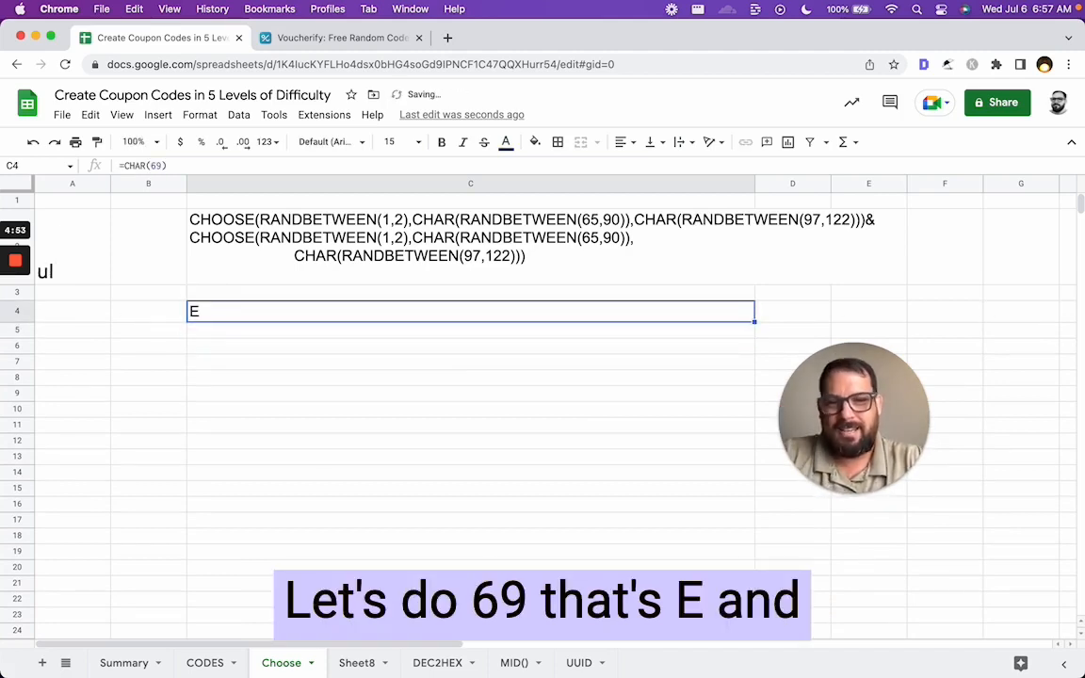
# Change C4's CHAR number to 90, the code for the last capital letter
pyautogui.doubleClick(265, 319)
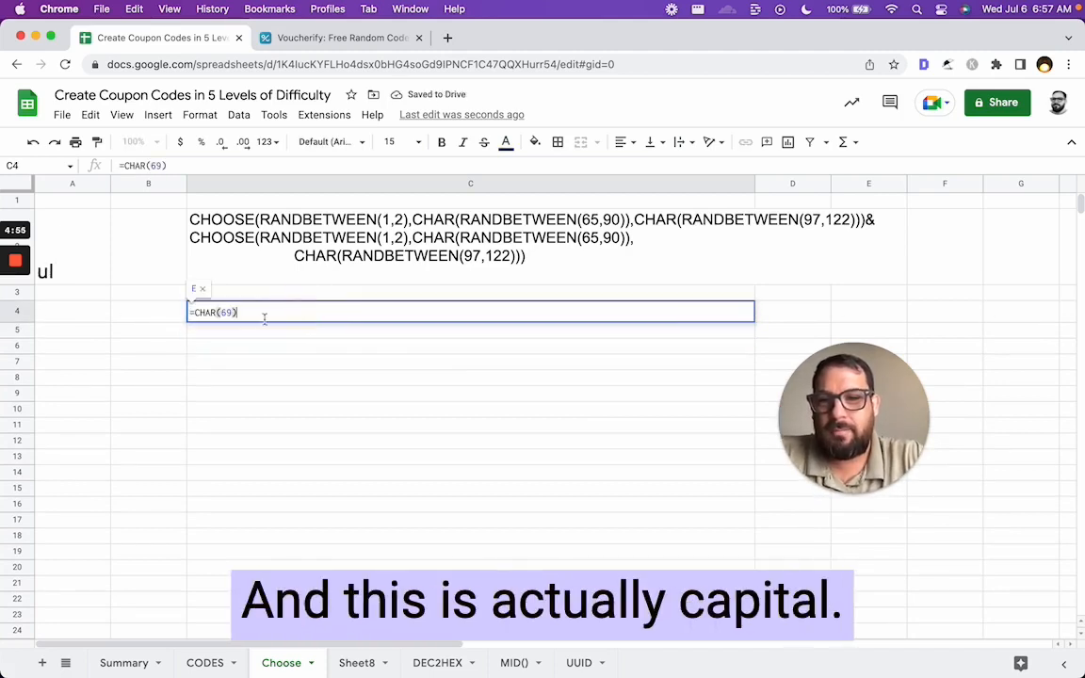
pyautogui.press('BackSpace')
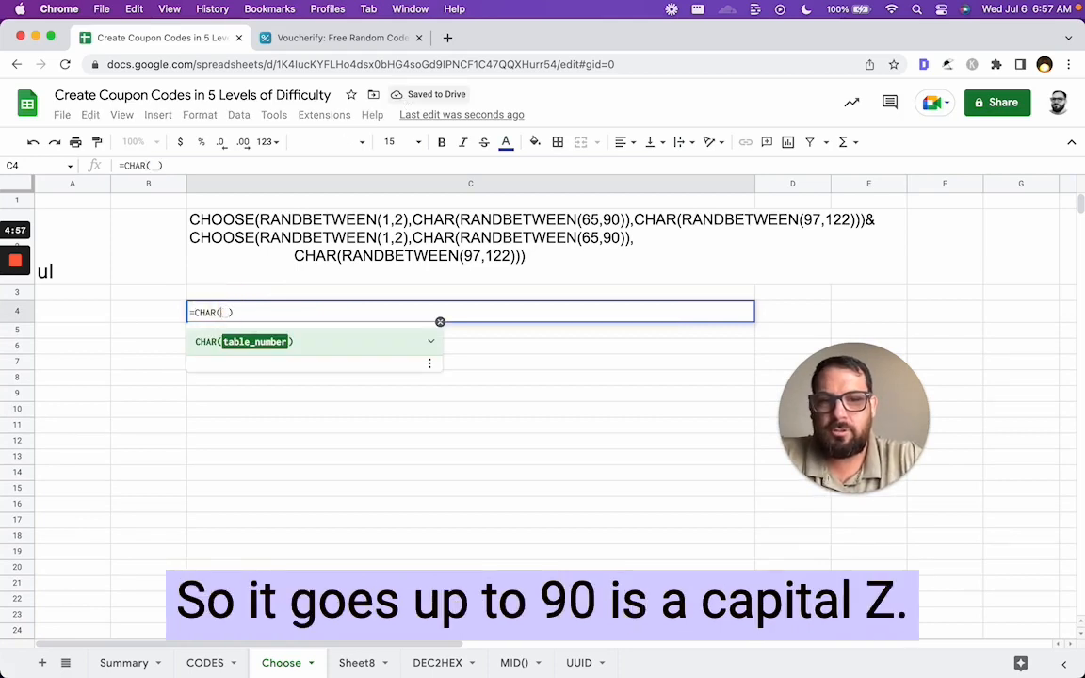
pyautogui.write('0')
pyautogui.press('Return')
pyautogui.press('Up')
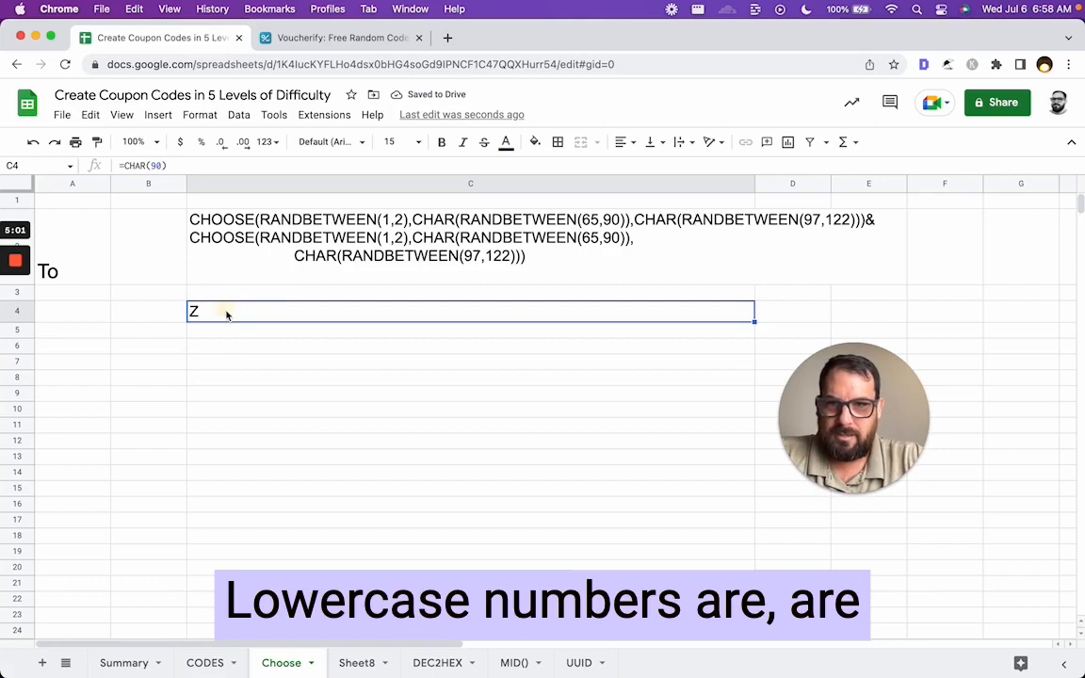
# Change C4's CHAR number to 97, the code for the first lowercase letter
pyautogui.doubleClick(226, 315)
pyautogui.click(239, 314)
pyautogui.press('BackSpace')
pyautogui.press('BackSpace')
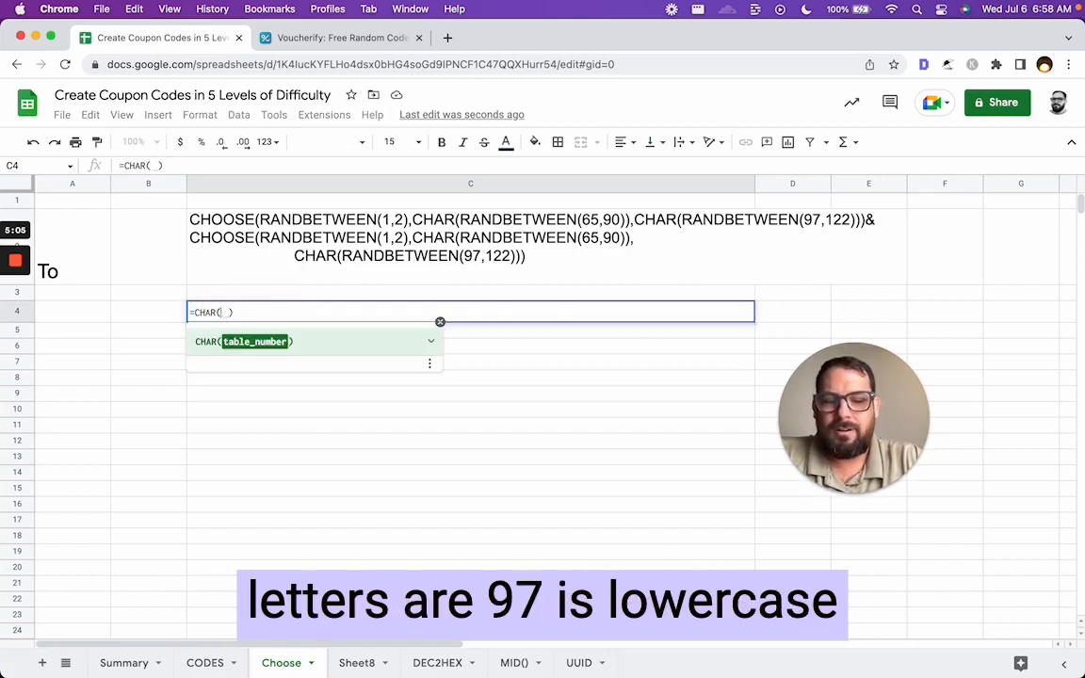
pyautogui.write('97')
pyautogui.press('Return')
pyautogui.press('Up')
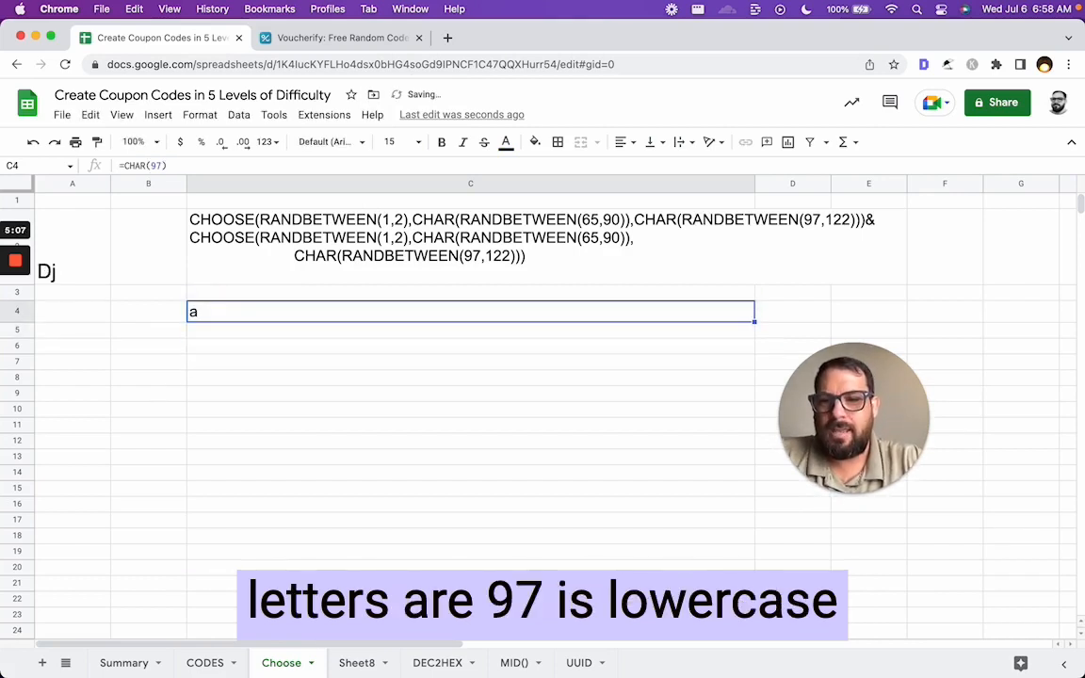
# Change C4's CHAR number to 122, the code for the last lowercase letter
pyautogui.doubleClick(242, 313)
pyautogui.press('BackSpace')
pyautogui.press('BackSpace')
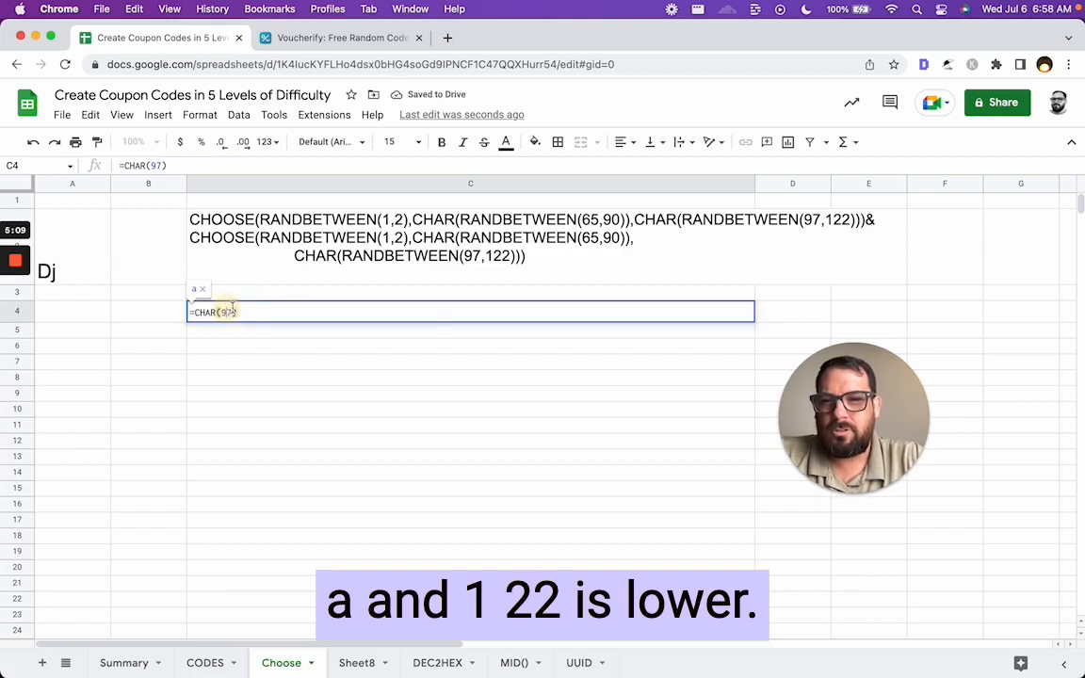
pyautogui.write('122')
pyautogui.press('Return')
pyautogui.press('Up')
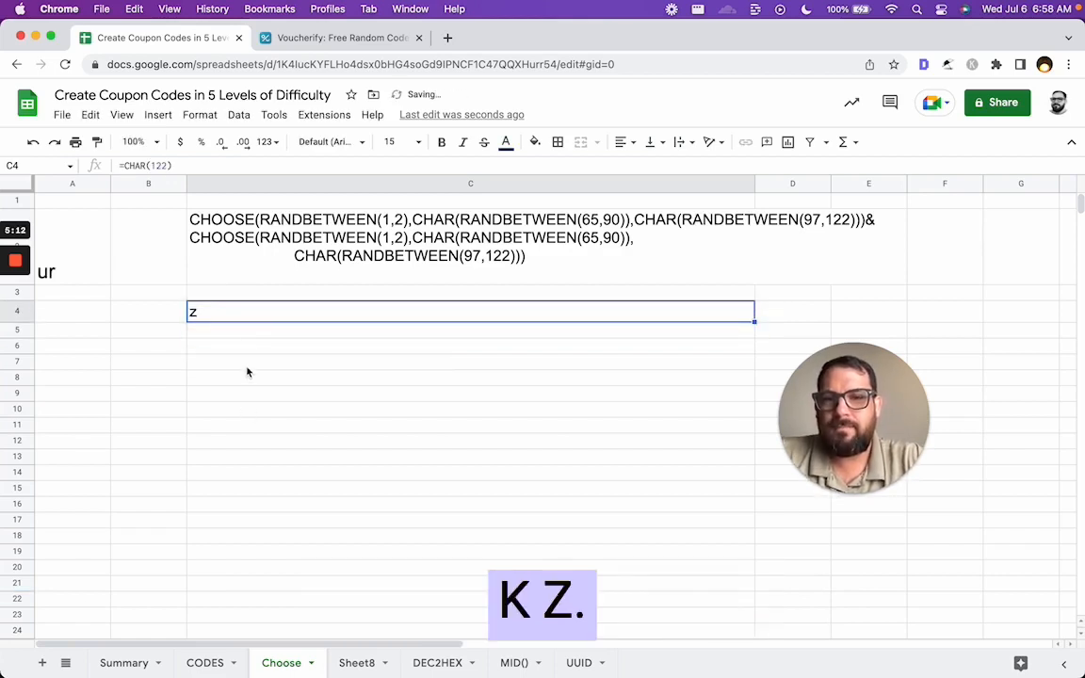
# Move the CHAR formula from C4 up to C3 and change it to =CHAR(RANDBETWEEN(65,90))
pyautogui.moveTo(248, 300); pyautogui.dragTo(251, 310)
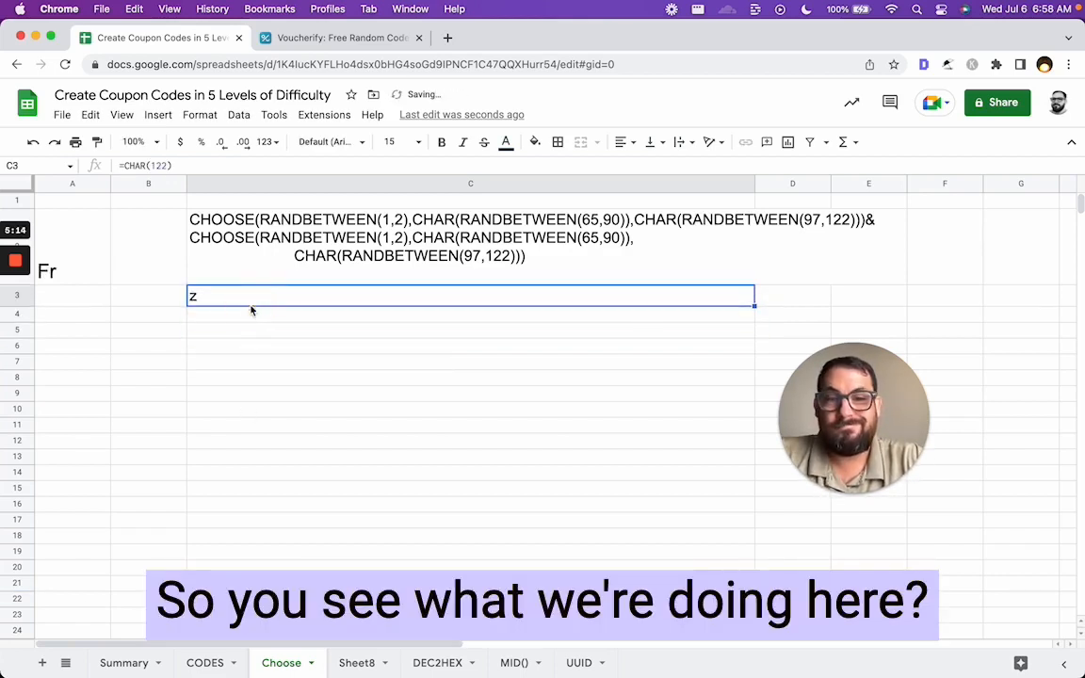
pyautogui.doubleClick(260, 298)
pyautogui.click(233, 297)
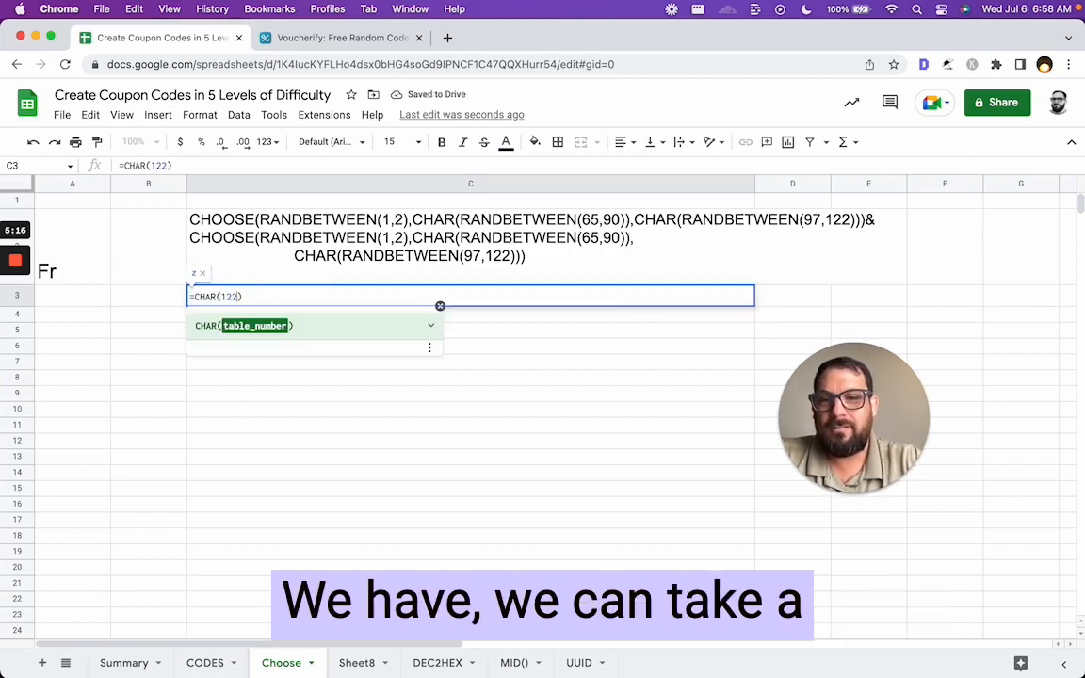
pyautogui.moveTo(227, 297); pyautogui.dragTo(235, 297)
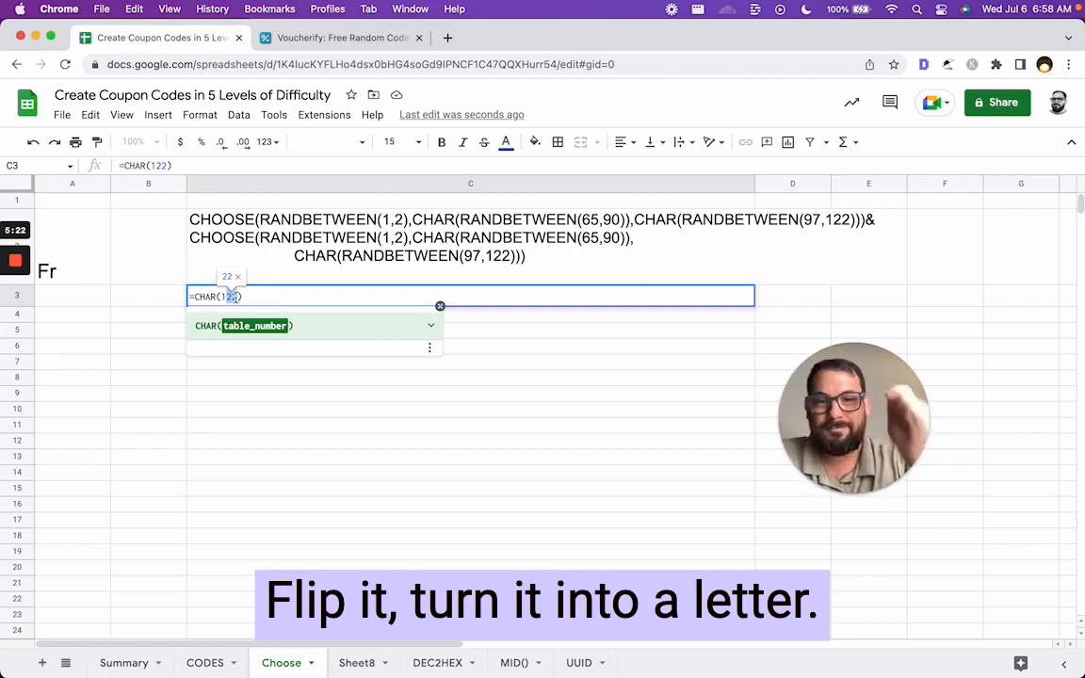
pyautogui.press('BackSpace')
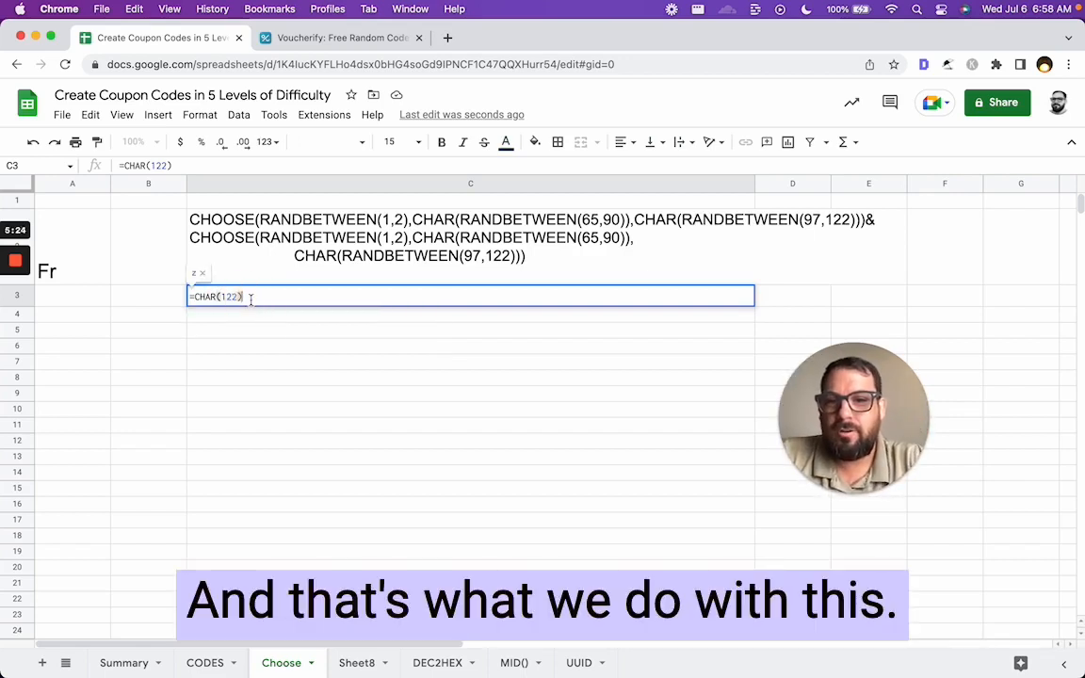
pyautogui.press('BackSpace')
pyautogui.write('RANDBE')
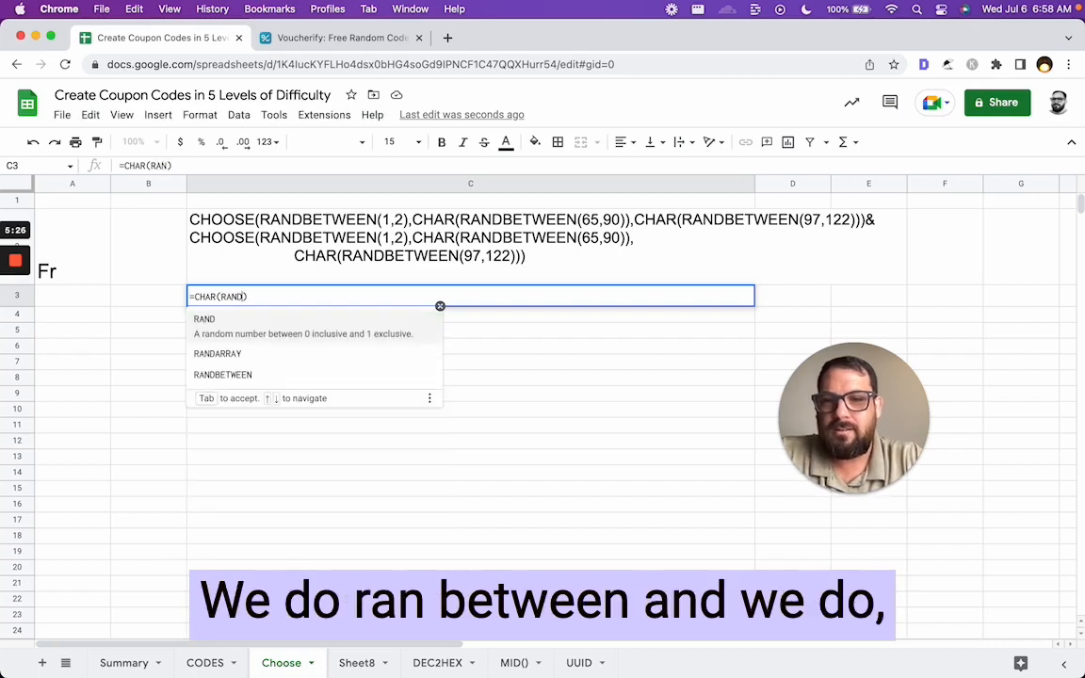
pyautogui.write('TWEEN(')
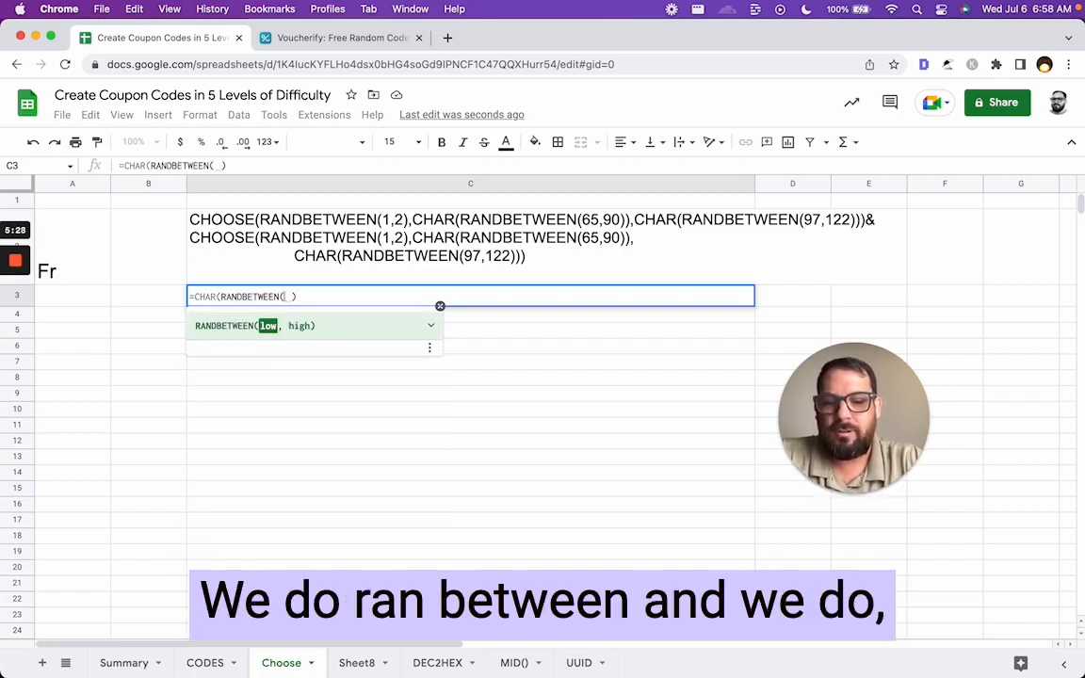
pyautogui.write('65,')
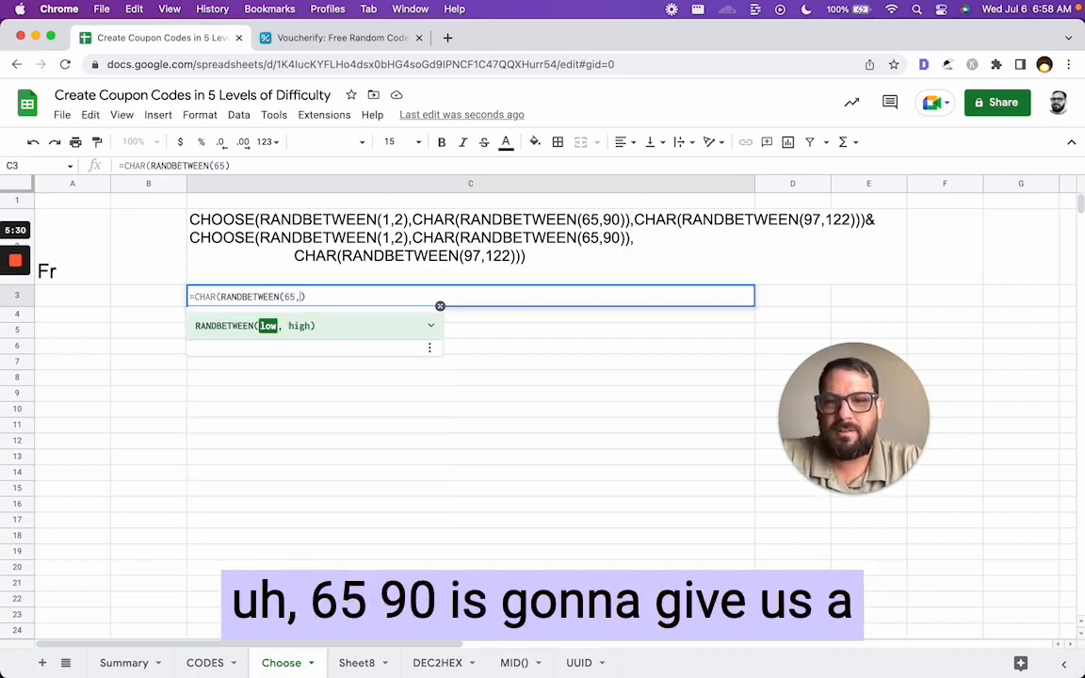
pyautogui.write('90))')
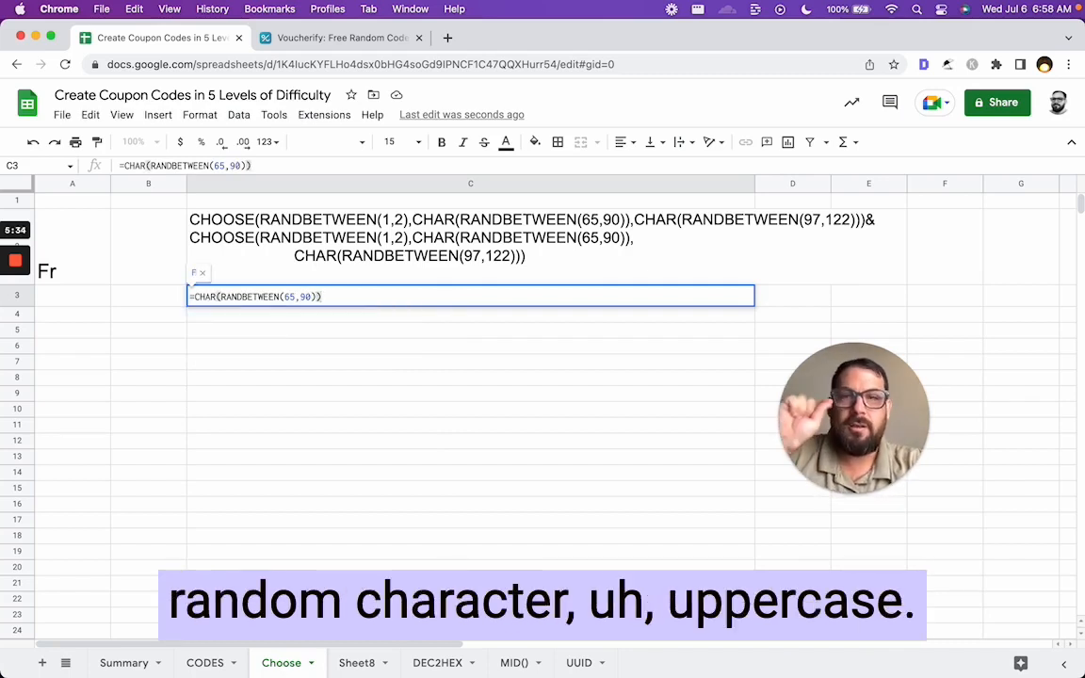
pyautogui.press('Return')
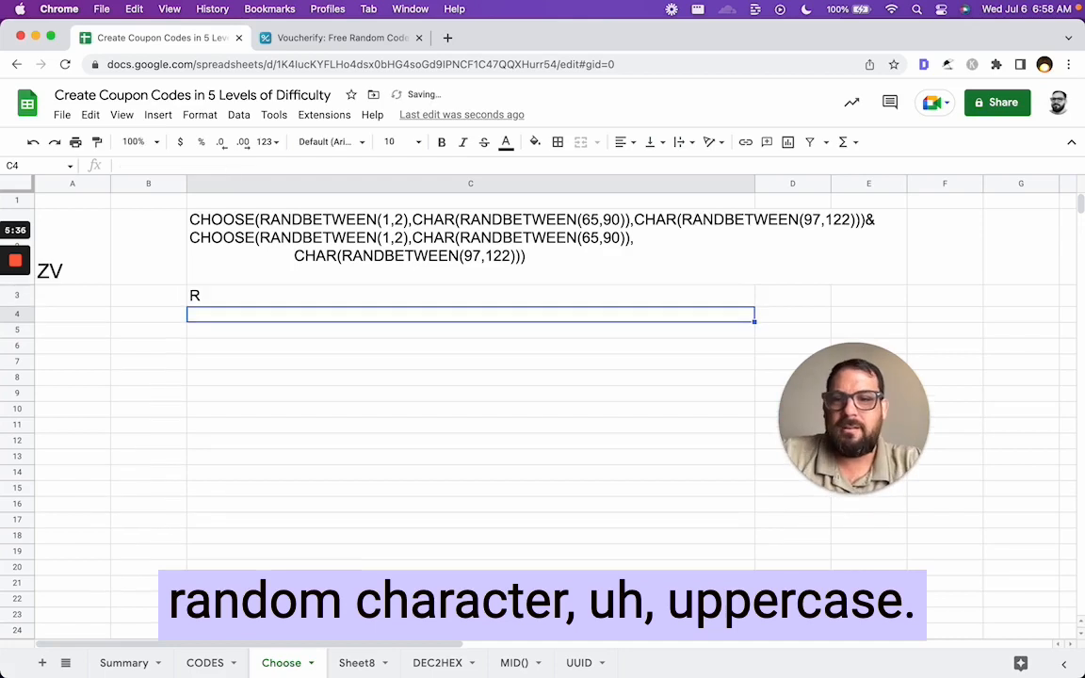
# Copy C3's random uppercase letter formula into each cell from C4 through C11
pyautogui.press('Up')
pyautogui.press('super+c')
pyautogui.press('Down')
pyautogui.press('super+v')
pyautogui.press('Down')
pyautogui.press('super+v')
pyautogui.press('Down')
pyautogui.press('super+v')
pyautogui.press('Down')
pyautogui.press('super+v')
pyautogui.press('Down')
pyautogui.press('super+v')
pyautogui.press('Down')
pyautogui.press('super+v')
pyautogui.press('Down')
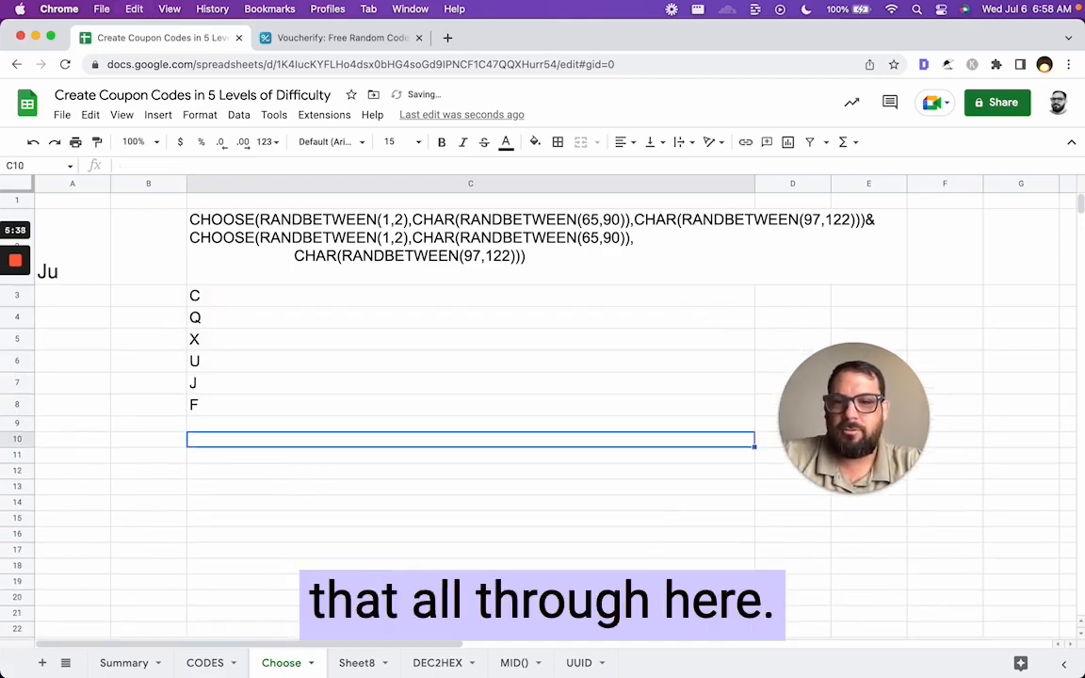
pyautogui.press('super+v')
pyautogui.press('Down')
pyautogui.press('super+v')
# Clear the copied formulas from C4 through C11, keeping only the one in C3
pyautogui.press('Up')
pyautogui.press('Up')
pyautogui.press('Up')
pyautogui.press('Up')
pyautogui.press('Up')
pyautogui.press('Up')
pyautogui.press('Up')
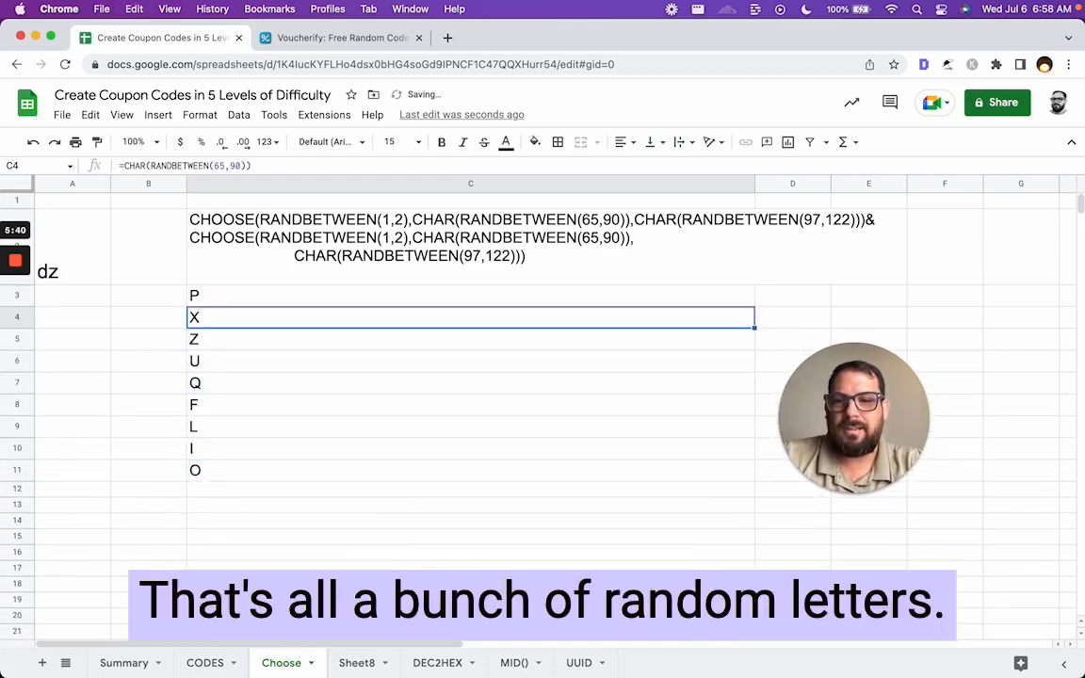
pyautogui.press('shift+super+Down')
pyautogui.press('Delete')
pyautogui.press('Up')
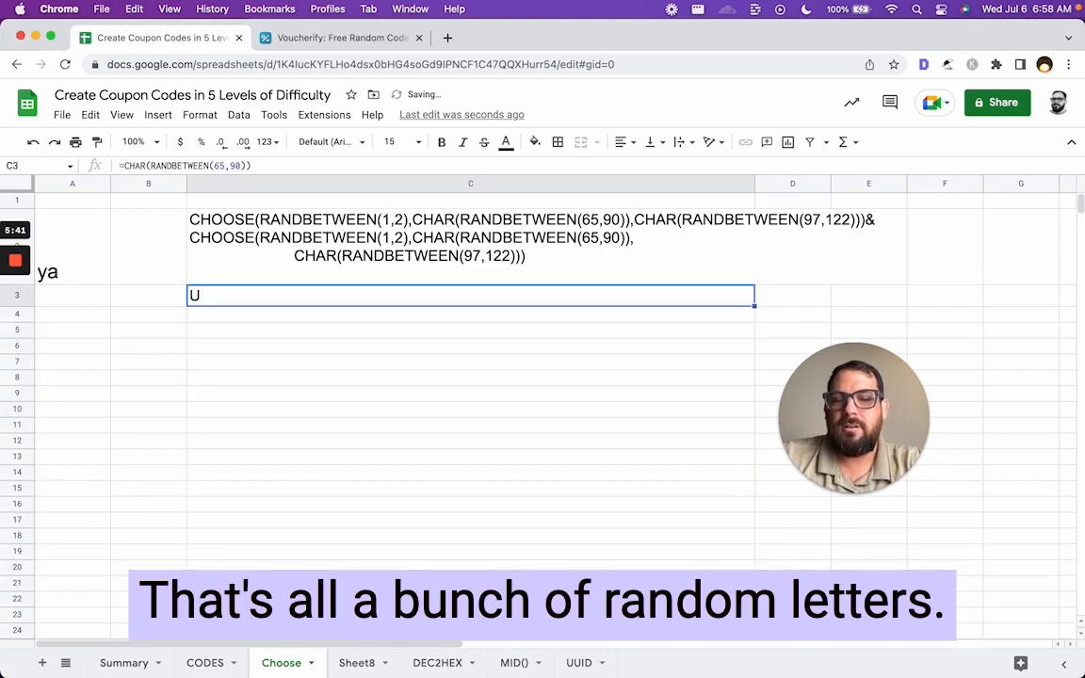
# Wrap C3's CHAR formula in a CHOOSE function with RANDBETWEEN(1,2) as its index
pyautogui.doubleClick(243, 294)
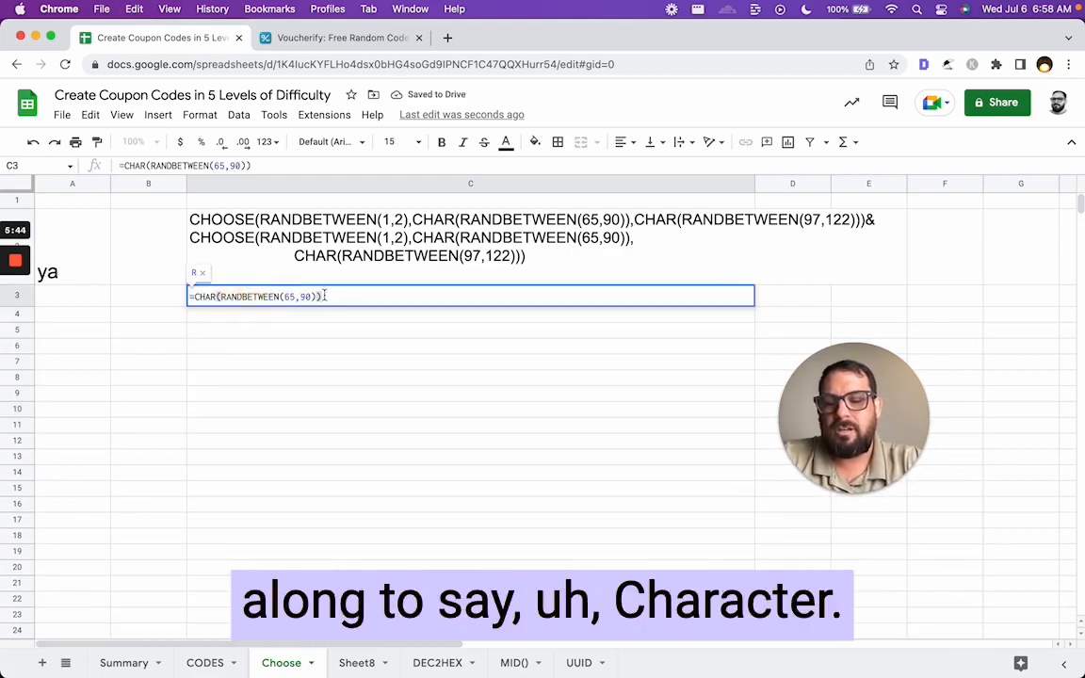
pyautogui.click(193, 295)
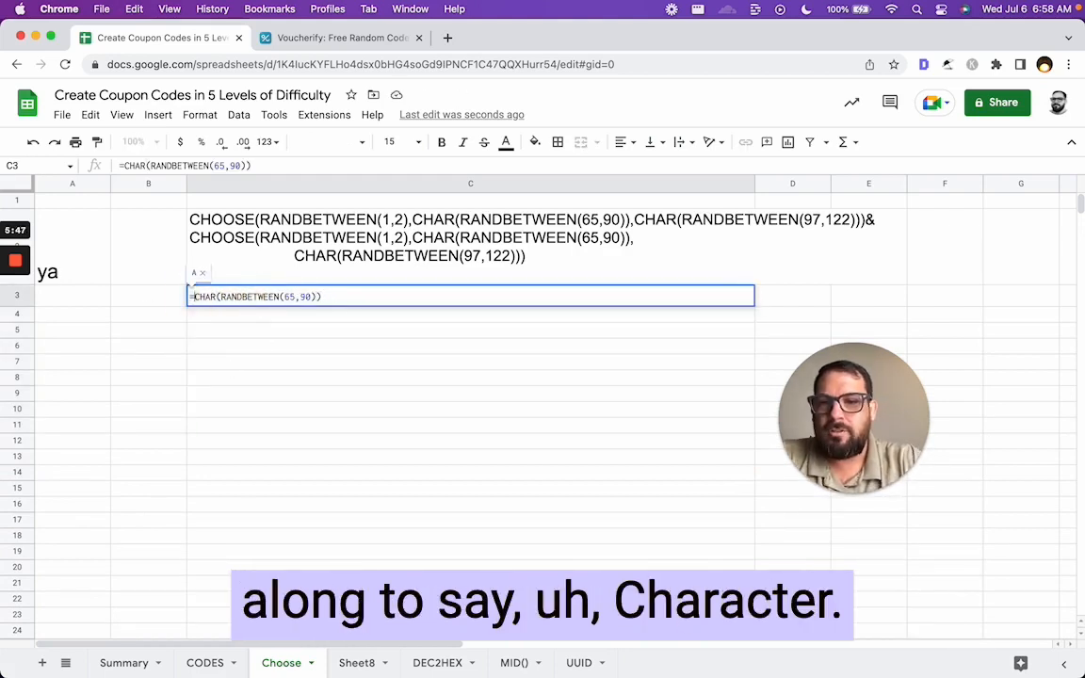
pyautogui.write('CHAR')
pyautogui.press('BackSpace')
pyautogui.press('BackSpace')
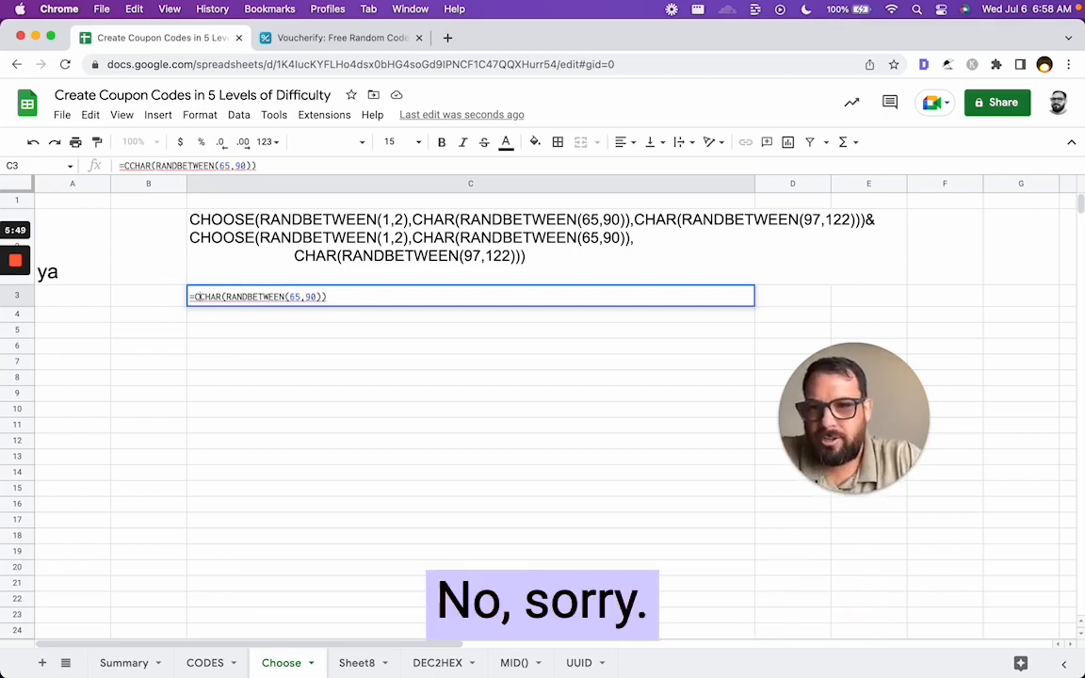
pyautogui.write('OOSE(RAND')
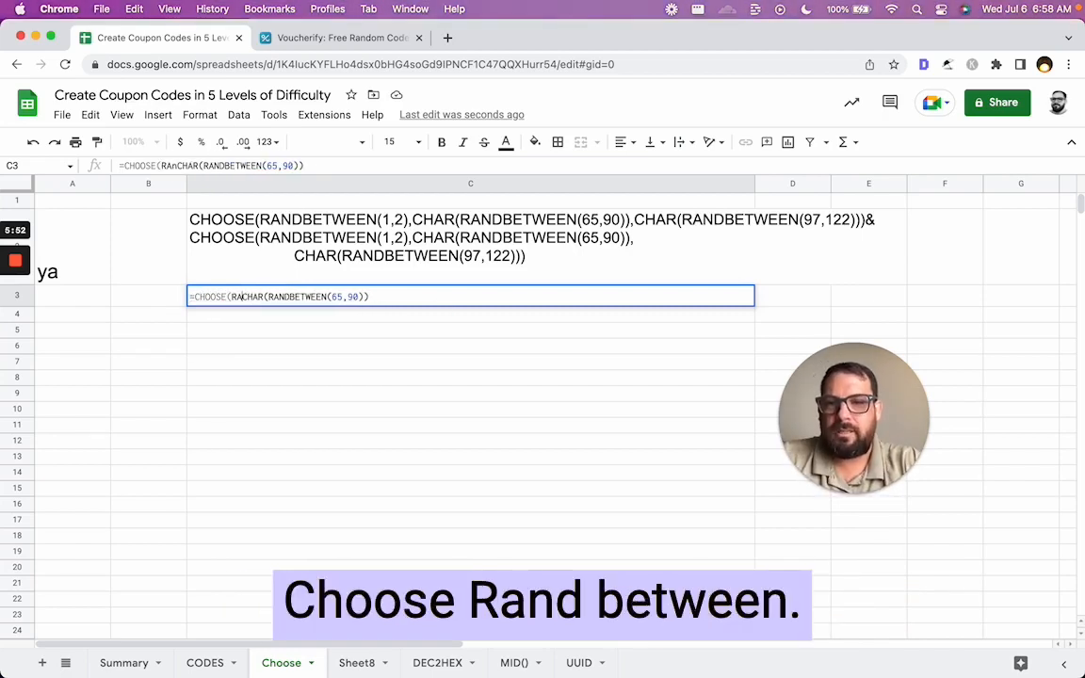
pyautogui.write('BETWEEN(')
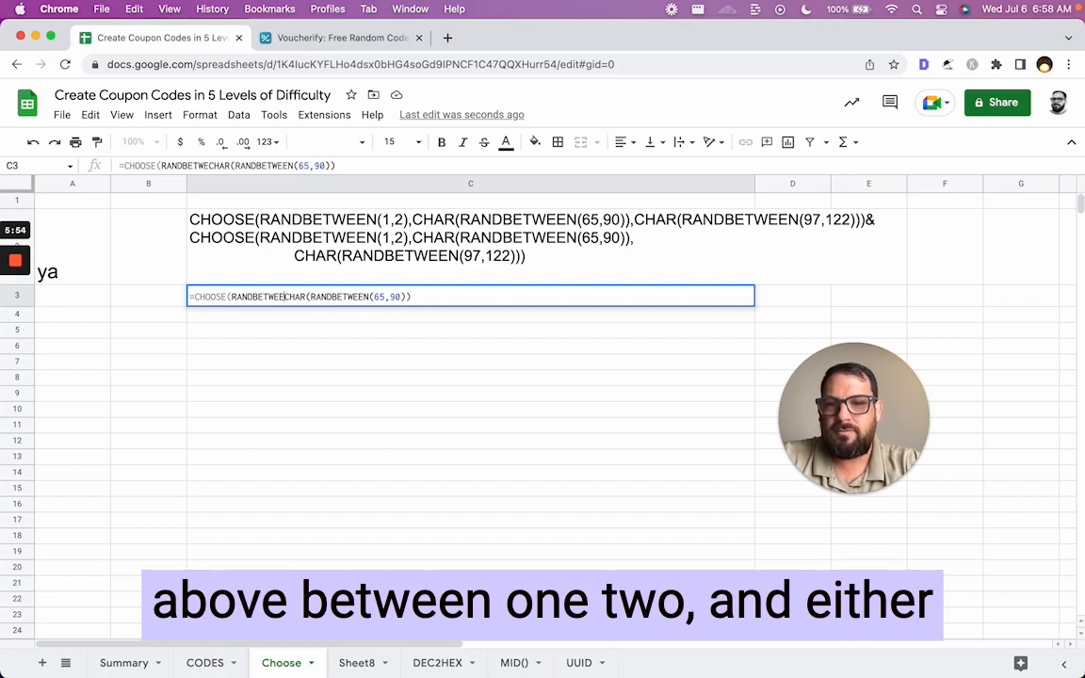
pyautogui.write('1,')
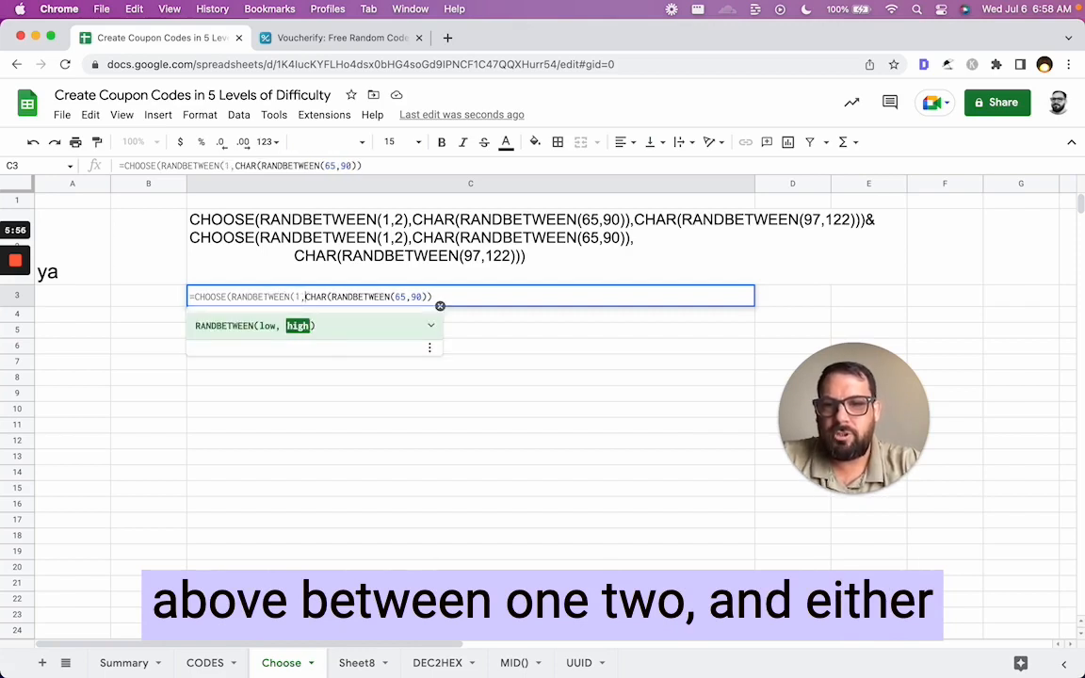
pyautogui.write('2),')
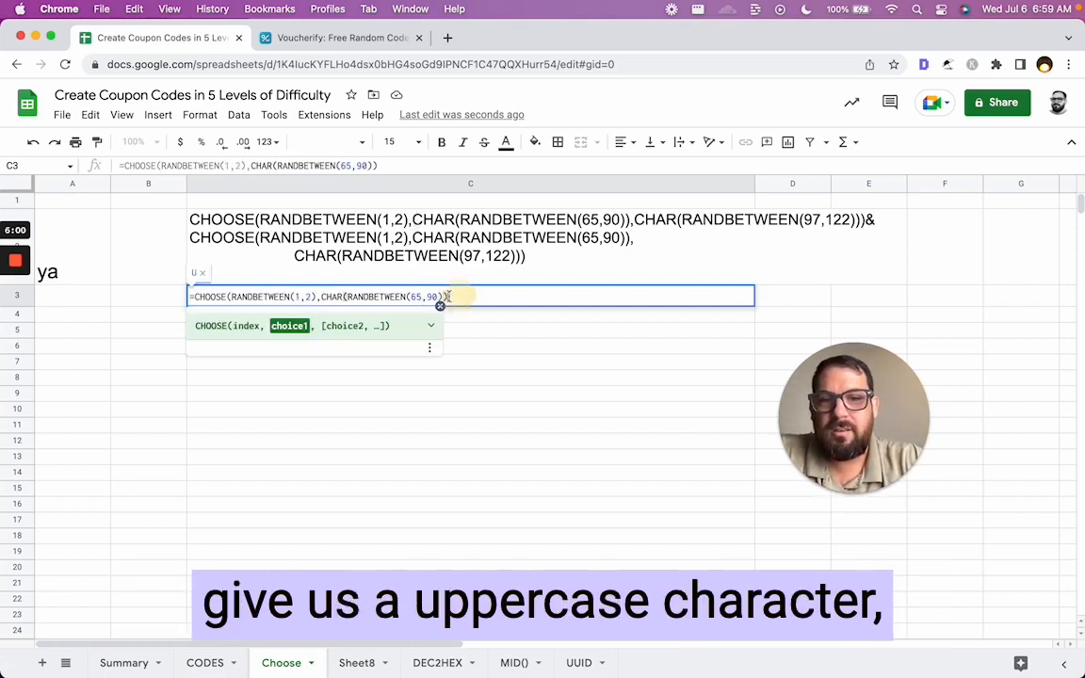
# Add CHAR(RANDBETWEEN(97,122)) as the second choice in C3's CHOOSE formula
pyautogui.moveTo(321, 298); pyautogui.dragTo(449, 297)
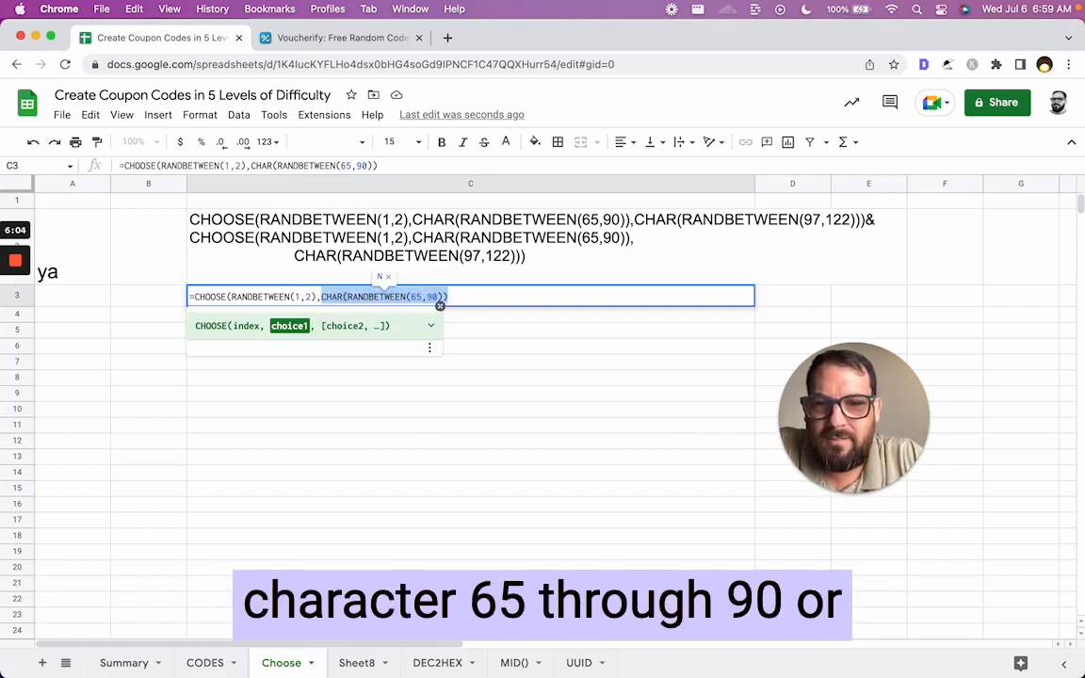
pyautogui.press('Right')
pyautogui.write(',')
pyautogui.press('cmd+v')
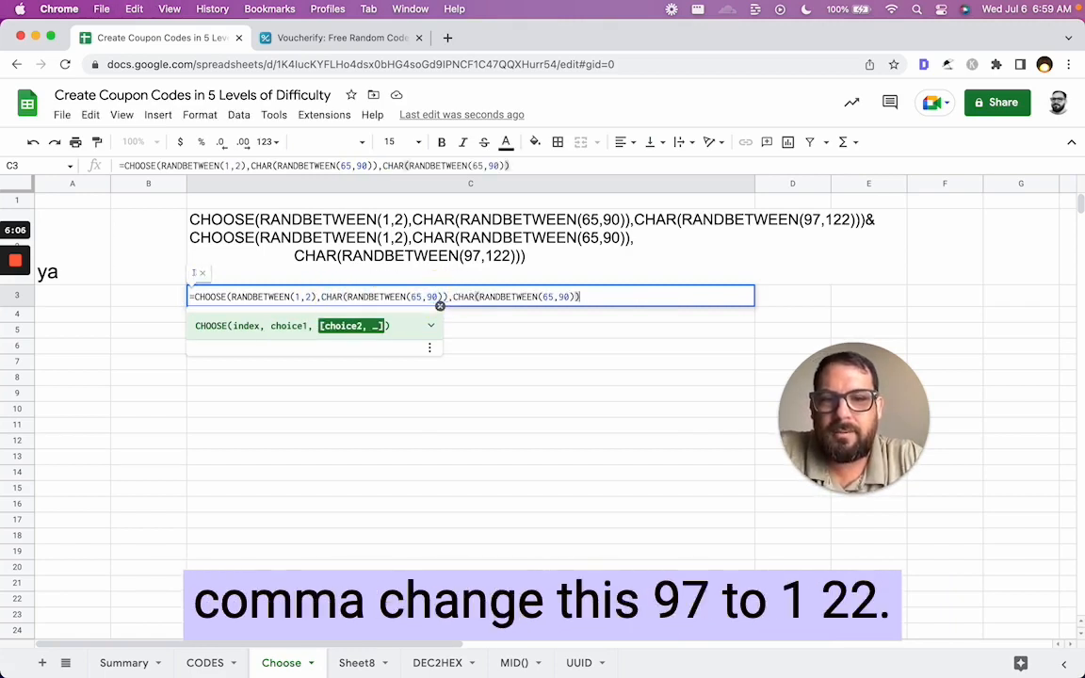
pyautogui.press('Left')
pyautogui.press('Left')
pyautogui.press('Left')
pyautogui.press('Left')
pyautogui.press('Left')
pyautogui.press('BackSpace')
pyautogui.press('BackSpace')
pyautogui.write('97')
pyautogui.press('Right')
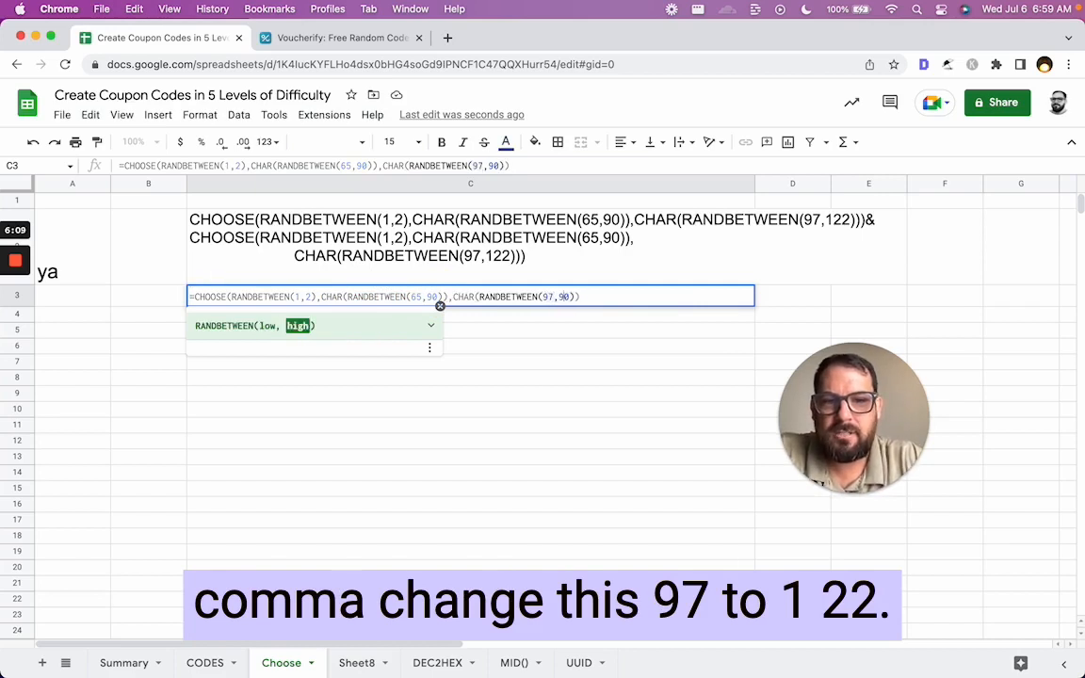
pyautogui.write('122')
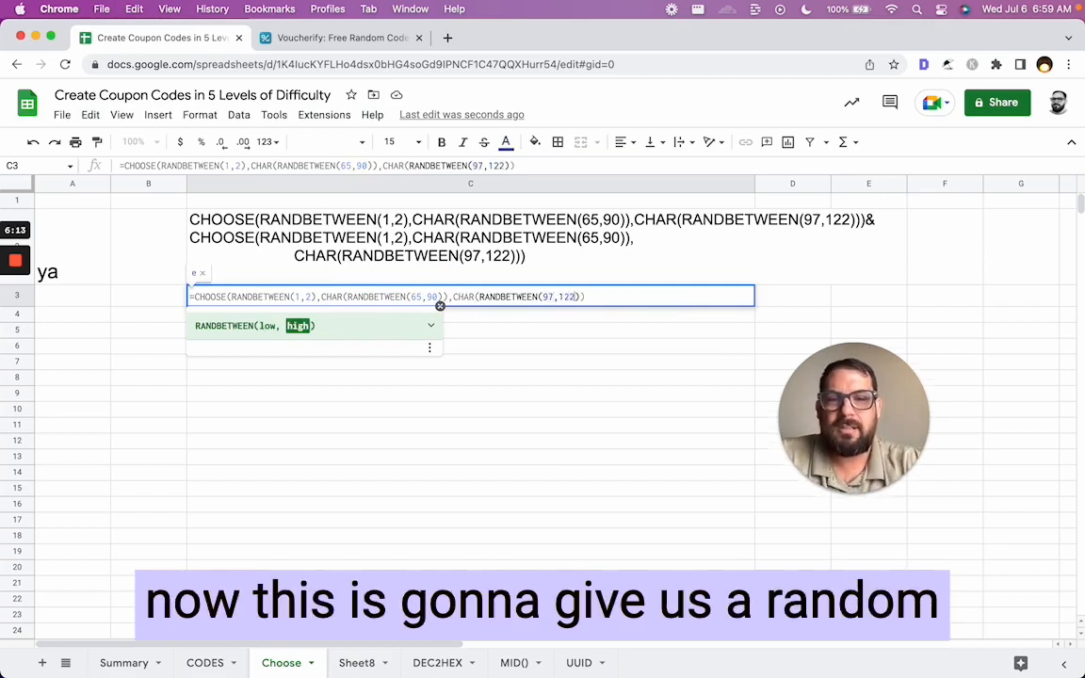
pyautogui.press('Return')
# Copy C3's CHOOSE formula for a random uppercase or lowercase letter down through C11
pyautogui.press('Up')
pyautogui.press('super+c')
pyautogui.press('Down')
pyautogui.press('super+v')
pyautogui.press('Down')
pyautogui.press('super+v')
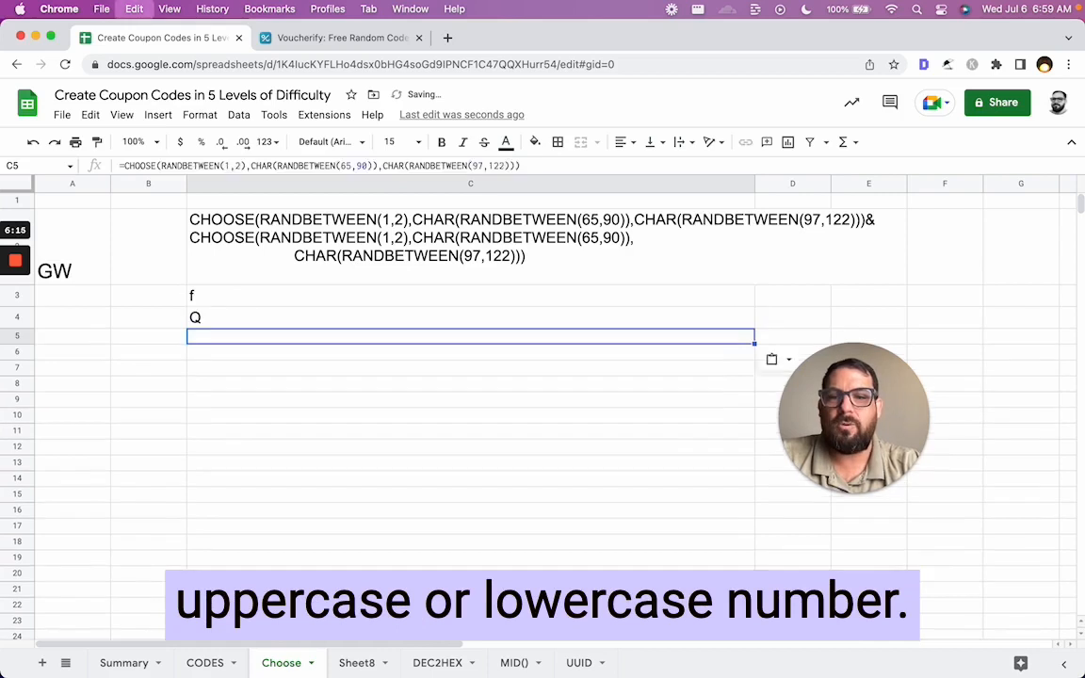
pyautogui.press('Down')
pyautogui.press('super+v')
pyautogui.press('Down')
pyautogui.press('super+v')
pyautogui.press('Down')
pyautogui.press('super+v')
pyautogui.press('Down')
pyautogui.press('super+v')
pyautogui.press('Down')
pyautogui.press('super+v')
pyautogui.press('Down')
pyautogui.press('super+v')
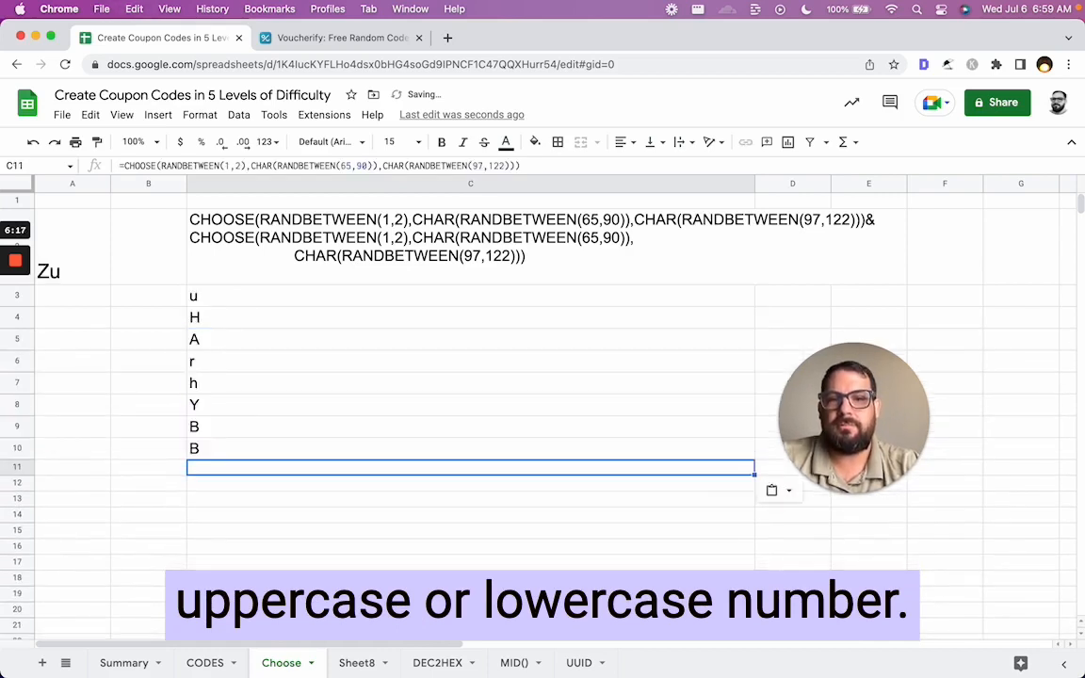
pyautogui.press('super+v')
# Wrap C3's CHOOSE formula in a CONCATENATE function, with the CHOOSE expression as its first string
pyautogui.press('Up')
pyautogui.press('Up')
pyautogui.press('Up')
pyautogui.press('Up')
pyautogui.press('Up')
pyautogui.press('Up')
pyautogui.press('Up')
pyautogui.press('Up')
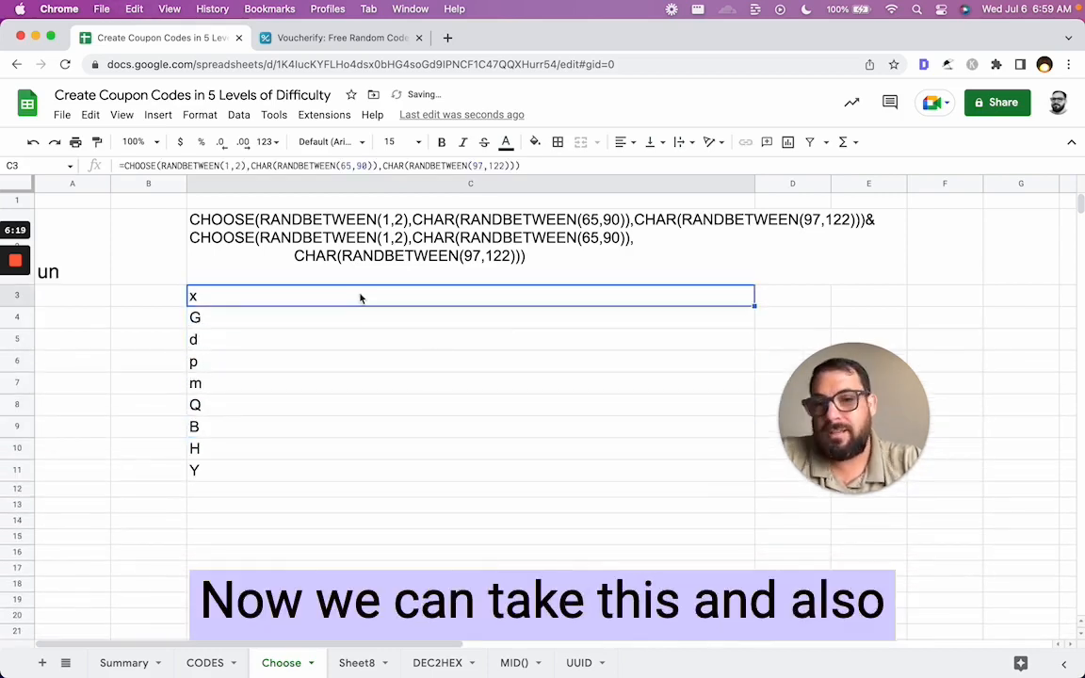
pyautogui.doubleClick(360, 298)
pyautogui.click(193, 297)
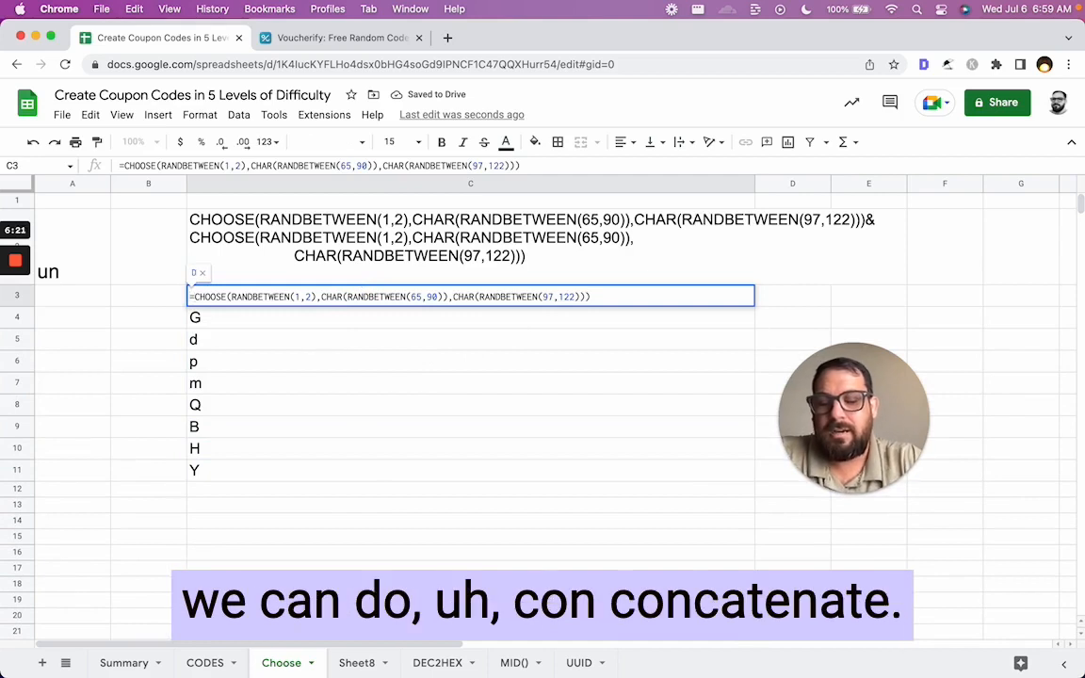
pyautogui.write('CONCATENATE(')
pyautogui.click(659, 297)
pyautogui.write(',D,D')
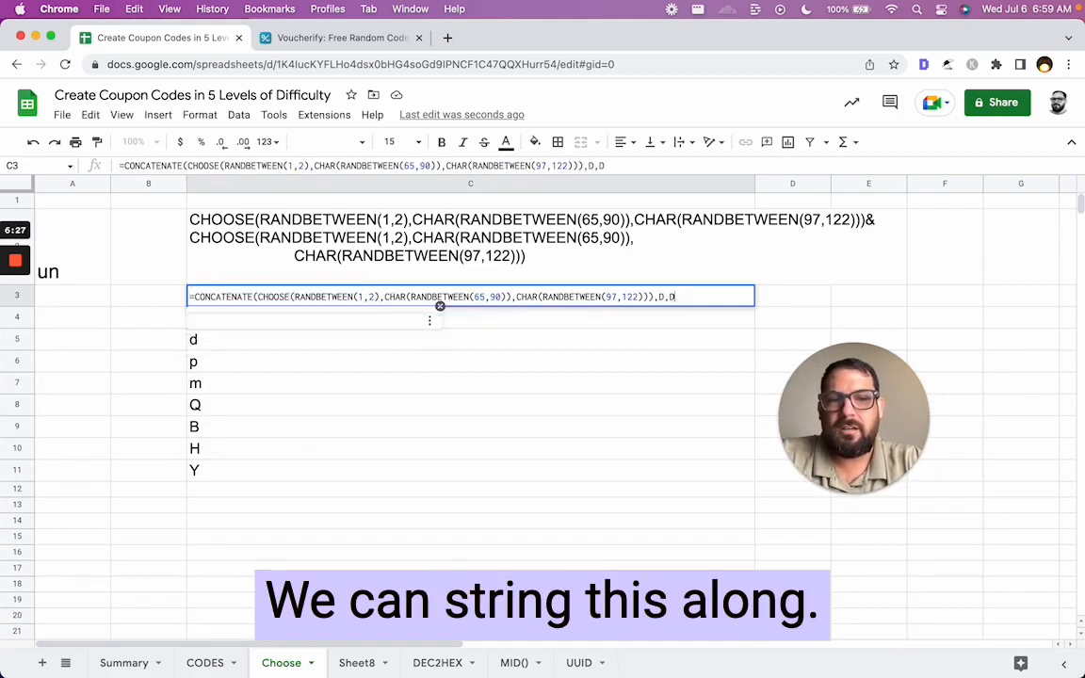
pyautogui.write(',D,')
pyautogui.press('BackSpace')
pyautogui.press('BackSpace')
pyautogui.press('BackSpace')
pyautogui.press('BackSpace')
pyautogui.press('BackSpace')
pyautogui.press('BackSpace')
pyautogui.press('BackSpace')
# Append six more copies of the CHOOSE expression, separated by commas, to C3's CONCATENATE formula for a seven-letter code
pyautogui.write(',')
pyautogui.press('super+v')
pyautogui.write(',')
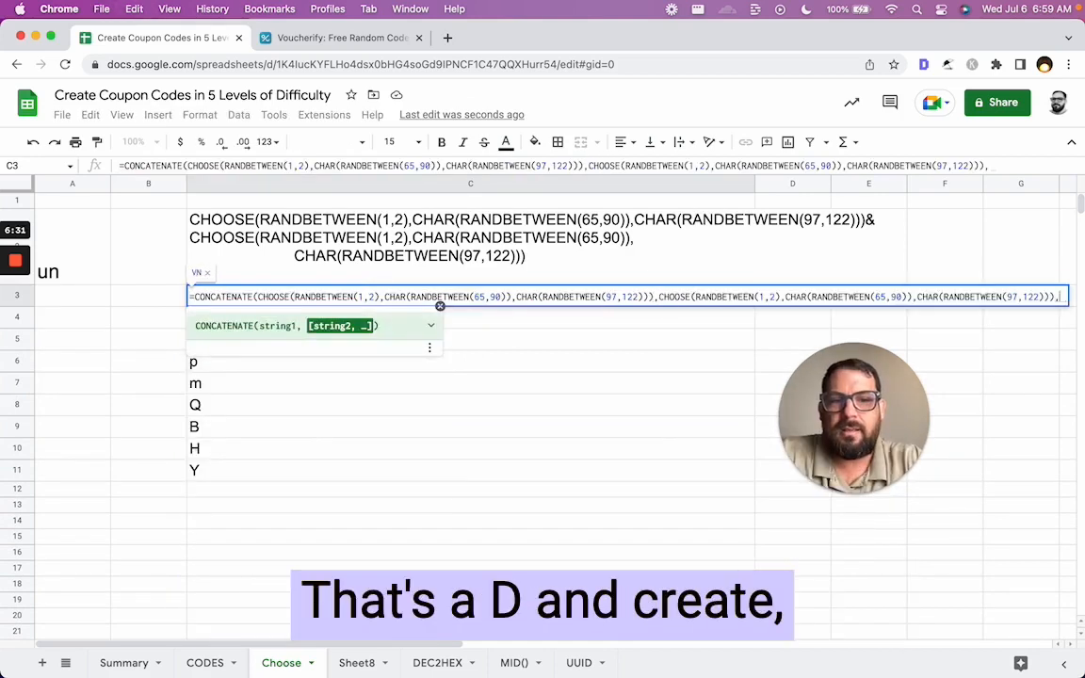
pyautogui.press('super+v')
pyautogui.write(',')
pyautogui.press('super+v')
pyautogui.write(',')
pyautogui.press('super+v')
pyautogui.write(',')
pyautogui.press('super+v')
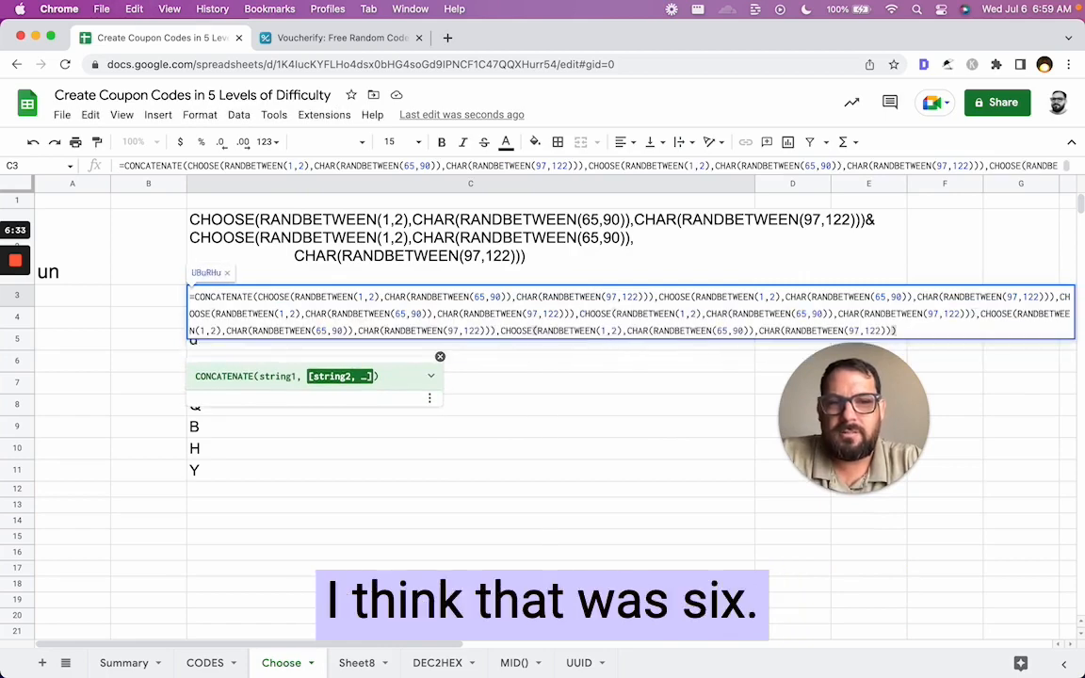
pyautogui.press('Return')
# Copy C3's seven-letter CONCATENATE formula down the column through C12
pyautogui.press('Up')
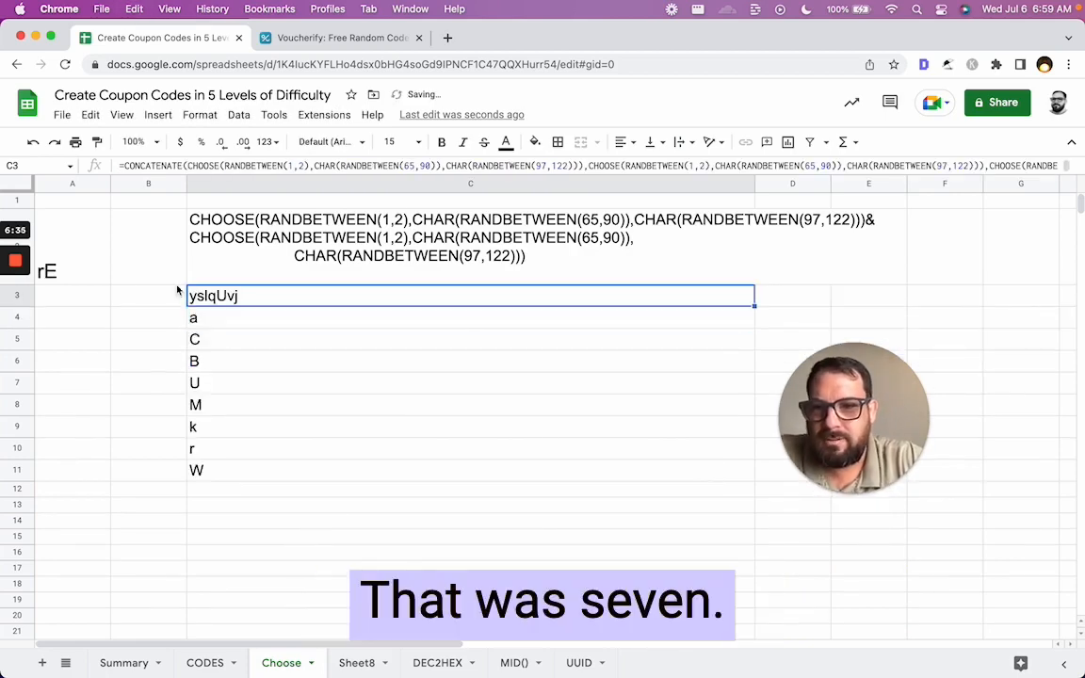
pyautogui.press('Return')
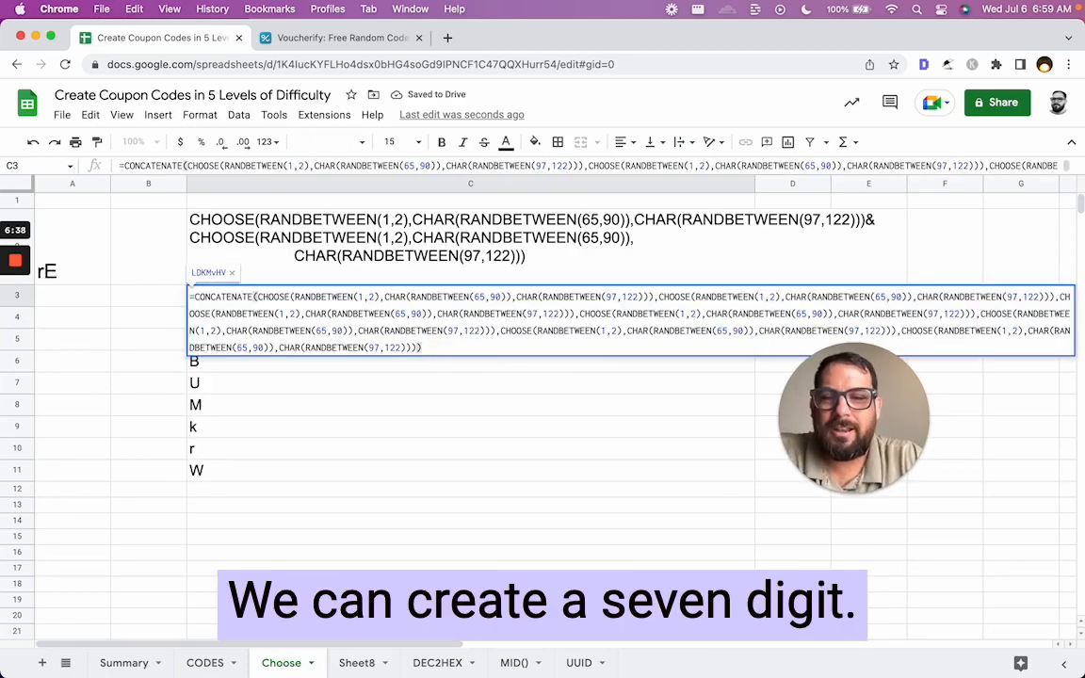
pyautogui.press('Return')
pyautogui.press('Up')
pyautogui.press('super+c')
pyautogui.press('Down')
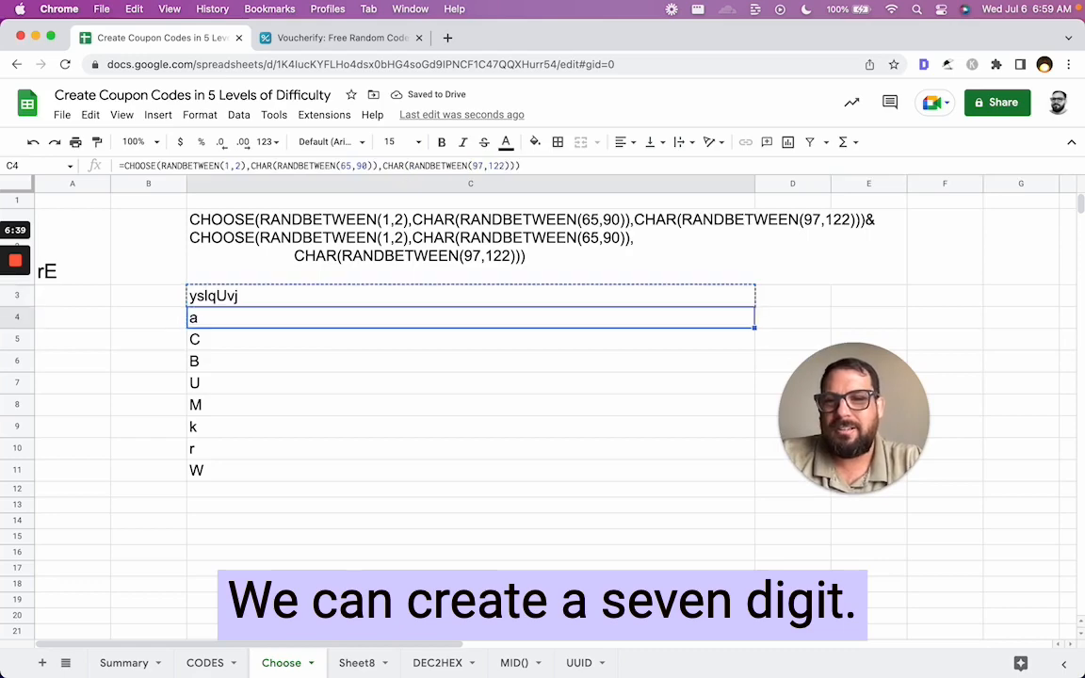
pyautogui.press('super+v')
pyautogui.press('Down')
pyautogui.press('Down')
pyautogui.press('super+v')
pyautogui.press('Down')
pyautogui.press('super+v')
pyautogui.press('Down')
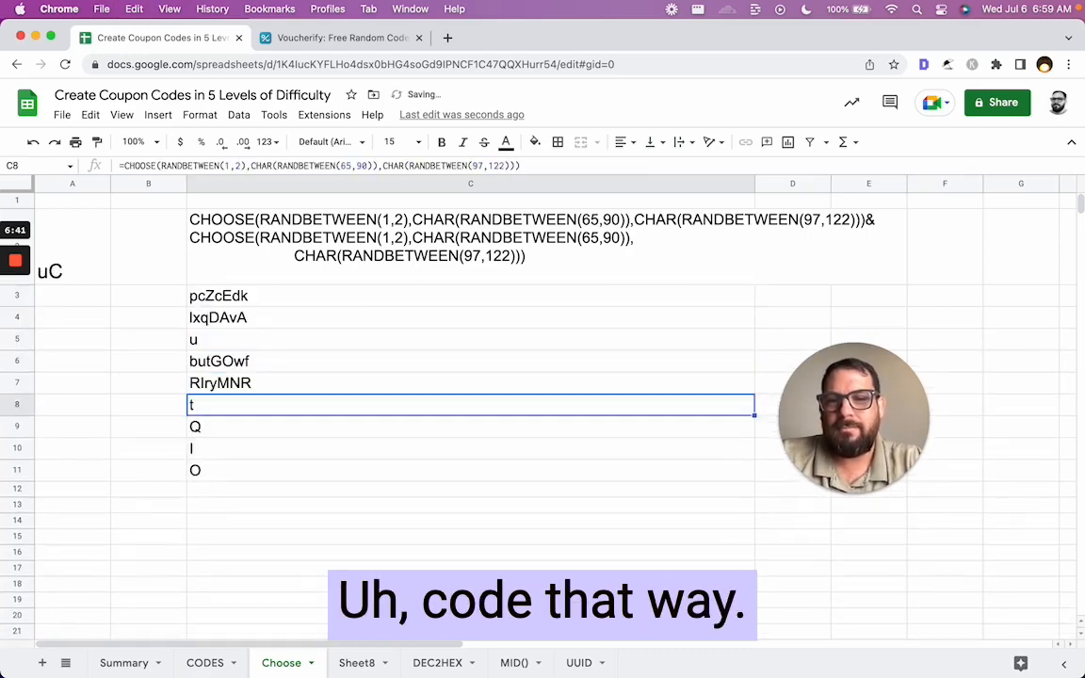
pyautogui.press('super+v')
pyautogui.press('Down')
pyautogui.press('super+v')
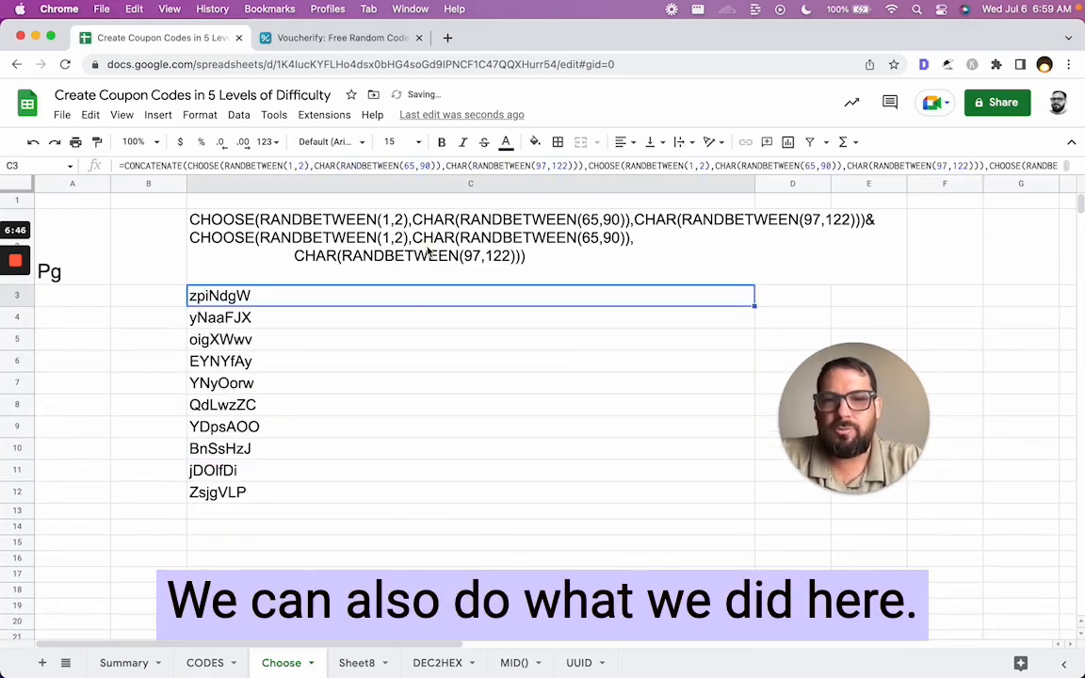
# Review the joined CHOOSE expressions in C2 and the seven-letter CONCATENATE formula in C3
pyautogui.doubleClick(429, 249)
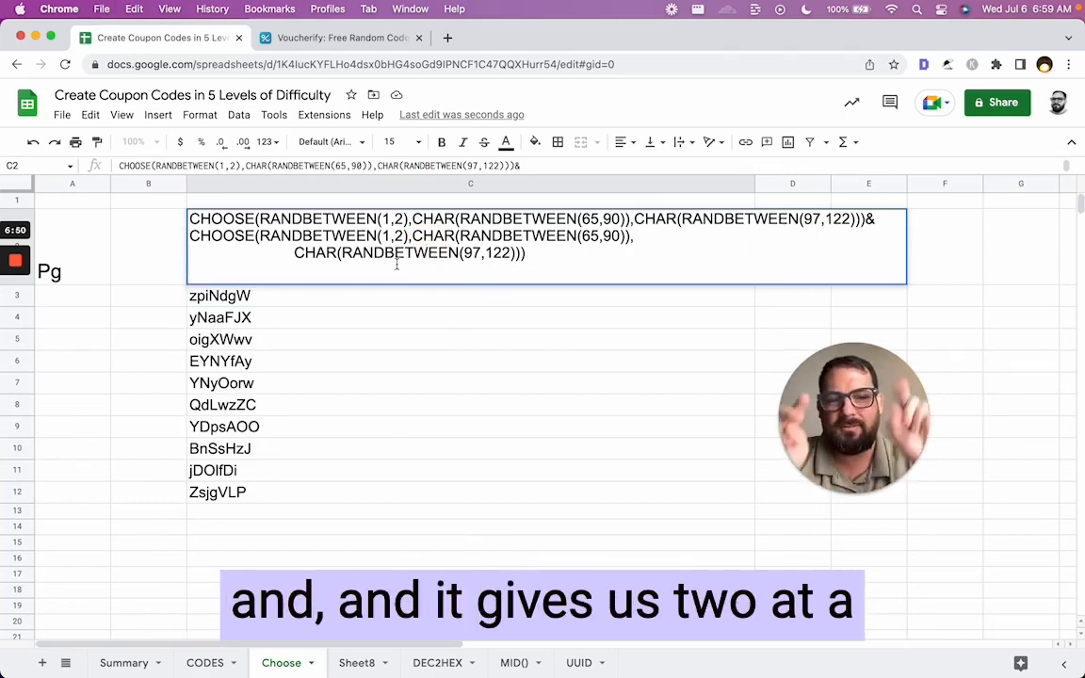
pyautogui.click(266, 298)
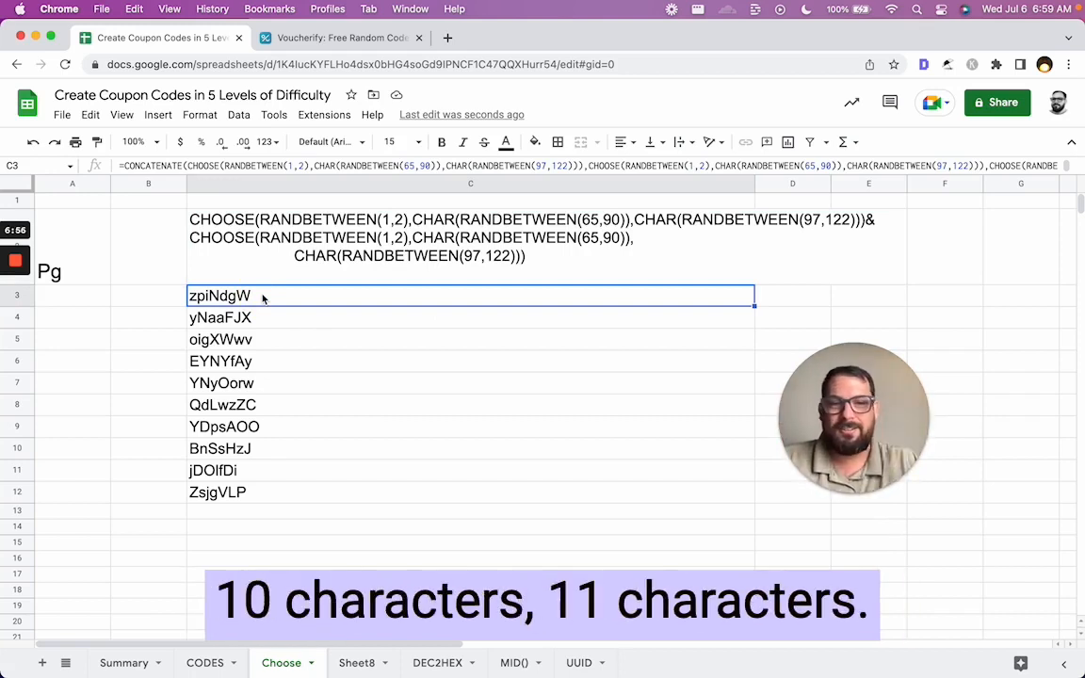
pyautogui.doubleClick(263, 298)
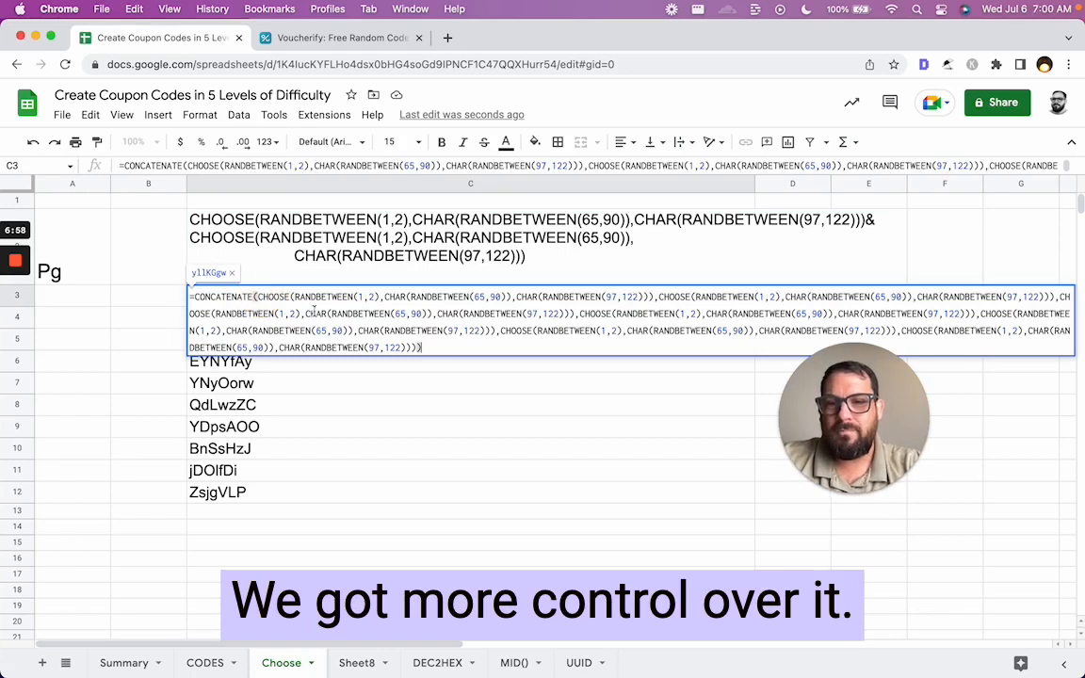
pyautogui.press('super+a')
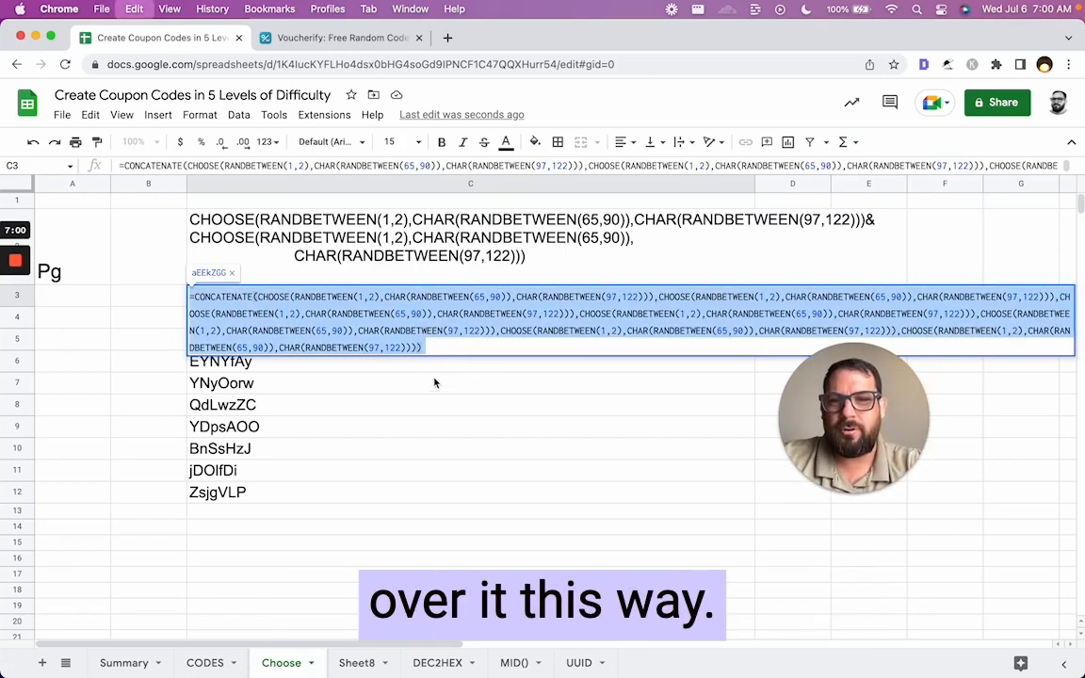
pyautogui.press('Escape')
pyautogui.click(287, 241)
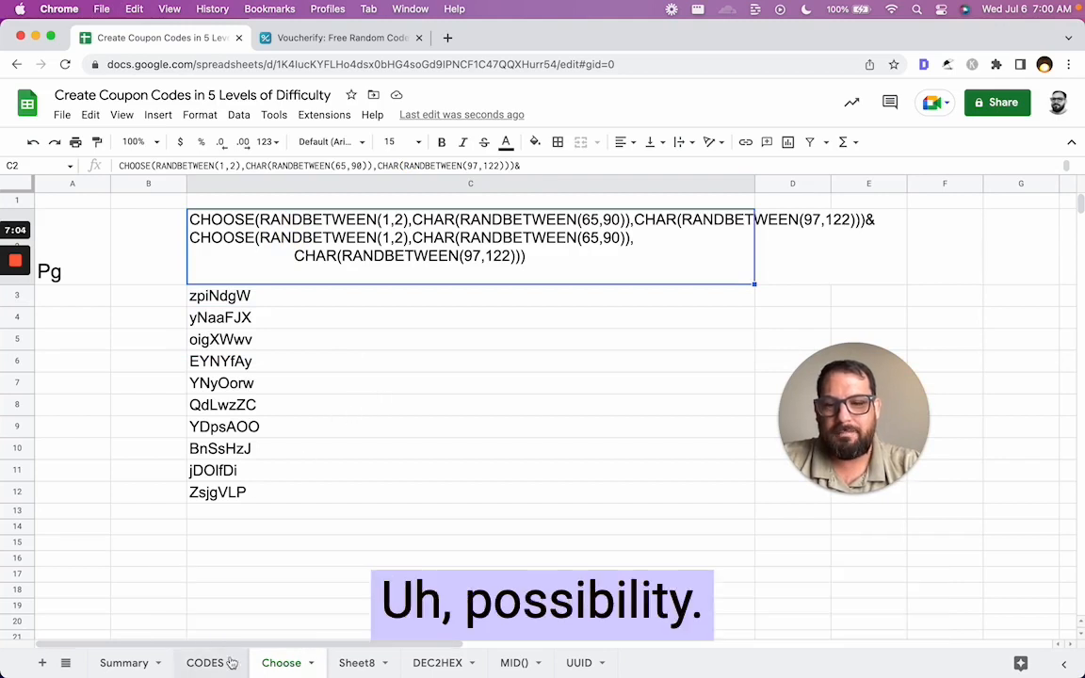
# Check the DEC2HEX() RANDBETWEEN() method in the Summary sheet's list and open the DEC2HEX sheet
pyautogui.click(103, 663)
pyautogui.click(247, 377)
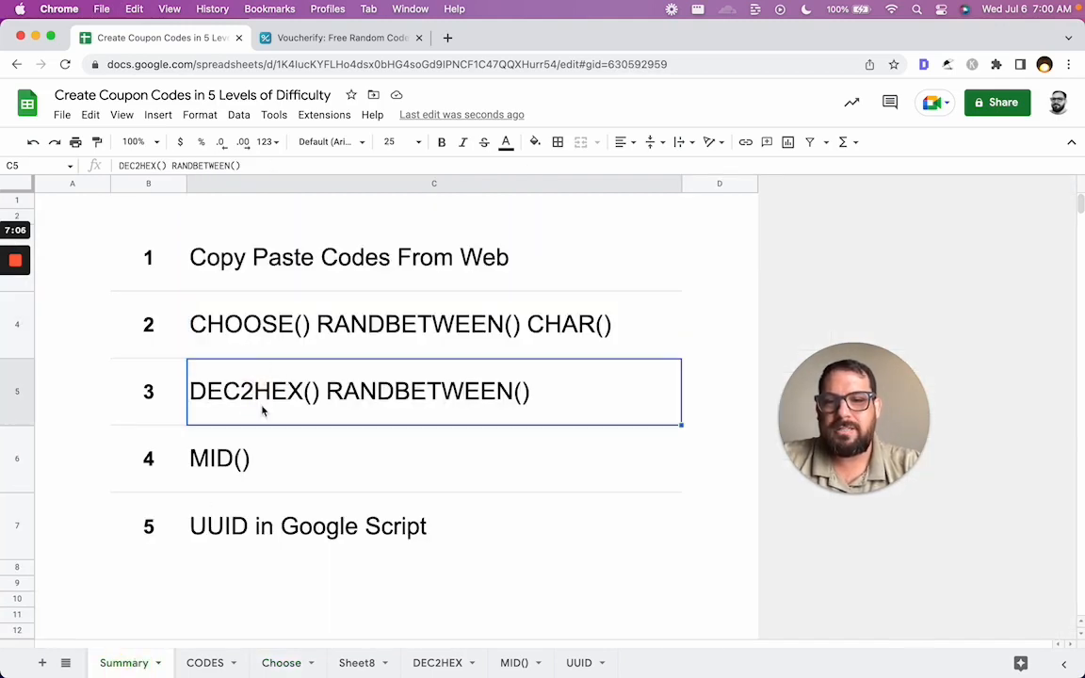
pyautogui.click(315, 320)
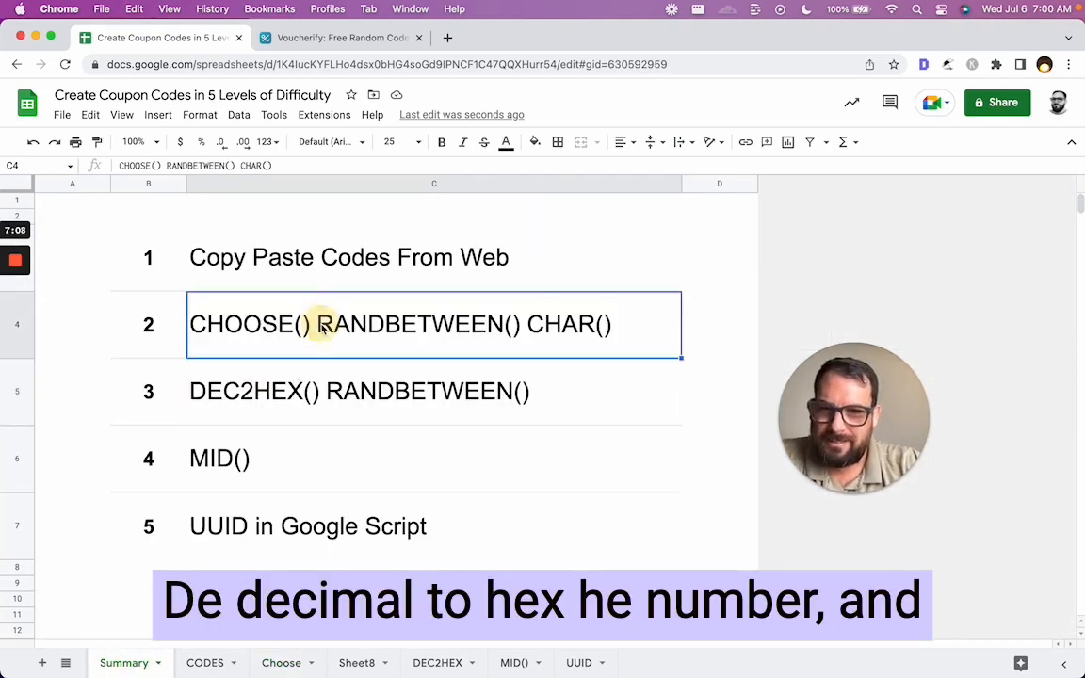
pyautogui.click(294, 402)
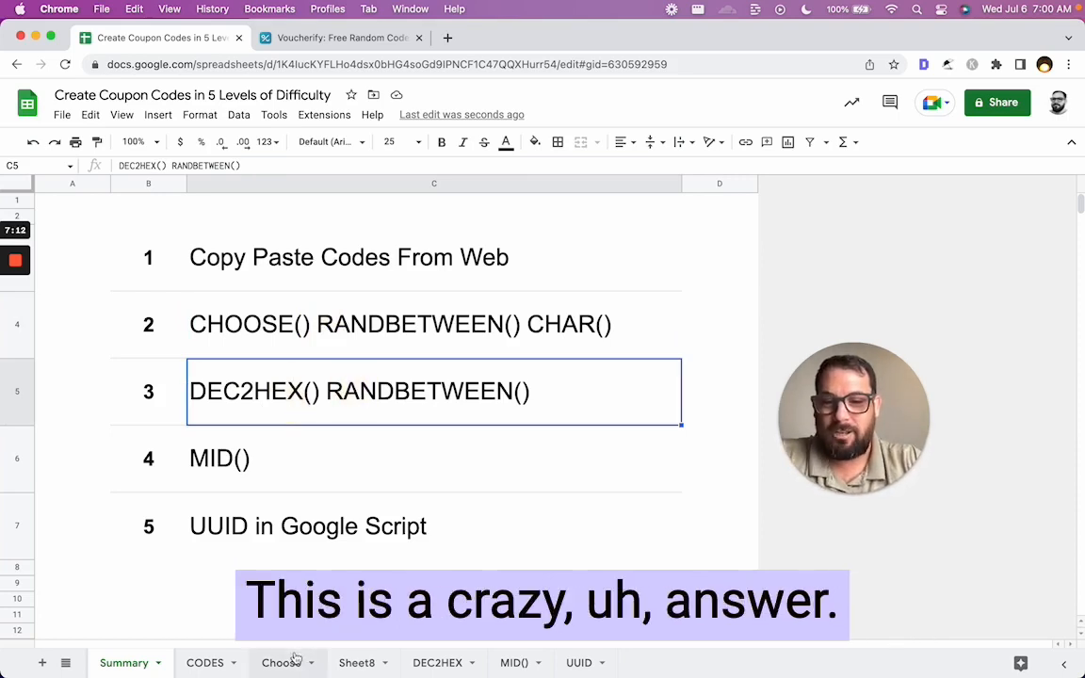
pyautogui.click(437, 662)
pyautogui.click(295, 273)
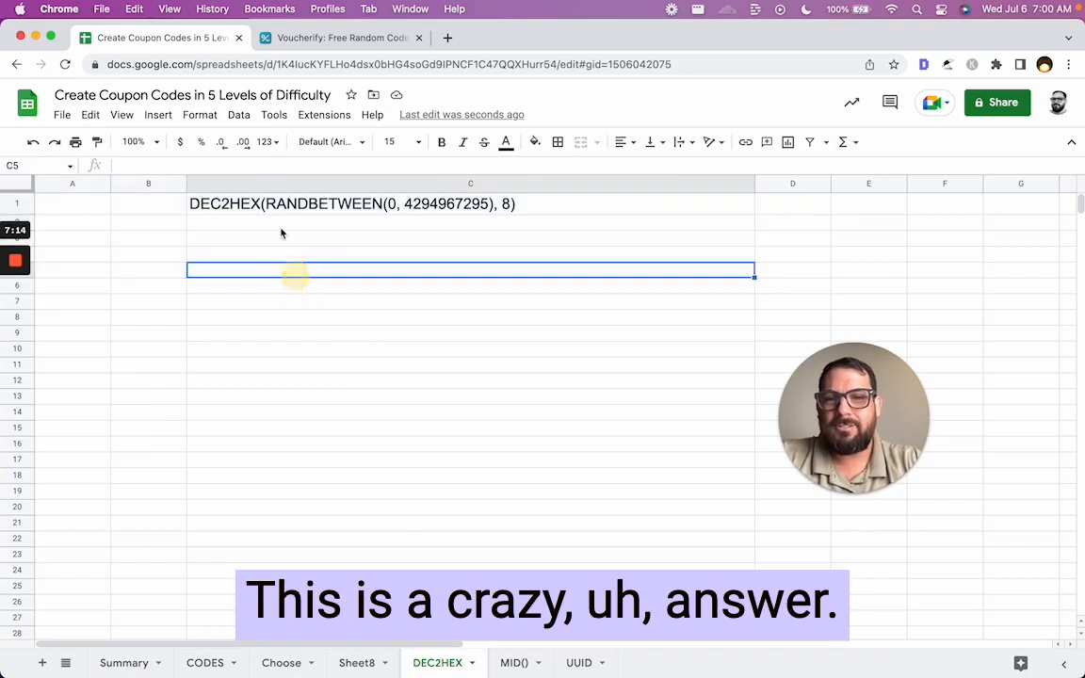
pyautogui.click(280, 211)
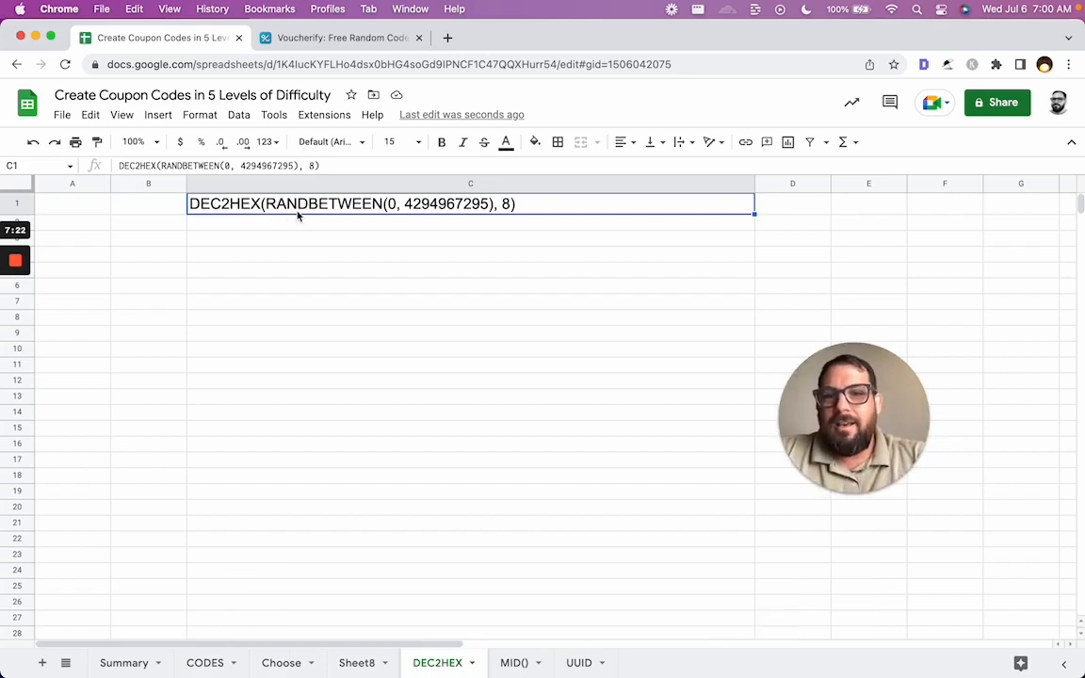
pyautogui.tripleClick(288, 204)
pyautogui.hotkey('ctrl', 'c')
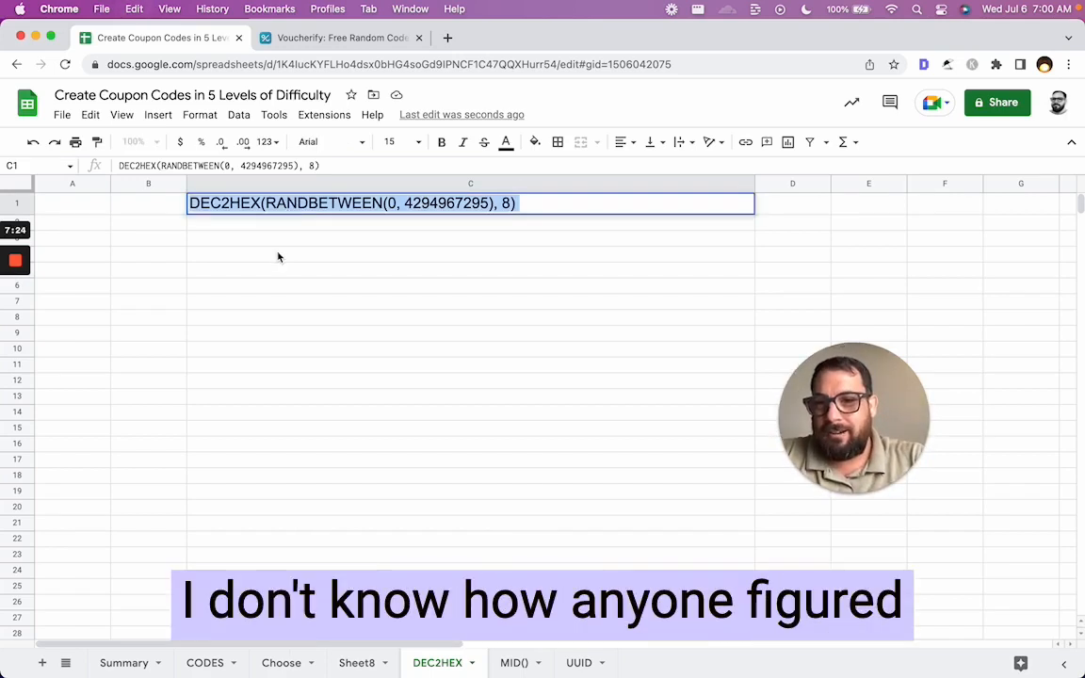
pyautogui.click(279, 252)
pyautogui.write('=')
pyautogui.hotkey('ctrl', 'v')
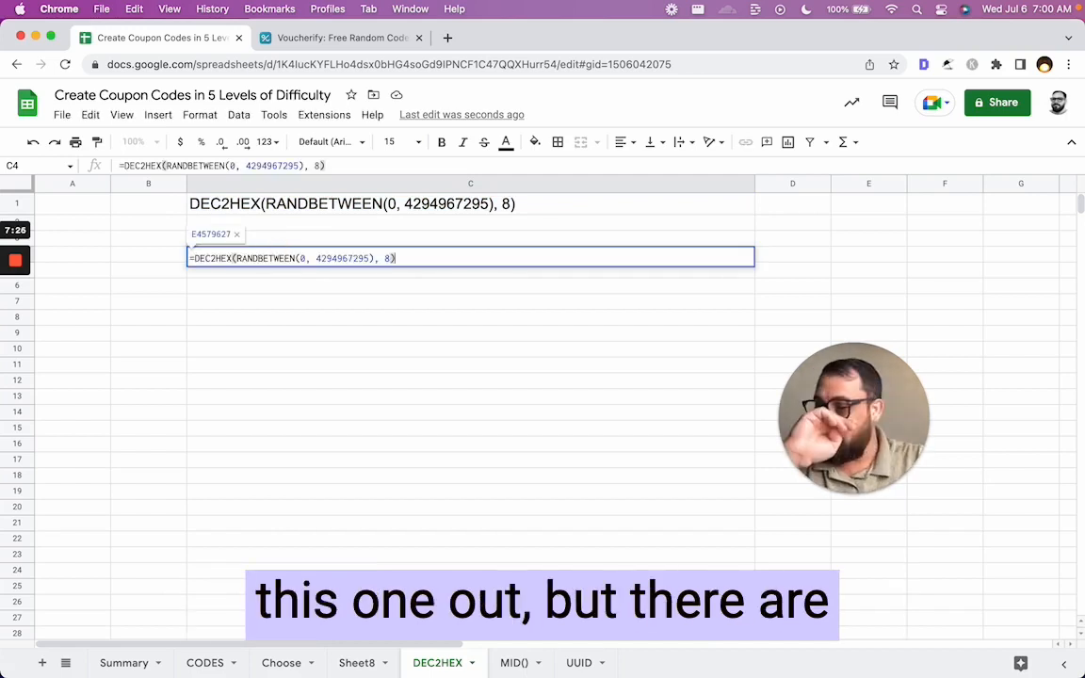
# Examine the RANDBETWEEN upper limit and the significant-digits argument in C4's DEC2HEX formula, and commit the formula
pyautogui.click(207, 259)
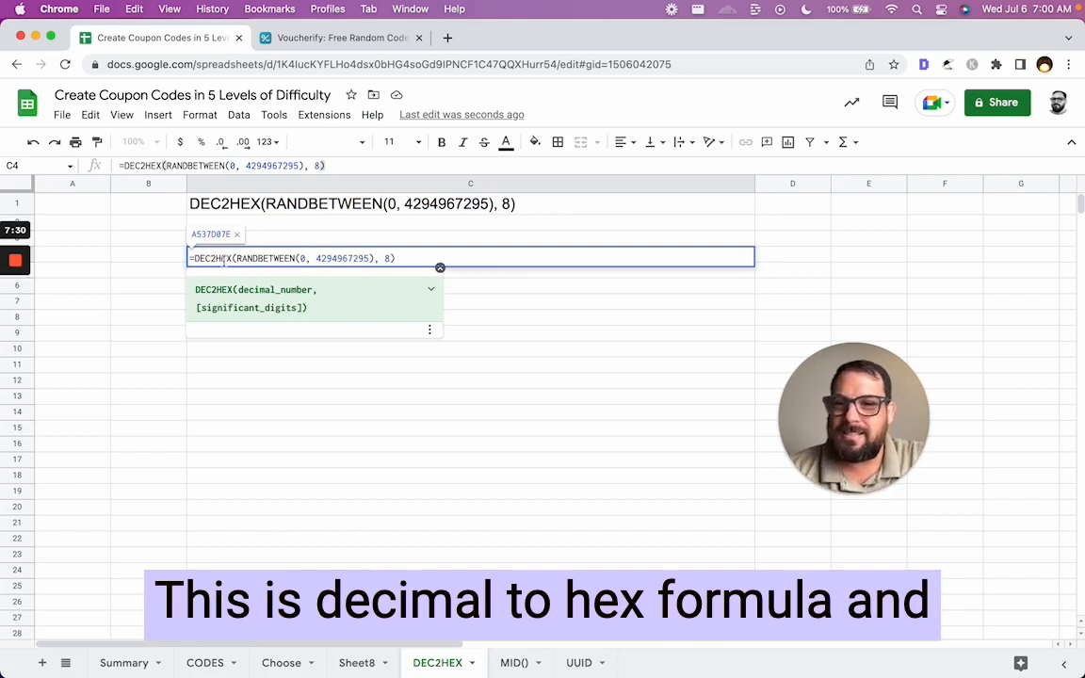
pyautogui.click(228, 258)
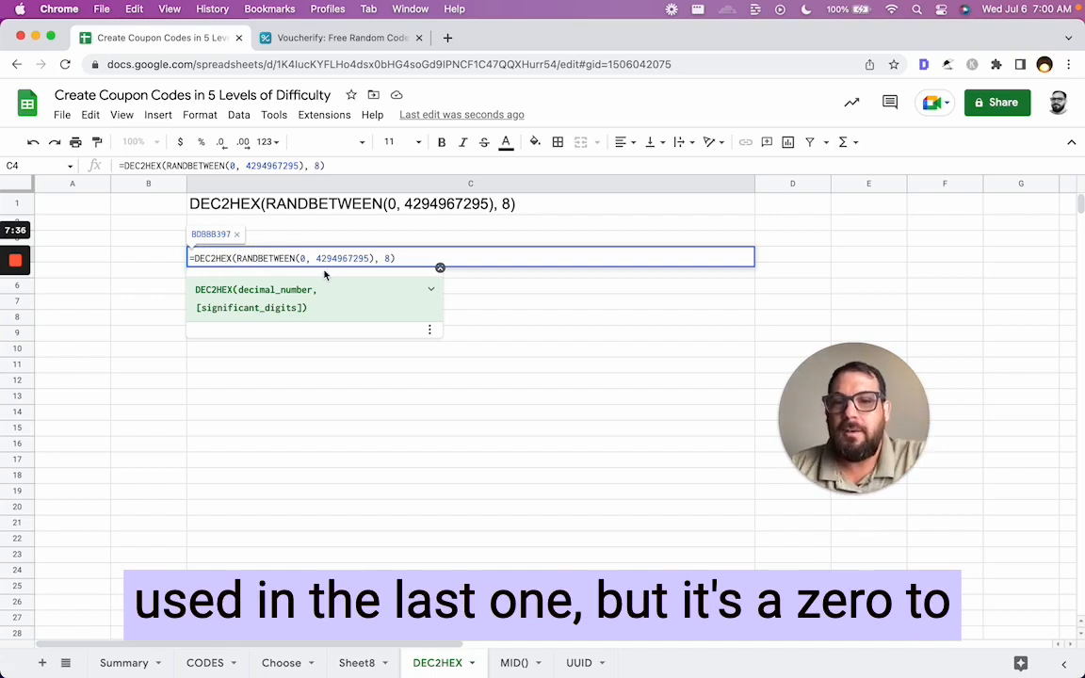
pyautogui.moveTo(315, 257); pyautogui.dragTo(372, 257)
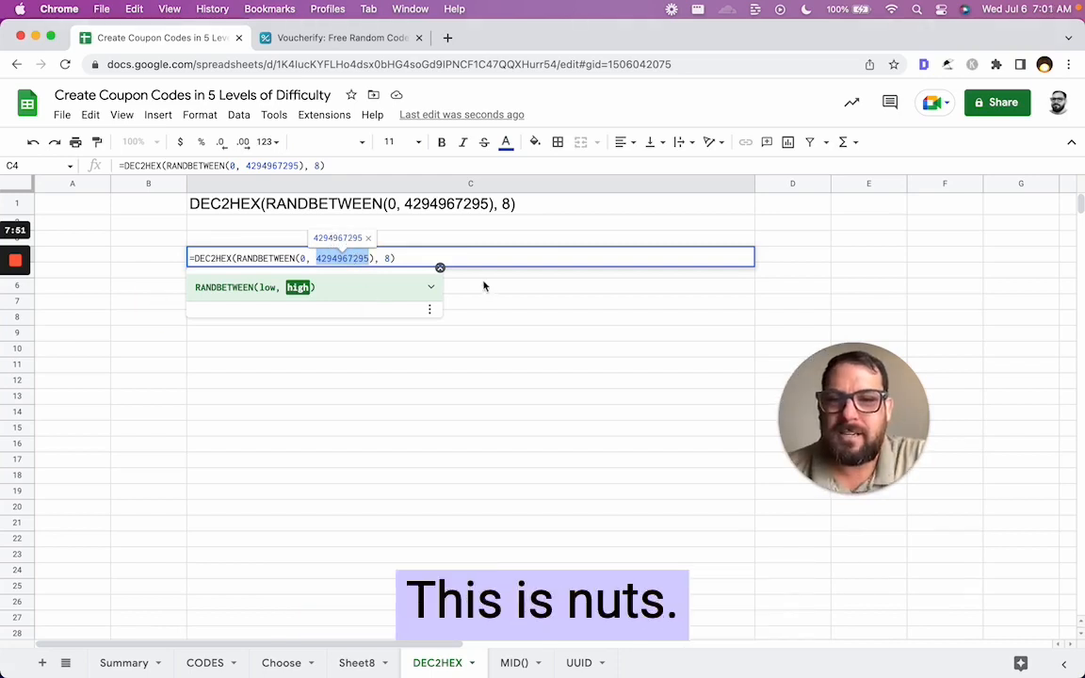
pyautogui.click(416, 268)
pyautogui.click(443, 258)
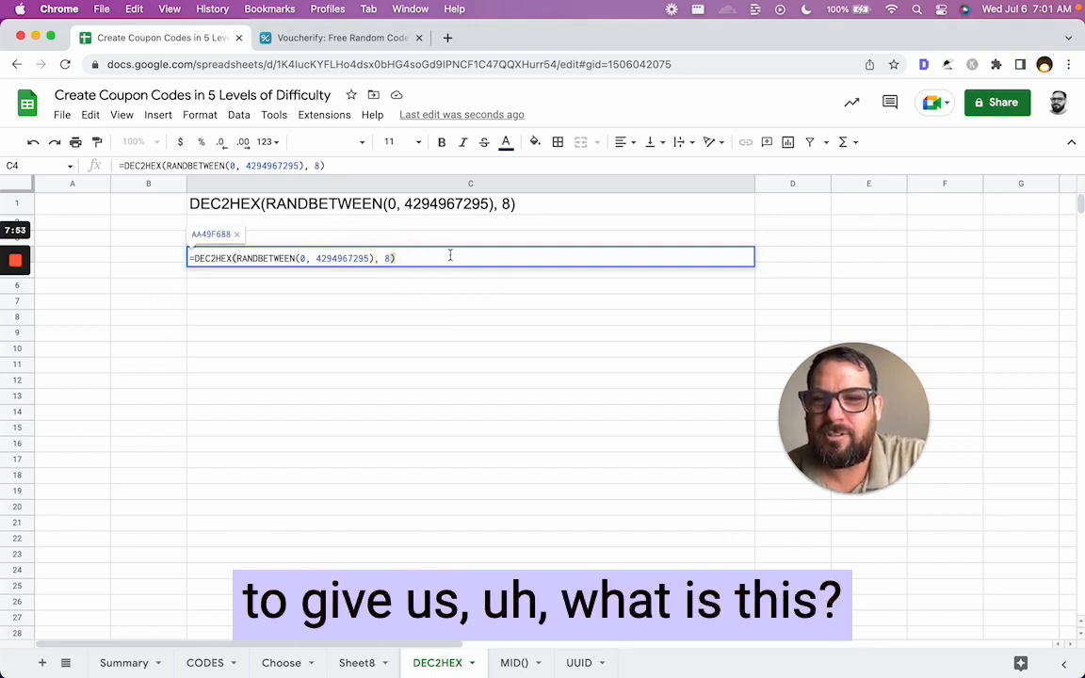
pyautogui.click(382, 269)
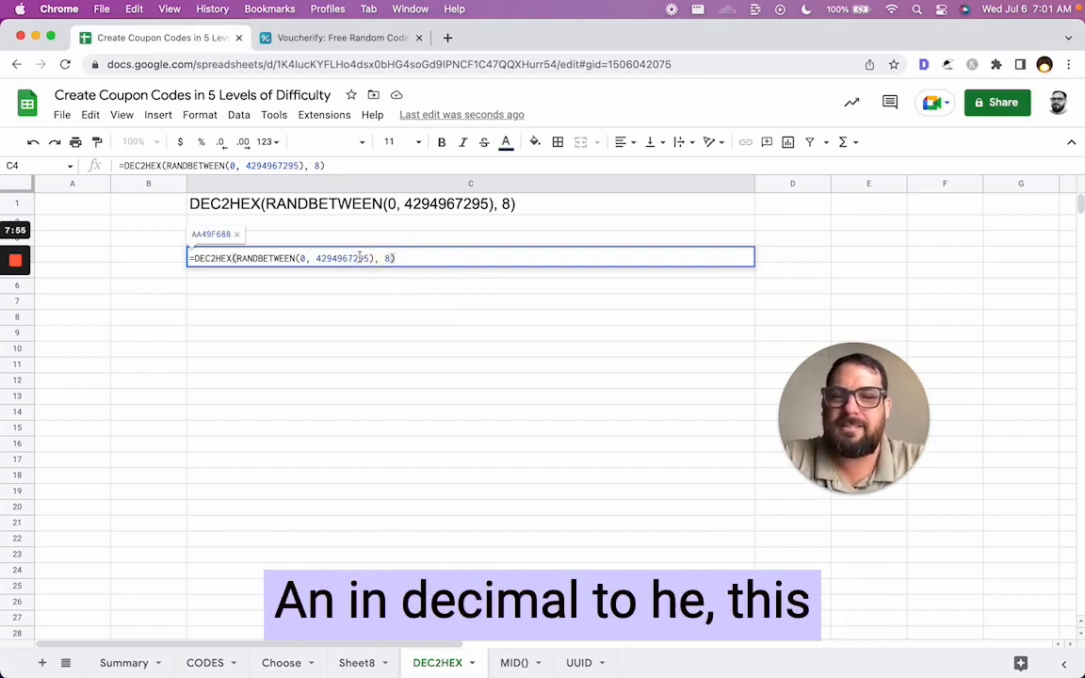
pyautogui.click(381, 250)
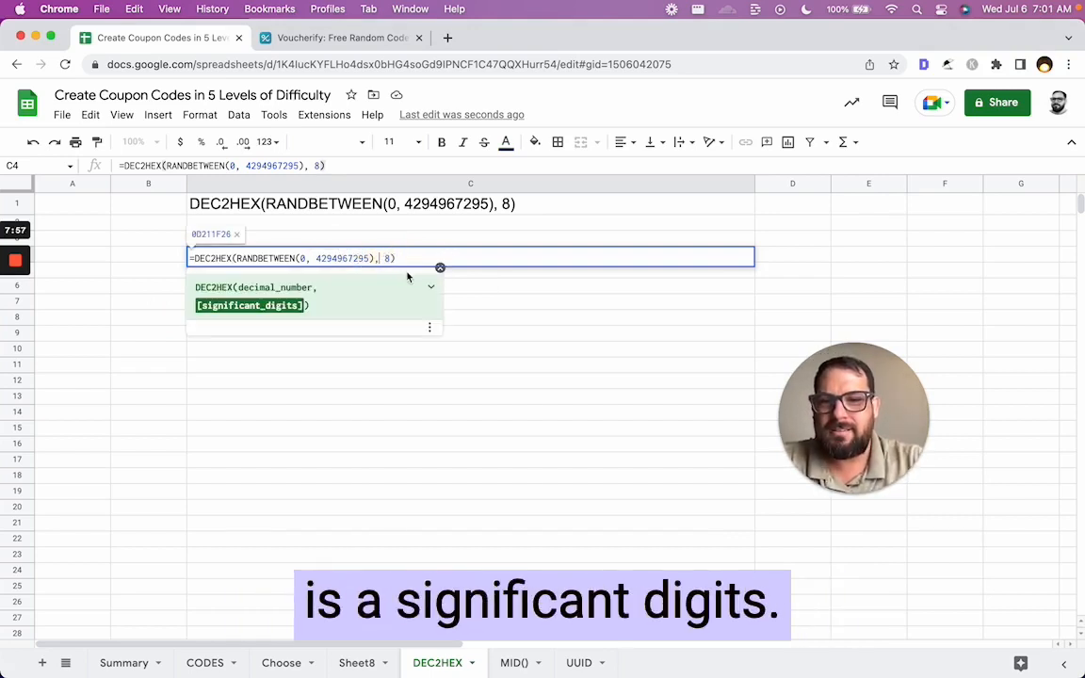
pyautogui.press('Right')
pyautogui.press('Right')
pyautogui.press('Return')
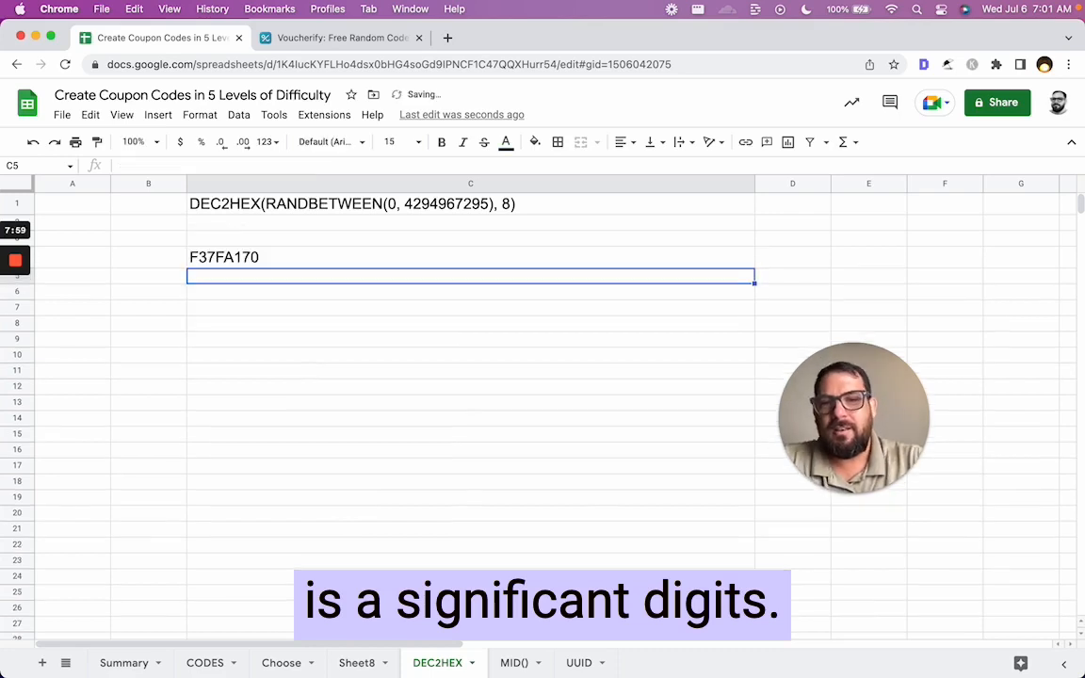
# Copy C4's DEC2HEX formula down the column through C9
pyautogui.press('Up')
pyautogui.press('super+c')
pyautogui.press('Down')
pyautogui.press('super+v')
pyautogui.press('Down')
pyautogui.press('super+v')
pyautogui.press('Down')
pyautogui.press('super+v')
pyautogui.press('Down')
pyautogui.press('super+v')
pyautogui.press('Down')
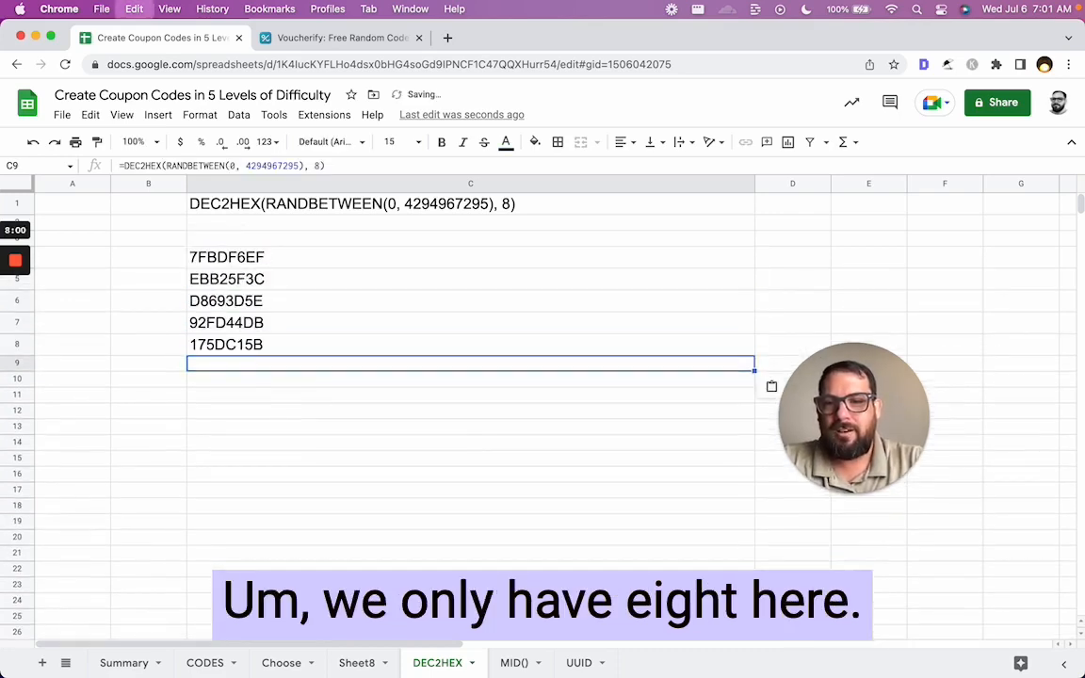
pyautogui.press('super+v')
# Try 5 as the significant-digits argument in C4's DEC2HEX formula
pyautogui.press('Up')
pyautogui.press('Up')
pyautogui.press('Up')
pyautogui.press('Up')
pyautogui.press('Up')
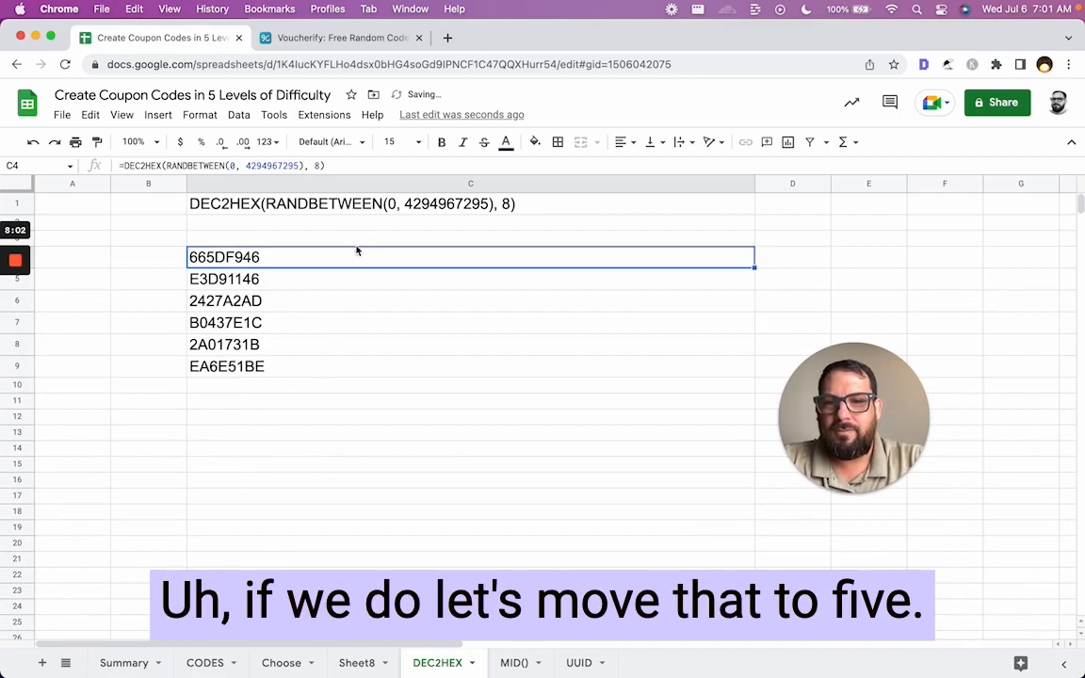
pyautogui.doubleClick(357, 251)
pyautogui.press('Left')
pyautogui.press('BackSpace')
pyautogui.write('5')
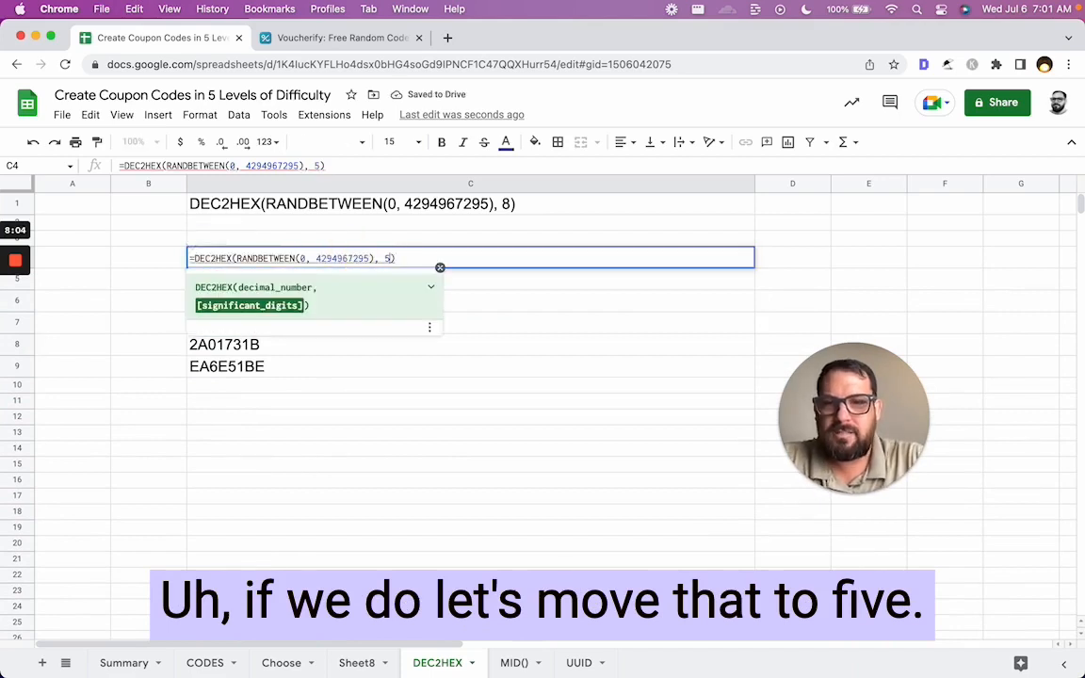
pyautogui.press('BackSpace')
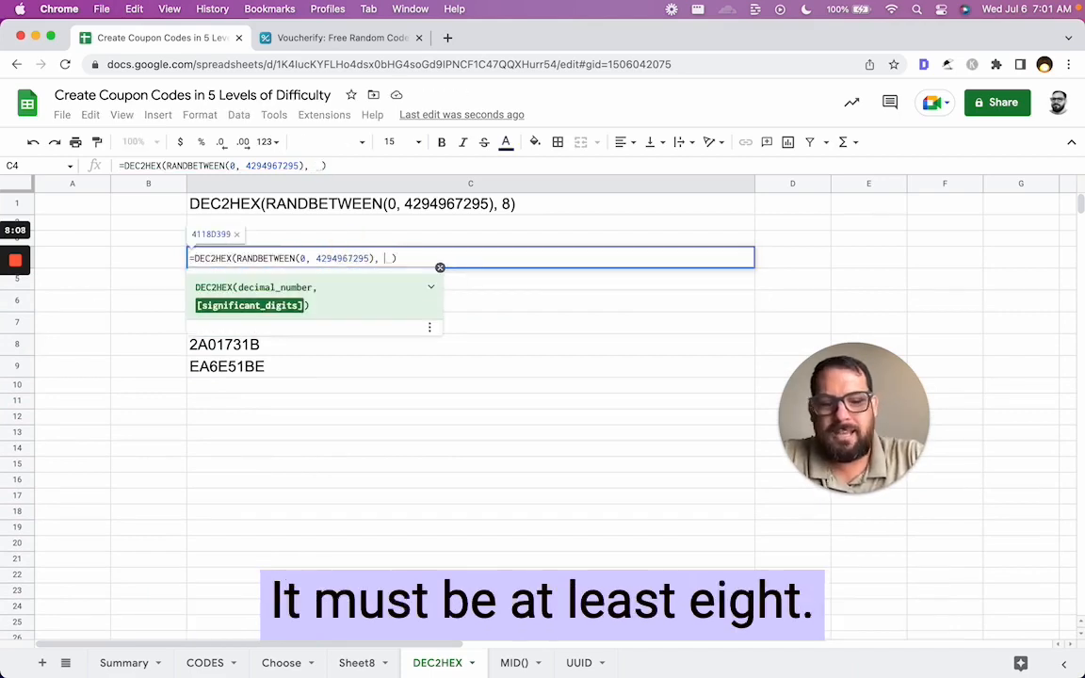
# Set the significant digits in C4's DEC2HEX formula to 10 and copy it down through C10
pyautogui.write('10')
pyautogui.press('Return')
pyautogui.press('Up')
pyautogui.press('super+c')
pyautogui.press('Down')
pyautogui.hotkey('ctrl', 'v')
pyautogui.press('Down')
pyautogui.hotkey('ctrl', 'v')
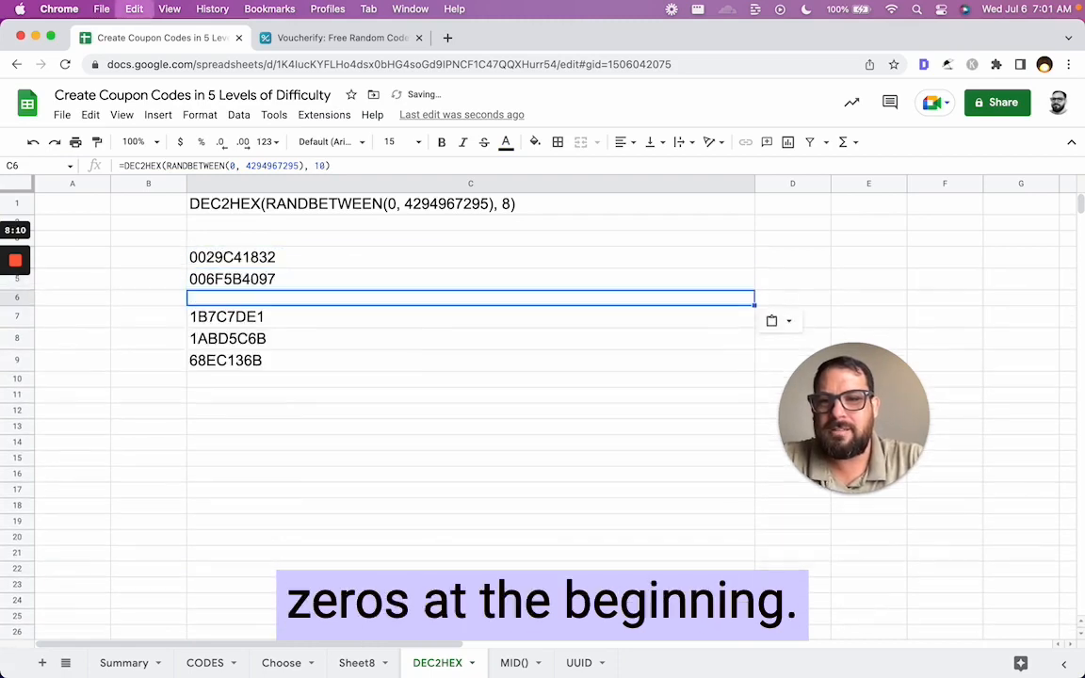
pyautogui.press('Down')
pyautogui.hotkey('ctrl', 'v')
pyautogui.press('Down')
pyautogui.hotkey('ctrl', 'v')
pyautogui.press('Down')
pyautogui.press('Down')
pyautogui.hotkey('ctrl', 'v')
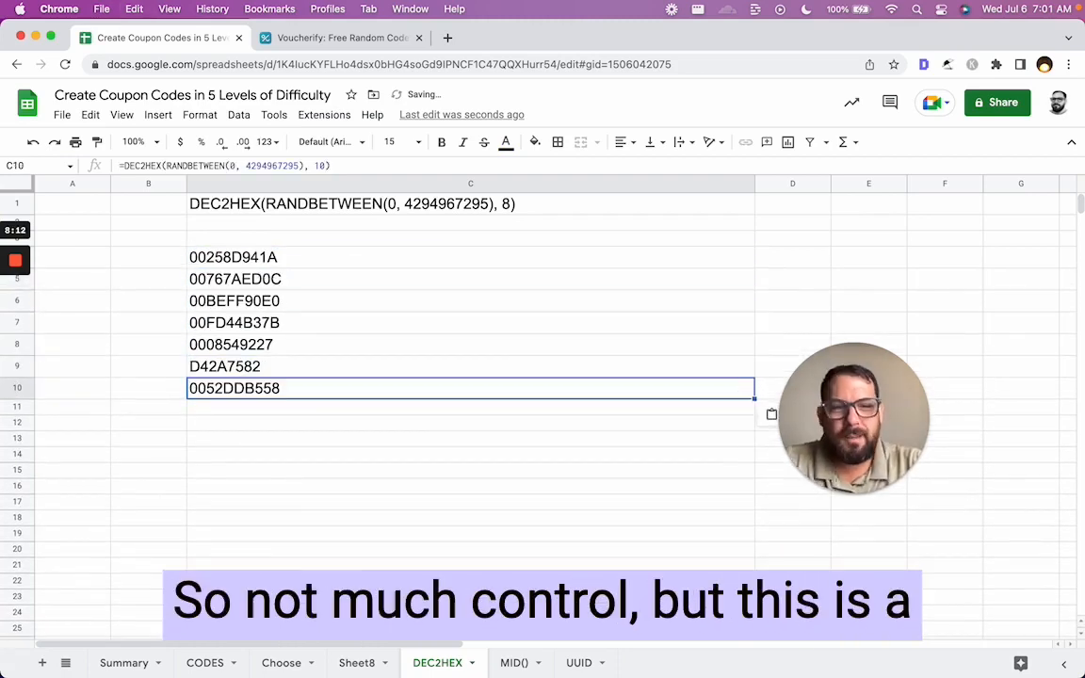
pyautogui.press('Down')
pyautogui.press('Up')
pyautogui.press('Up')
pyautogui.press('super+v')
pyautogui.press('Up')
pyautogui.press('Up')
pyautogui.press('Up')
pyautogui.press('Up')
pyautogui.press('Up')
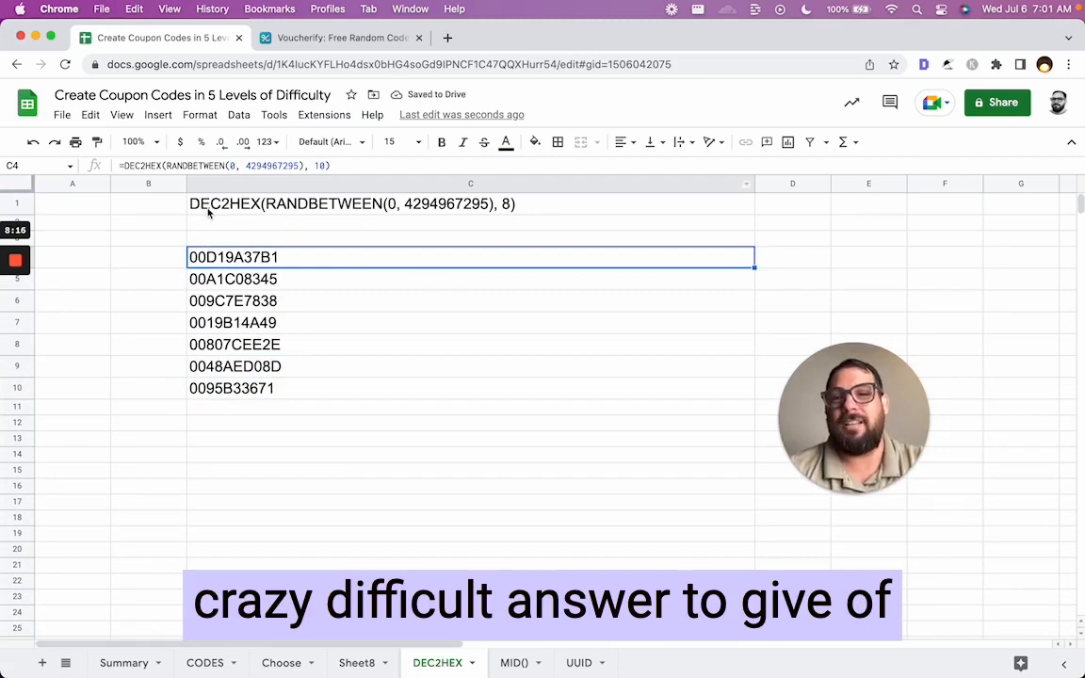
# Set the significant-digits argument in C4's DEC2HEX formula to 8
pyautogui.click(210, 207)
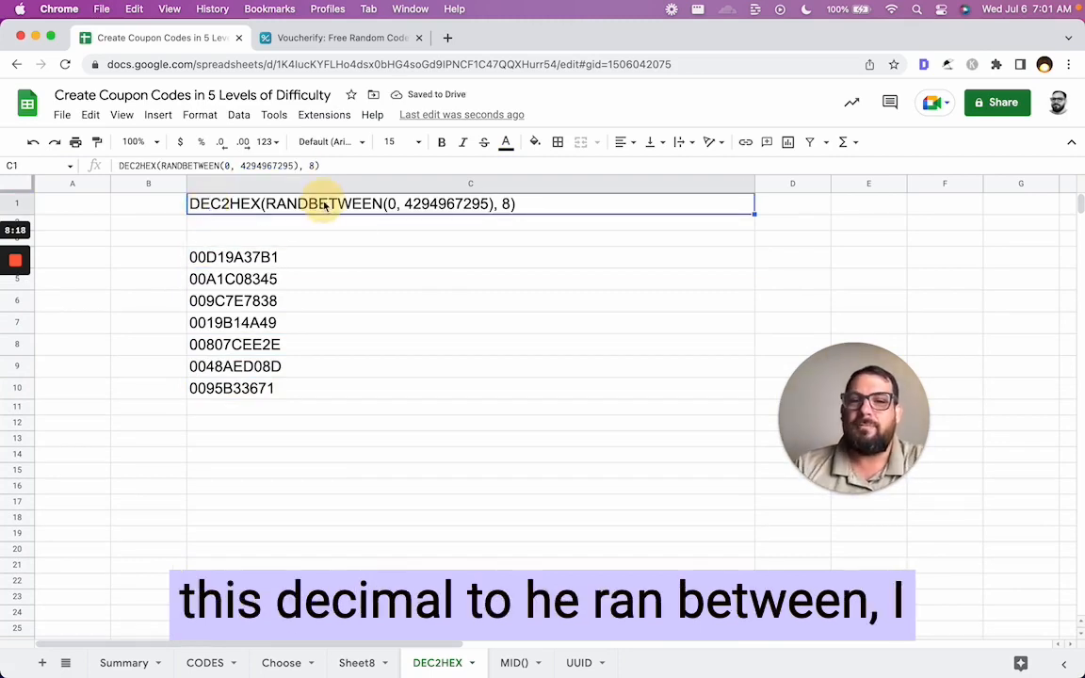
pyautogui.moveTo(287, 259); pyautogui.dragTo(273, 368)
pyautogui.doubleClick(304, 265)
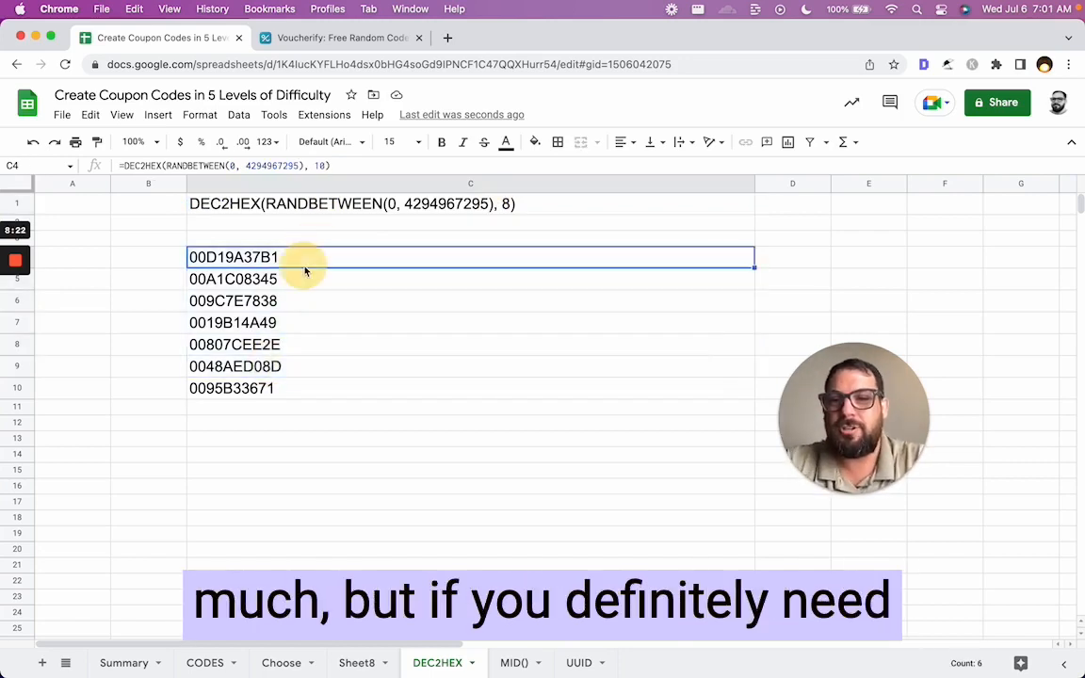
pyautogui.press('Left')
pyautogui.press('BackSpace')
pyautogui.press('BackSpace')
pyautogui.write('8')
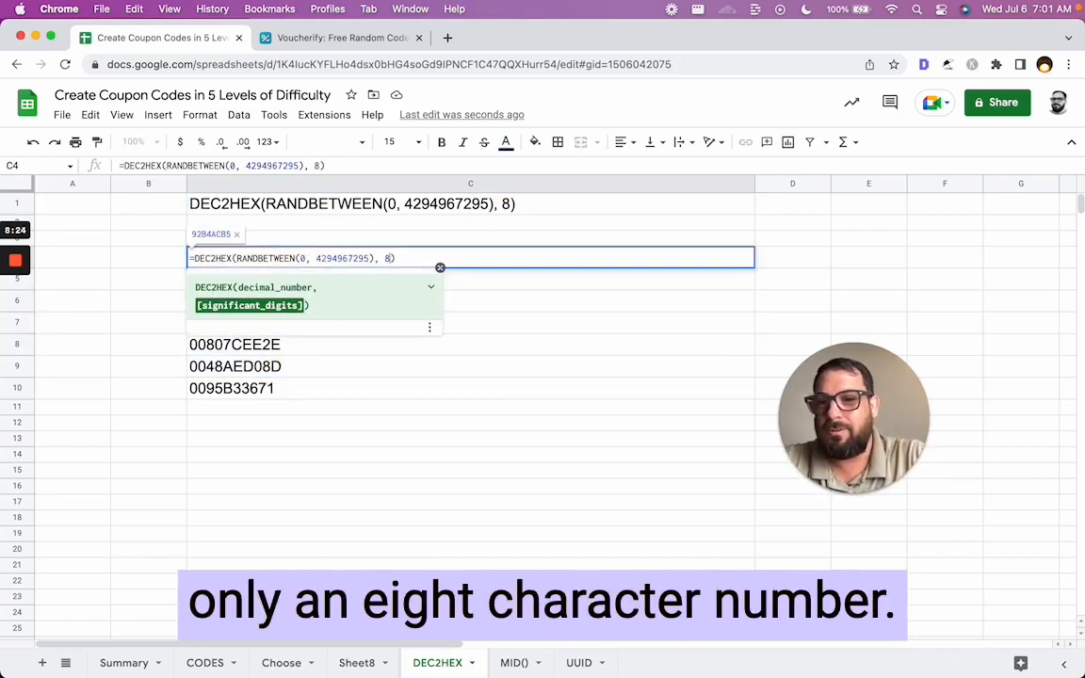
pyautogui.press('Return')
# Copy C4's eight-digit DEC2HEX formula over the whole code range C4:C10
pyautogui.press('Up')
pyautogui.press('super+c')
pyautogui.press('super+Down')
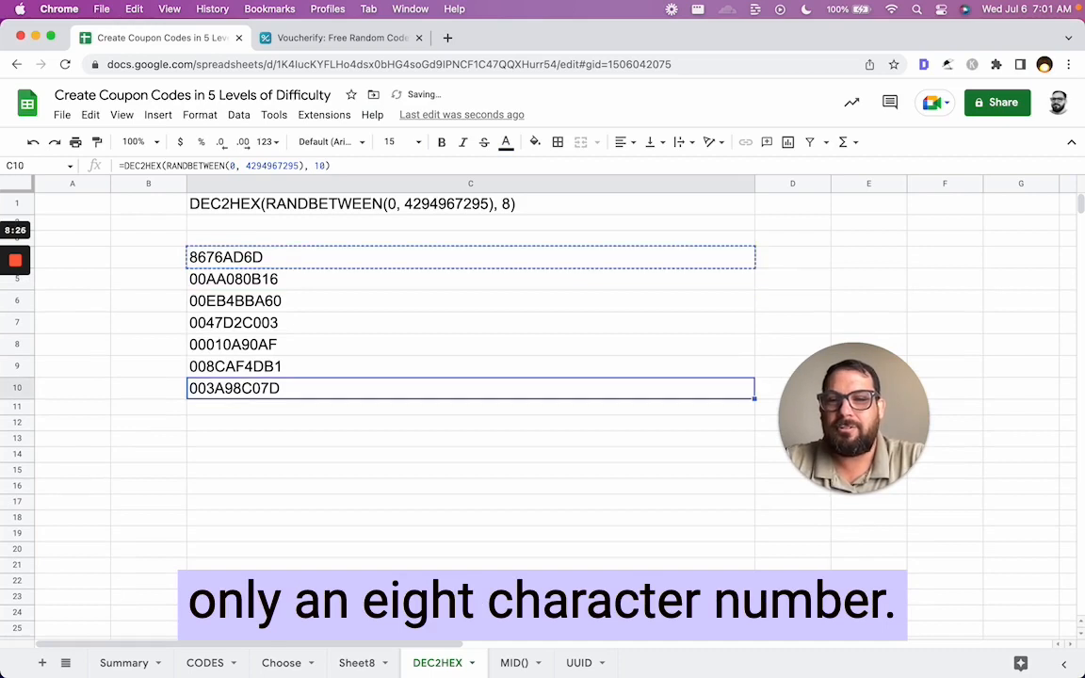
pyautogui.press('super+Up')
pyautogui.press('super+Up')
pyautogui.press('Down')
pyautogui.press('Down')
pyautogui.press('Down')
pyautogui.press('super+shift+Down')
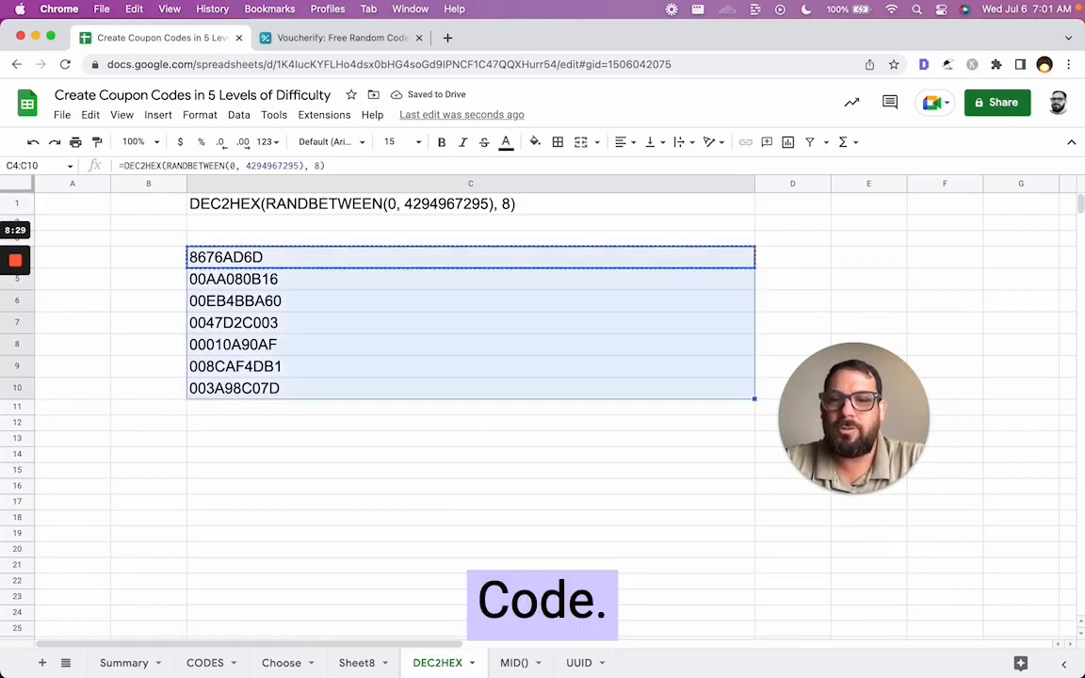
pyautogui.press('super+v')
pyautogui.press('Down')
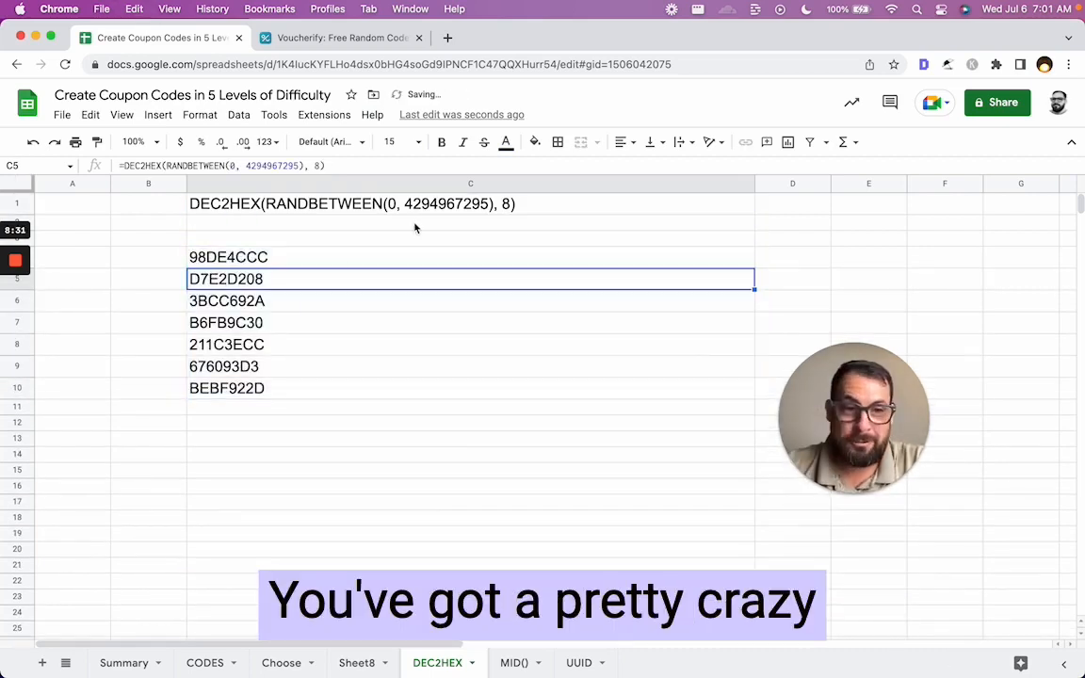
# Go back to the Summary sheet's method list, open the MID() sheet and select cell D3
pyautogui.click(252, 255)
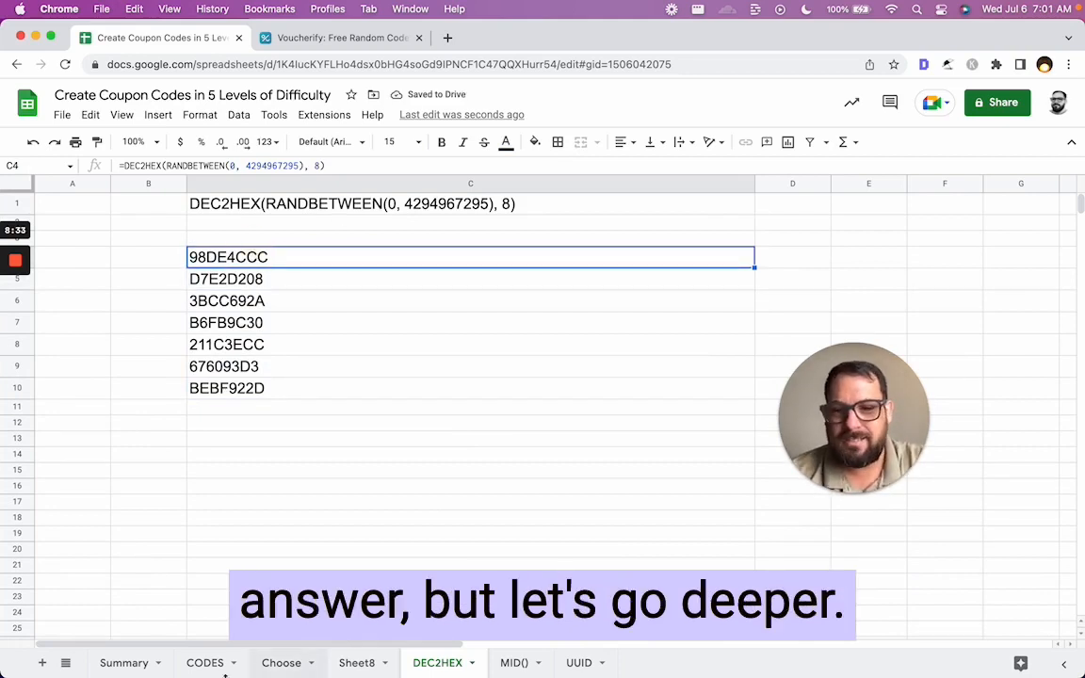
pyautogui.click(124, 664)
pyautogui.press('Down')
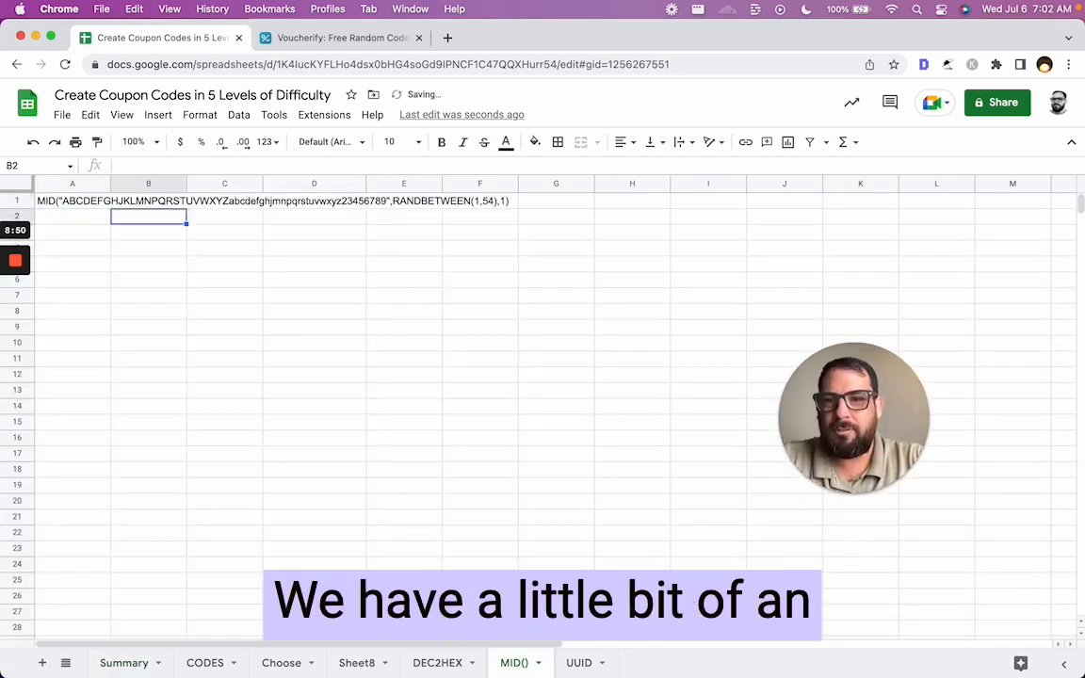
pyautogui.click(225, 231)
pyautogui.click(314, 232)
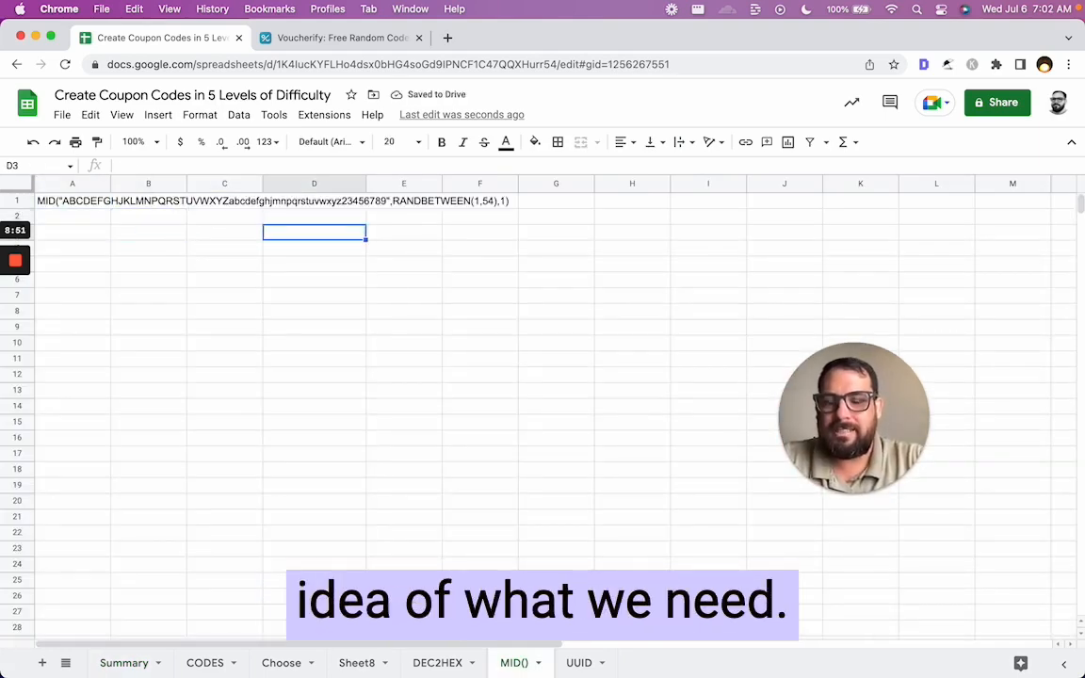
pyautogui.write('=')
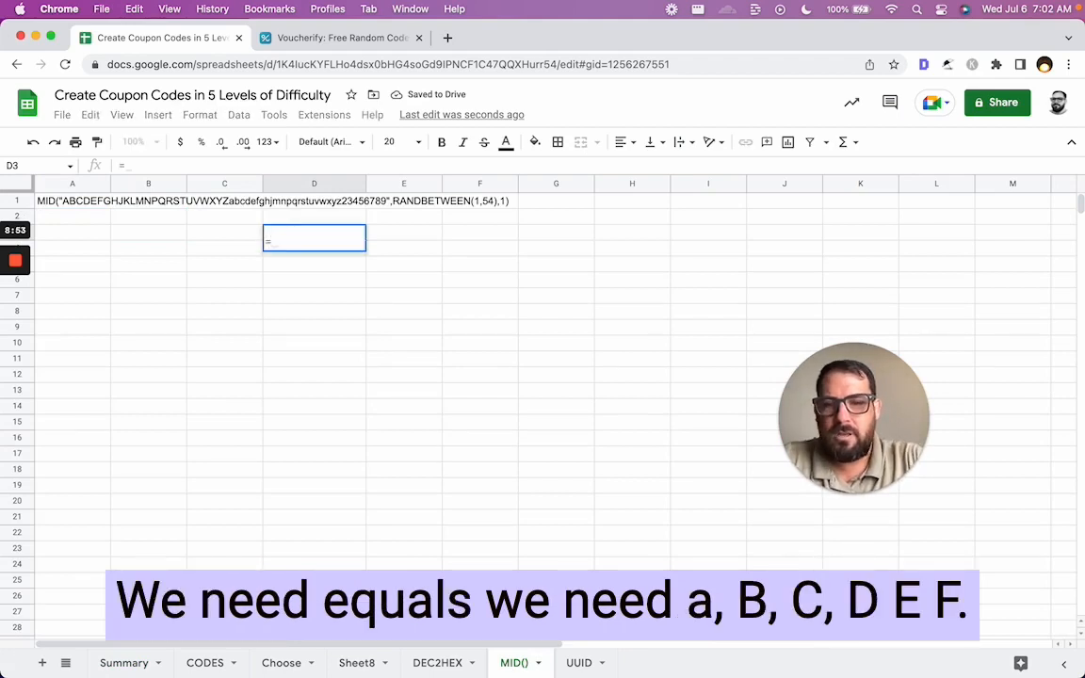
pyautogui.write('"ABCDE')
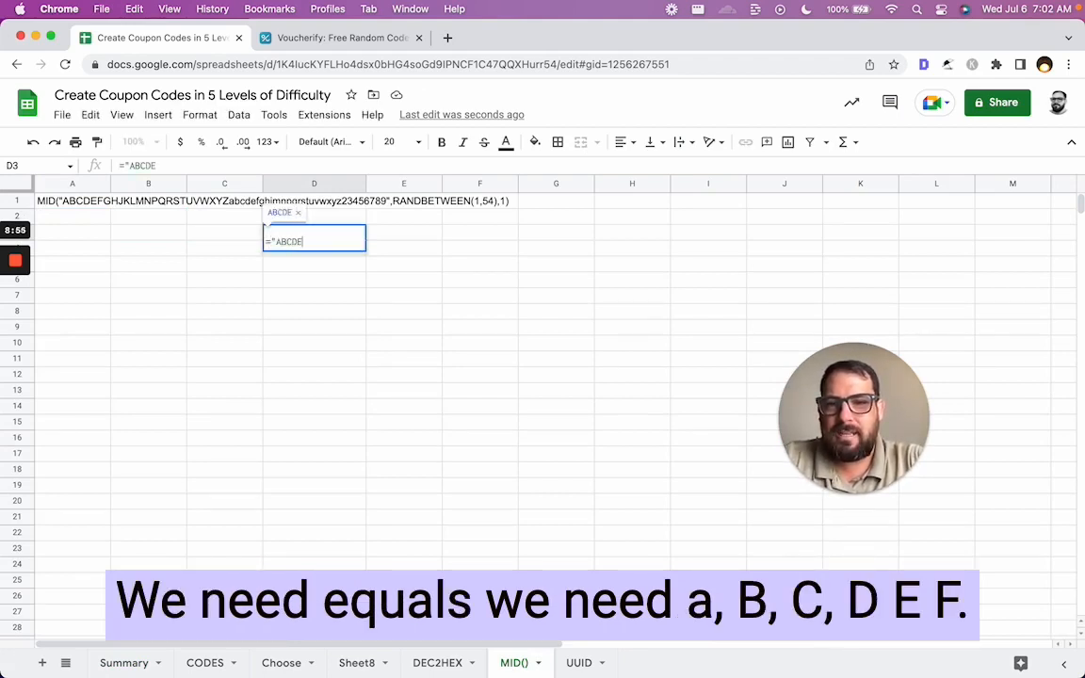
pyautogui.write('F')
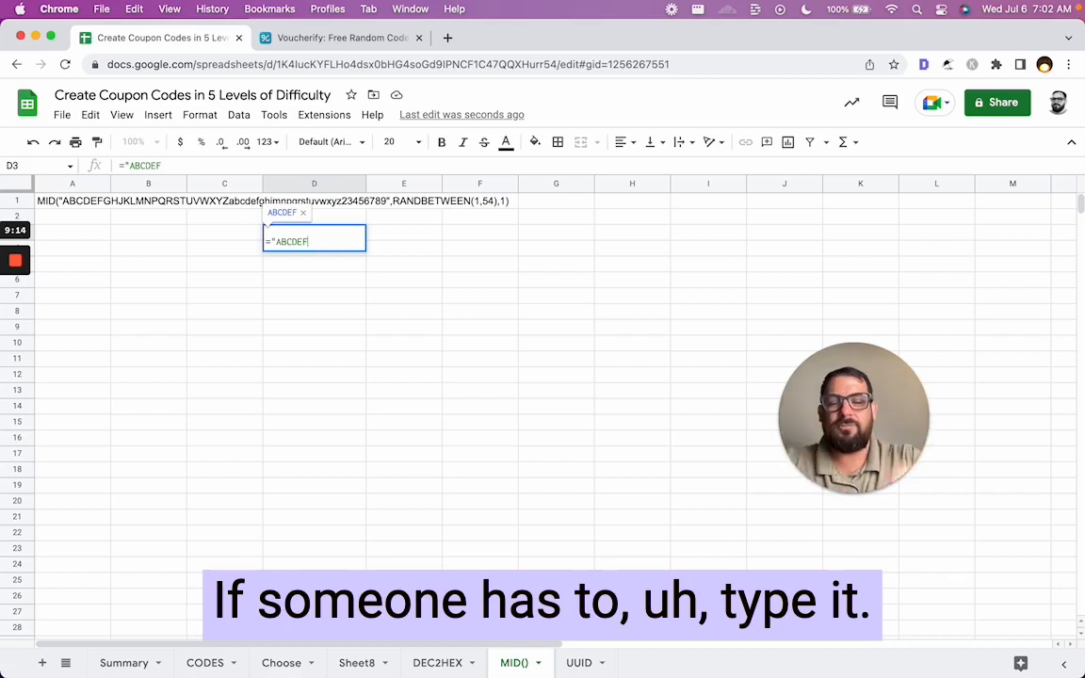
pyautogui.press('Escape')
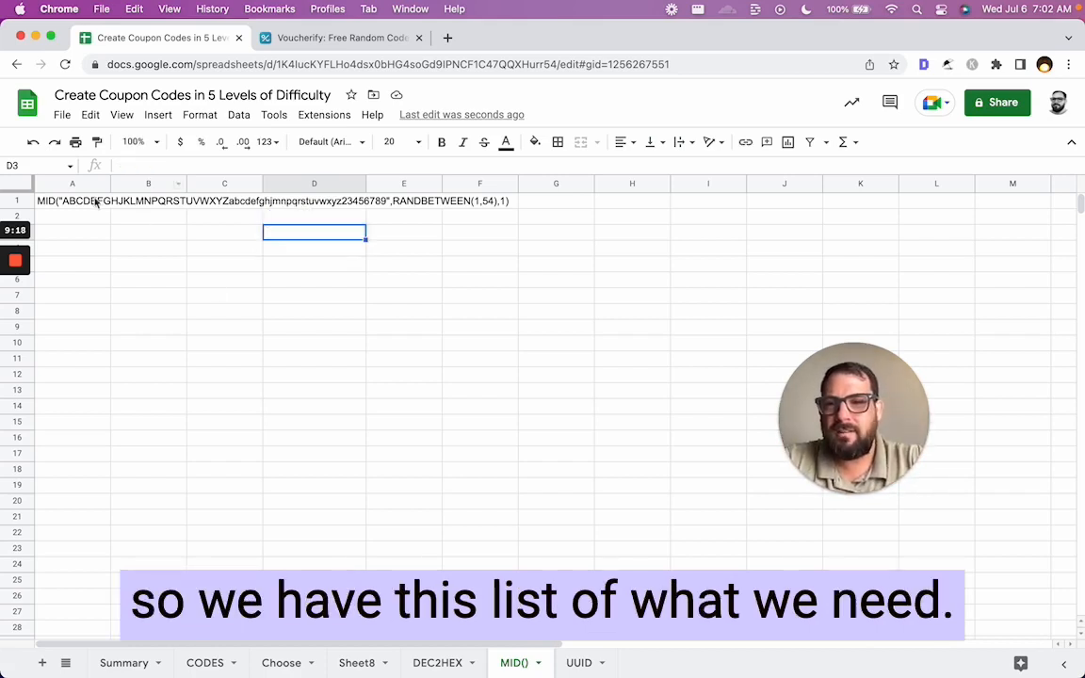
# Copy the quoted character string out of the MID text in A1 and enter it in D6
pyautogui.click(88, 201)
pyautogui.moveTo(56, 201); pyautogui.dragTo(382, 201)
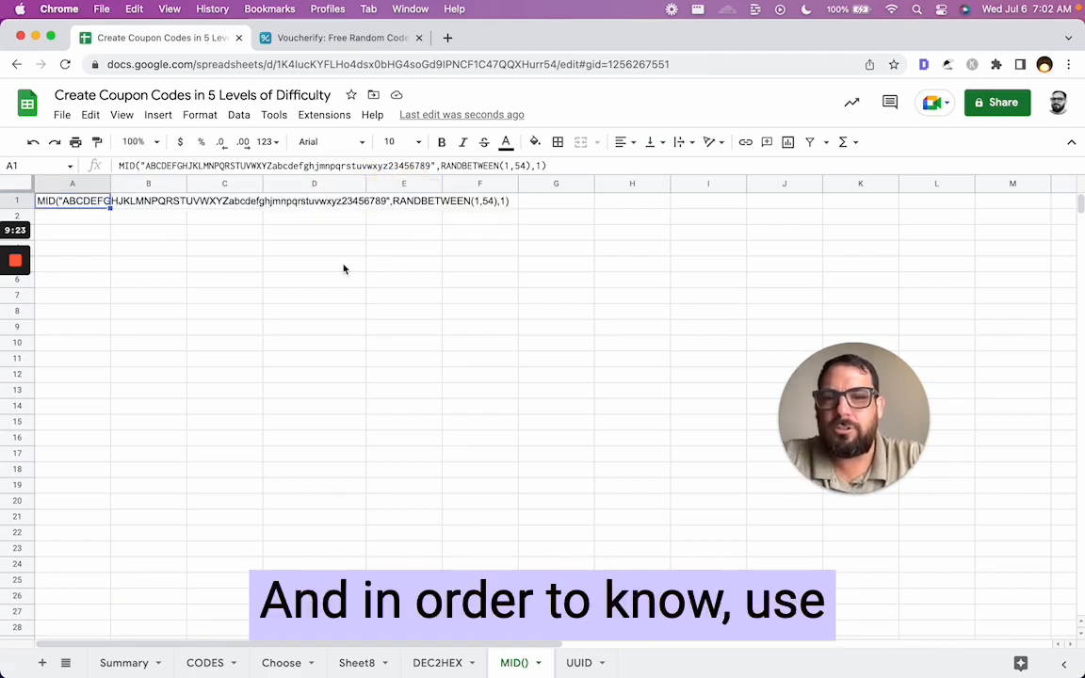
pyautogui.click(315, 273)
pyautogui.write('=')
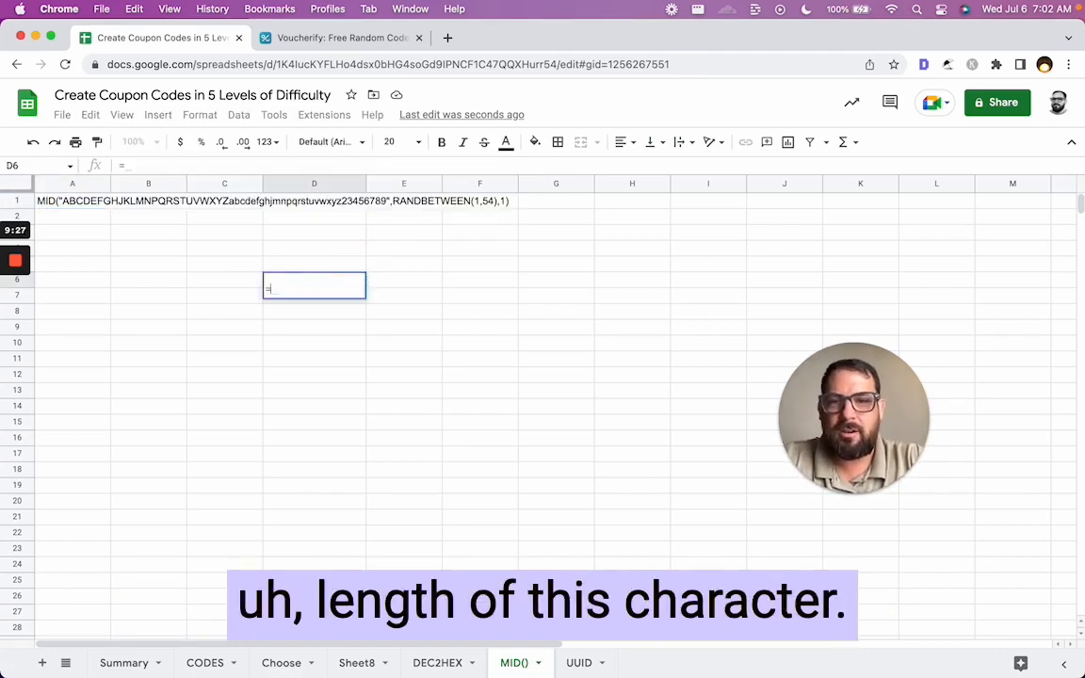
pyautogui.hotkey('ctrl', 'v')
pyautogui.press('Return')
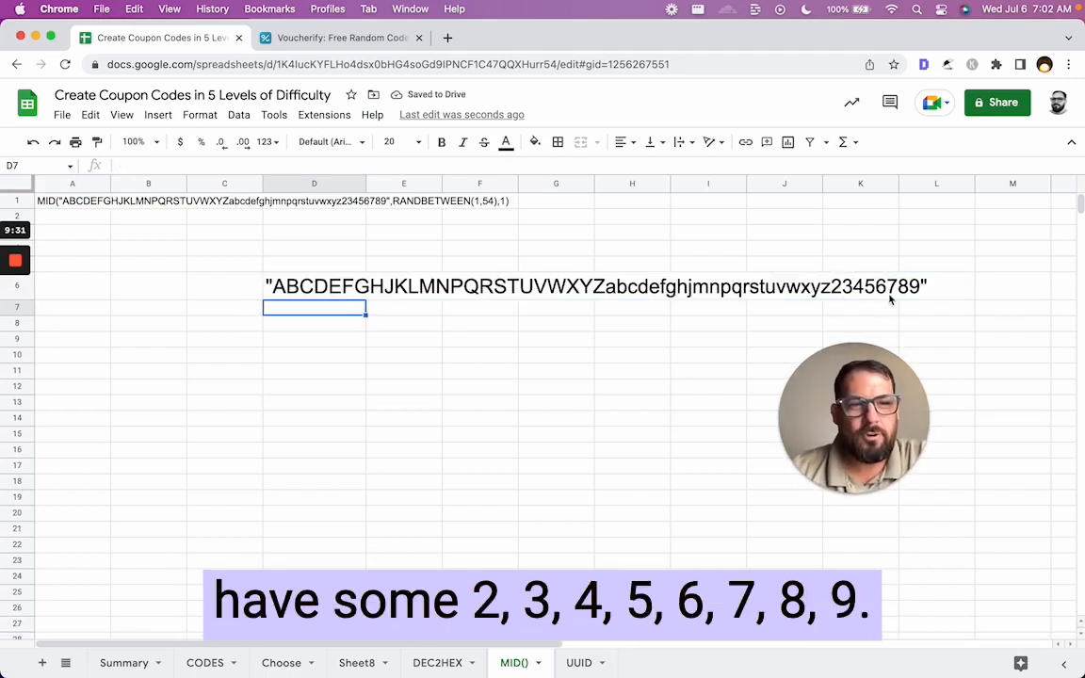
# Remove the opening and closing quotation marks from the character string in D6
pyautogui.doubleClick(311, 283)
pyautogui.press('Home')
pyautogui.press('Delete')
pyautogui.press('End')
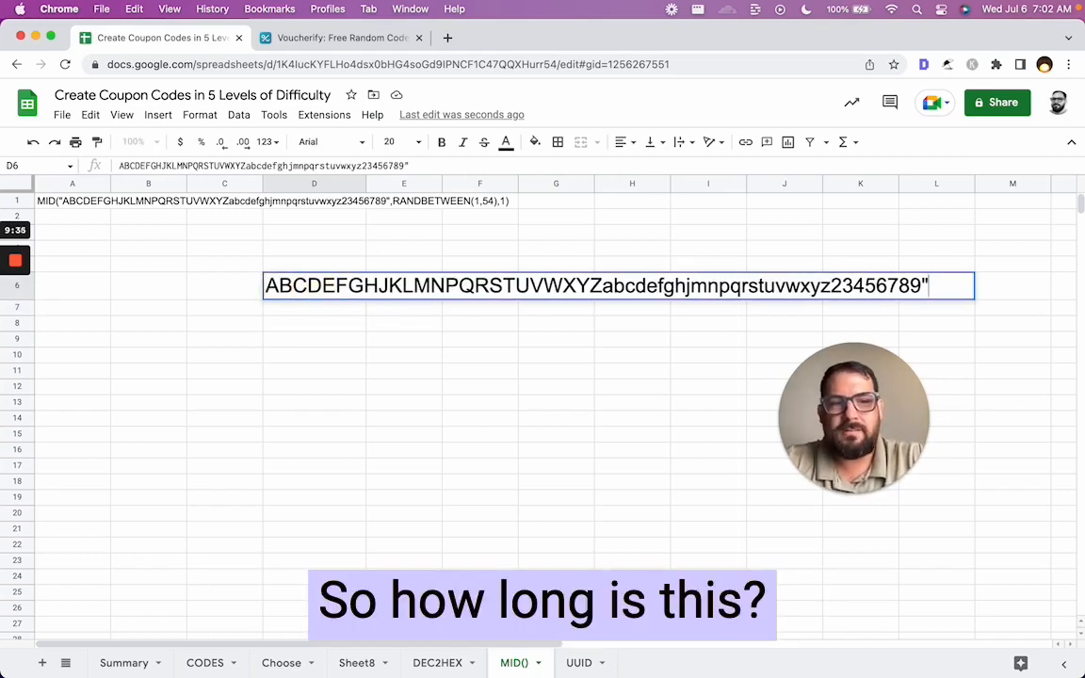
pyautogui.press('BackSpace')
pyautogui.press('Return')
# Count the characters of the string with =LEN(D6) in cell E6
pyautogui.press('Up')
pyautogui.press('Right')
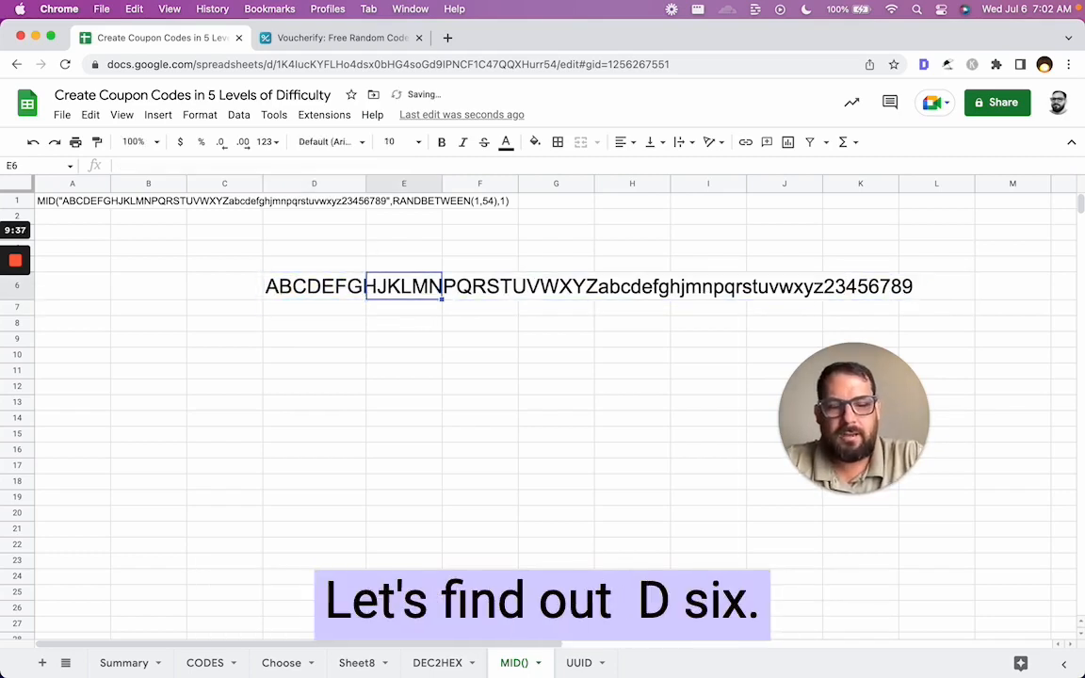
pyautogui.write('=LEN(D6)')
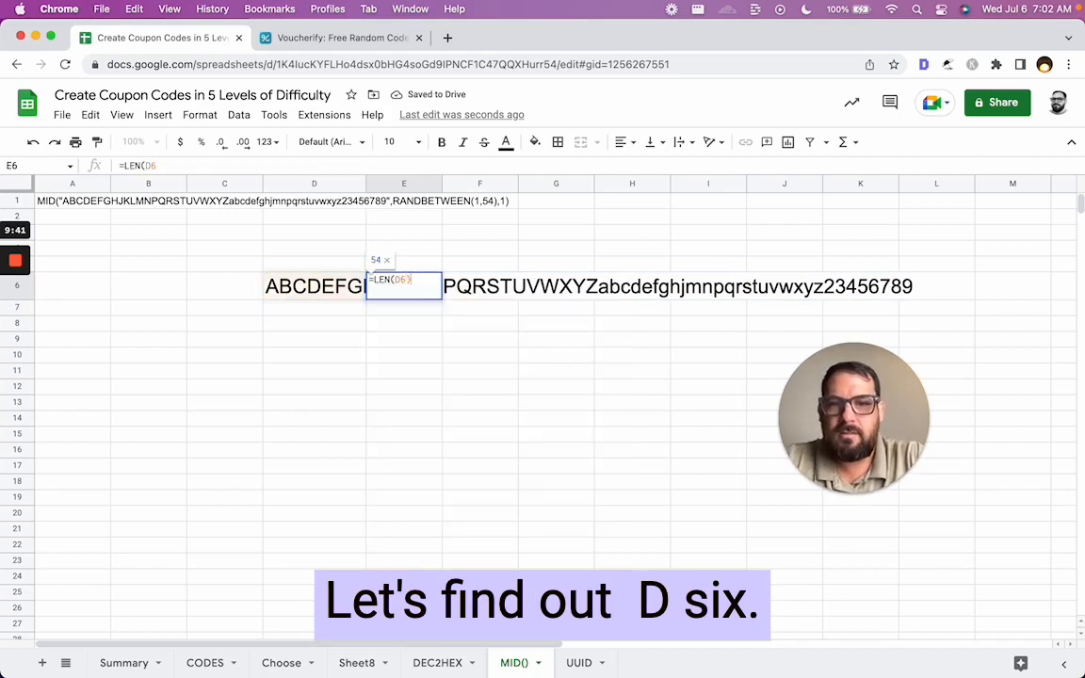
pyautogui.press('Return')
pyautogui.press('Up')
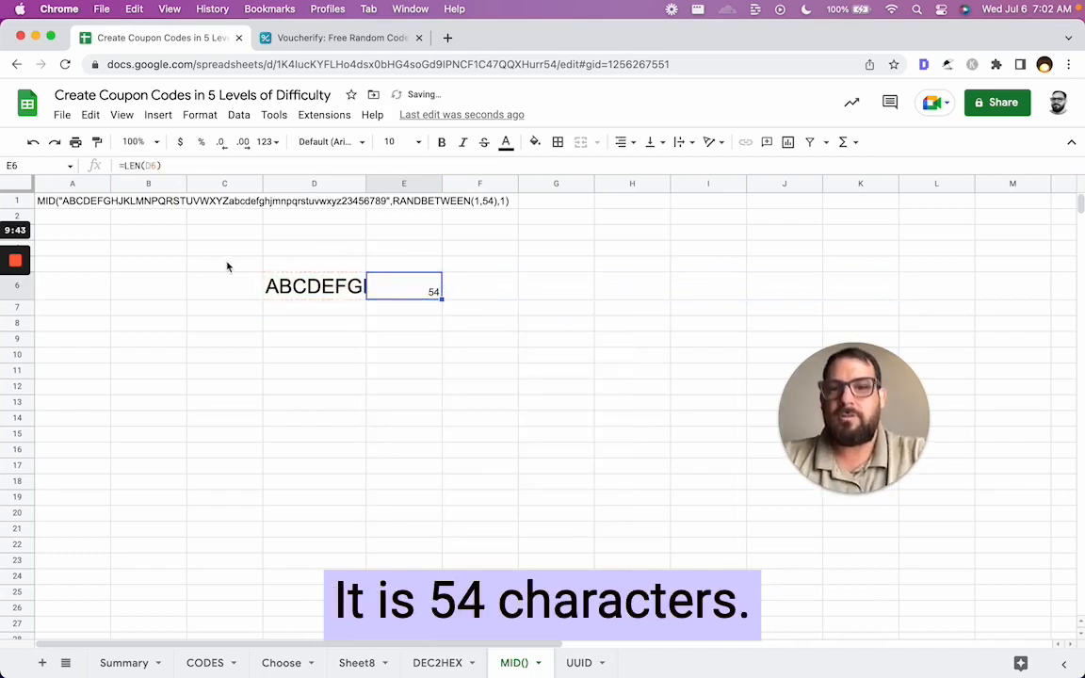
# Enter =RANDBETWEEN(1,54) in D7, directly below the character string
pyautogui.click(273, 289)
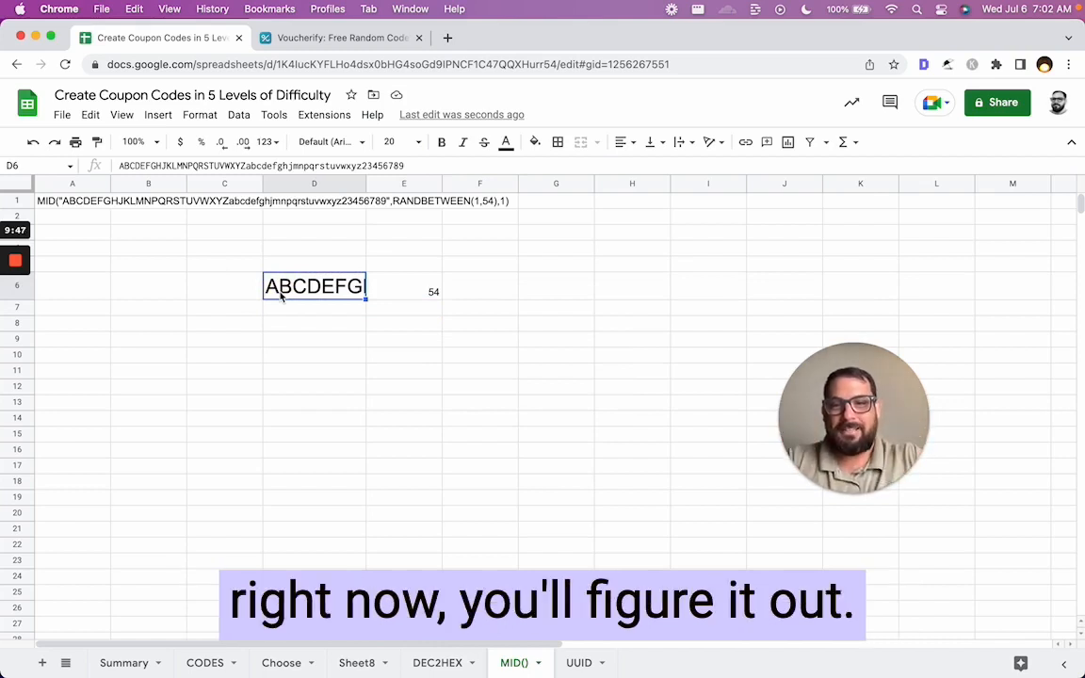
pyautogui.press('Down')
pyautogui.write('=')
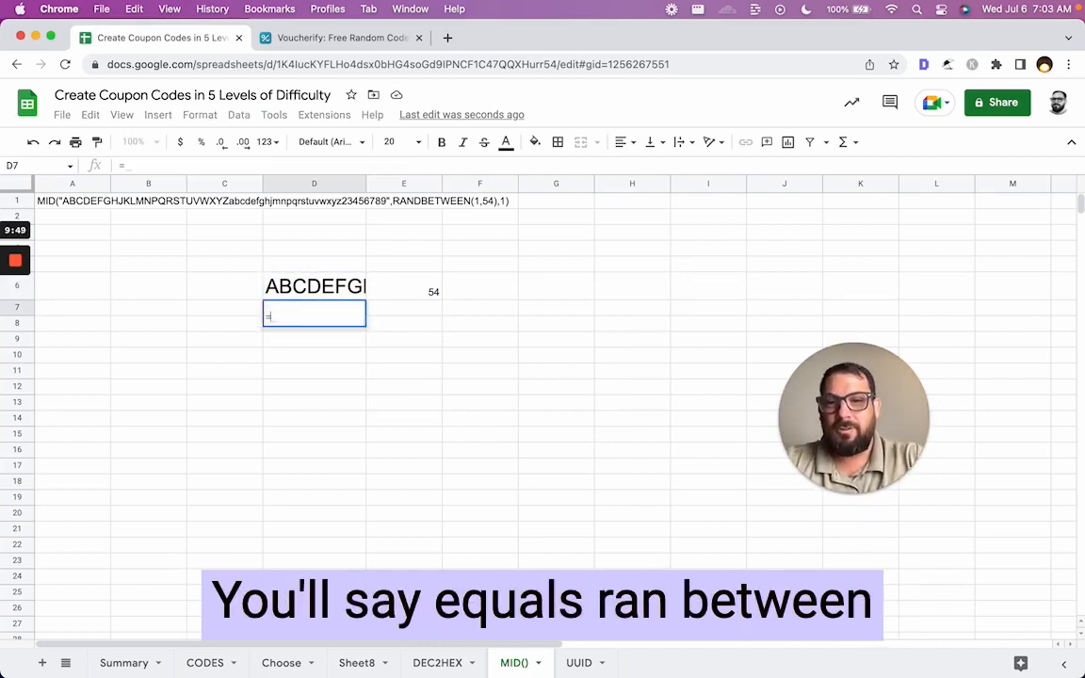
pyautogui.write('RANDBETWEEN')
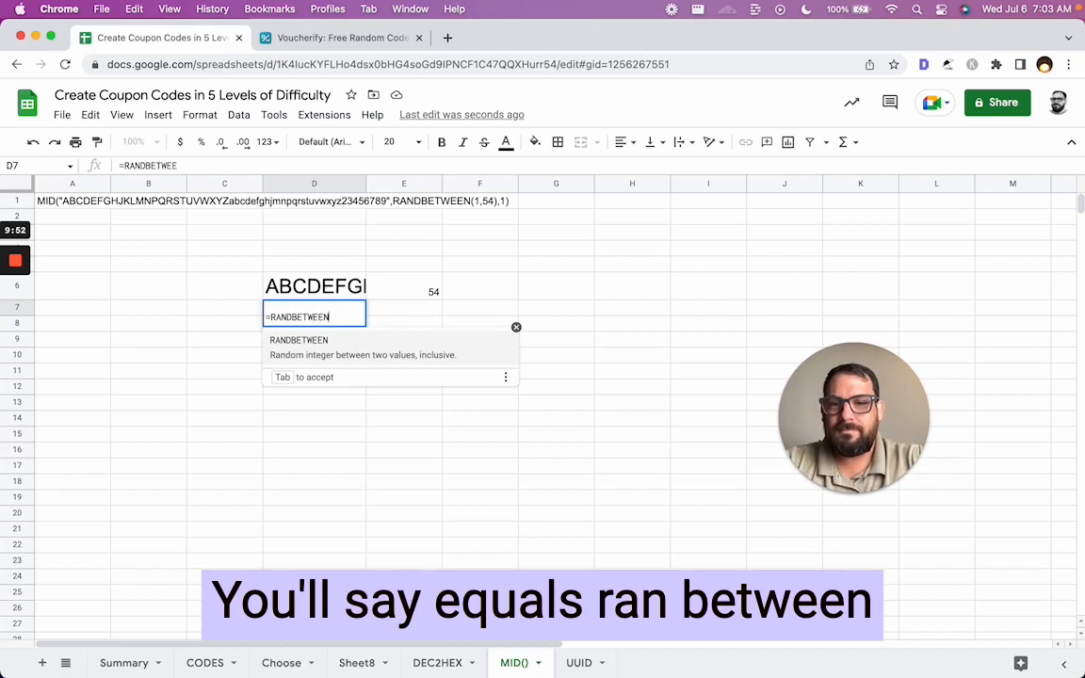
pyautogui.write('(1,54)')
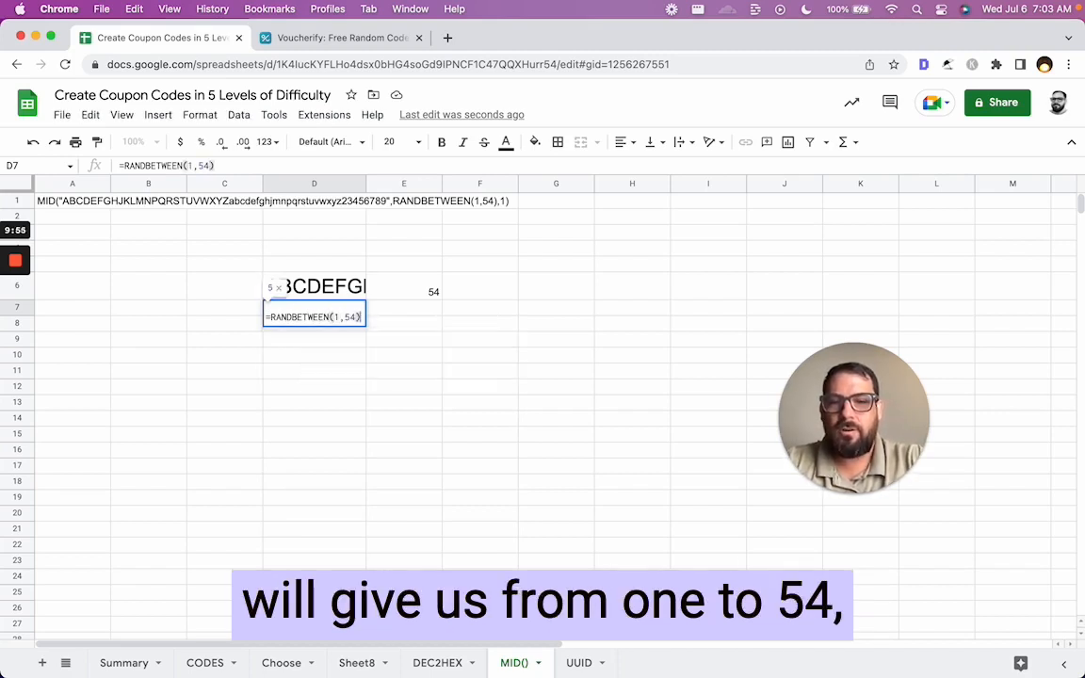
pyautogui.press('Return')
pyautogui.press('Up')
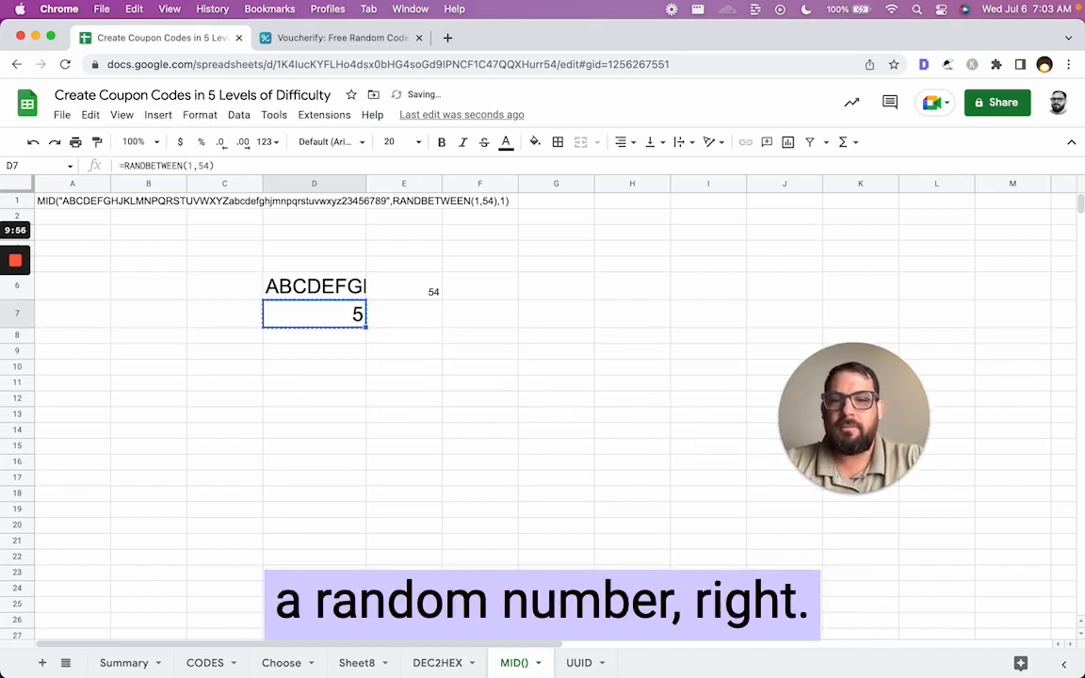
# Copy the RANDBETWEEN formula from D7 down into D8:D11
pyautogui.press('super+c')
pyautogui.press('Down')
pyautogui.press('super+v')
pyautogui.press('Down')
pyautogui.press('super+v')
pyautogui.press('Down')
pyautogui.press('Down')
pyautogui.press('super+v')
pyautogui.press('Up')
pyautogui.press('Up')
pyautogui.press('Up')
pyautogui.press('Up')
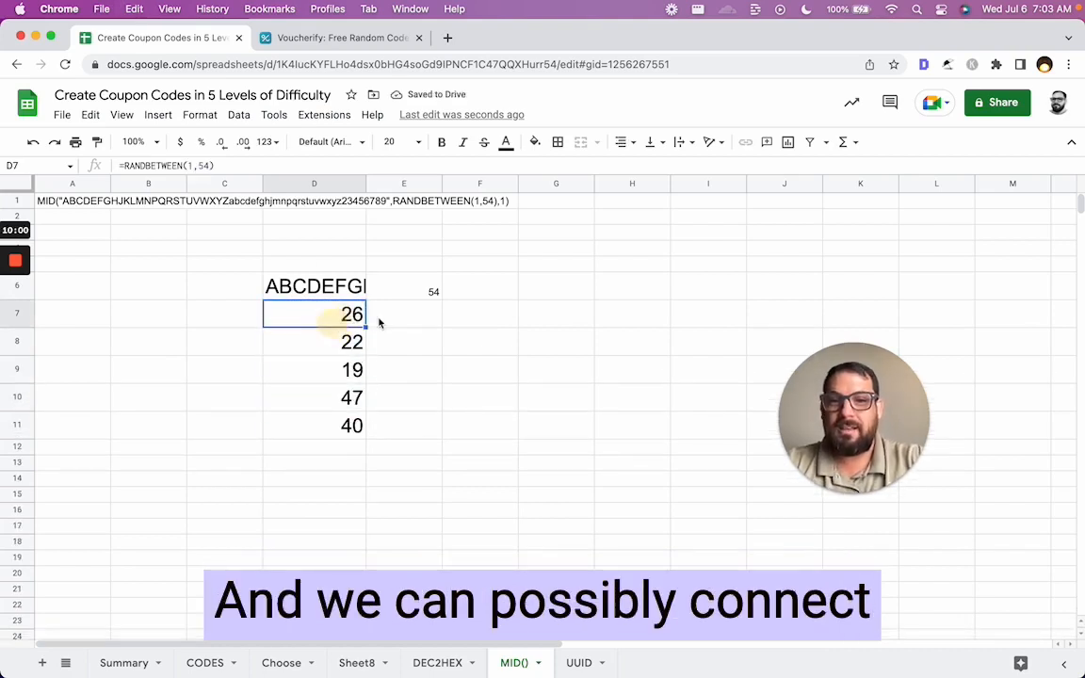
# Copy the whole character string from D6 and clear the range D6:E11
pyautogui.click(335, 297)
pyautogui.doubleClick(335, 299)
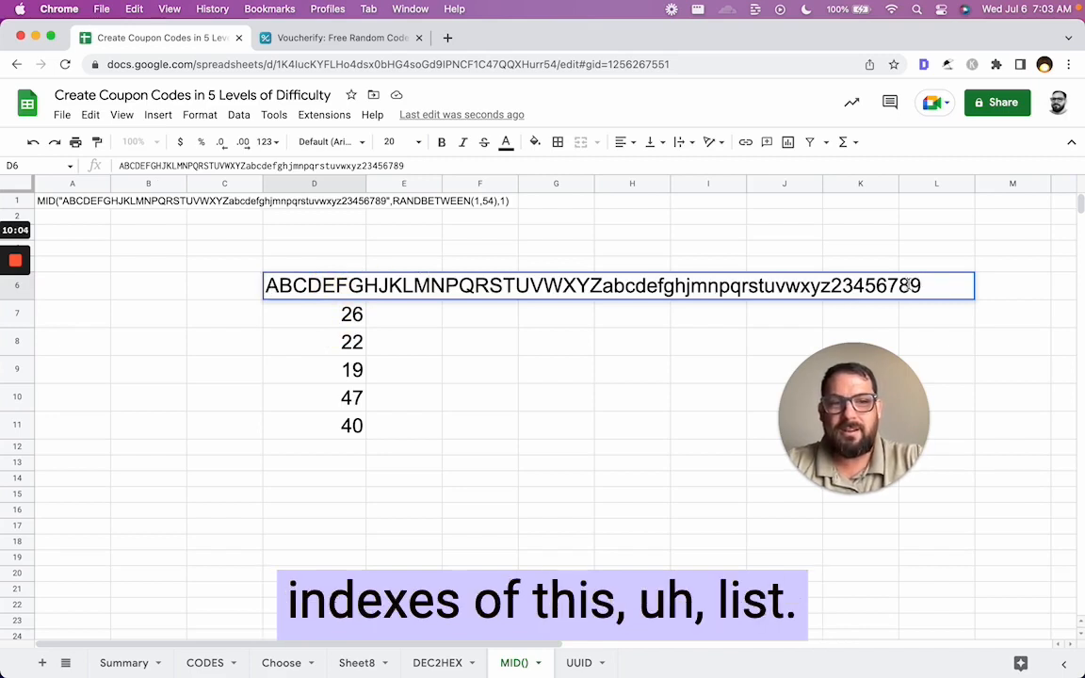
pyautogui.press('super+a')
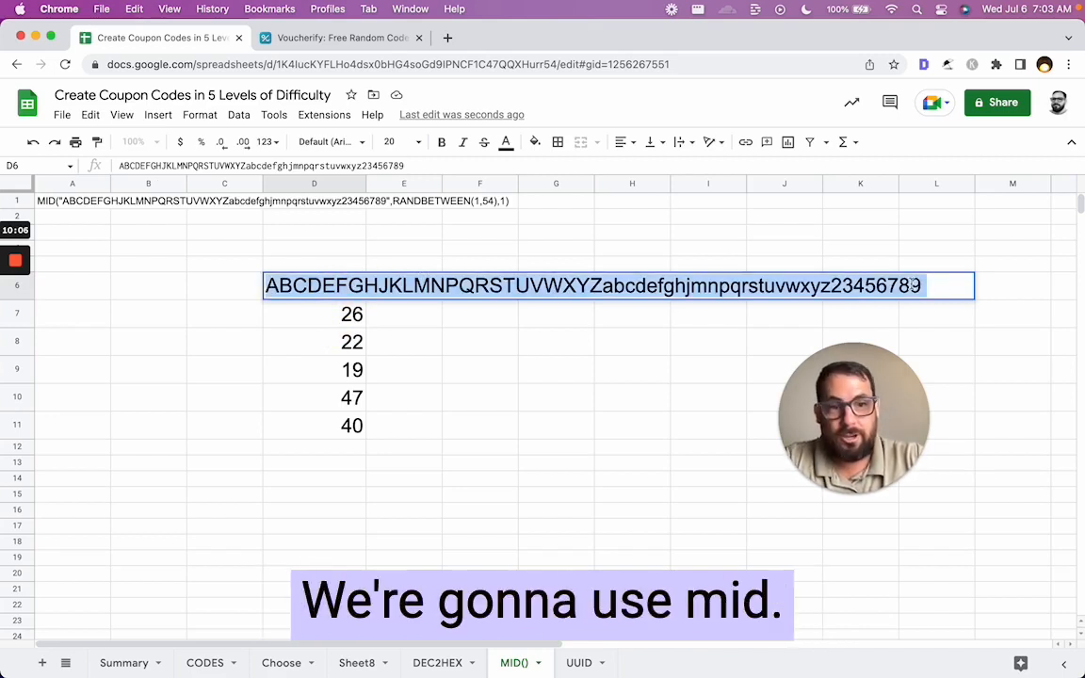
pyautogui.press('super+c')
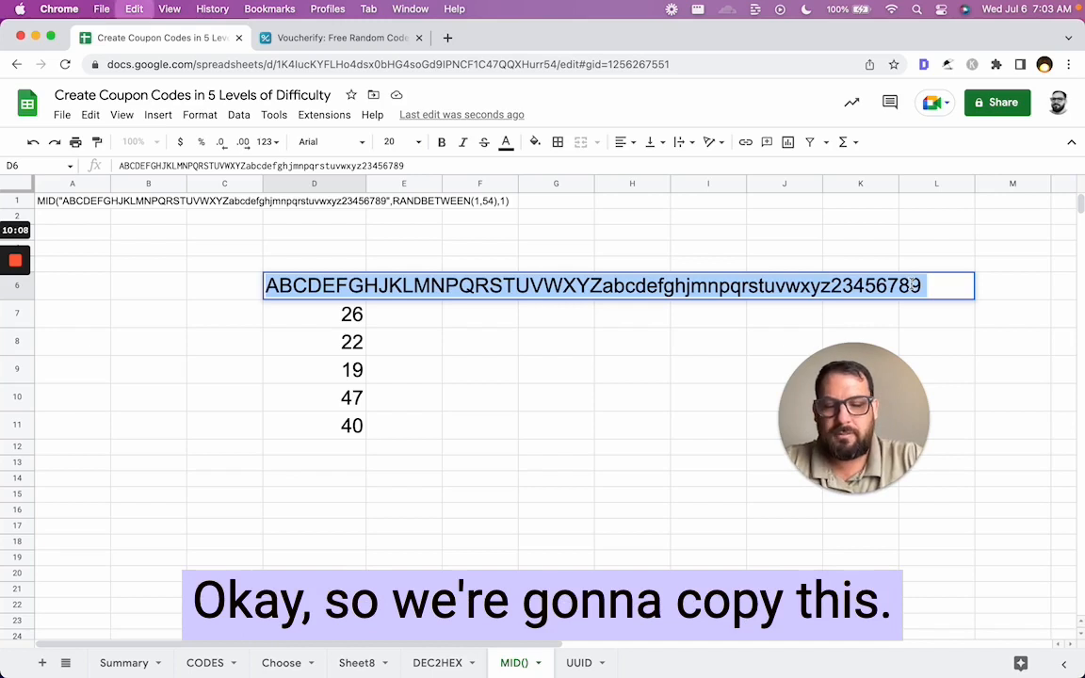
pyautogui.press('Escape')
pyautogui.moveTo(314, 287); pyautogui.dragTo(417, 427)
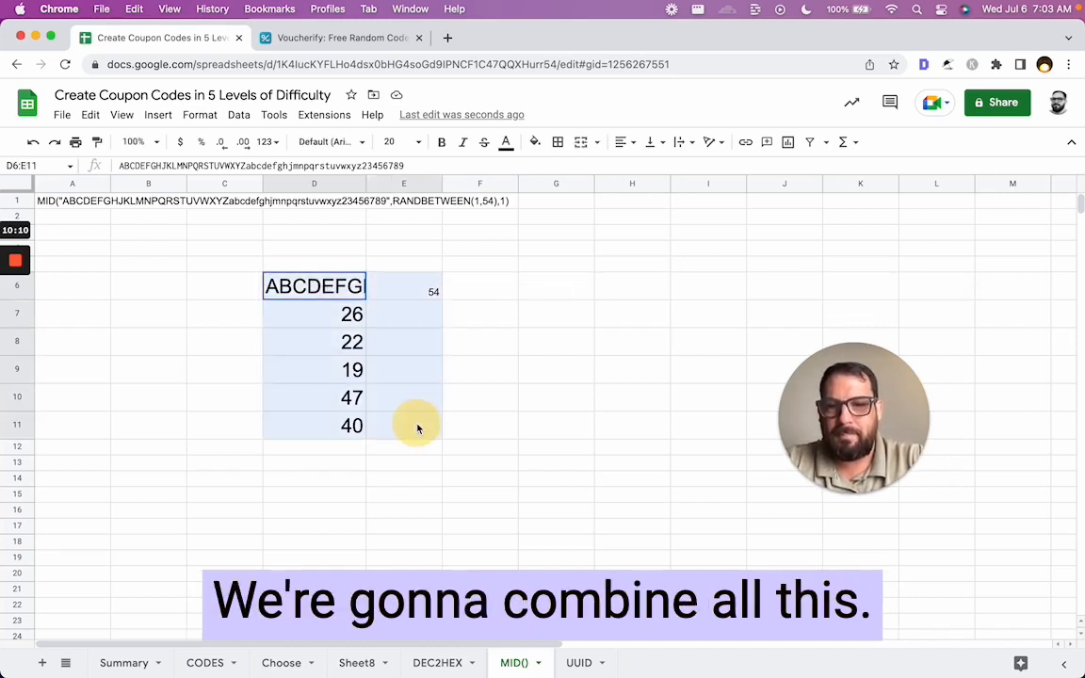
pyautogui.press('BackSpace')
# Enter =MID("ABCDEFGHJKLMNPQRSTUVWXYZabcdefghjmnpqrstuvwxyz23456789",RANDBETWEEN(1,54),1) in D6, using the copied character string inside the quotes
pyautogui.write('=MID(')
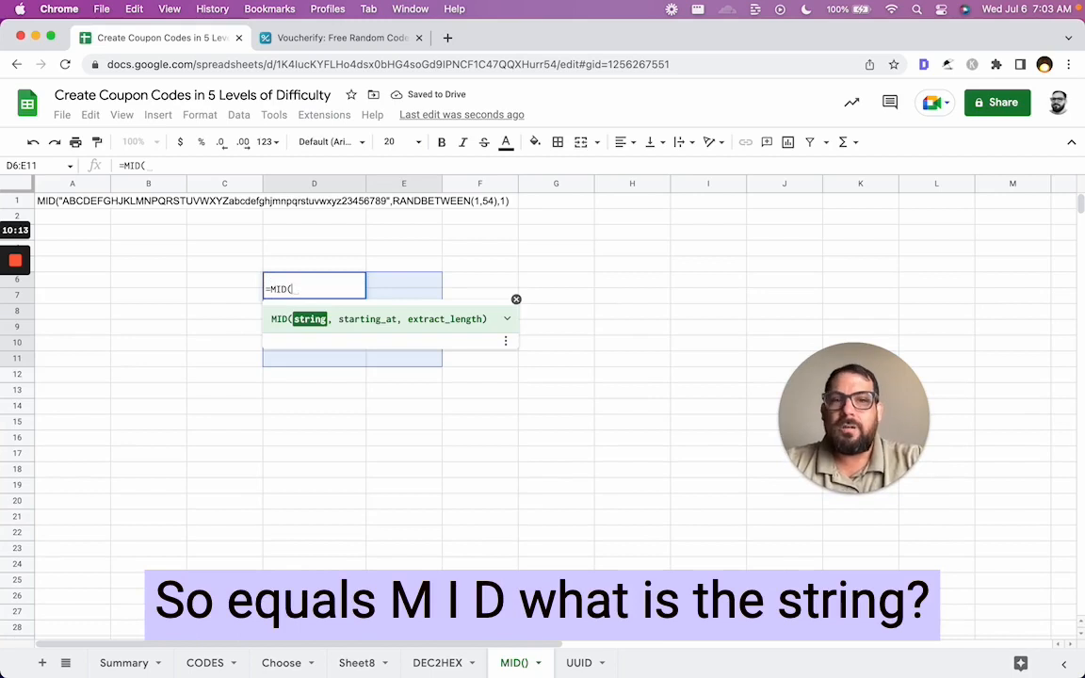
pyautogui.press('super+v')
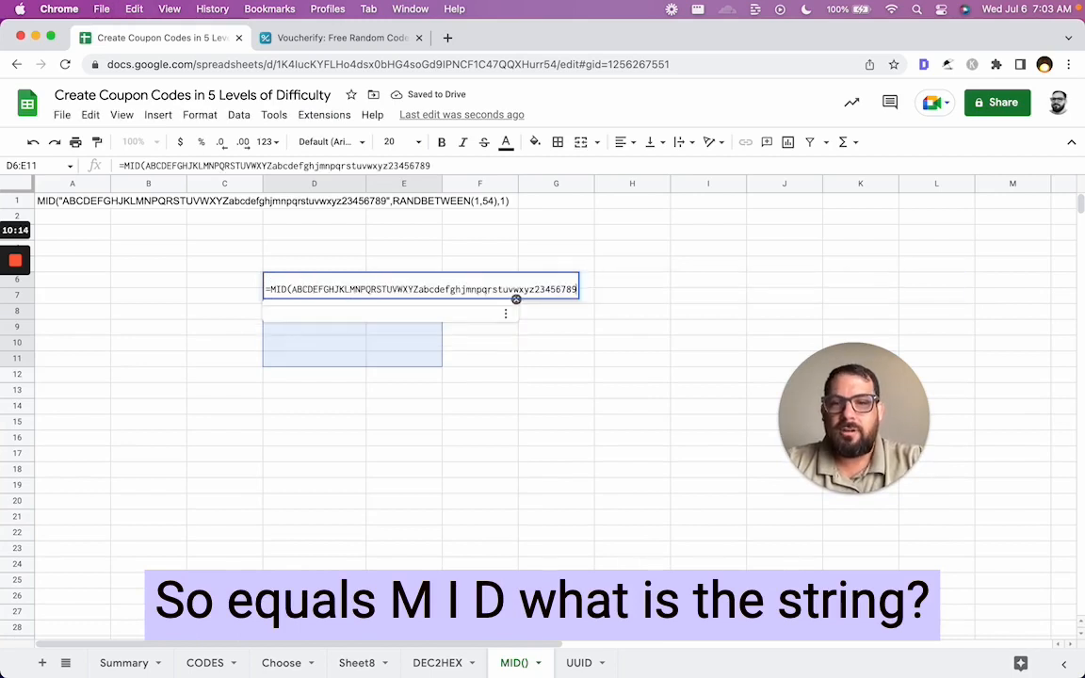
pyautogui.press('super+z')
pyautogui.write('"""')
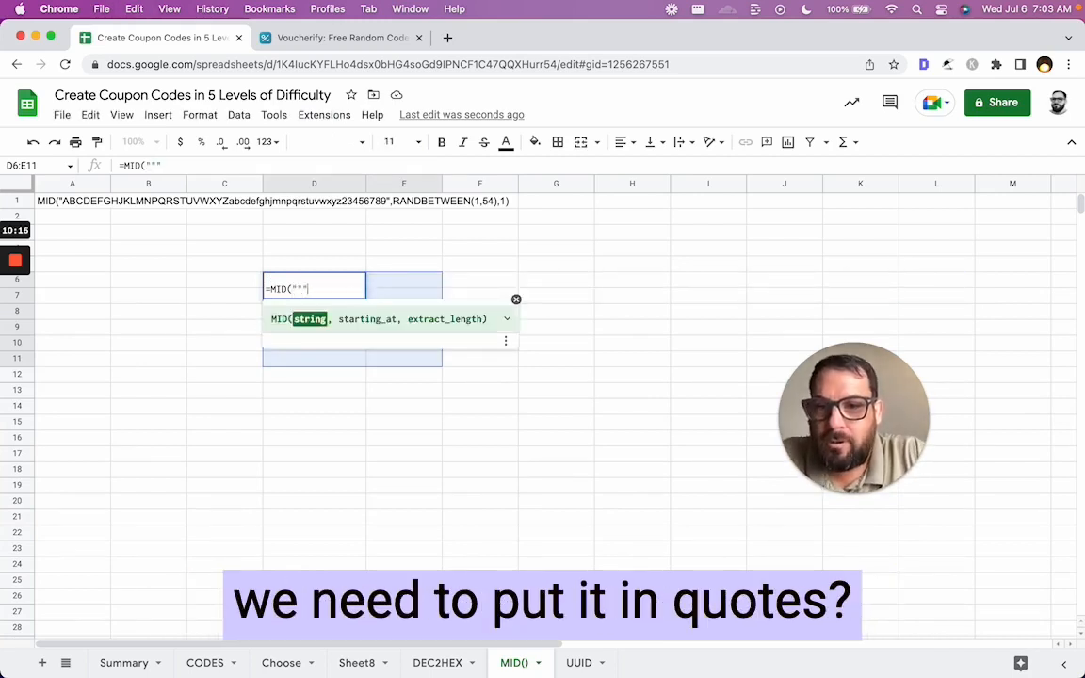
pyautogui.press('super+v')
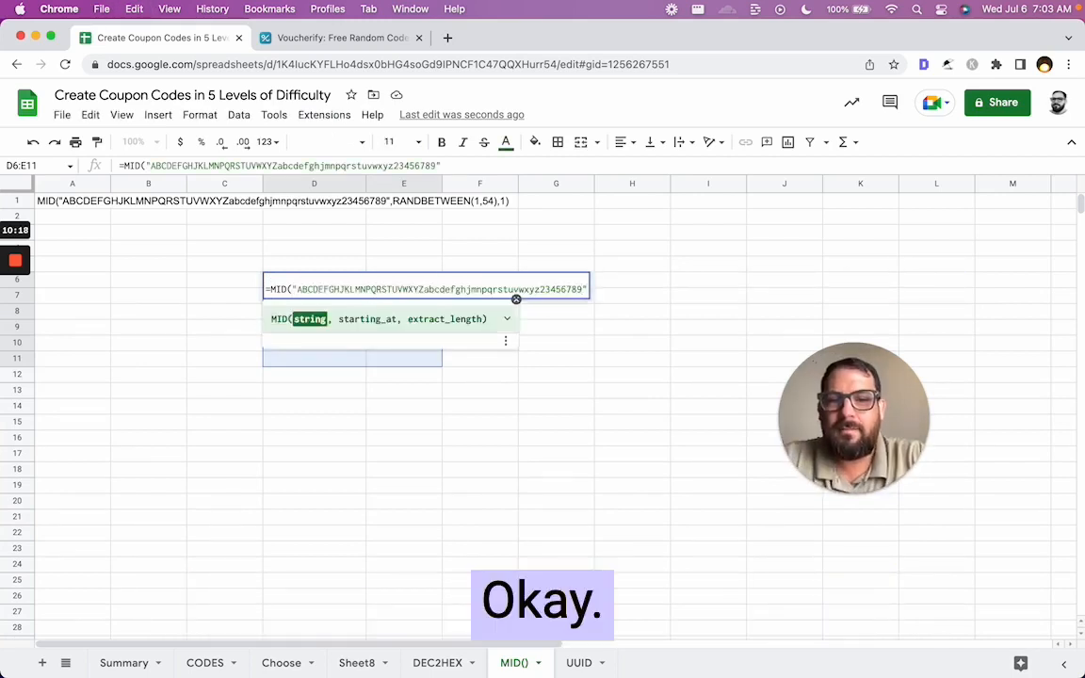
pyautogui.write(',')
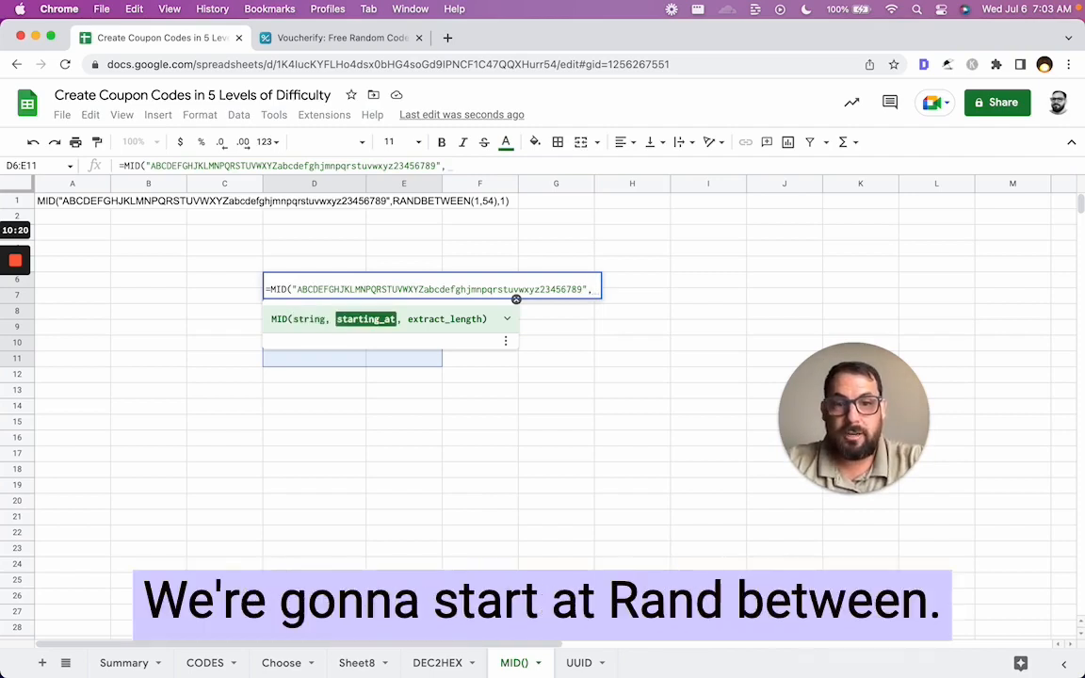
pyautogui.write('RANDBETWE')
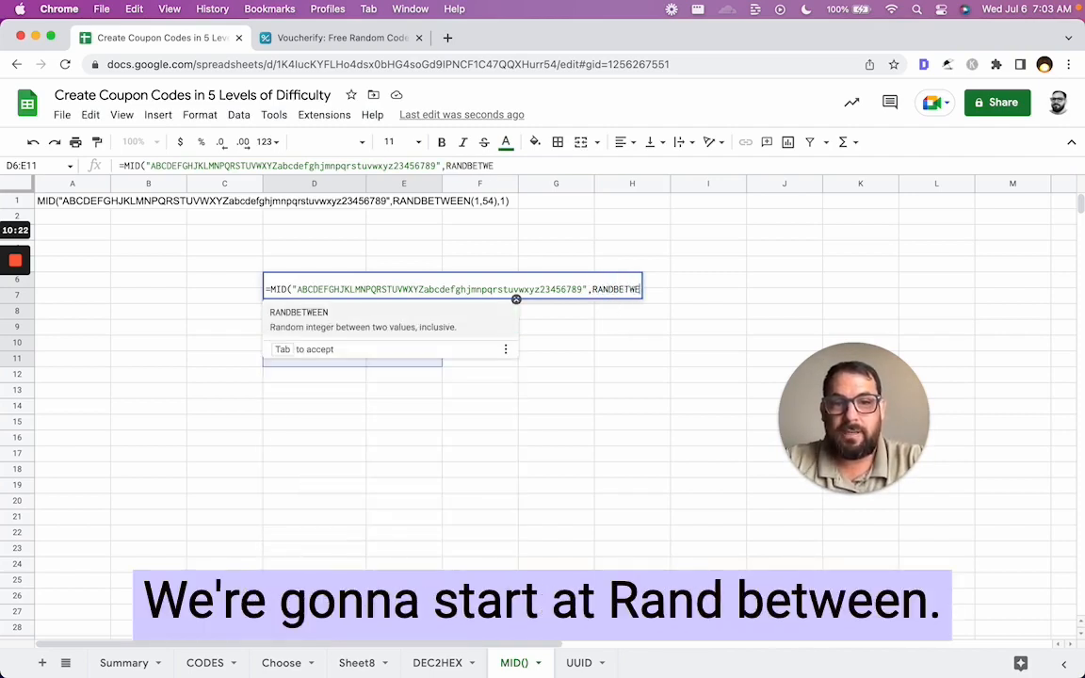
pyautogui.write('EN(1,54),')
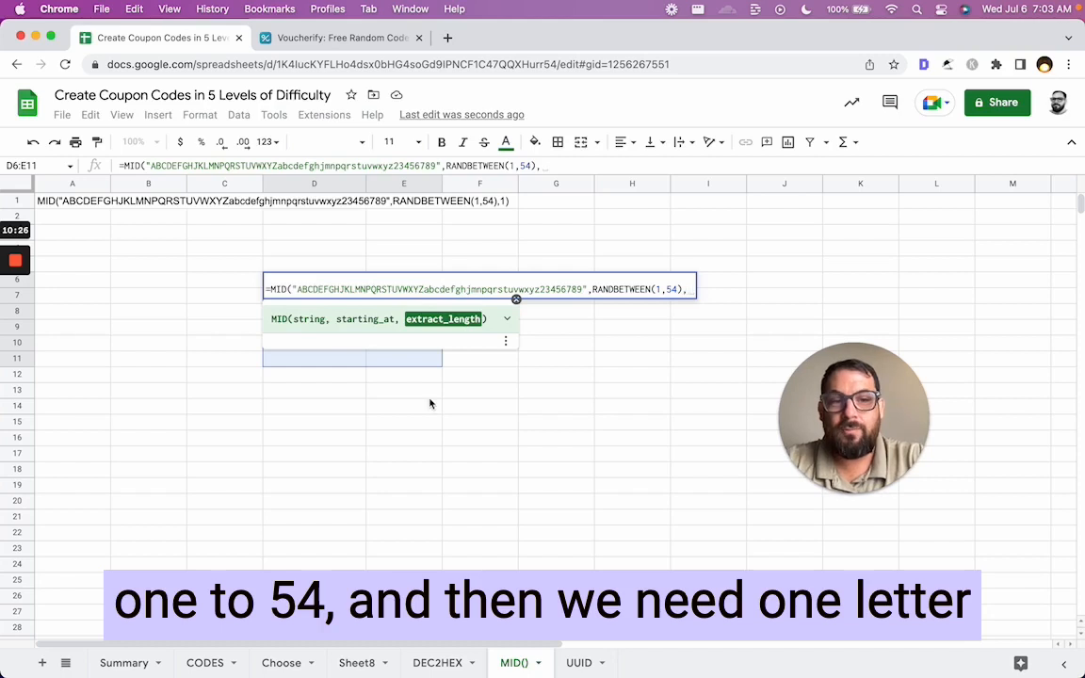
pyautogui.write('1')
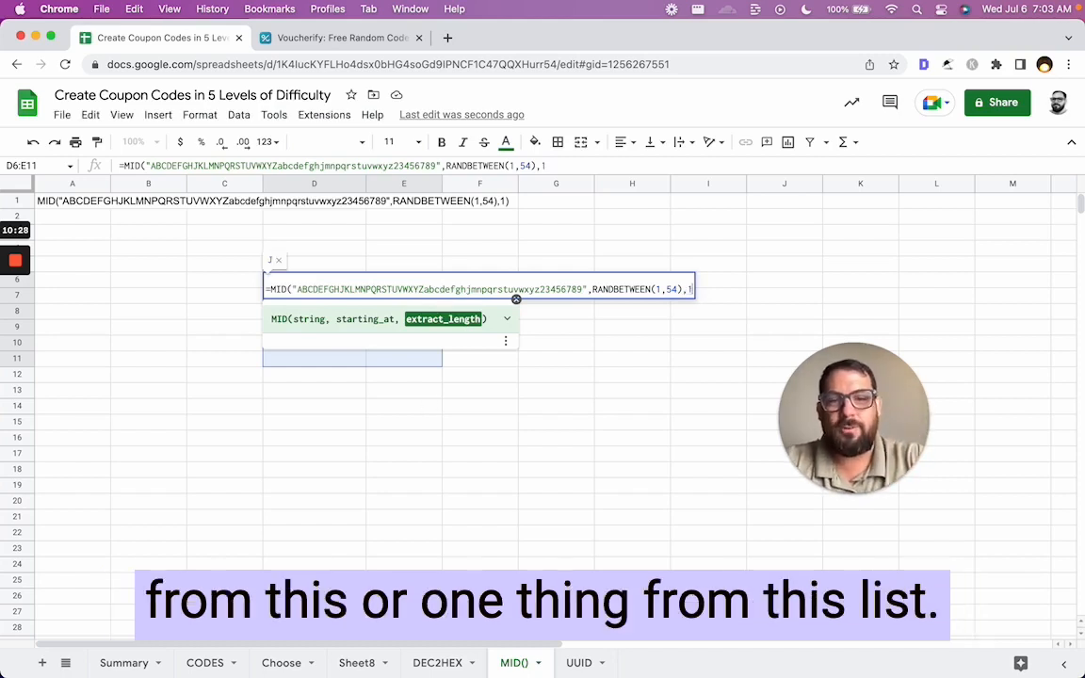
pyautogui.write(')')
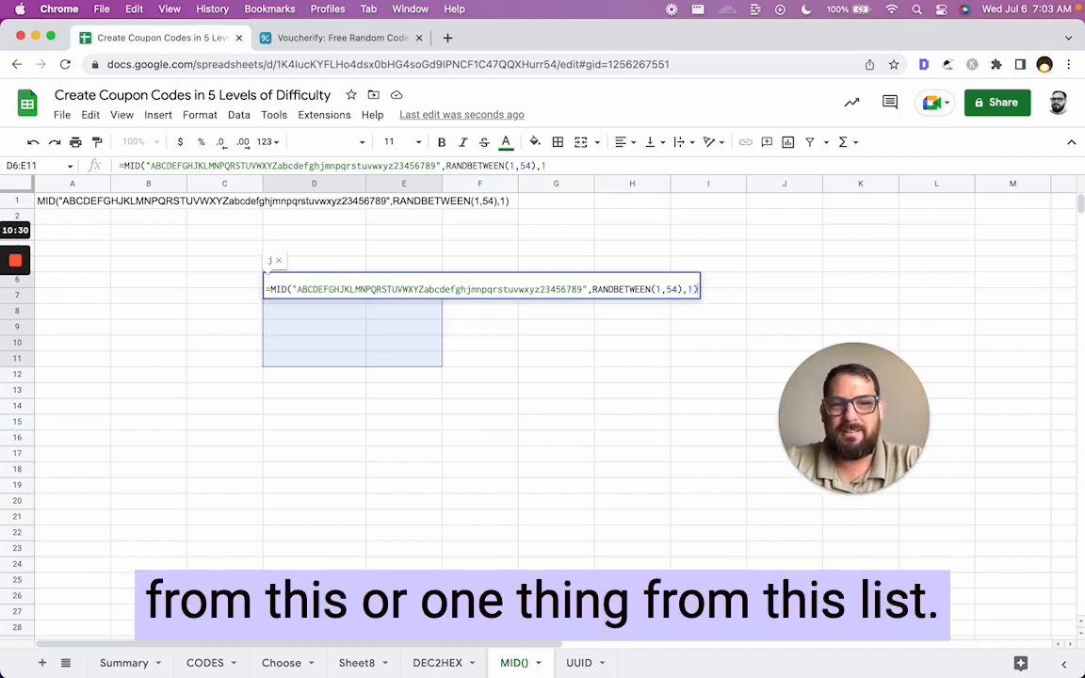
pyautogui.press('Return')
# Copy the MID formula from D6 down into D7:D12
pyautogui.press('super+c')
pyautogui.press('Down')
pyautogui.press('super+v')
pyautogui.press('Down')
pyautogui.press('super+v')
pyautogui.press('Down')
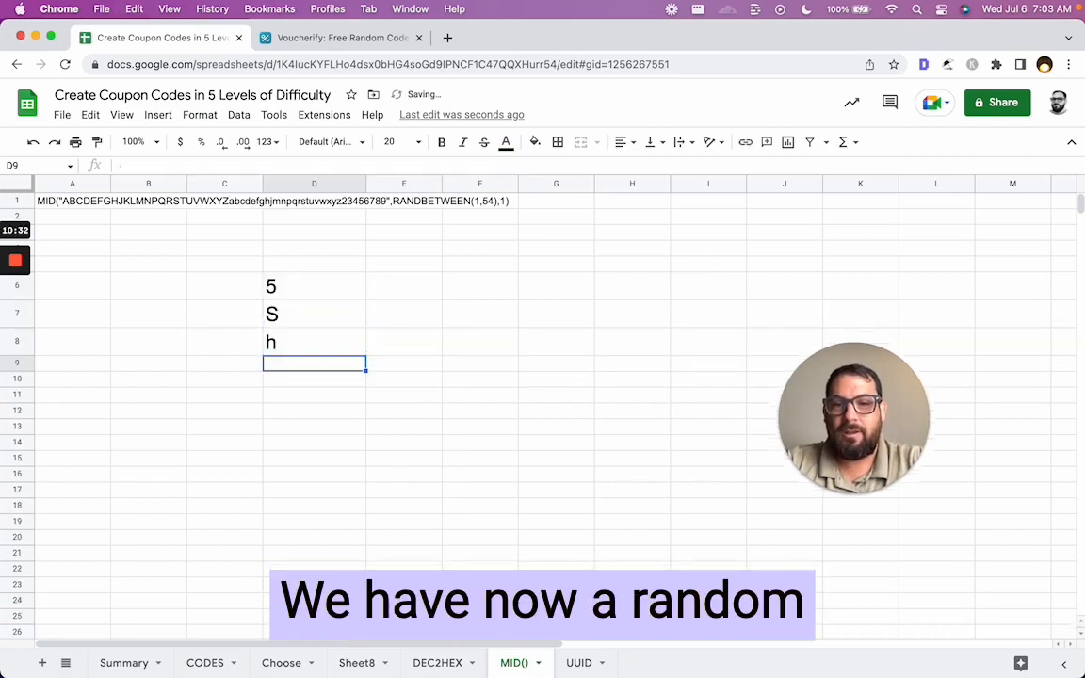
pyautogui.press('super+v')
pyautogui.press('Down')
pyautogui.press('super+v')
pyautogui.press('Down')
pyautogui.press('super+v')
pyautogui.press('Down')
pyautogui.press('super+v')
pyautogui.press('Down')
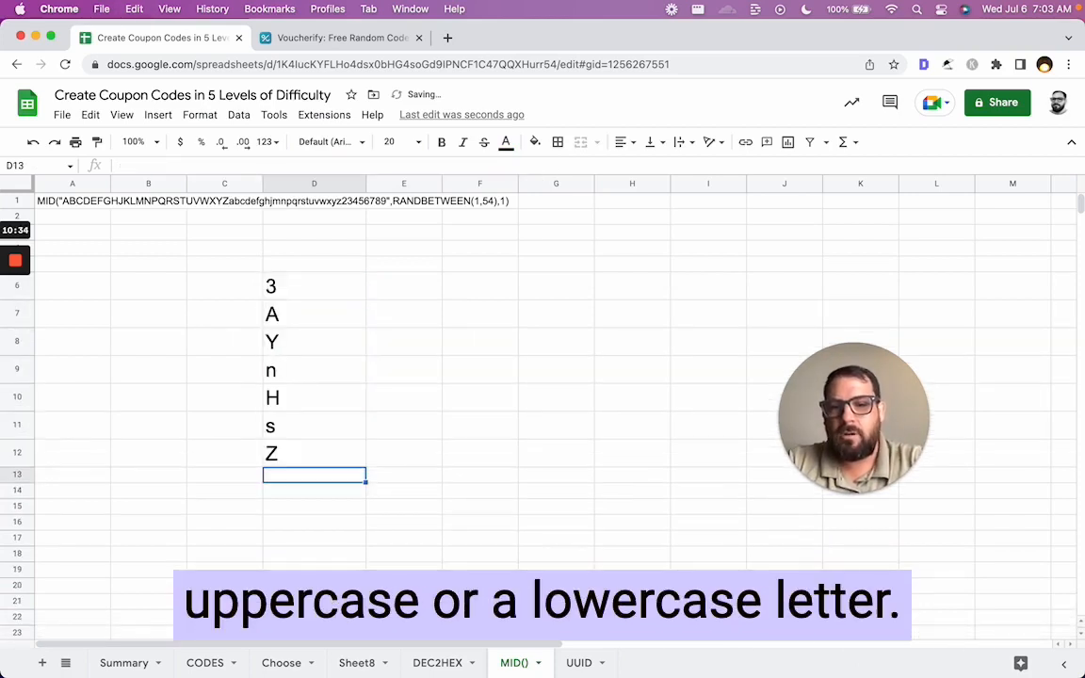
# Extend the column of random characters by pasting the MID formula into D13:D15
pyautogui.press('Up')
pyautogui.press('Up')
pyautogui.press('Up')
pyautogui.press('Up')
pyautogui.press('Up')
pyautogui.press('Up')
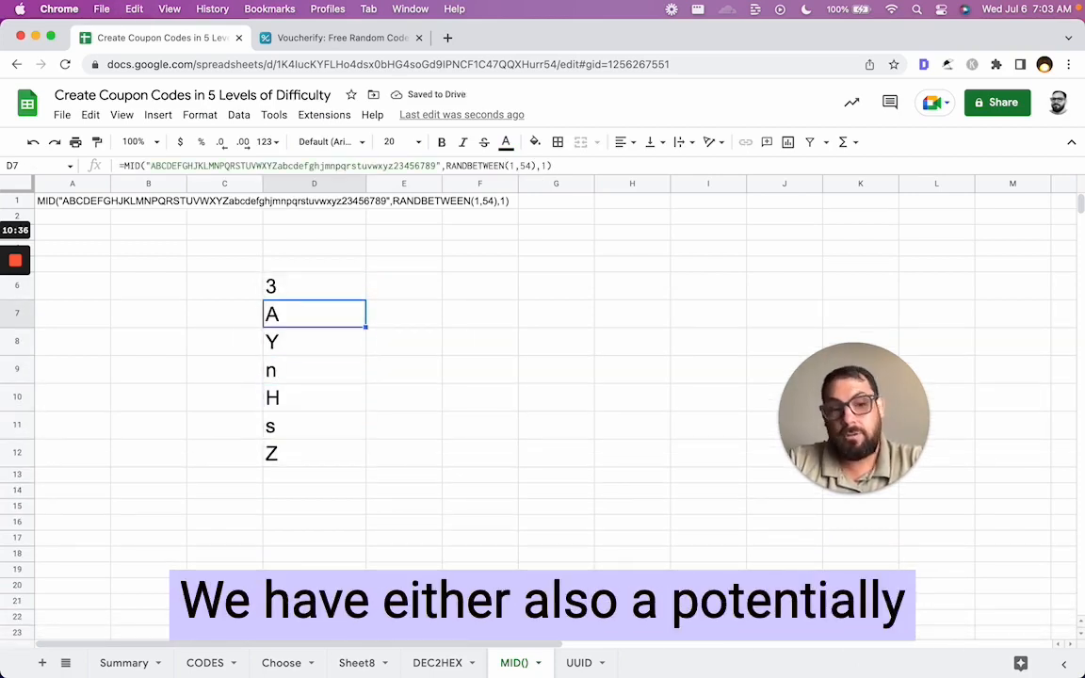
pyautogui.press('Up')
pyautogui.press('Down')
pyautogui.press('Down')
pyautogui.press('Down')
pyautogui.press('Down')
pyautogui.press('Down')
pyautogui.press('Down')
pyautogui.press('Down')
pyautogui.press('super+v')
pyautogui.press('Down')
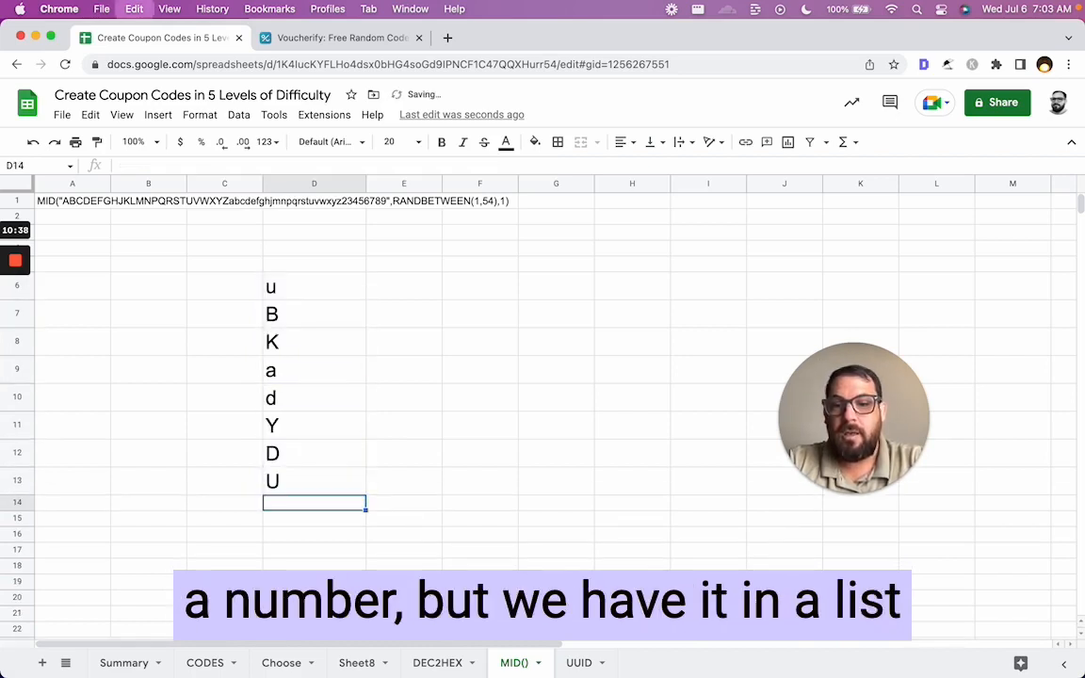
pyautogui.press('super+v')
pyautogui.press('Down')
pyautogui.press('super+v')
pyautogui.press('Up')
pyautogui.press('Up')
pyautogui.press('Up')
pyautogui.press('Up')
pyautogui.press('Up')
pyautogui.press('Up')
pyautogui.press('Up')
pyautogui.press('Up')
pyautogui.press('Up')
pyautogui.press('Up')
pyautogui.press('Up')
pyautogui.press('Up')
pyautogui.press('Up')
pyautogui.press('Up')
pyautogui.press('Down')
pyautogui.press('Down')
pyautogui.press('Down')
pyautogui.press('Down')
pyautogui.press('Down')
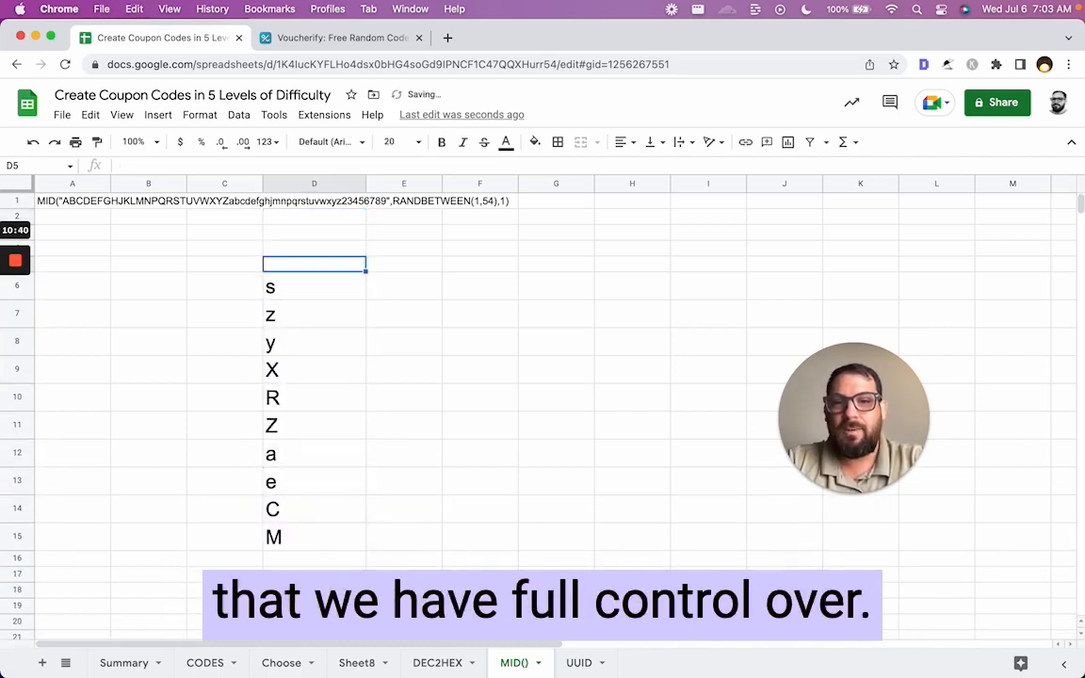
# Count the characters of D6's string without its lowercase letters, using a temporary =len("ABCDEFGHJKLMNPQRSTUVWXYZ23456789") in F6, and discard both edits
pyautogui.doubleClick(311, 283)
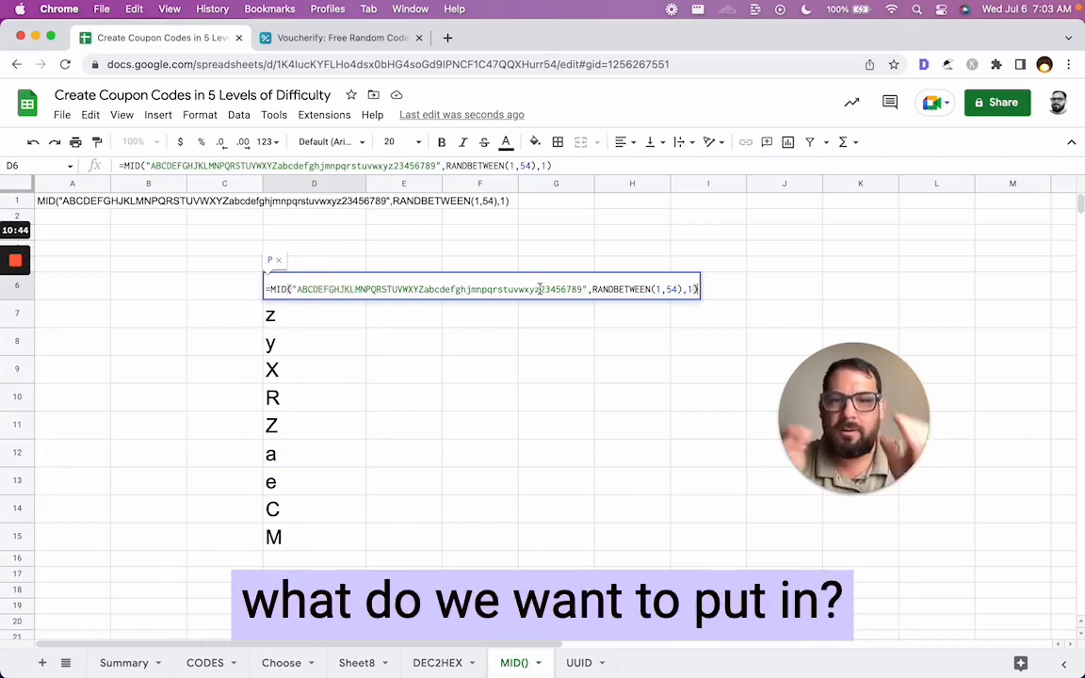
pyautogui.moveTo(541, 289); pyautogui.dragTo(424, 285)
pyautogui.press('BackSpace')
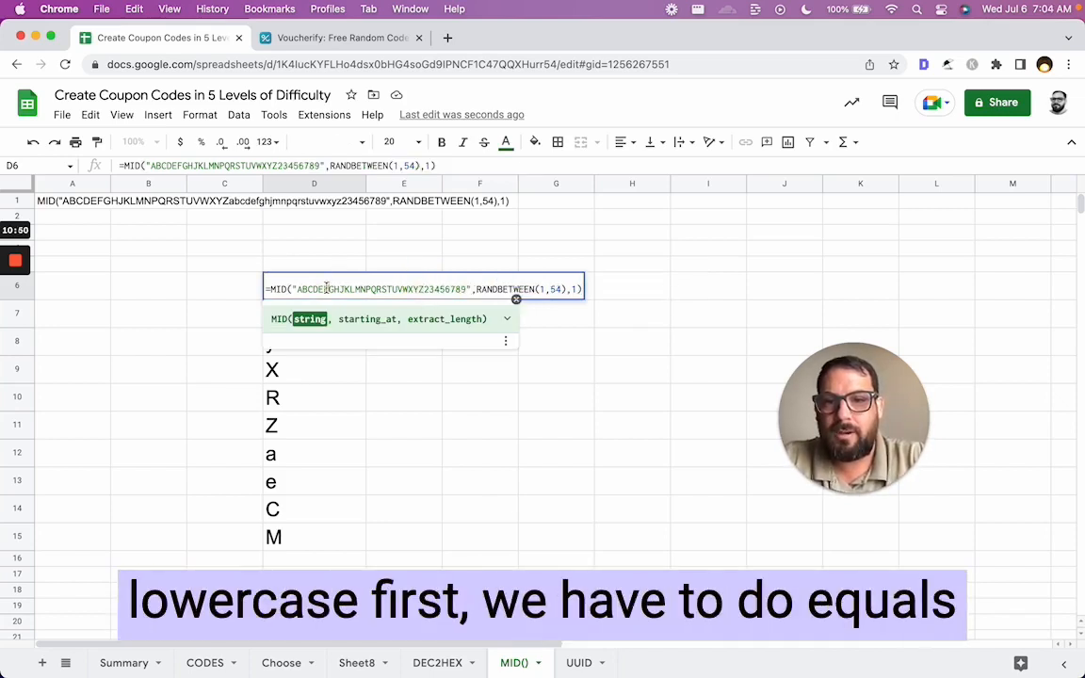
pyautogui.press('Escape')
pyautogui.click(472, 296)
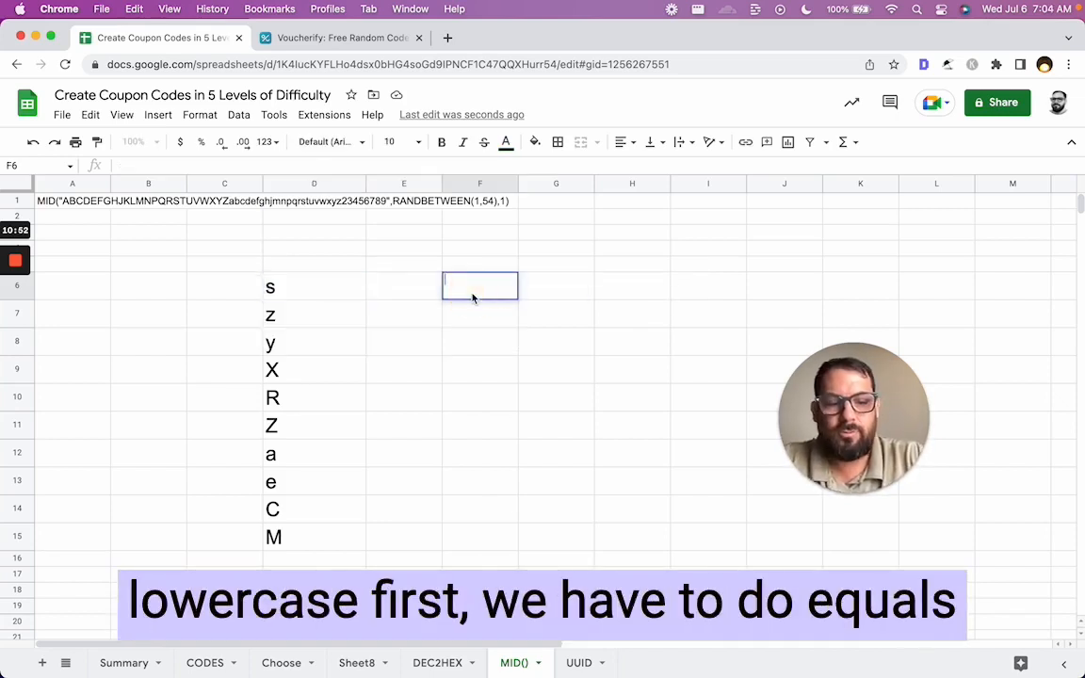
pyautogui.write('=len(')
pyautogui.press('super+v')
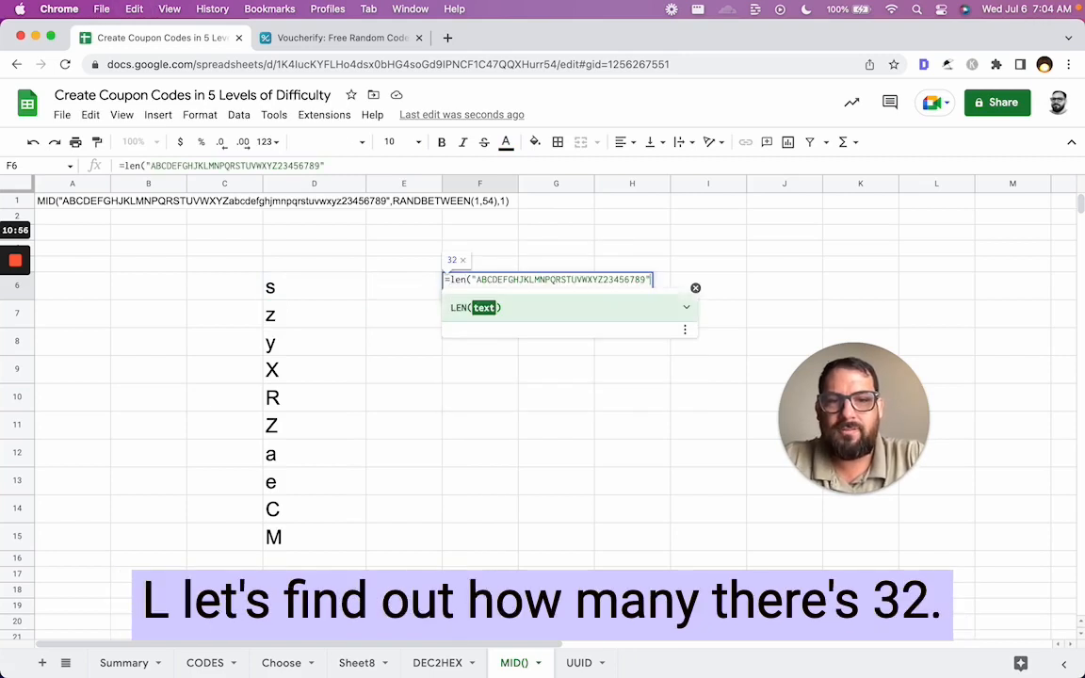
pyautogui.write(')')
pyautogui.press('Escape')
# Enter the column headings "w/Uppercase" in D5 and "w/o Lowercaase" in F5
pyautogui.press('Left')
pyautogui.press('Left')
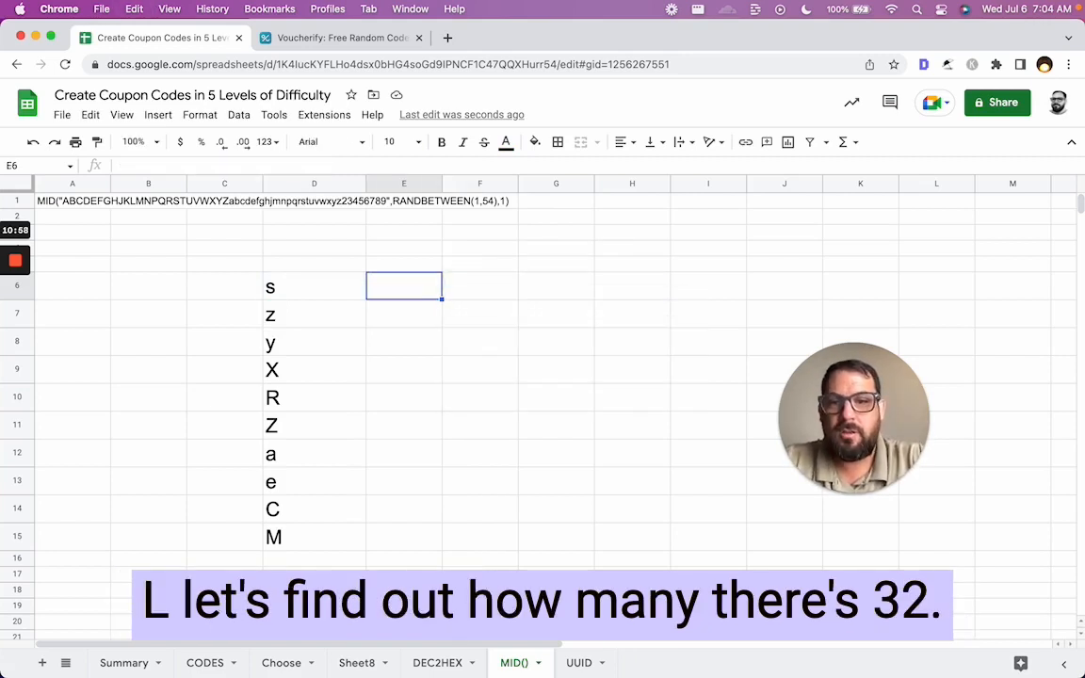
pyautogui.press('Up')
pyautogui.write('w')
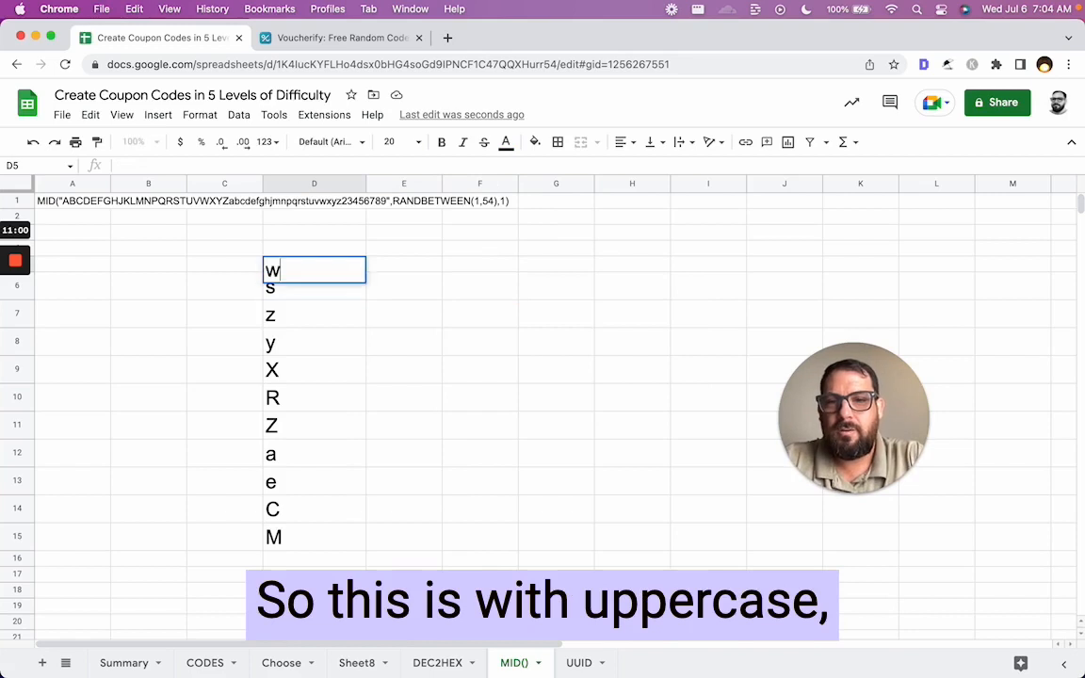
pyautogui.write('/Uppercase')
pyautogui.press('Tab')
pyautogui.press('Tab')
pyautogui.write('w/o Lowercase')
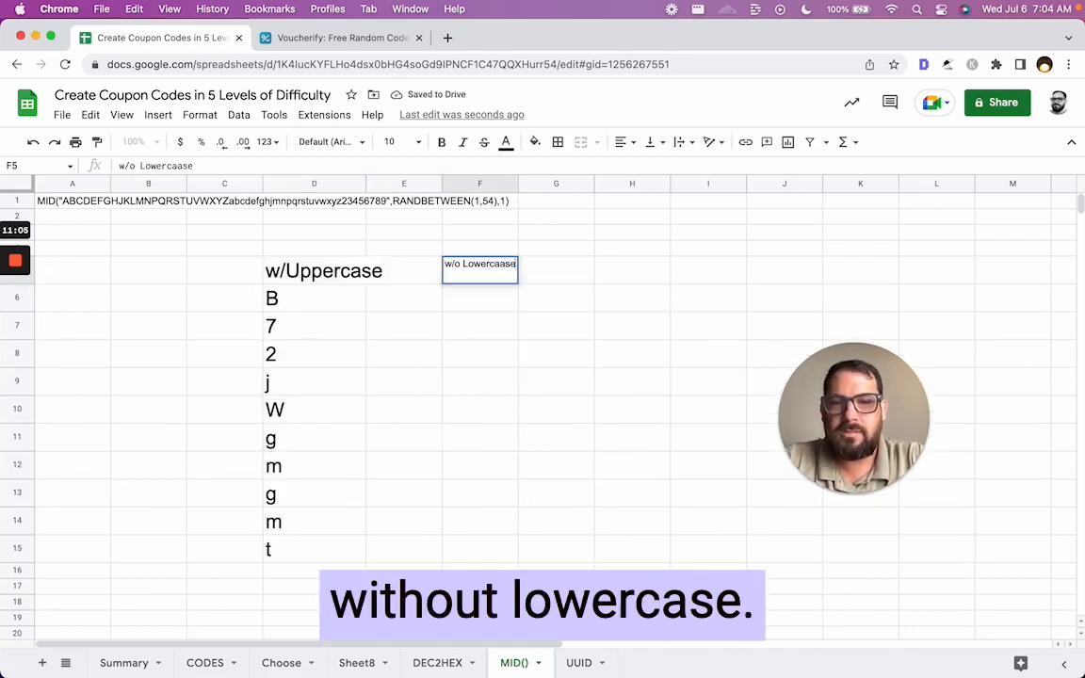
pyautogui.press('Return')
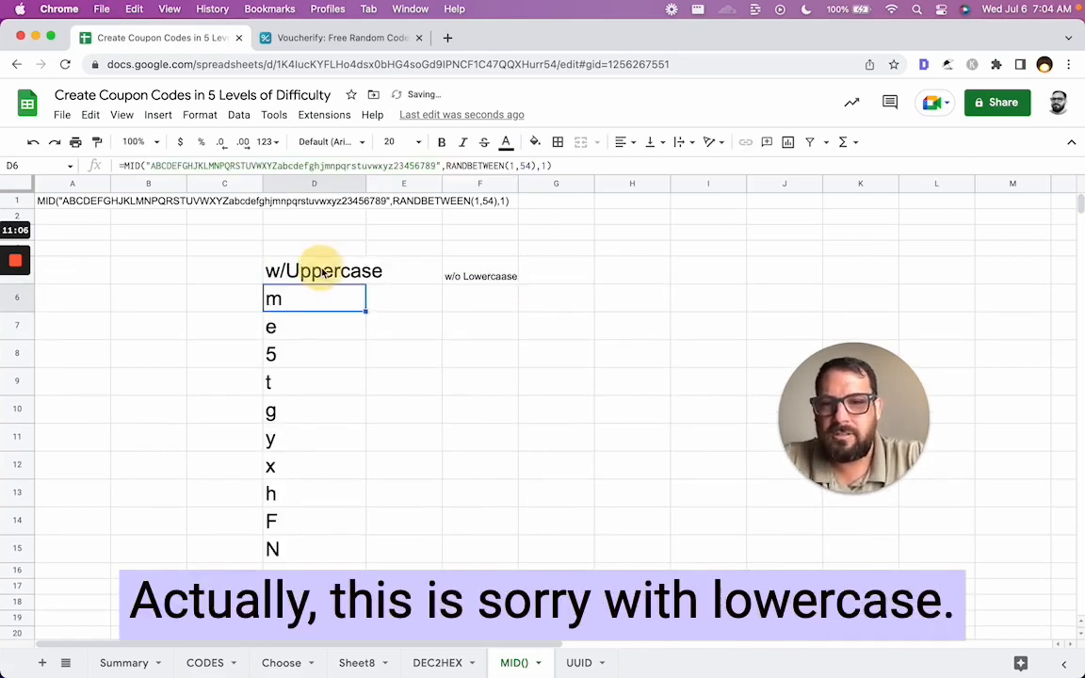
# Change the heading in D5 to "w/Lowercase"
pyautogui.click(385, 272)
pyautogui.doubleClick(384, 272)
pyautogui.write('w')
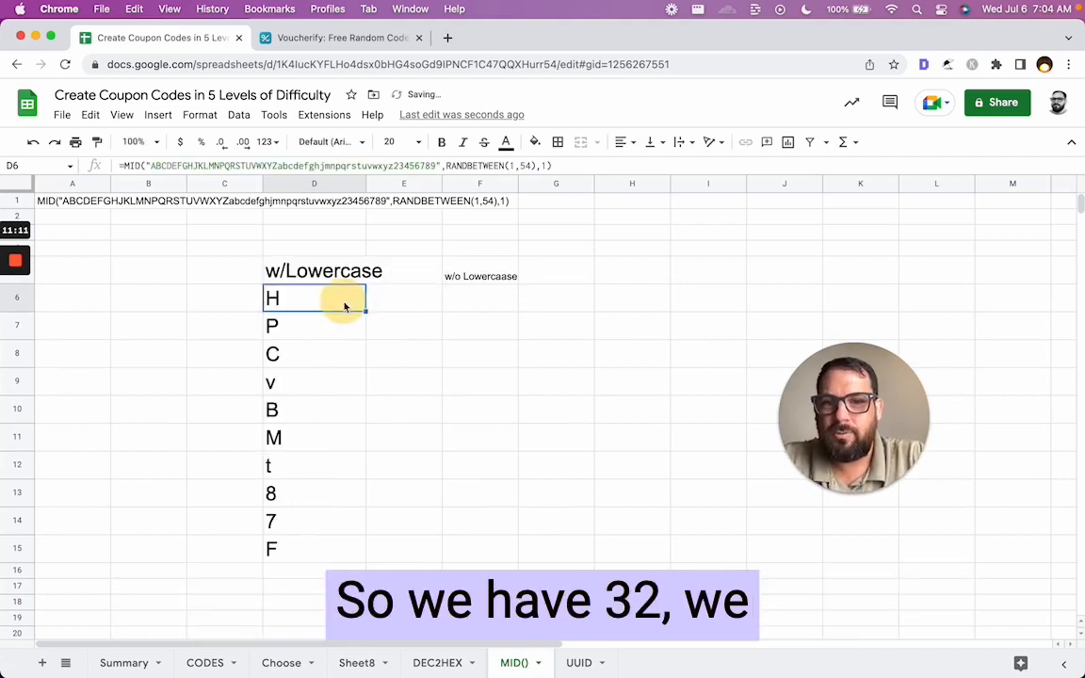
# Copy the MID formula text from D6 into F6, leaving D6 as it is
pyautogui.doubleClick(351, 299)
pyautogui.press('Escape')
pyautogui.press('super+v')
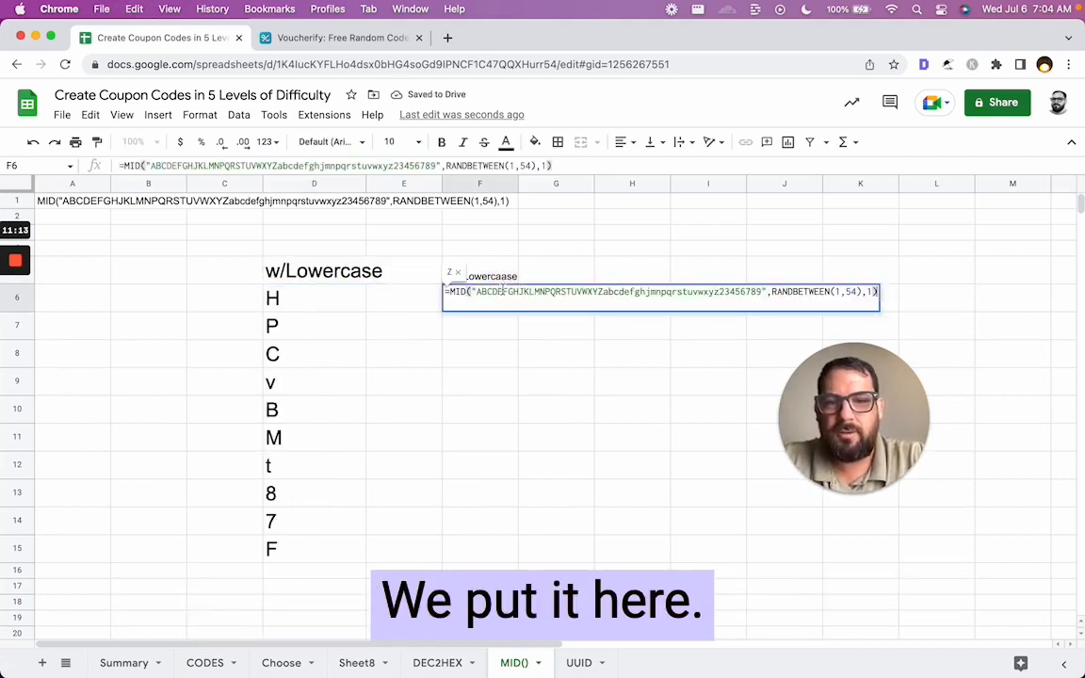
# Remove all lowercase letters from the character string in F6's MID formula, keeping "ABCDEFGHJKLMNPQRSTUVWXYZ23456789"
pyautogui.click(715, 293)
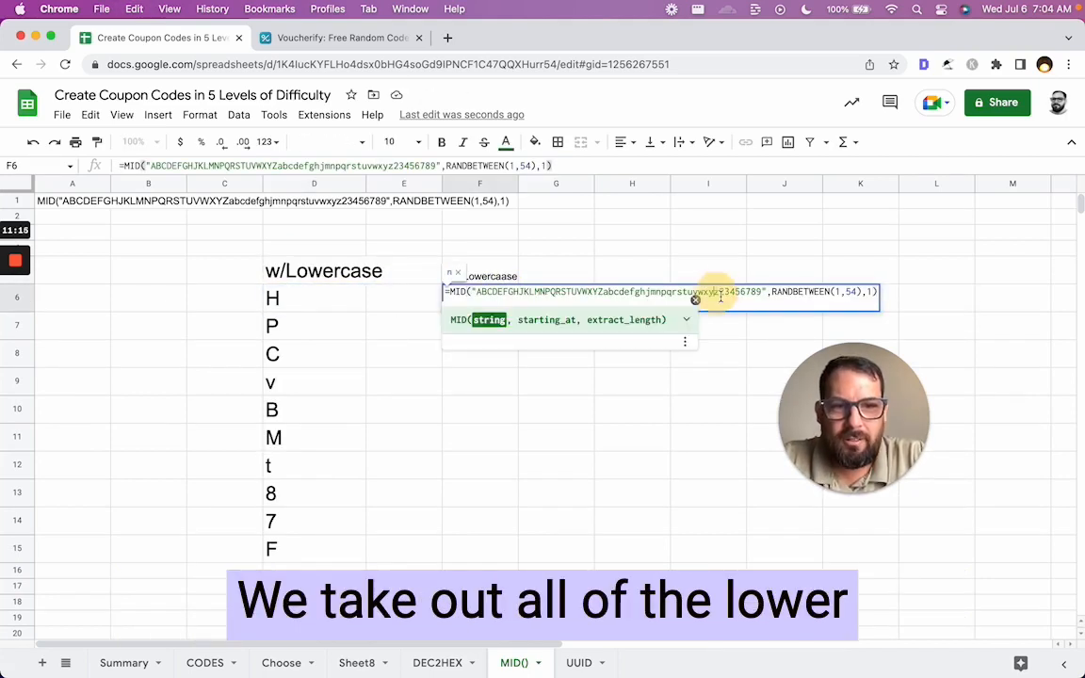
pyautogui.press('BackSpace')
pyautogui.press('BackSpace')
pyautogui.press('BackSpace')
pyautogui.press('BackSpace')
pyautogui.press('BackSpace')
pyautogui.press('BackSpace')
pyautogui.press('BackSpace')
pyautogui.press('BackSpace')
pyautogui.press('BackSpace')
pyautogui.press('BackSpace')
pyautogui.press('BackSpace')
pyautogui.press('BackSpace')
pyautogui.press('BackSpace')
pyautogui.press('BackSpace')
pyautogui.press('BackSpace')
pyautogui.press('BackSpace')
pyautogui.press('BackSpace')
pyautogui.press('BackSpace')
pyautogui.press('BackSpace')
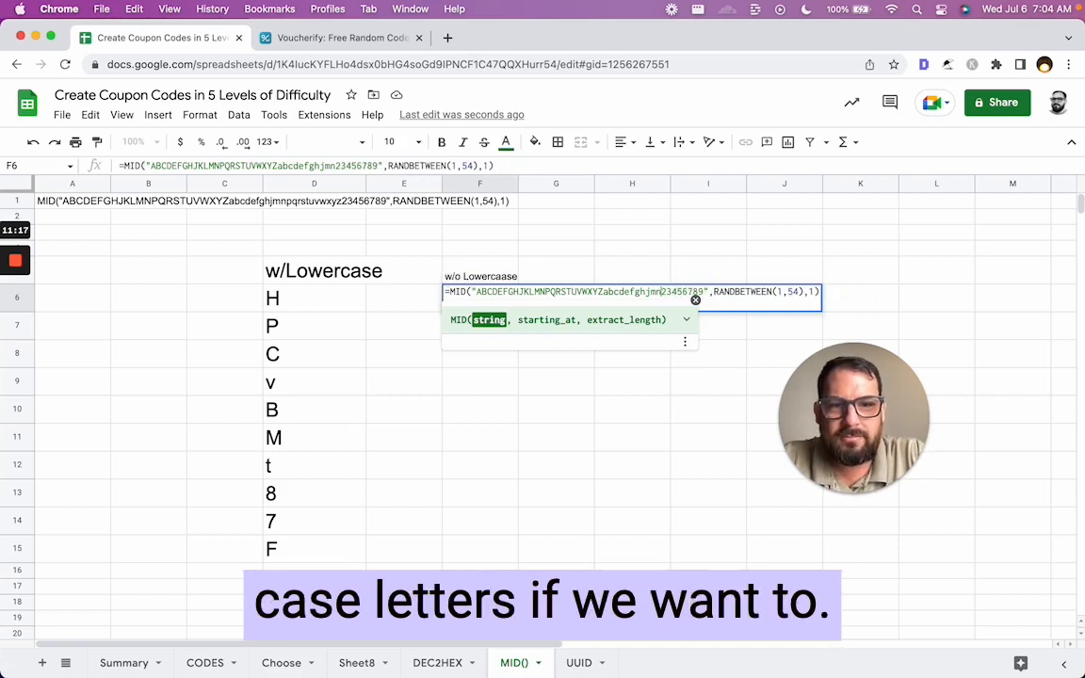
pyautogui.press('BackSpace')
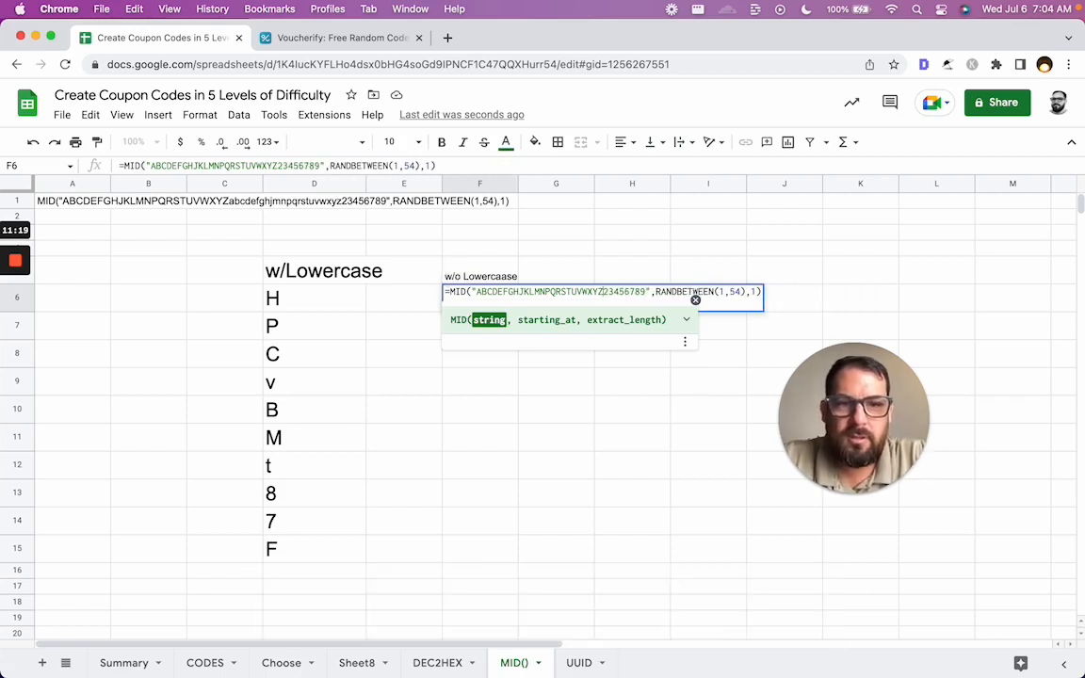
# Set the RANDBETWEEN upper limit in F6 to 32 and copy the formula down column F to row 1000
pyautogui.click(744, 293)
pyautogui.press('BackSpace')
pyautogui.press('BackSpace')
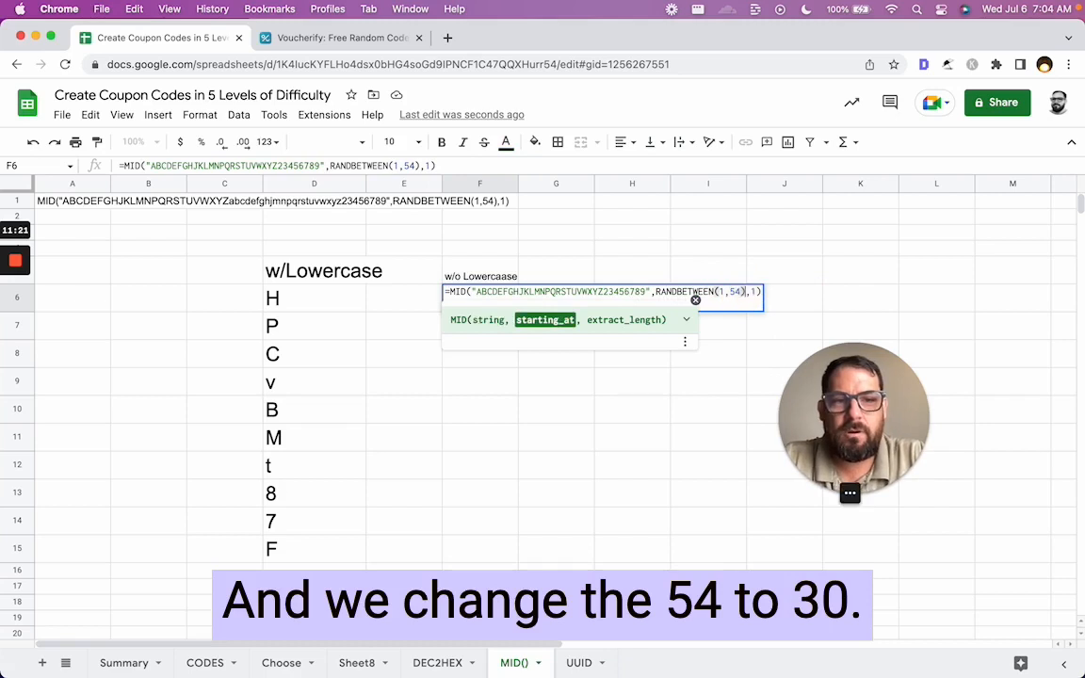
pyautogui.write('32')
pyautogui.press('Return')
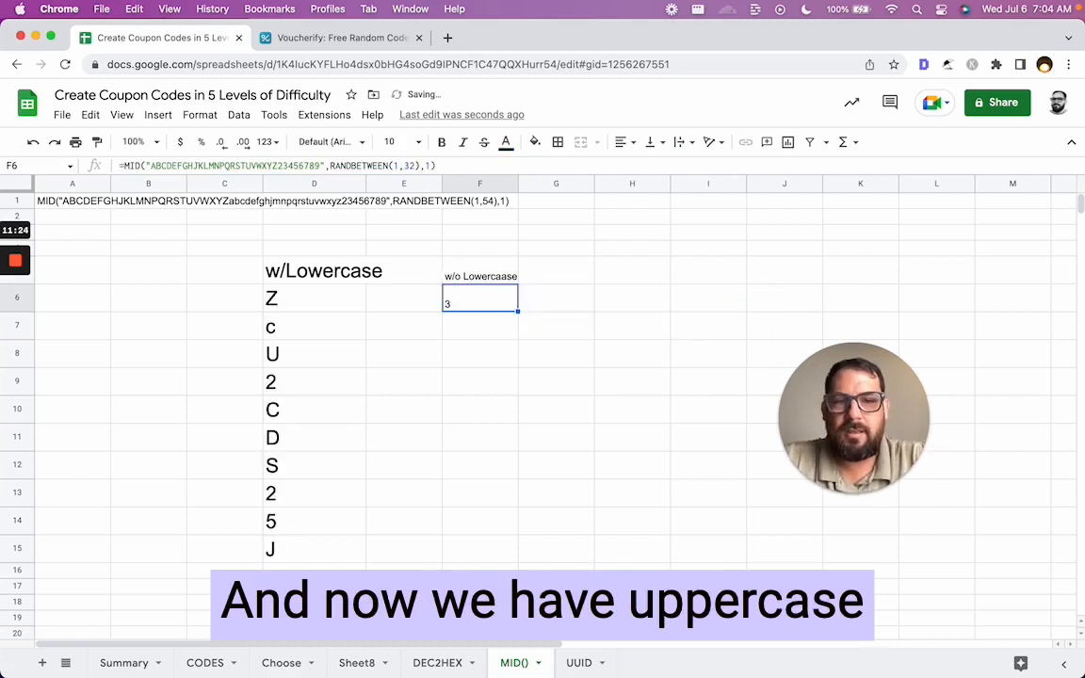
pyautogui.hotkey('ctrl', 'shift', 'Down')
pyautogui.hotkey('ctrl', 'Up')
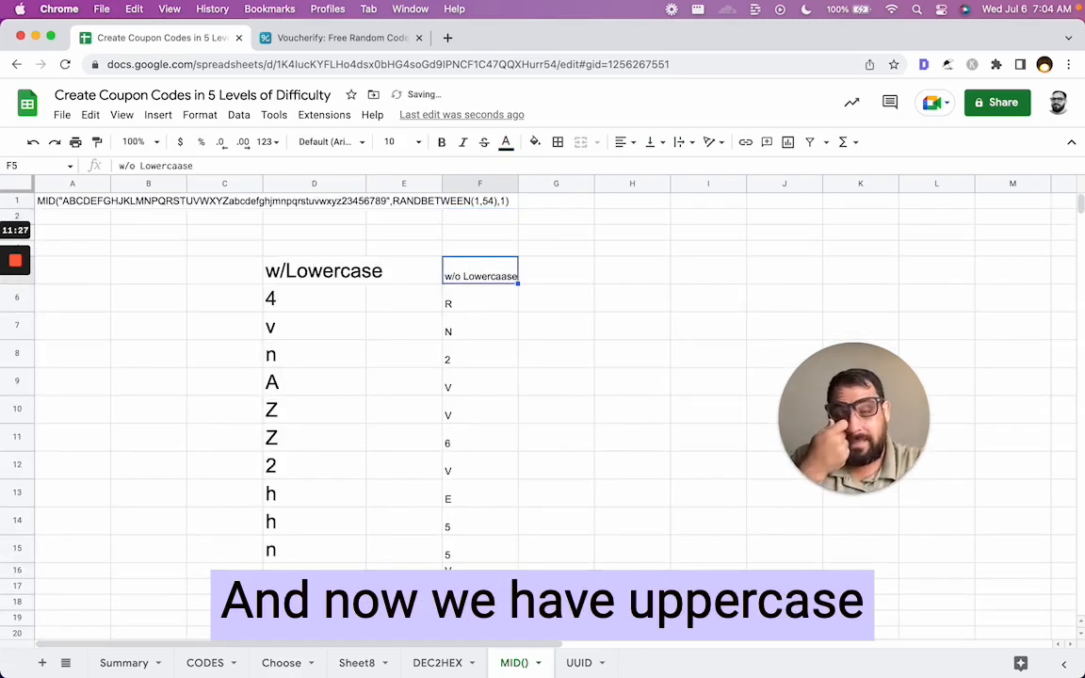
# Clear the formulas in F6:F1000 and the heading in F5
pyautogui.click(462, 304)
pyautogui.hotkey('ctrl', 'shift', 'Down')
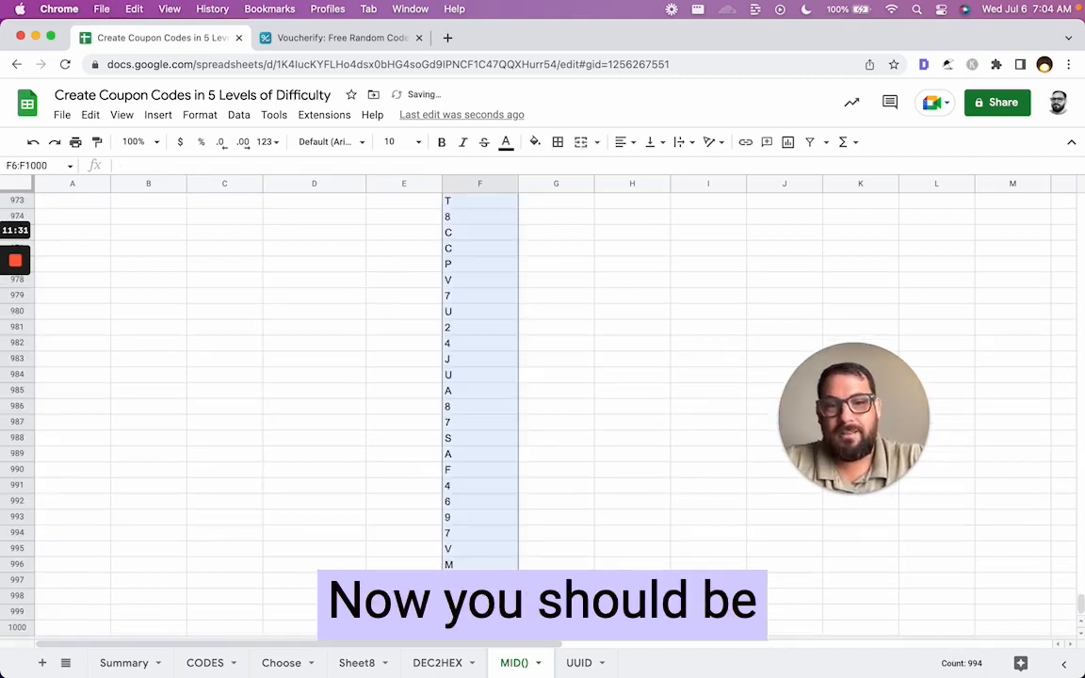
pyautogui.press('Delete')
pyautogui.press('Up')
pyautogui.press('Up')
pyautogui.press('Down')
pyautogui.press('Delete')
# Cut the MID expression from D6 and reinsert it as the first argument of a CONCATENATE function in that cell
pyautogui.press('Left')
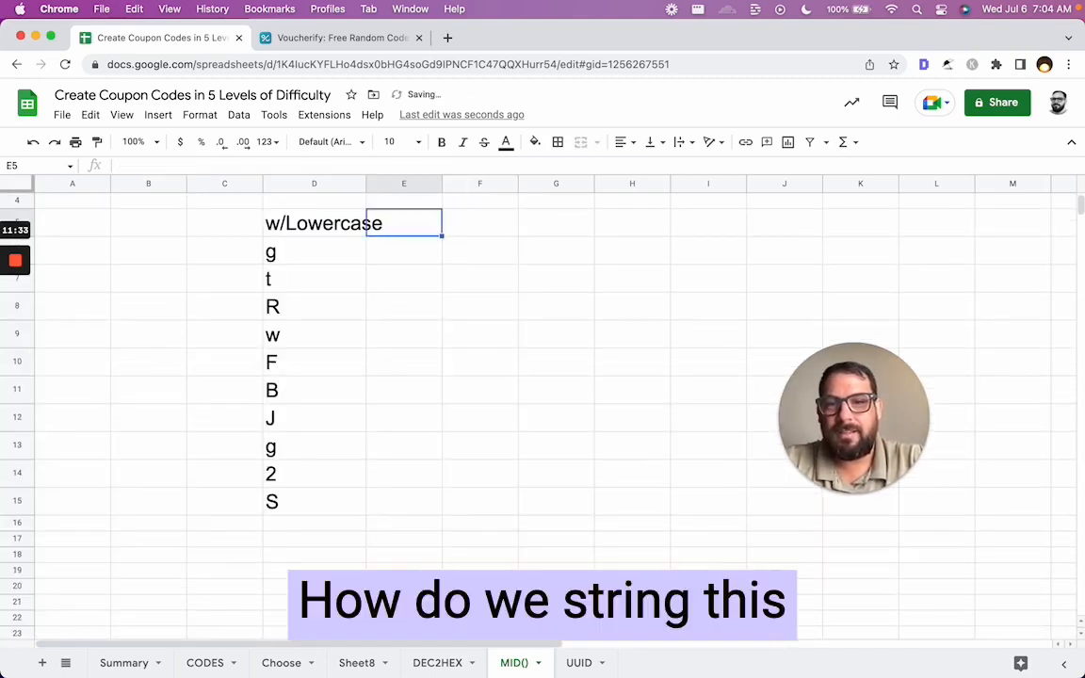
pyautogui.press('Left')
pyautogui.press('Down')
pyautogui.scroll(2, 412, 373)
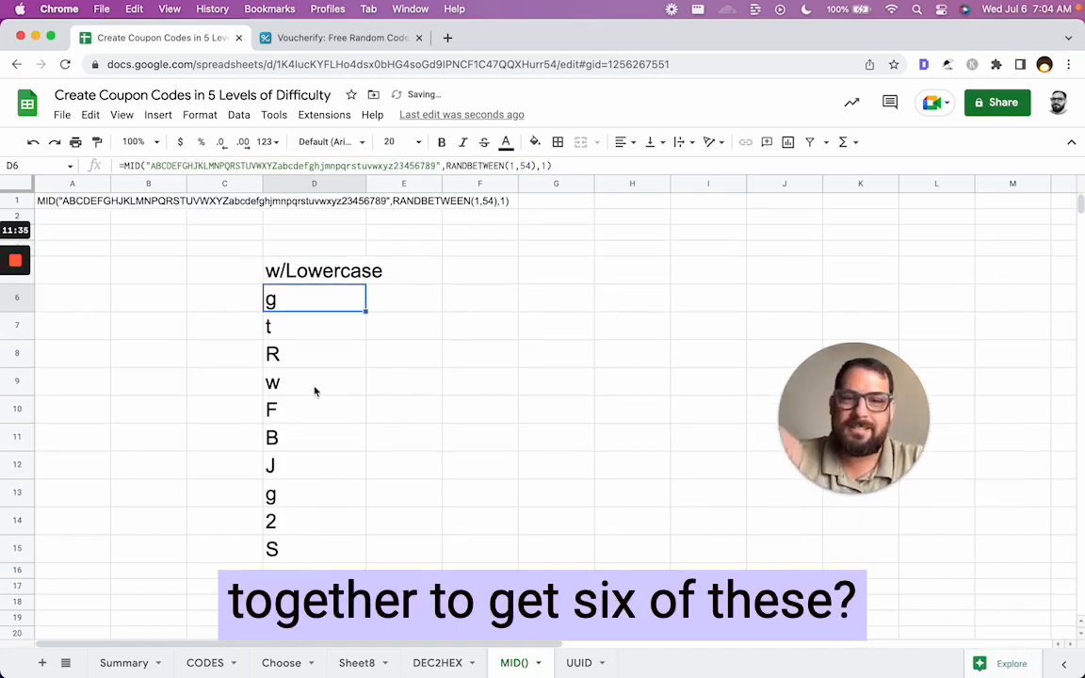
pyautogui.doubleClick(274, 302)
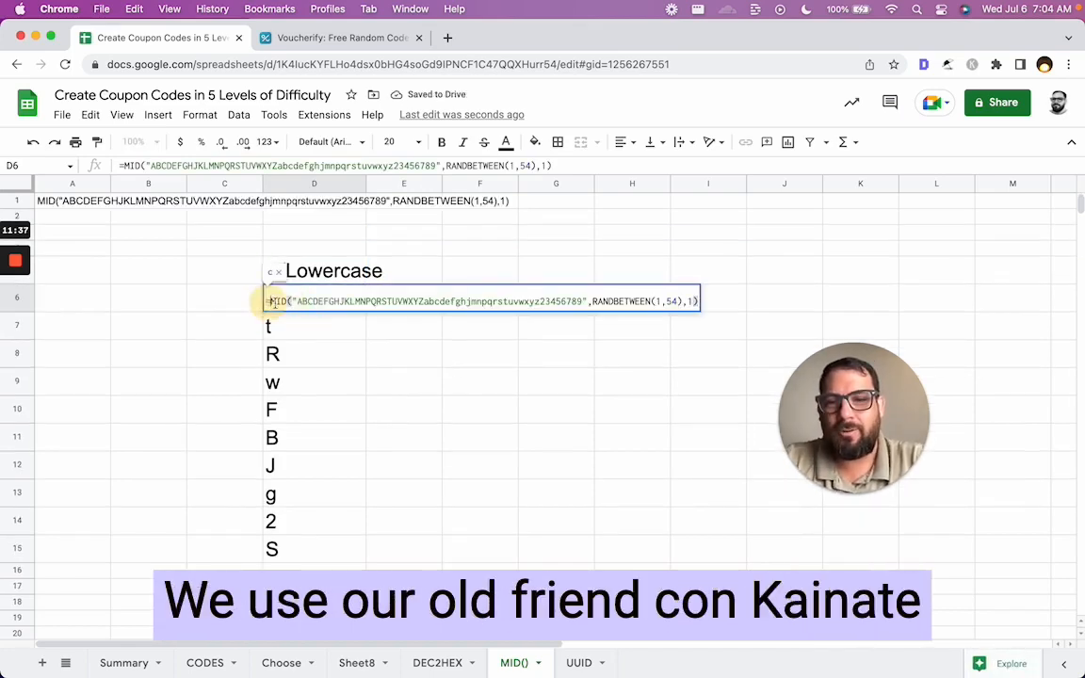
pyautogui.click(680, 301)
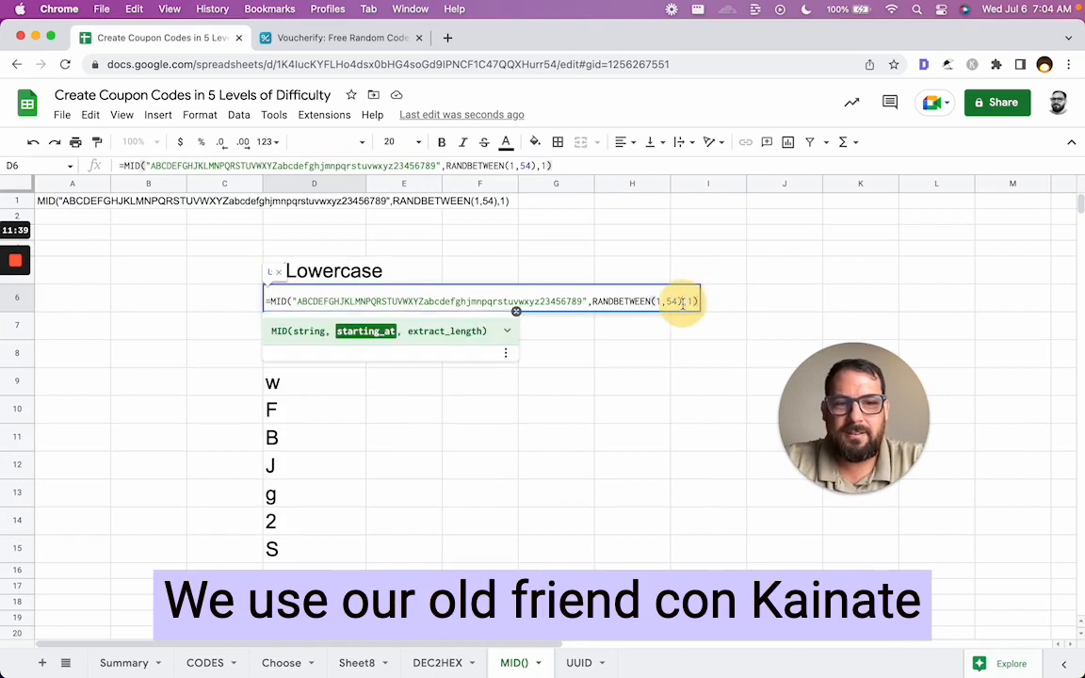
pyautogui.press('super+Left')
pyautogui.press('Right')
pyautogui.press('shift+super+Right')
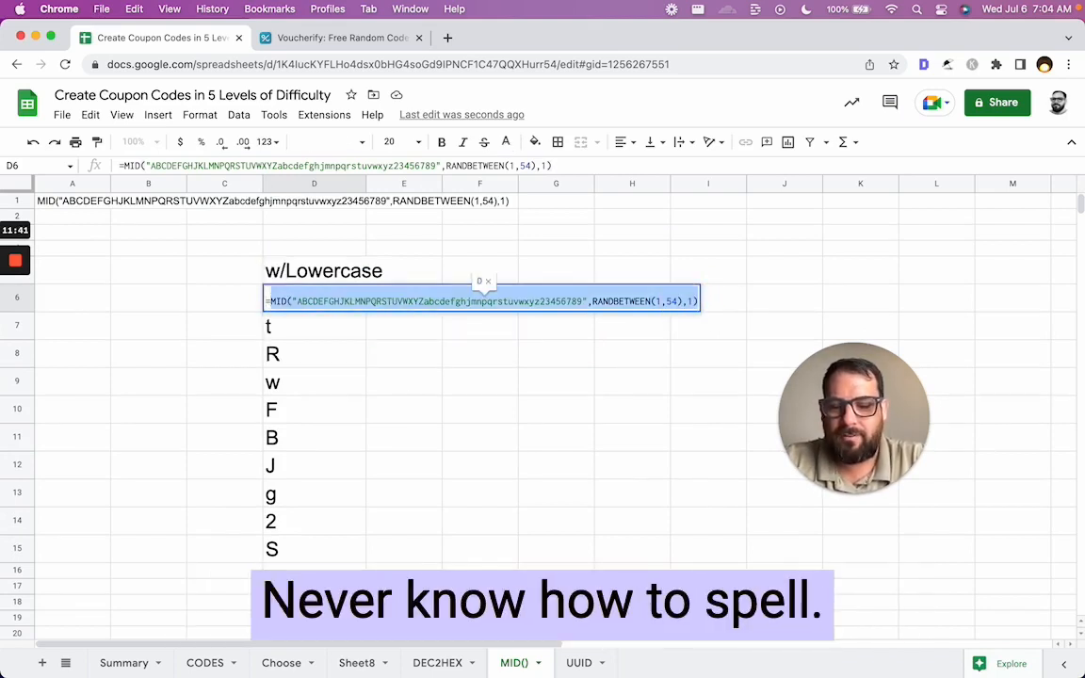
pyautogui.hotkey('ctrl', 'x')
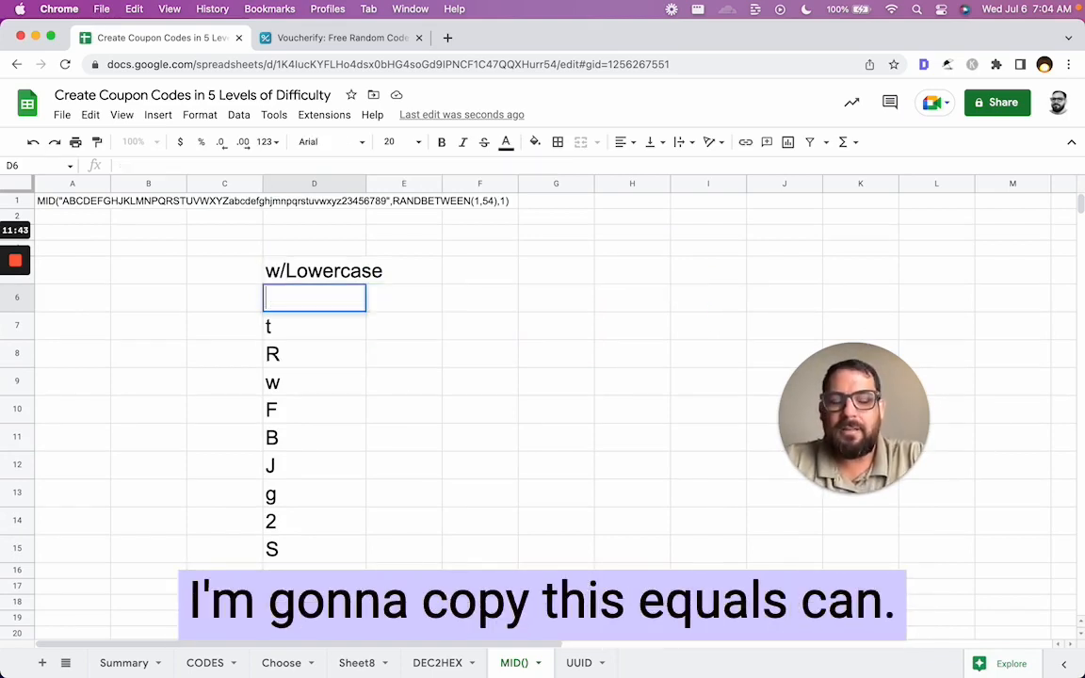
pyautogui.write('Conc')
pyautogui.press('Down')
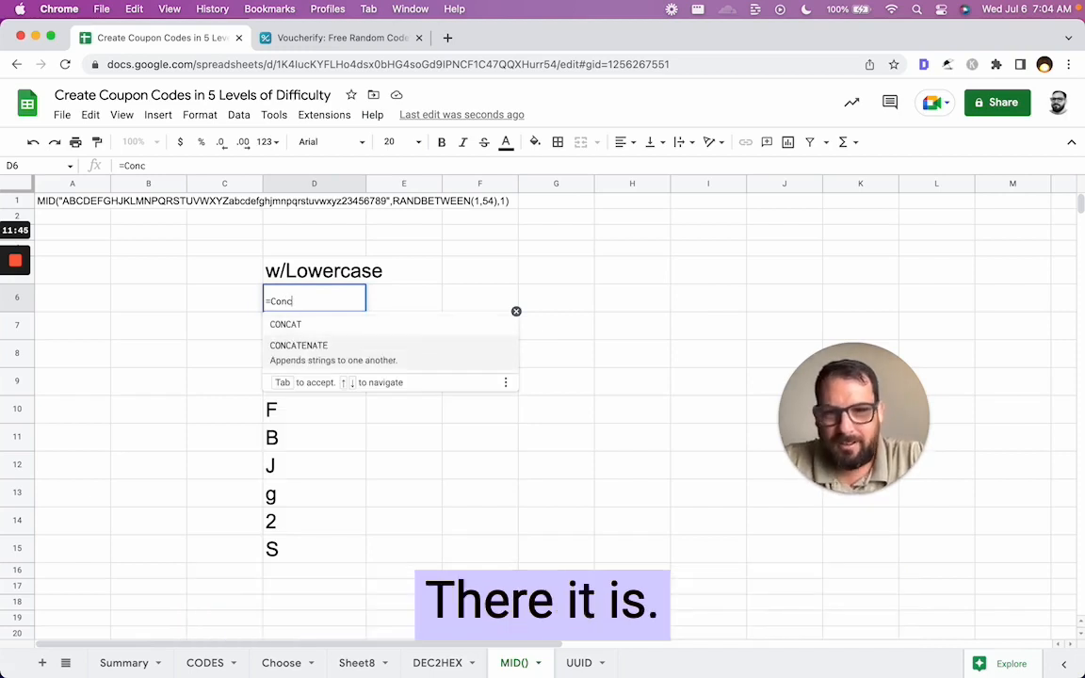
pyautogui.press('Tab')
pyautogui.press('super+v')
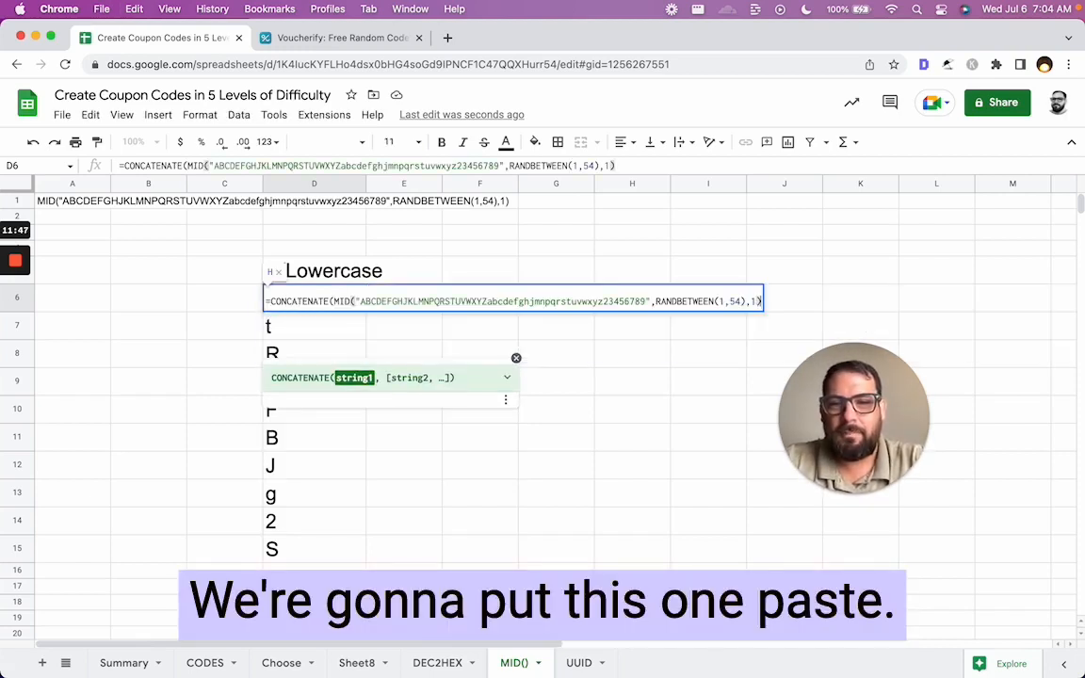
# Add five more comma-separated copies of the MID expression to D6's CONCATENATE, making six in total, and complete the formula
pyautogui.write(',')
pyautogui.press('super+v')
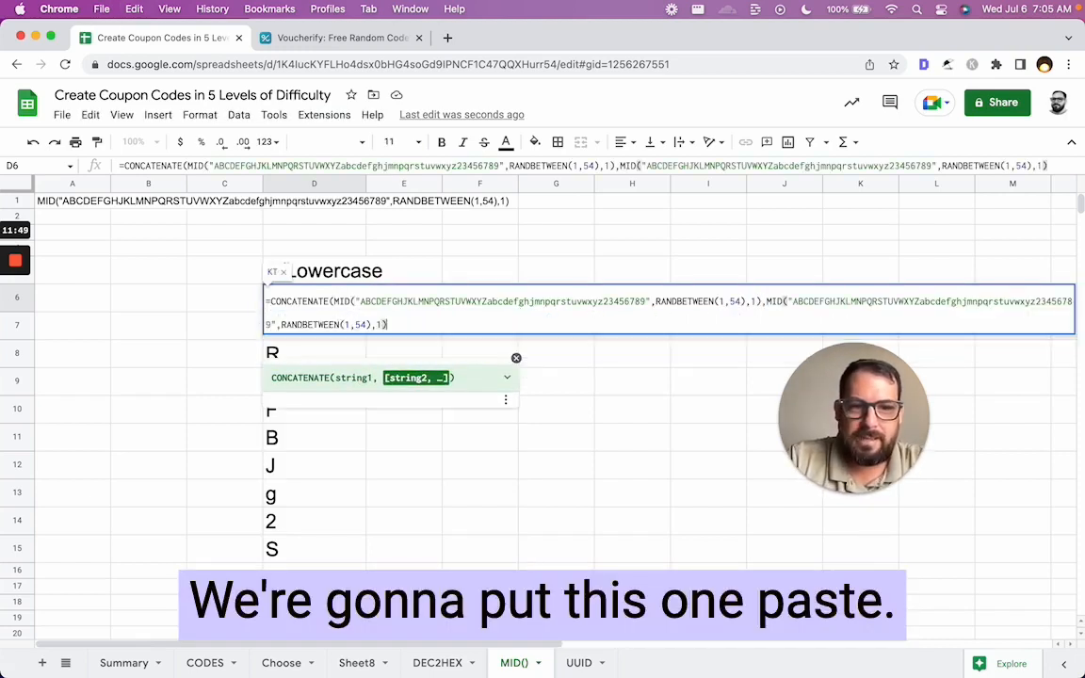
pyautogui.write(',')
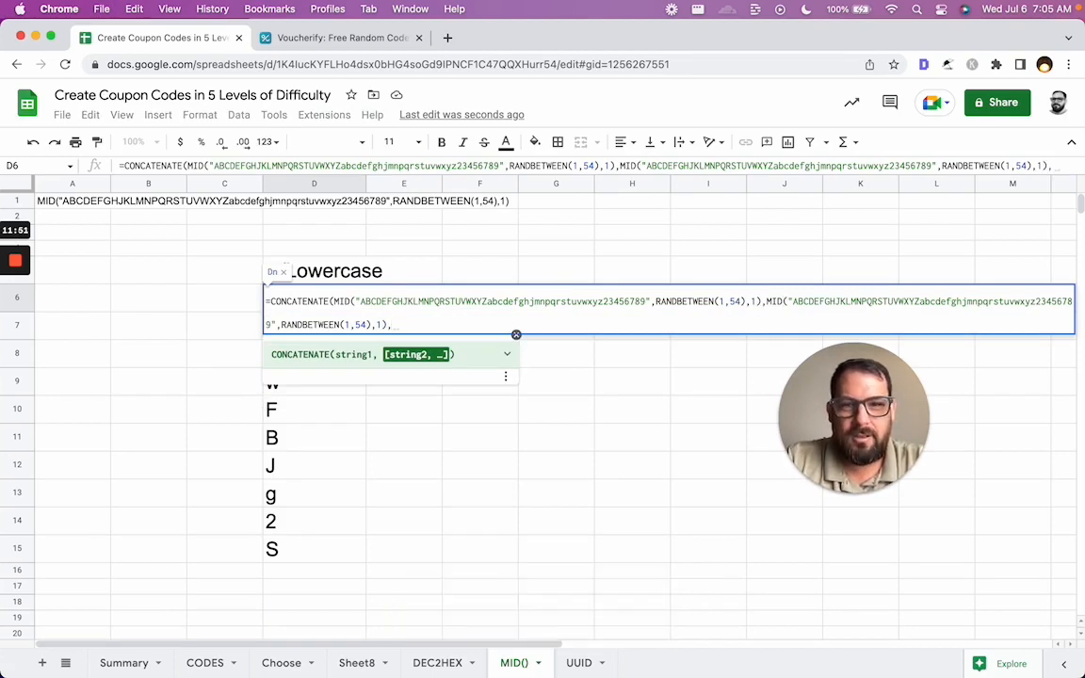
pyautogui.press('super+v')
pyautogui.write(',')
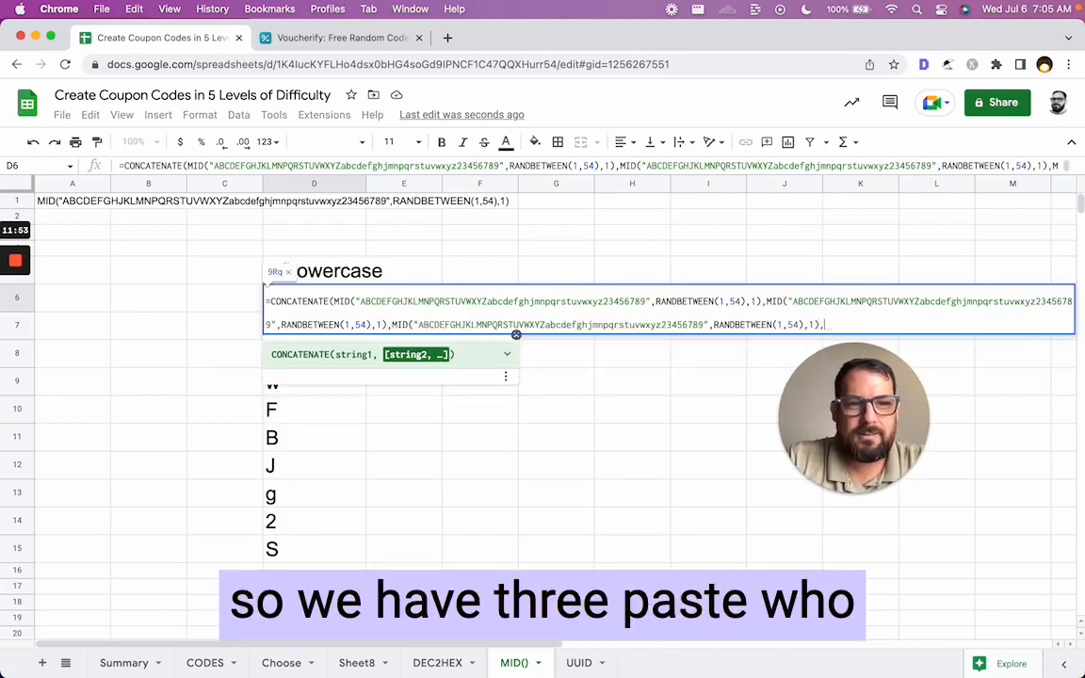
pyautogui.press('super+v')
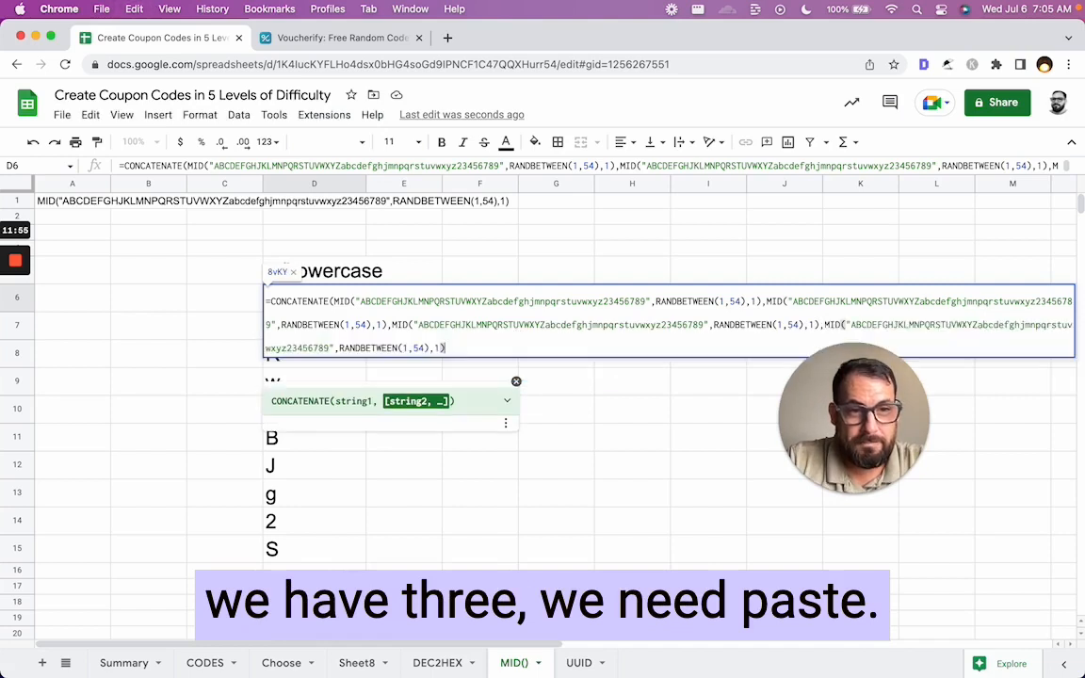
pyautogui.write(',')
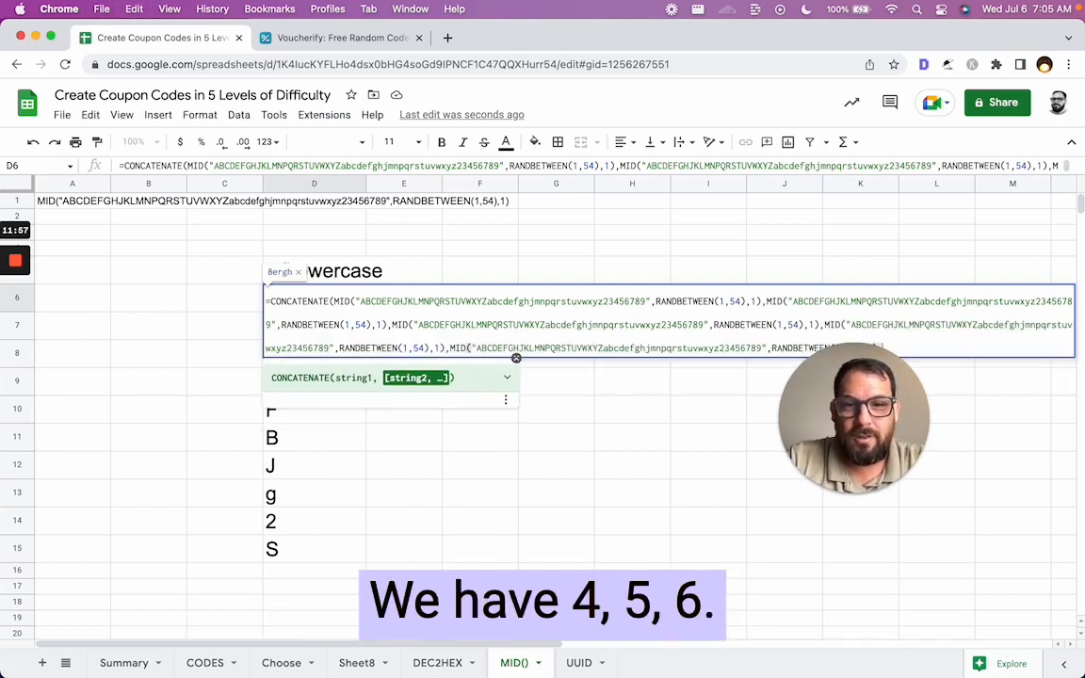
pyautogui.press('super+v')
pyautogui.write(')')
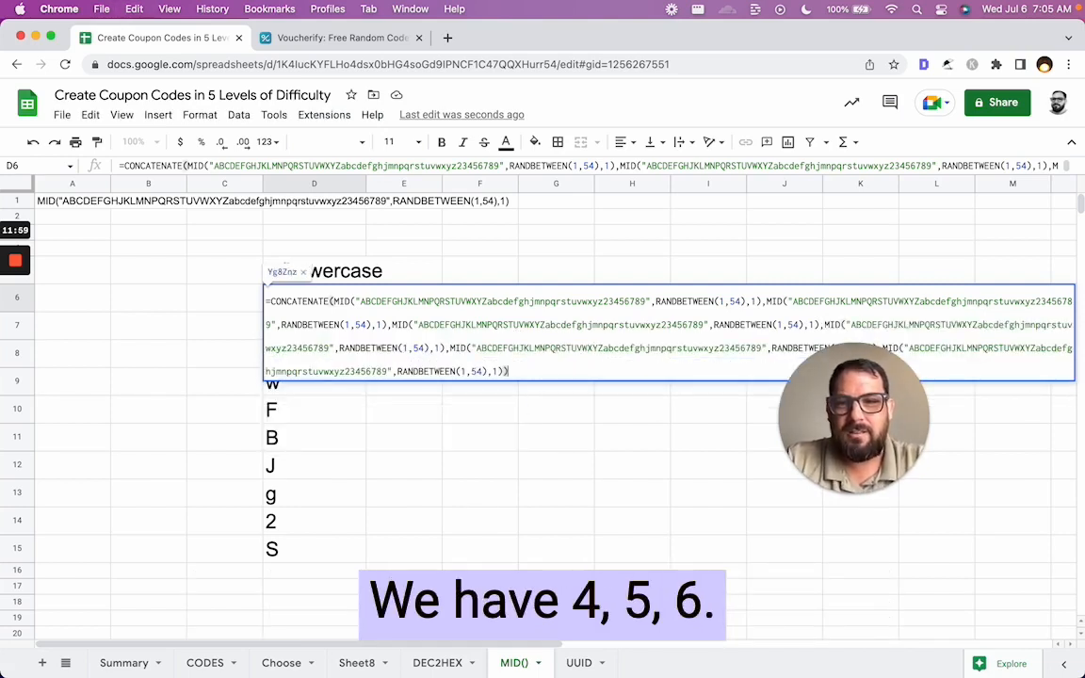
pyautogui.press('Return')
# Copy the CONCATENATE formula from D6 down column D to row 1000 and return to D6
pyautogui.press('Up')
pyautogui.press('super+c')
pyautogui.press('shift+super+Down')
pyautogui.press('shift+super+Down')
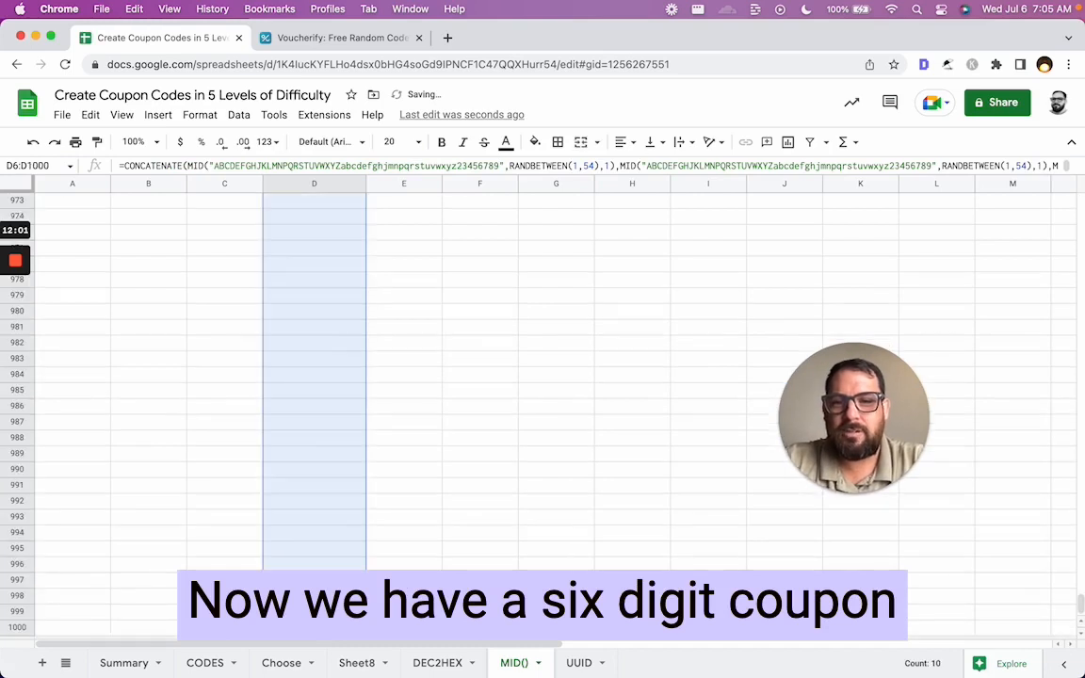
pyautogui.press('super+v')
pyautogui.press('Up')
pyautogui.press('Up')
pyautogui.press('Down')
pyautogui.press('Down')
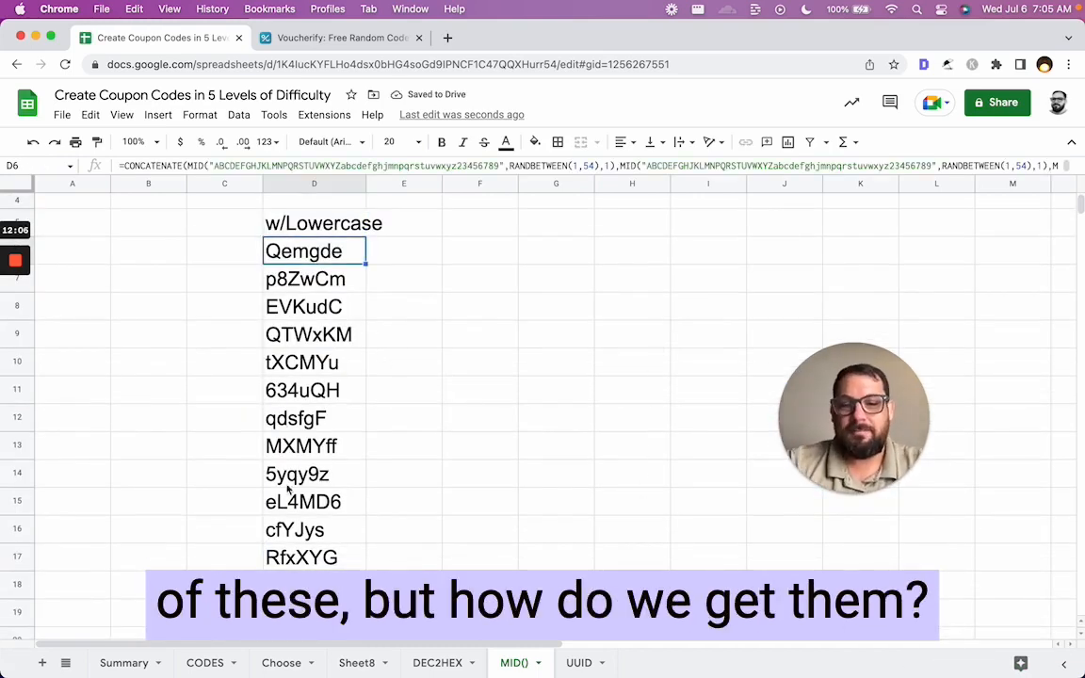
# Duplicate the MID() sheet
pyautogui.click(538, 663)
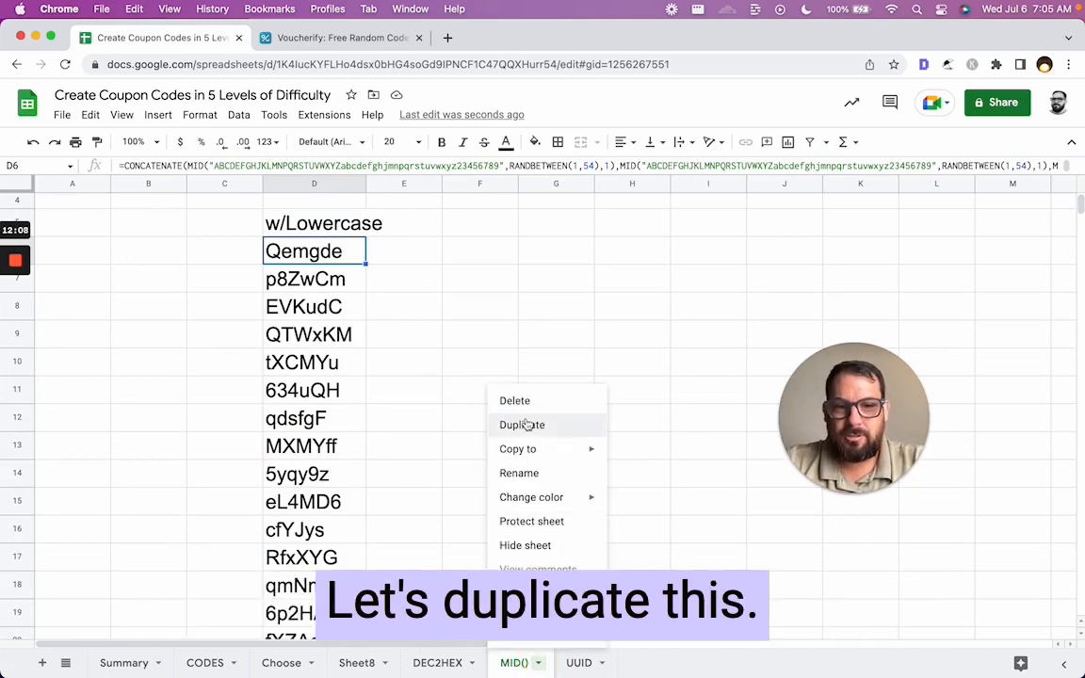
pyautogui.click(524, 425)
# Delete columns A to C on the duplicated sheet and clear the w/Lowercase label from A5
pyautogui.moveTo(71, 184); pyautogui.dragTo(212, 188)
pyautogui.rightClick(218, 193)
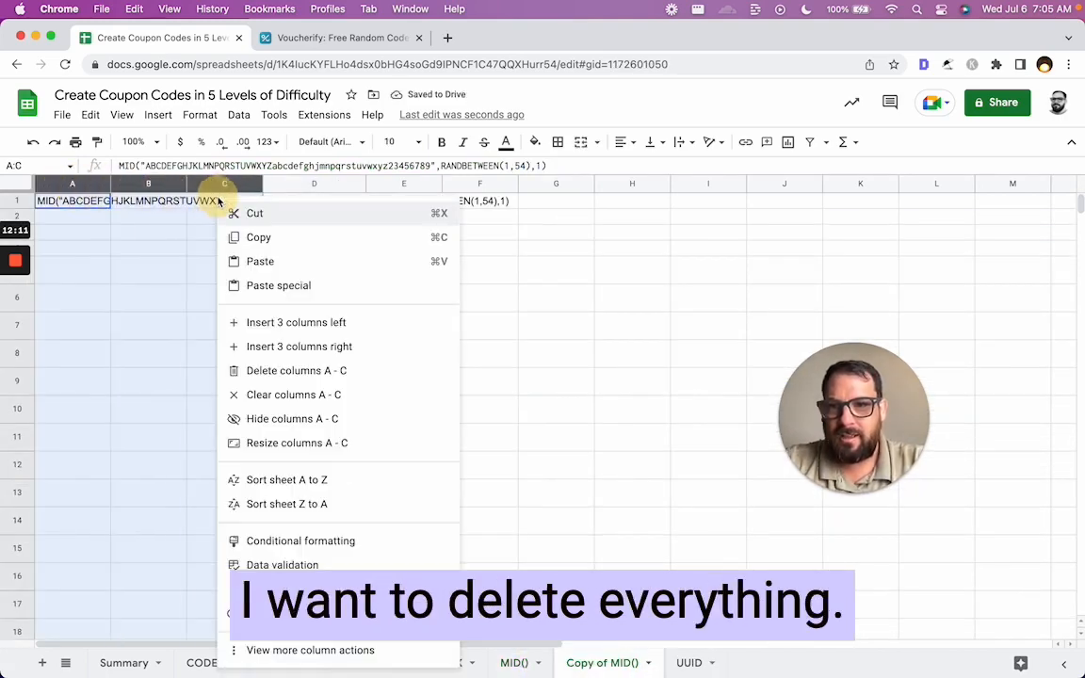
pyautogui.click(250, 370)
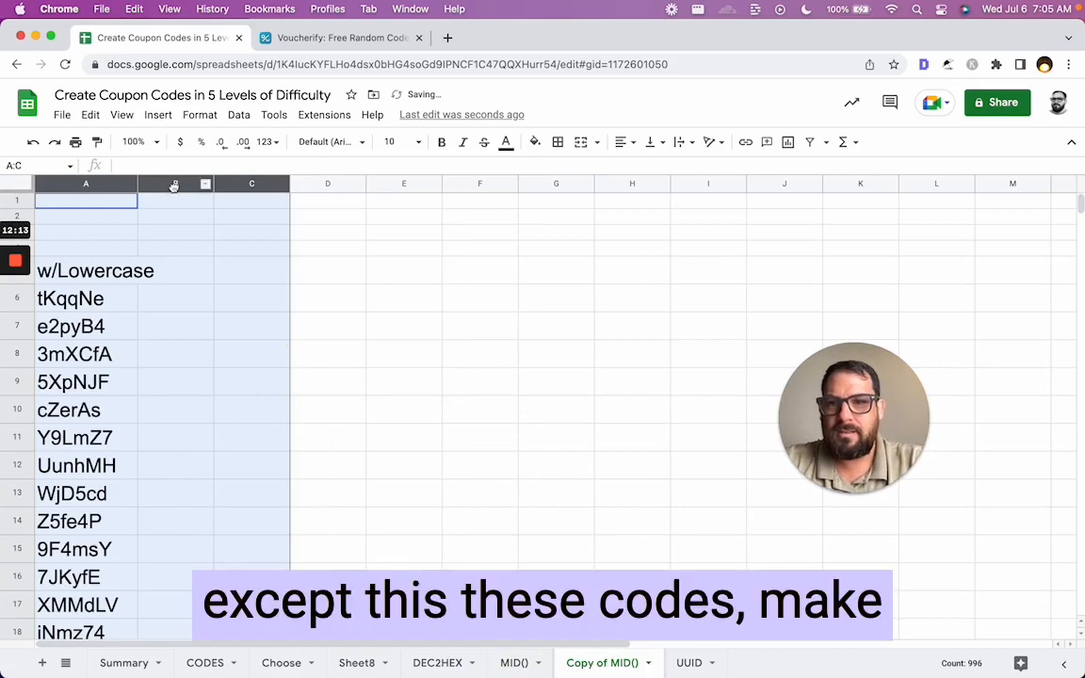
pyautogui.click(85, 244)
pyautogui.click(85, 271)
pyautogui.press('Delete')
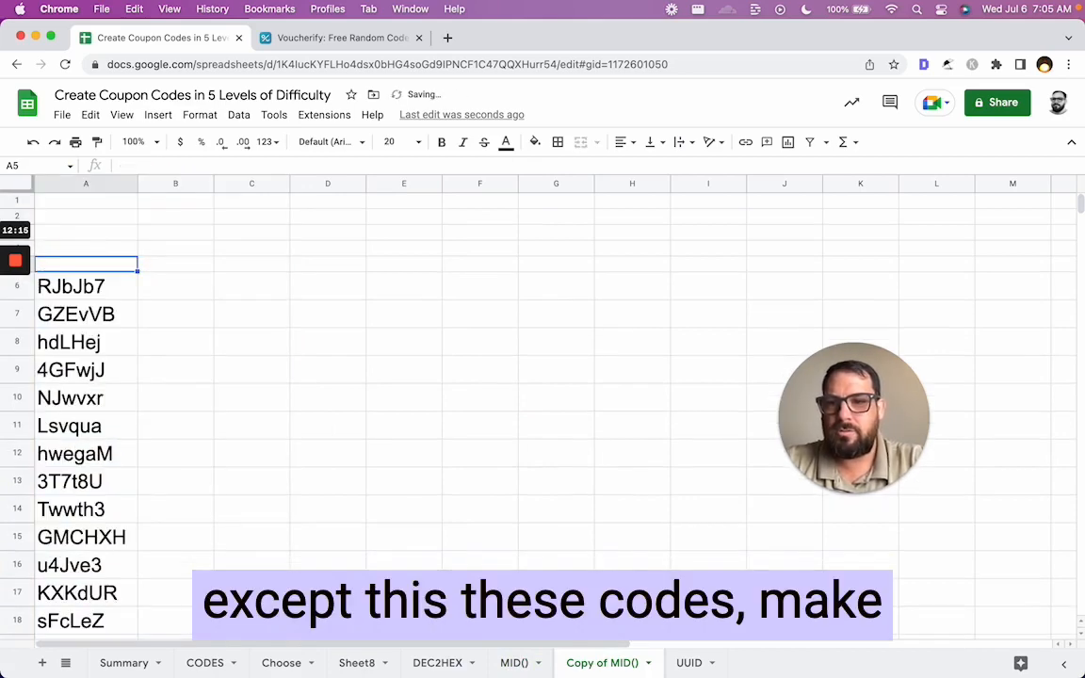
# Copy the CONCATENATE formula from A6 into the cells above it, A5 up to A1
pyautogui.press('Up')
pyautogui.press('super+c')
pyautogui.press('Down')
pyautogui.press('Down')
pyautogui.press('super+c')
pyautogui.press('Up')
pyautogui.press('super+v')
pyautogui.press('Up')
pyautogui.press('super+v')
pyautogui.press('Up')
pyautogui.press('super+v')
pyautogui.press('Up')
pyautogui.press('super+v')
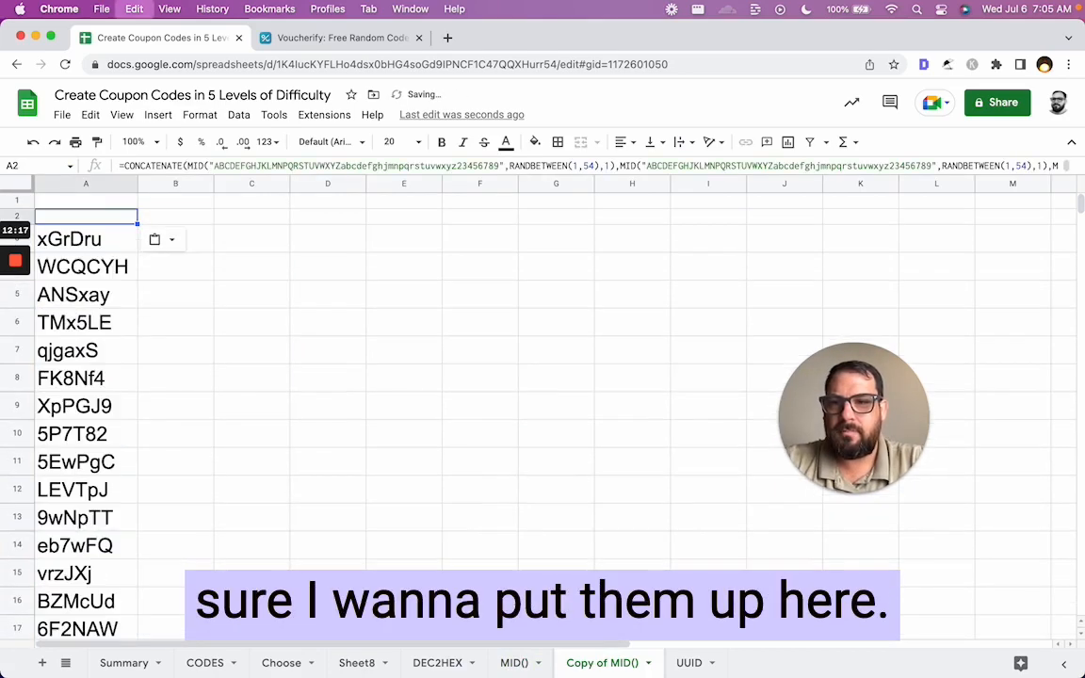
pyautogui.press('Up')
pyautogui.press('super+v')
pyautogui.press('Right')
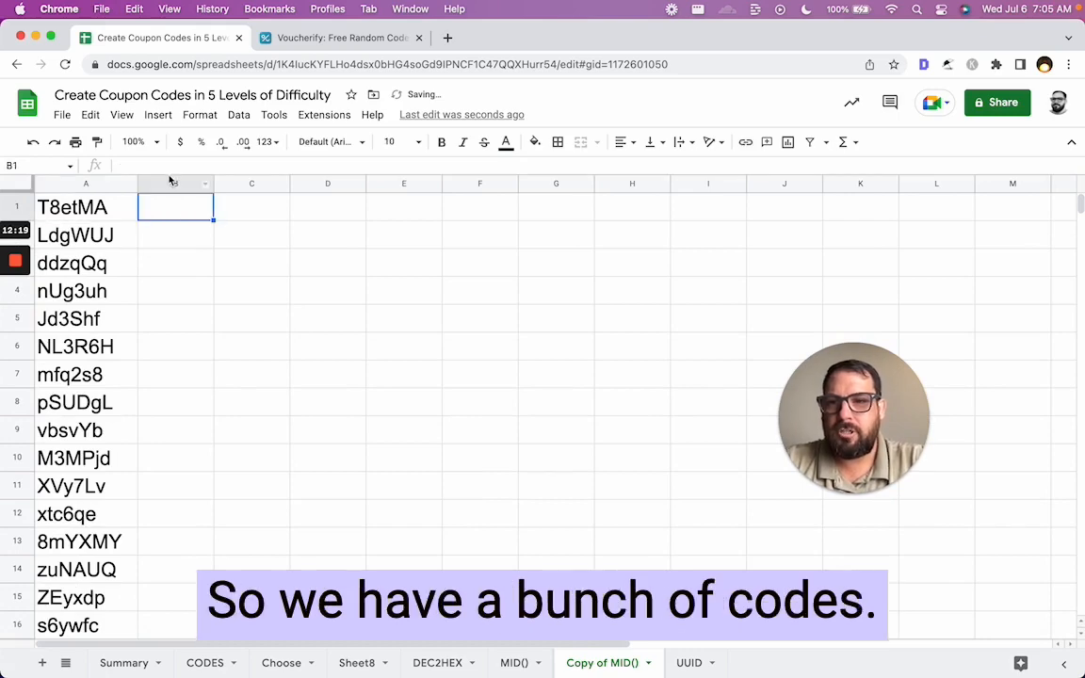
# Delete the empty columns B to W so only the code column remains
pyautogui.click(165, 184)
pyautogui.press('super+shift+Right')
pyautogui.rightClick(193, 184)
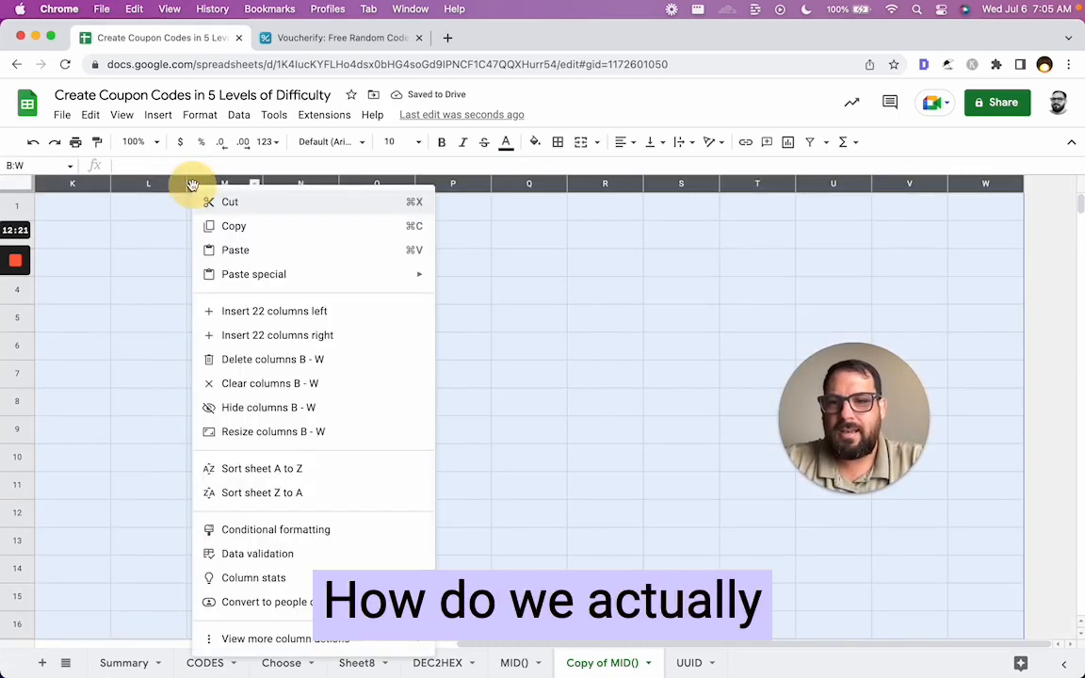
pyautogui.click(303, 369)
pyautogui.press('Down')
pyautogui.press('Down')
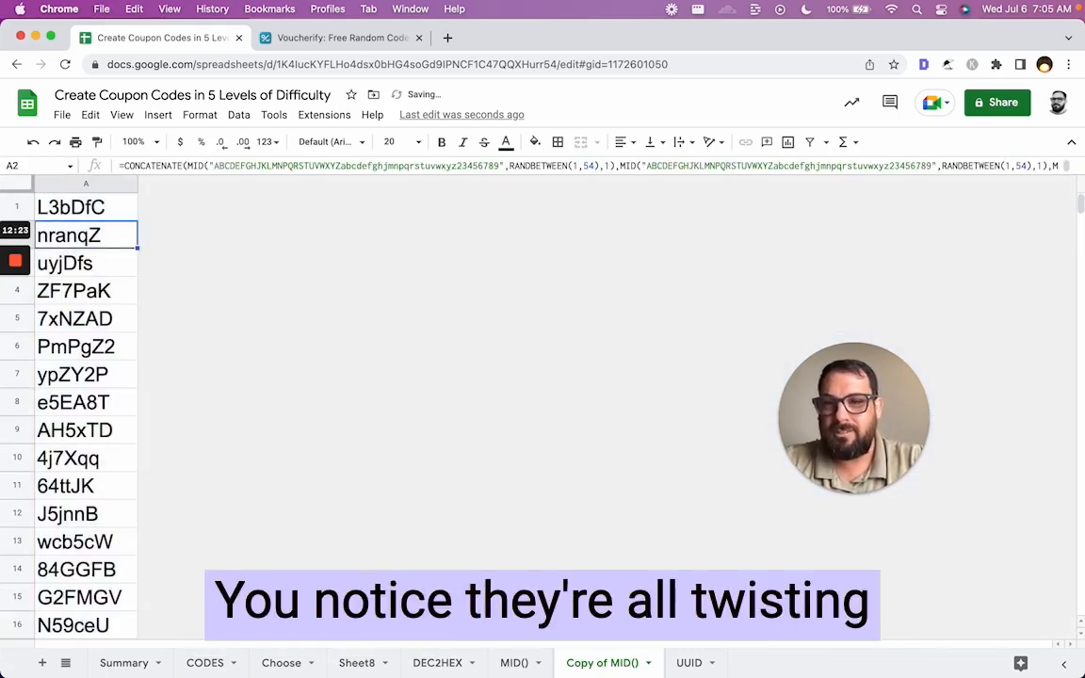
# Add 9000 more rows at the bottom of the code sheet
pyautogui.press('super+Down')
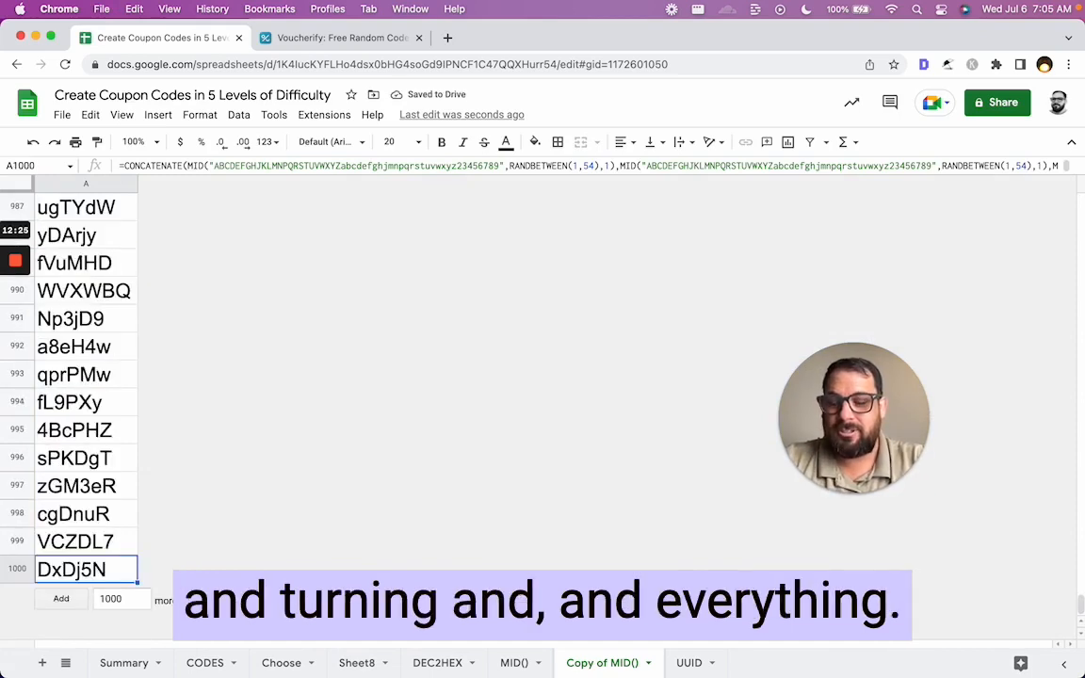
pyautogui.write('0')
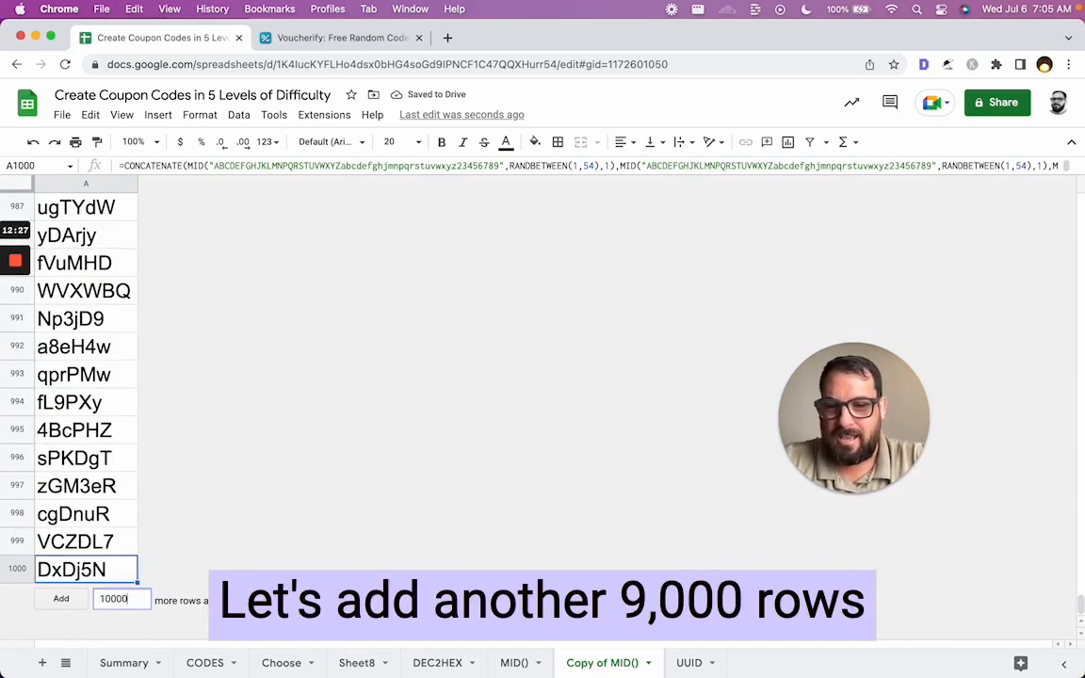
pyautogui.press('BackSpace')
pyautogui.press('BackSpace')
pyautogui.press('BackSpace')
pyautogui.write('9000')
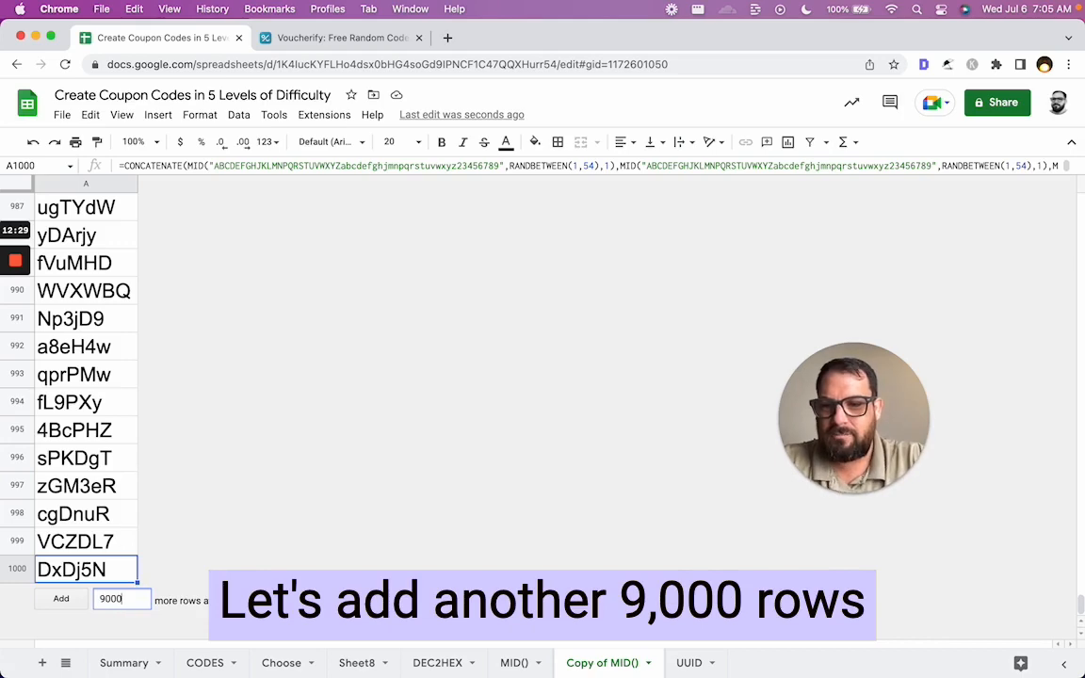
pyautogui.press('Return')
# Paste the CONCATENATE formula into the new rows of column A, from A1001 to A10000
pyautogui.press('super+Up')
pyautogui.press('super+Down')
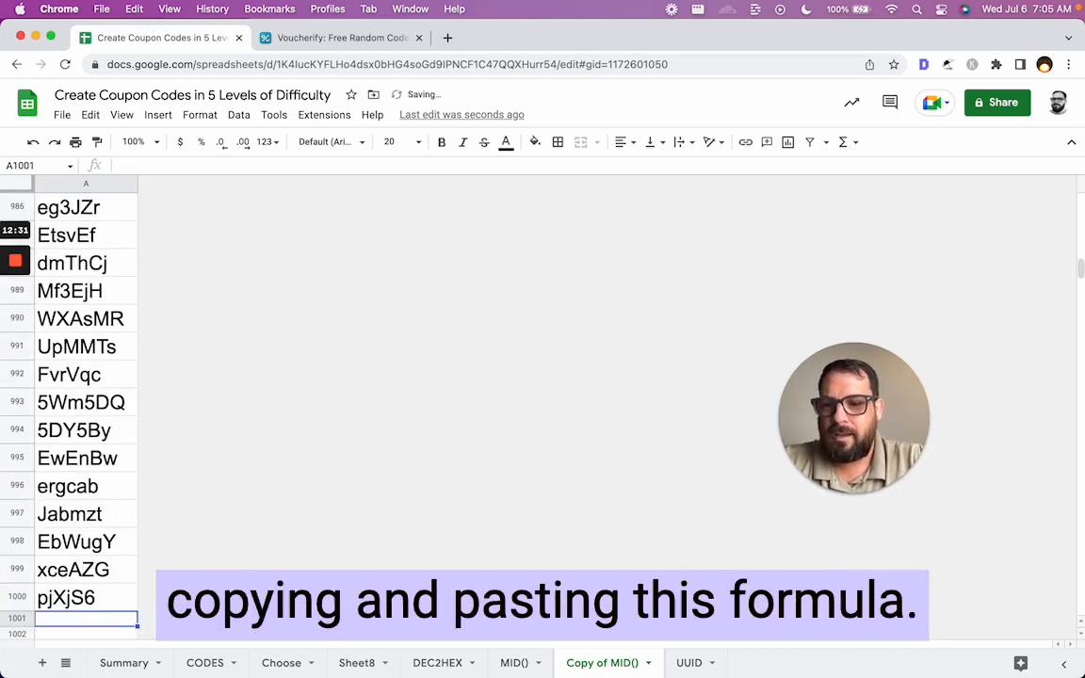
pyautogui.press('shift+super+Down')
pyautogui.press('super+v')
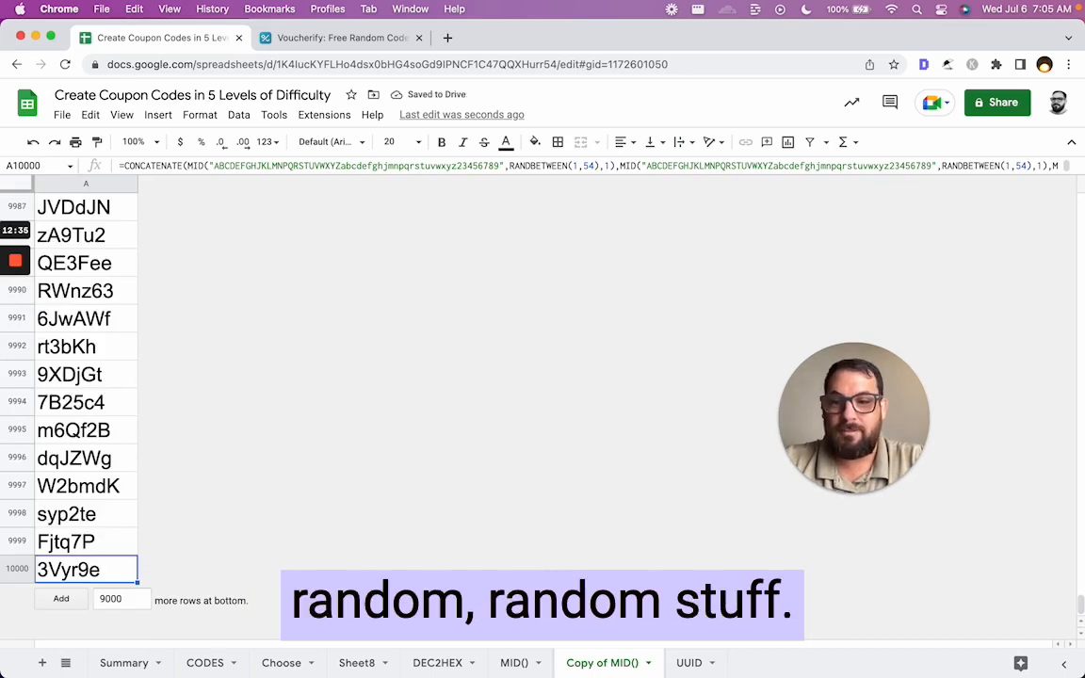
# Copy all of column A and paste it back over itself as values only
pyautogui.press('super+Up')
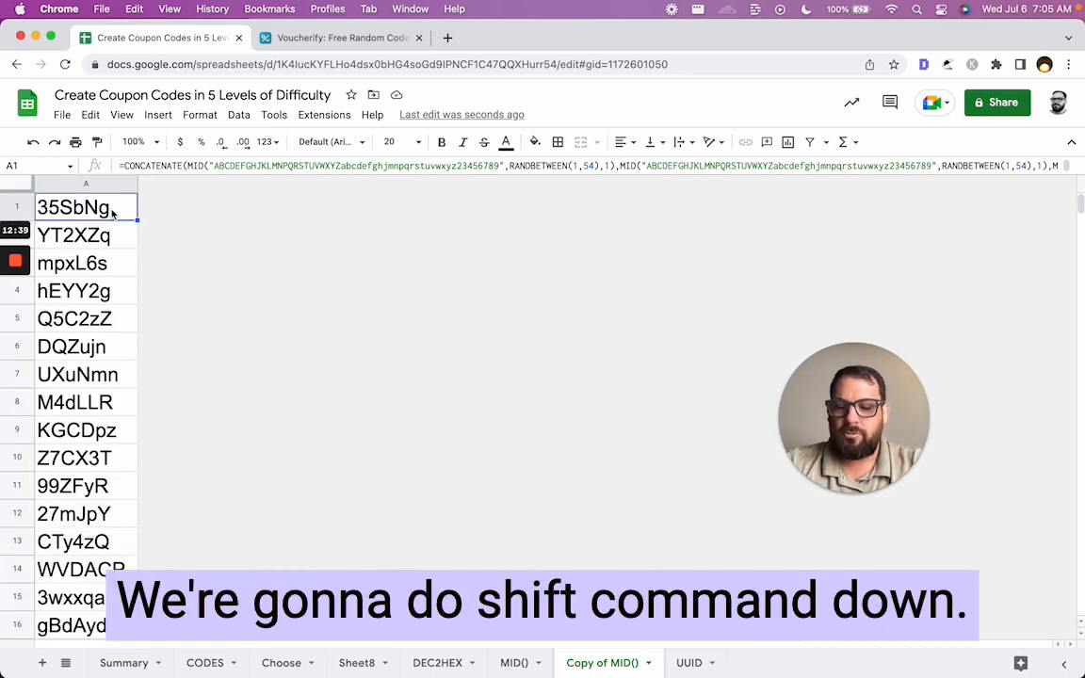
pyautogui.press('shift+super+Down')
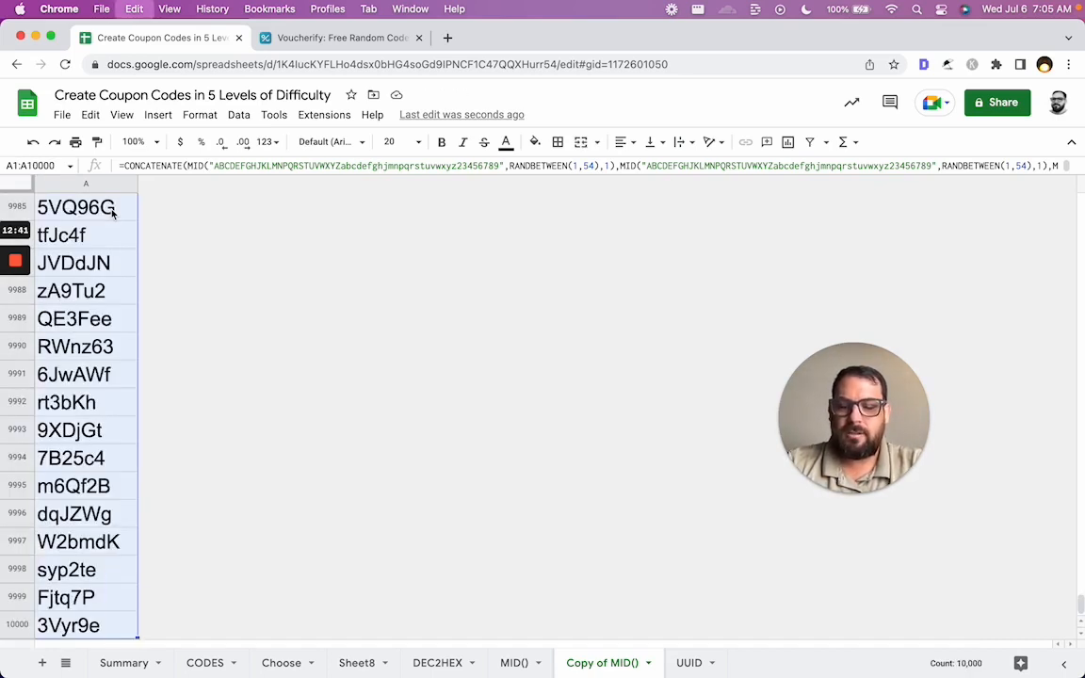
pyautogui.click(112, 185)
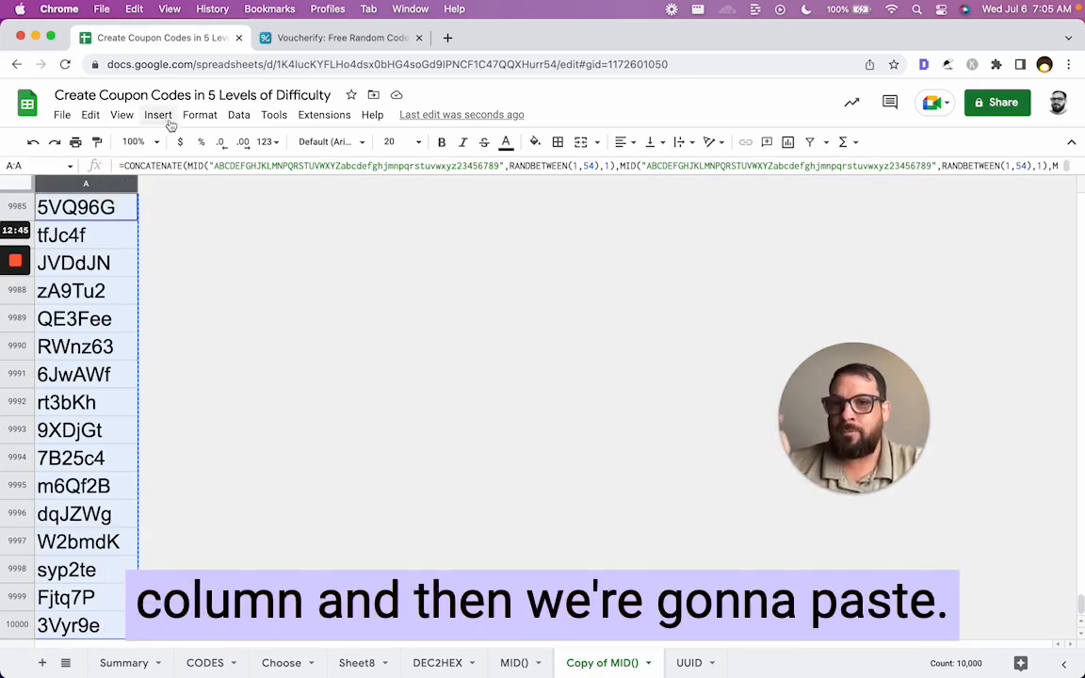
pyautogui.click(86, 120)
pyautogui.moveTo(201, 277)
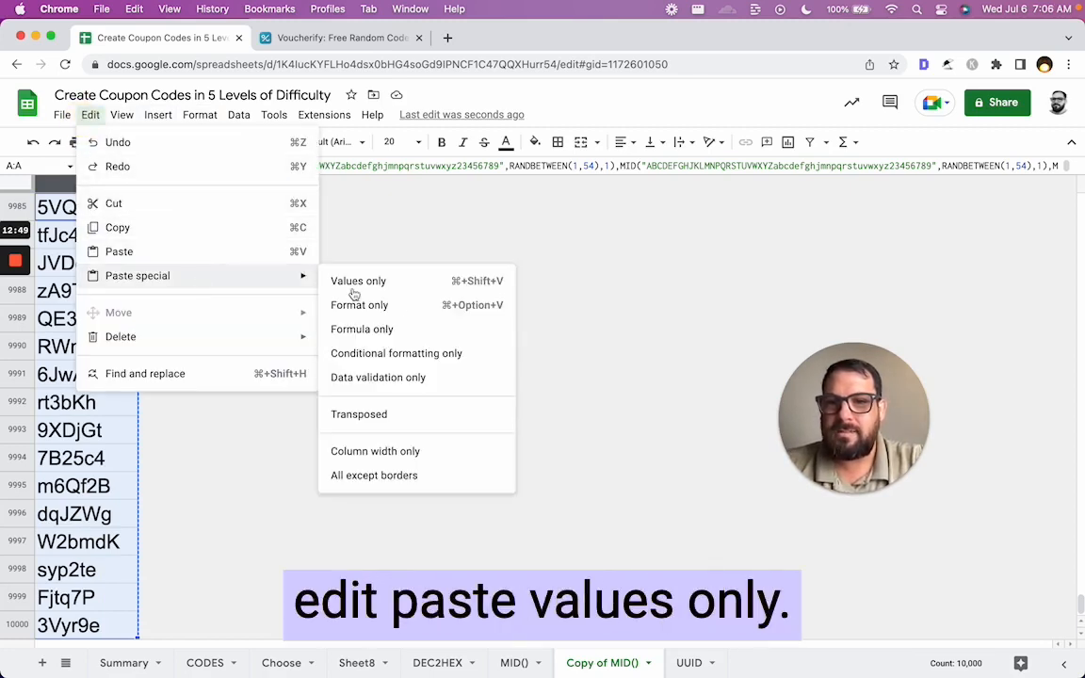
pyautogui.click(420, 281)
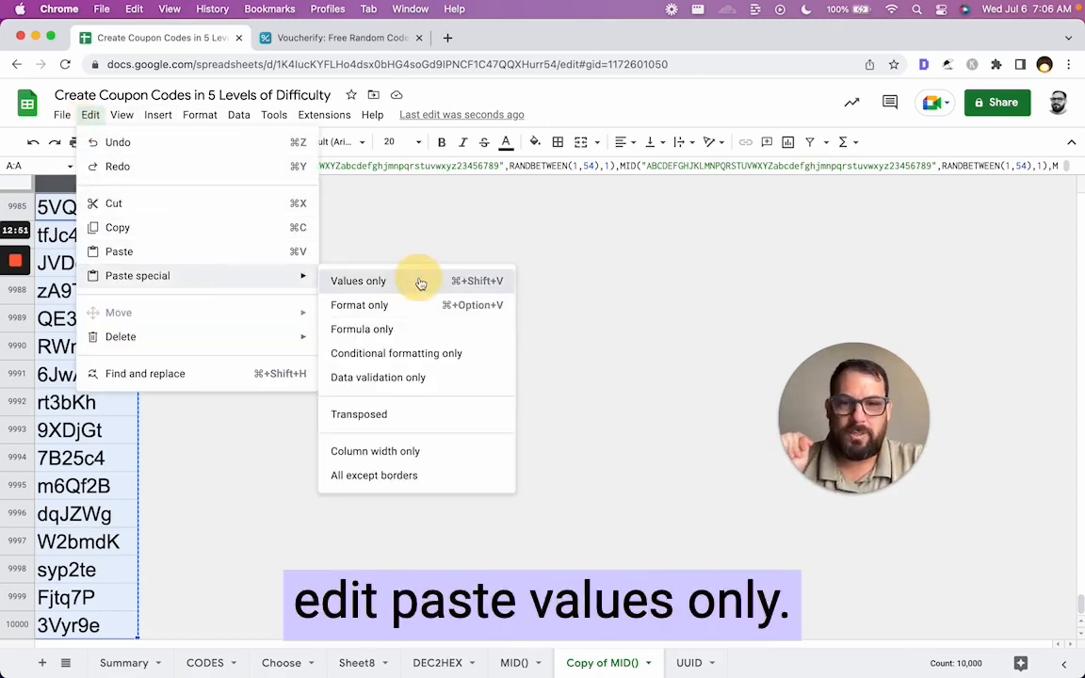
pyautogui.click(107, 237)
pyautogui.press('super+Up')
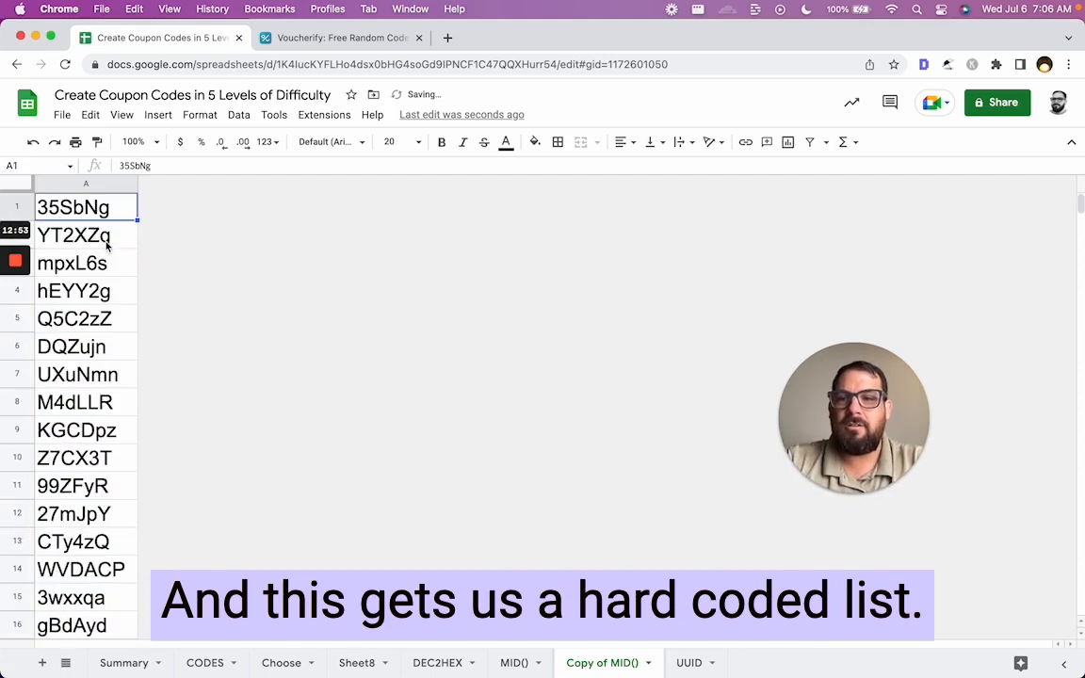
# Examine the hard-coded codes in column A down to the last row and return to A1
pyautogui.press('Down')
pyautogui.press('Down')
pyautogui.press('Down')
pyautogui.press('Down')
pyautogui.press('super+Down')
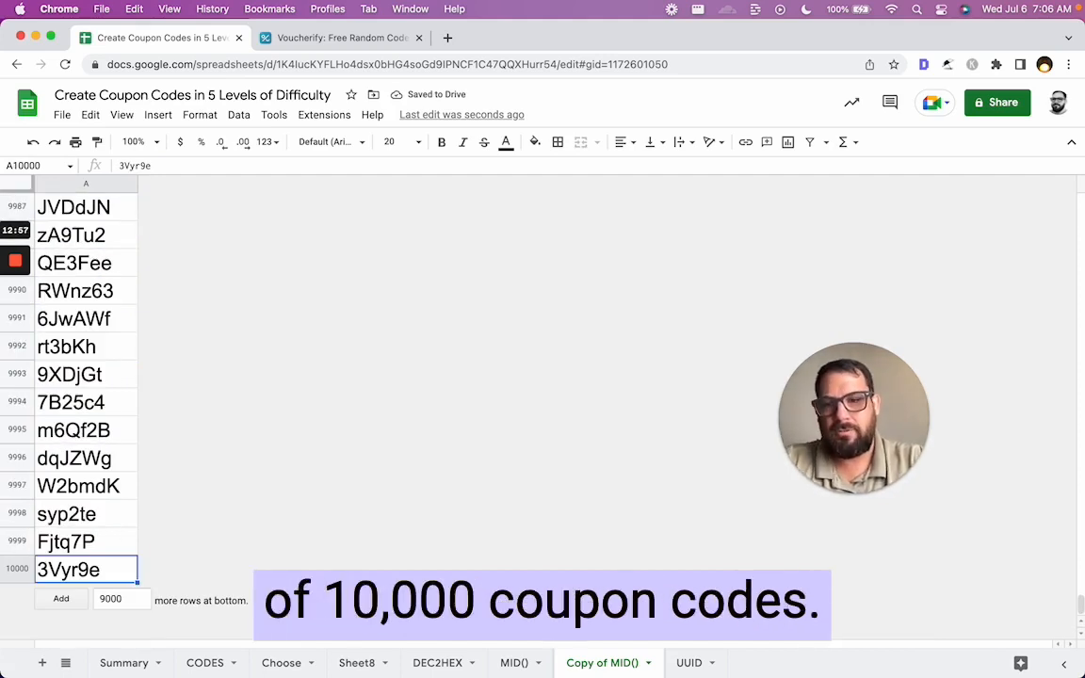
pyautogui.press('super+Up')
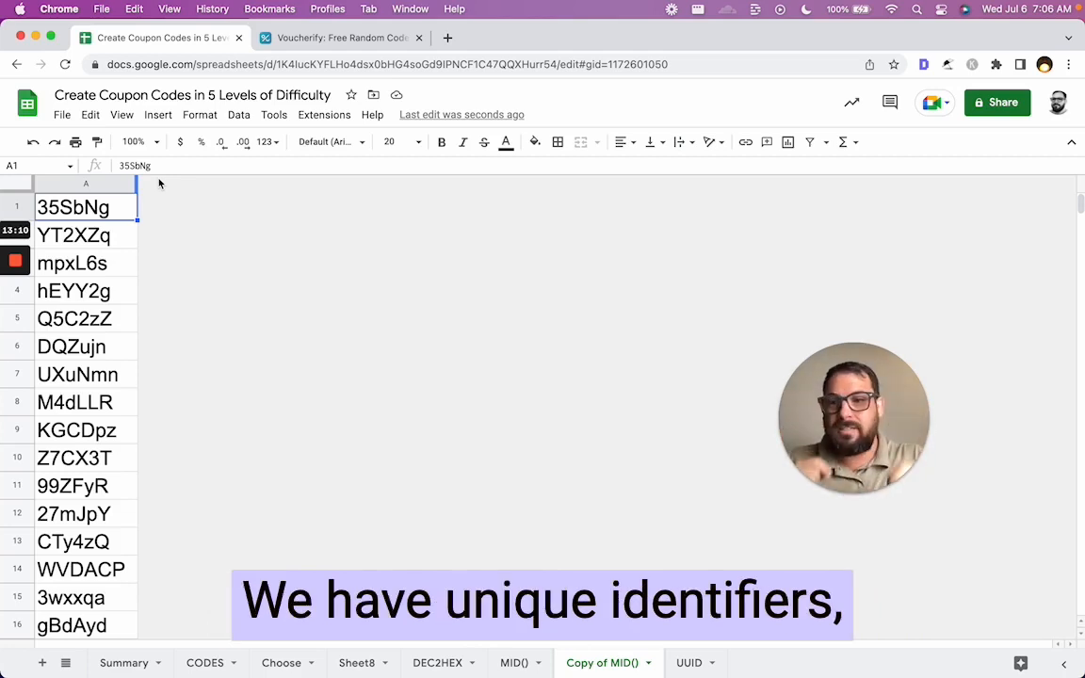
pyautogui.moveTo(15, 320)
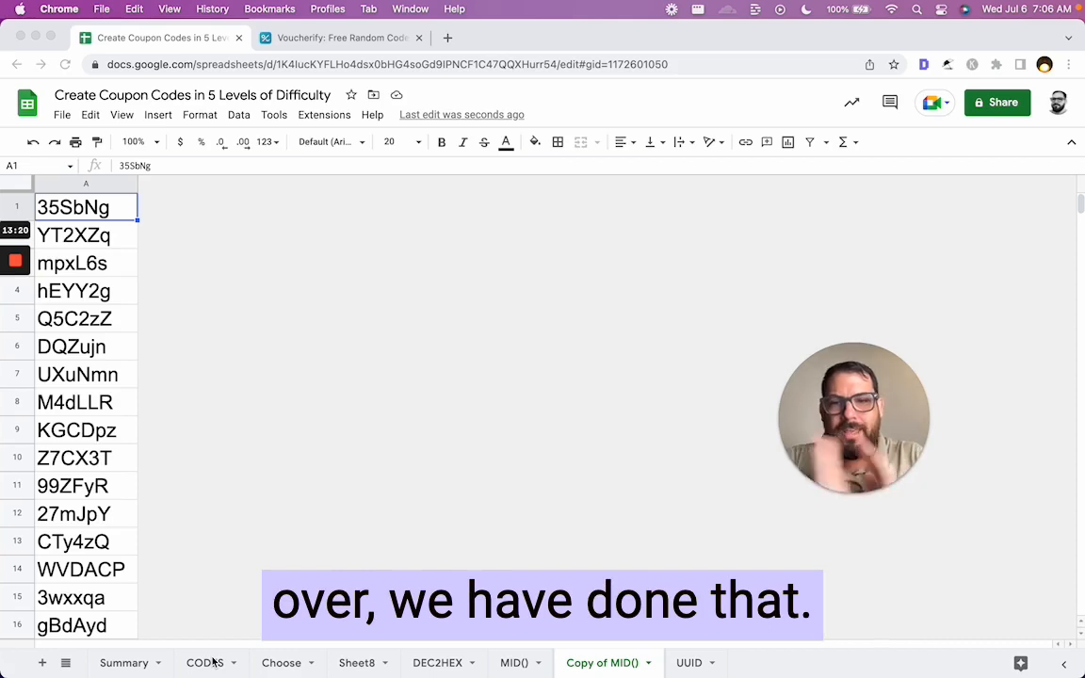
# Review the five coupon code methods on the Summary sheet, going through C3 to C7
pyautogui.click(117, 666)
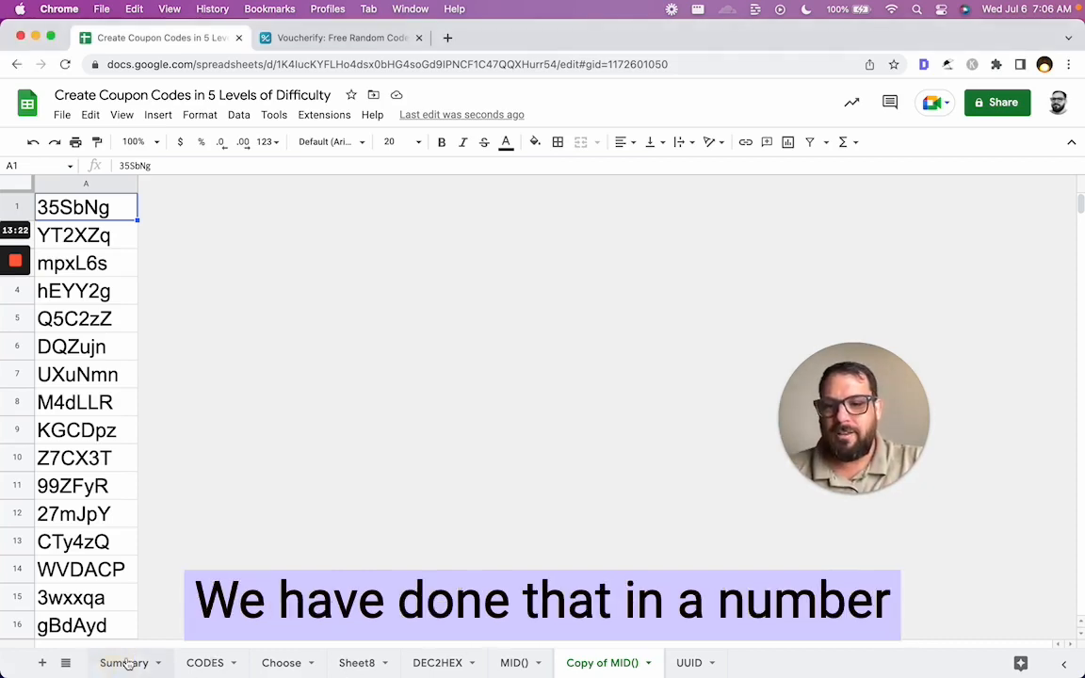
pyautogui.click(144, 660)
pyautogui.click(381, 262)
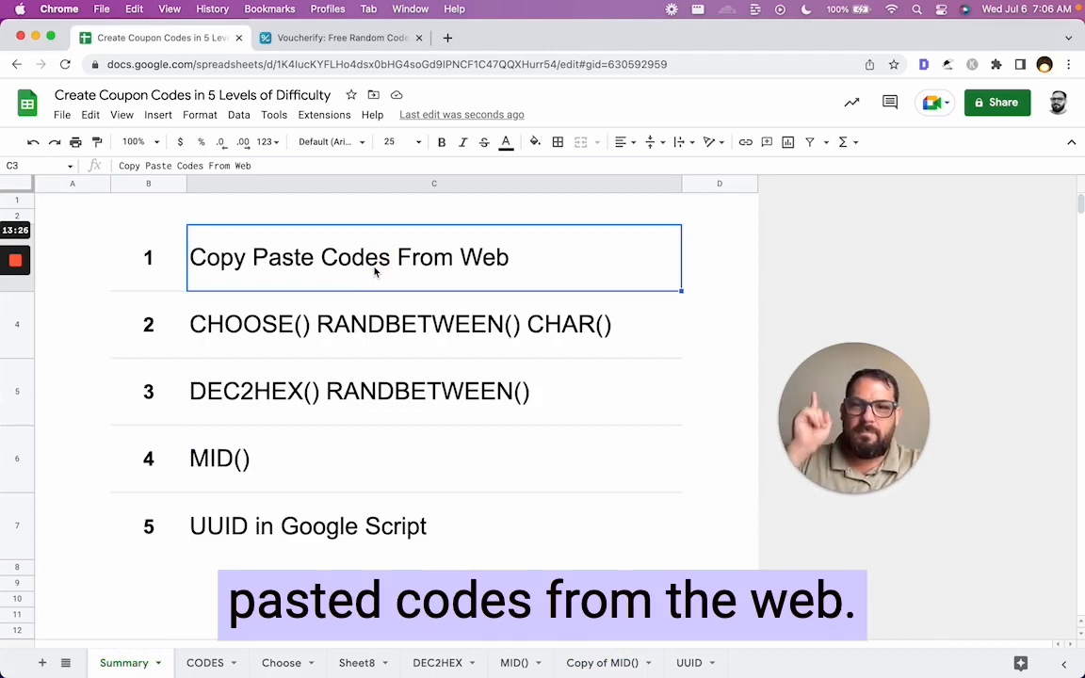
pyautogui.press('Down')
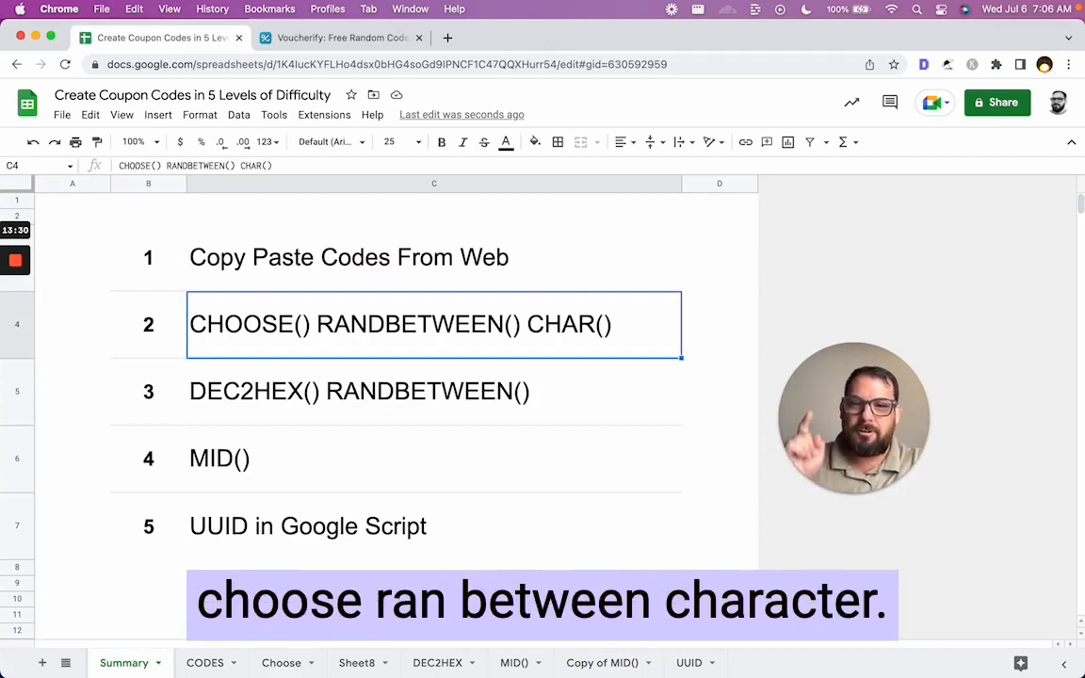
pyautogui.press('Down')
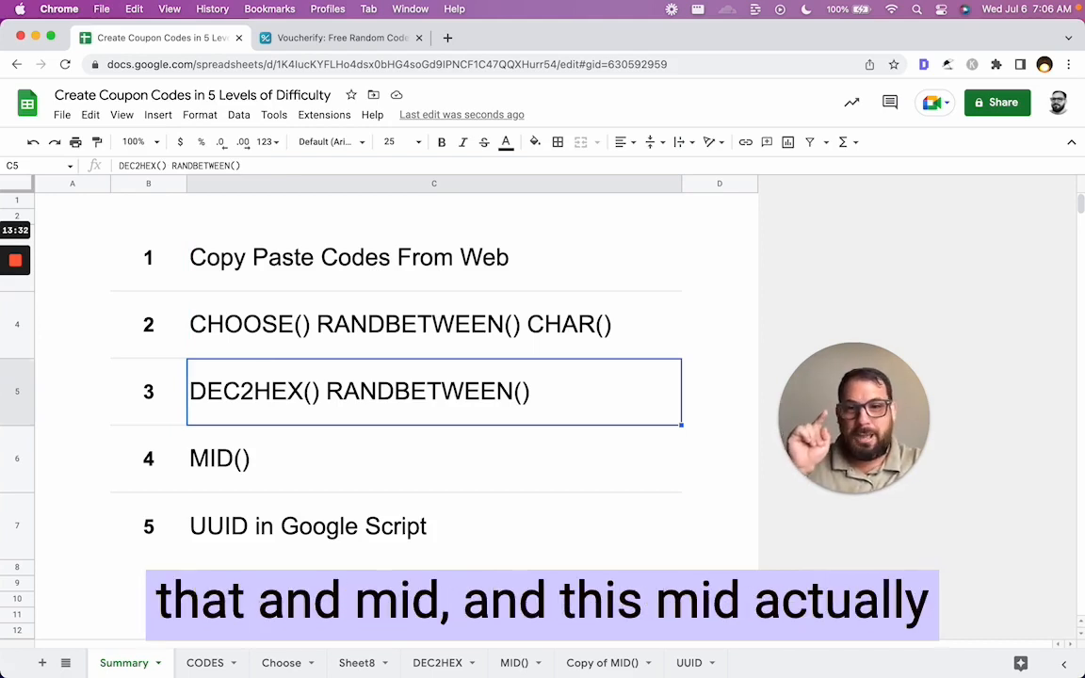
pyautogui.press('Down')
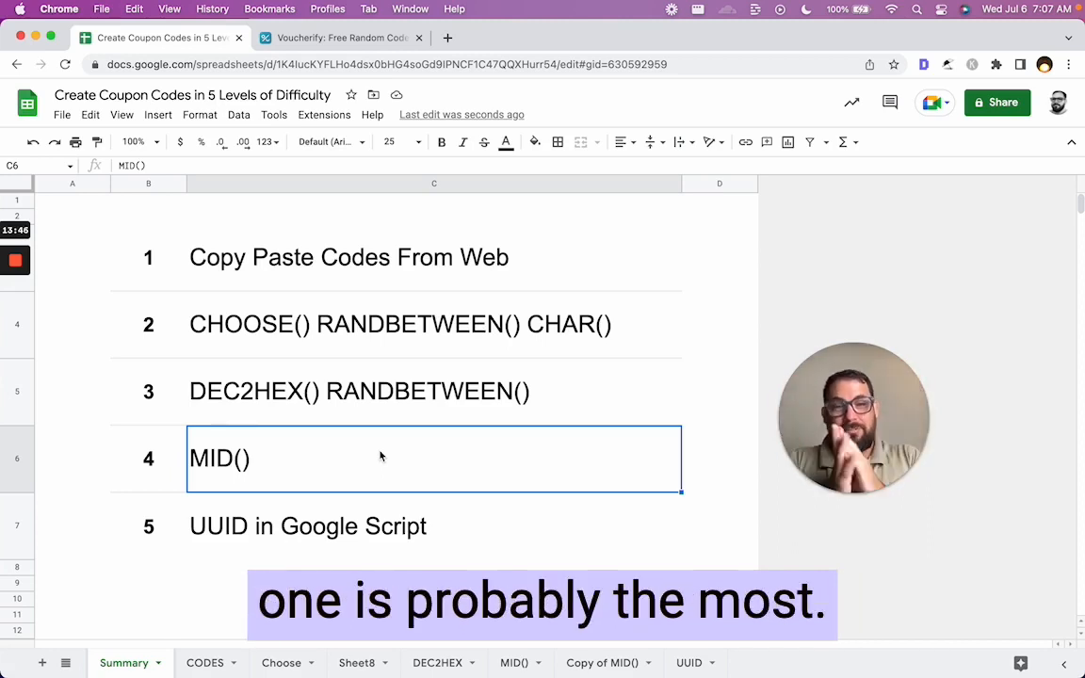
pyautogui.click(341, 533)
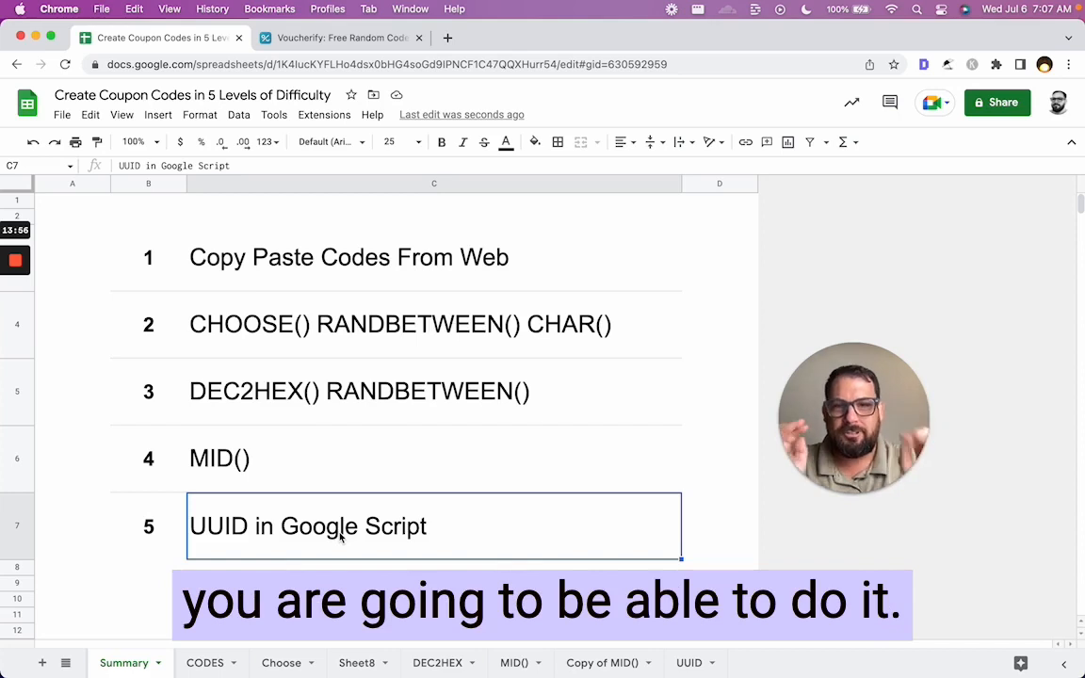
# Close the Voucherify browser tab and select the UUID in Google Script entry on the Summary sheet
pyautogui.click(419, 38)
pyautogui.click(397, 347)
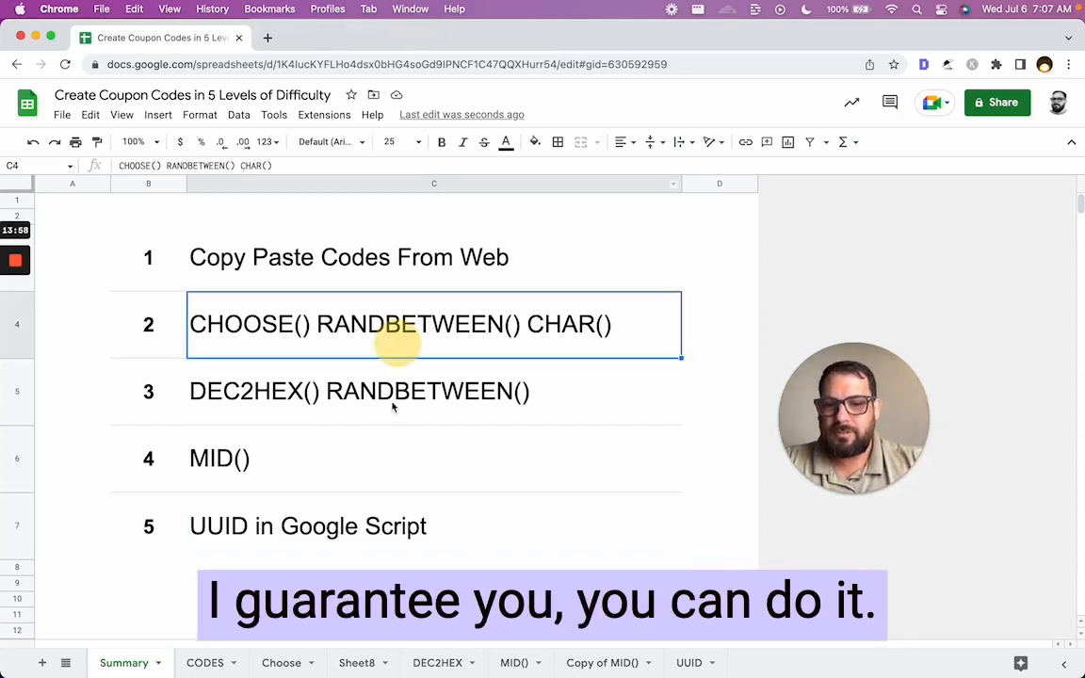
pyautogui.click(376, 476)
pyautogui.click(373, 518)
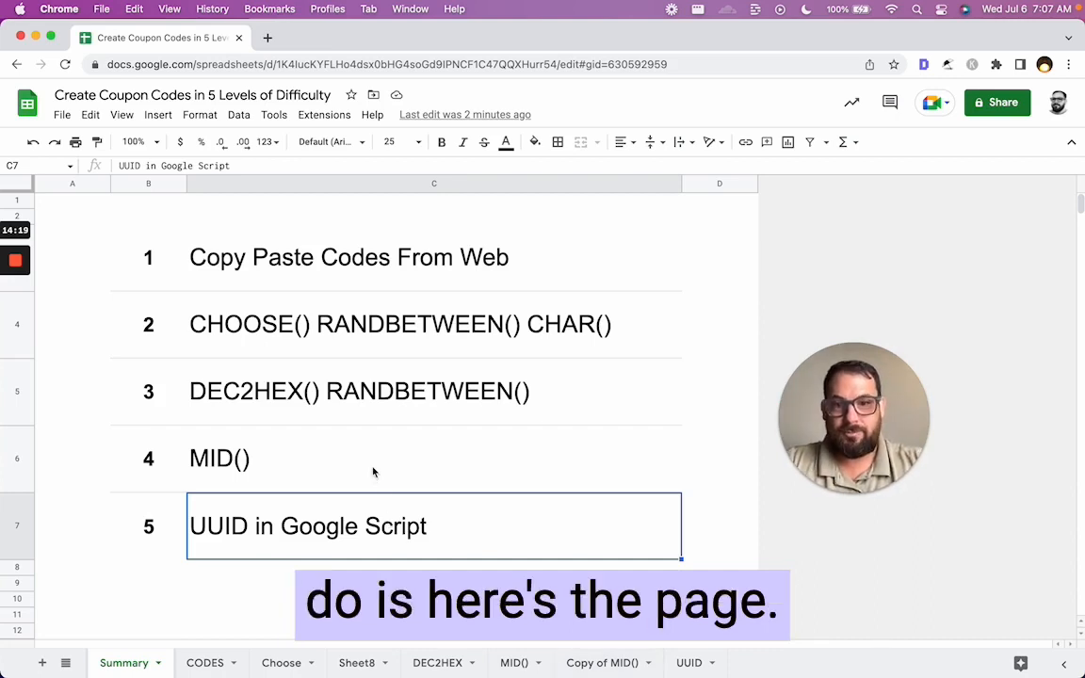
# Select B2 below the heading on the UUID sheet and open the spreadsheet's Apps Script editor
pyautogui.click(690, 663)
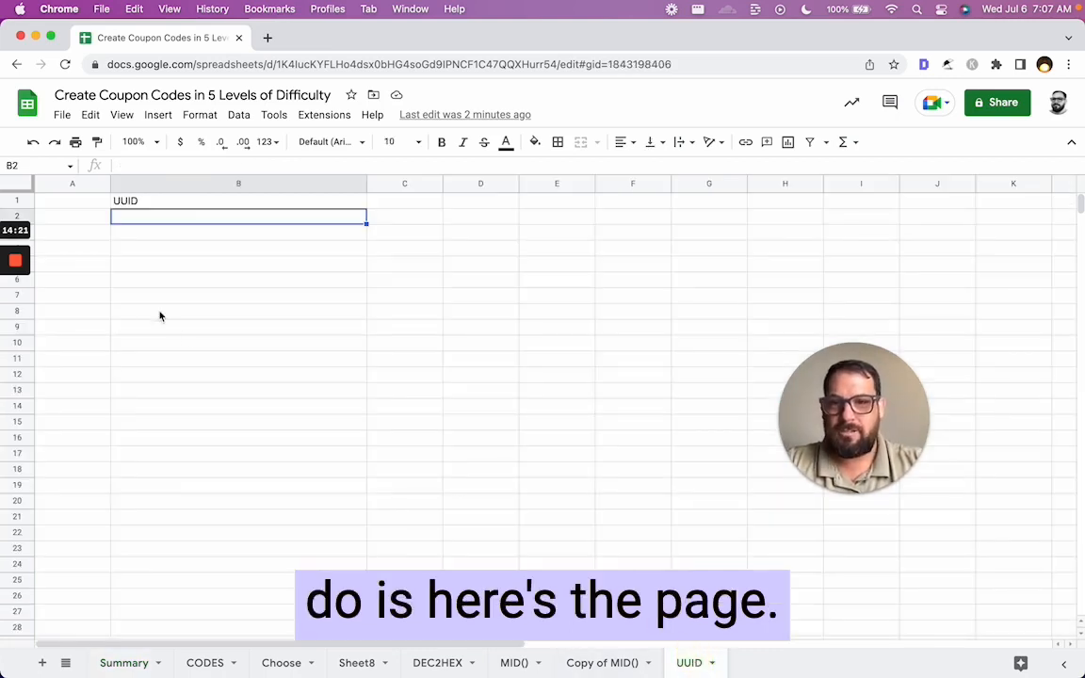
pyautogui.click(152, 206)
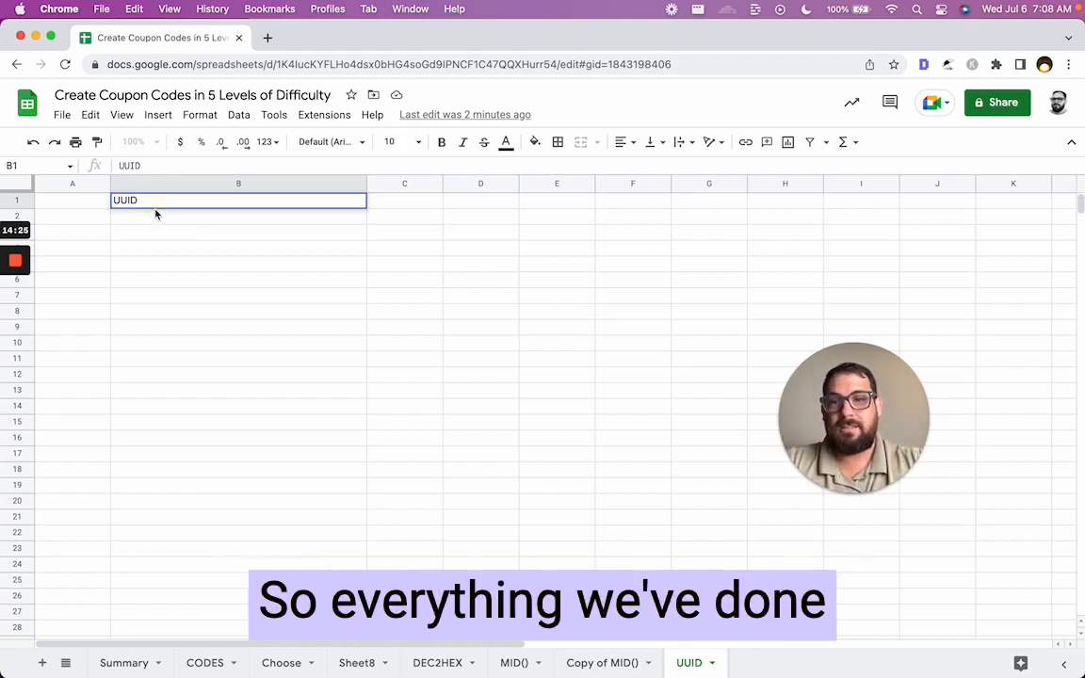
pyautogui.click(156, 220)
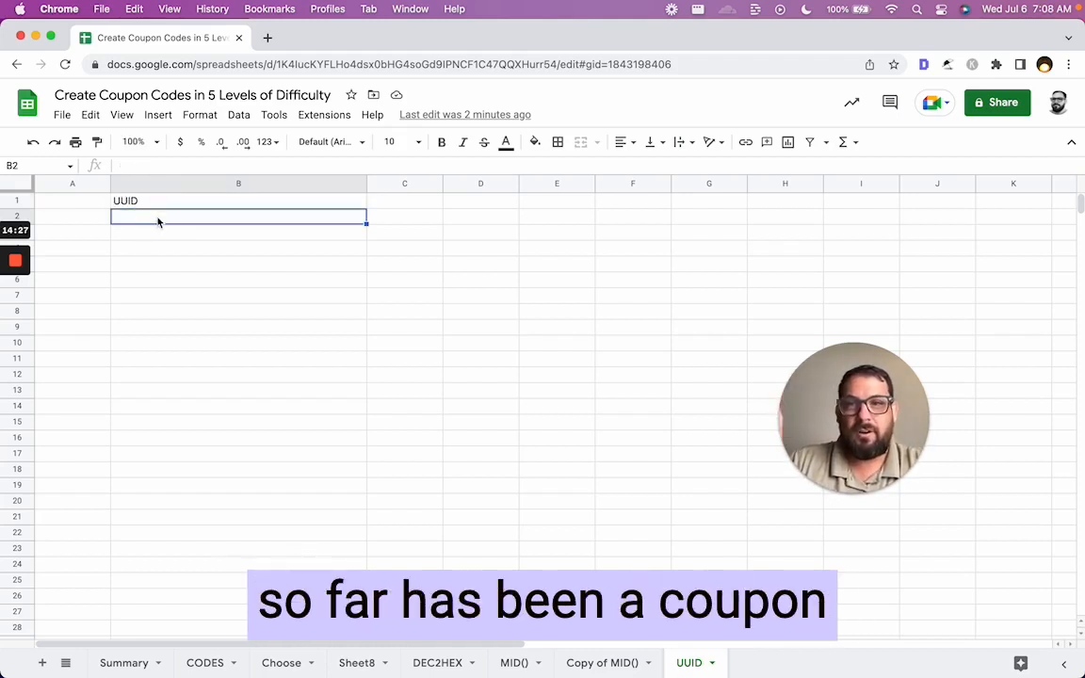
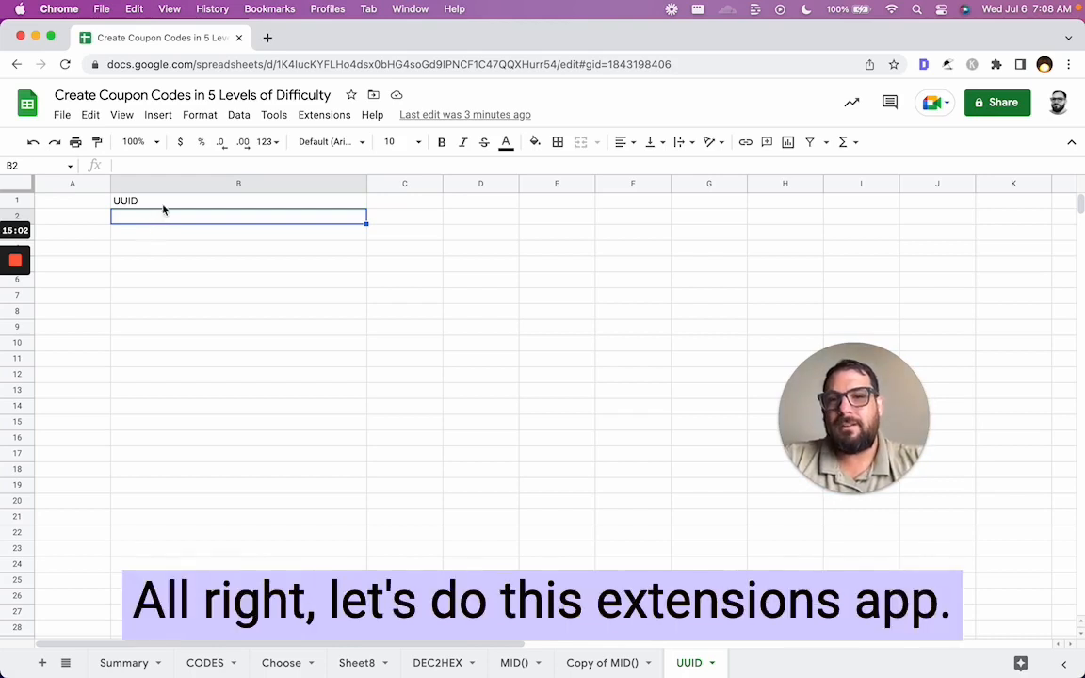
pyautogui.click(315, 115)
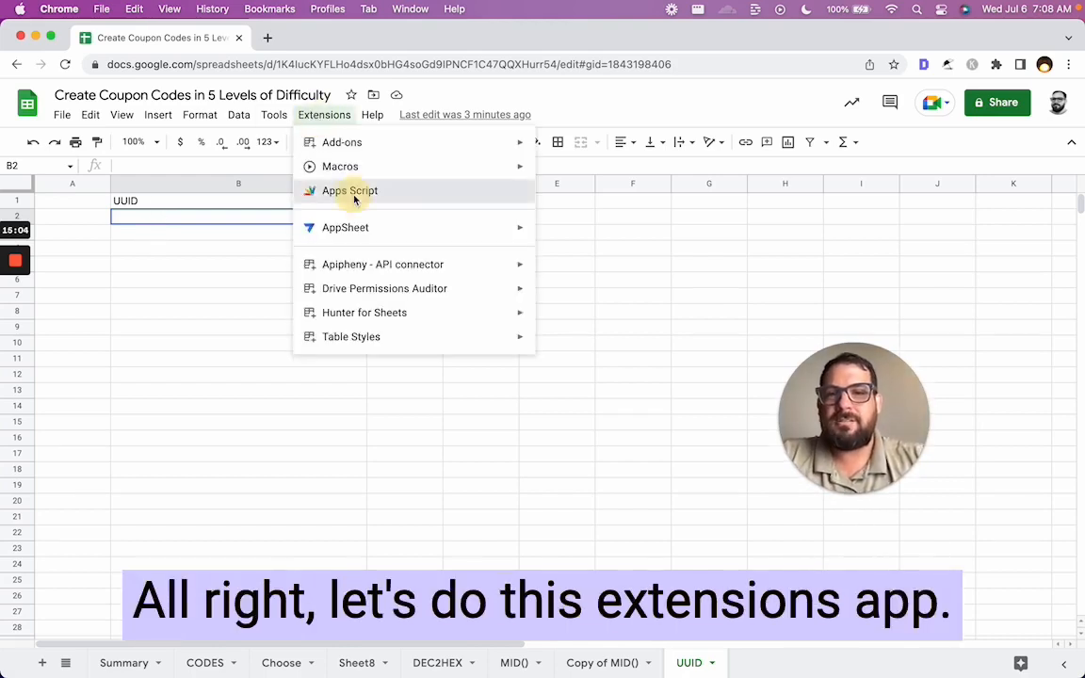
pyautogui.click(353, 194)
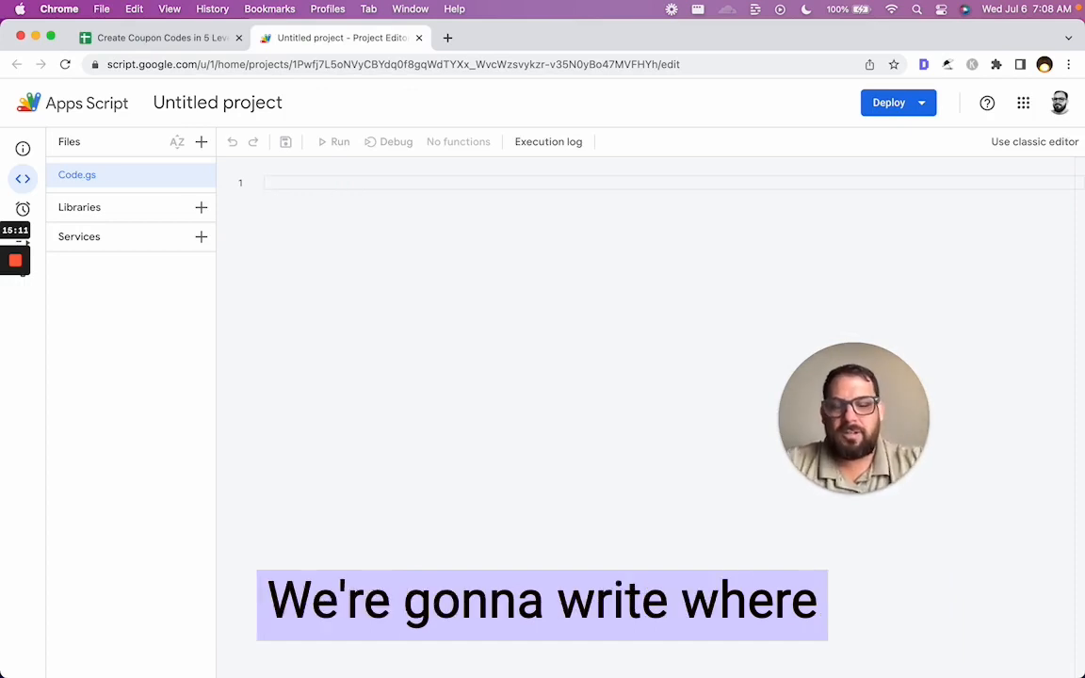
# Declare an empty function createUUID() with its curly brackets spread over separate lines in Code.gs
pyautogui.write('f')
pyautogui.press('BackSpace')
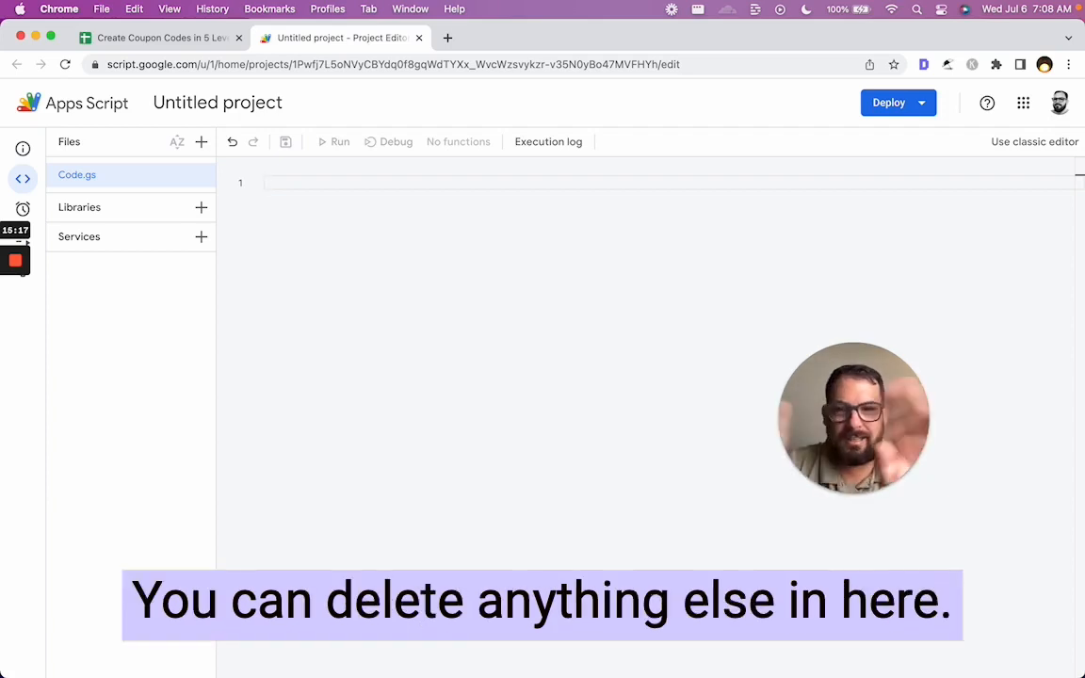
pyautogui.write('function ')
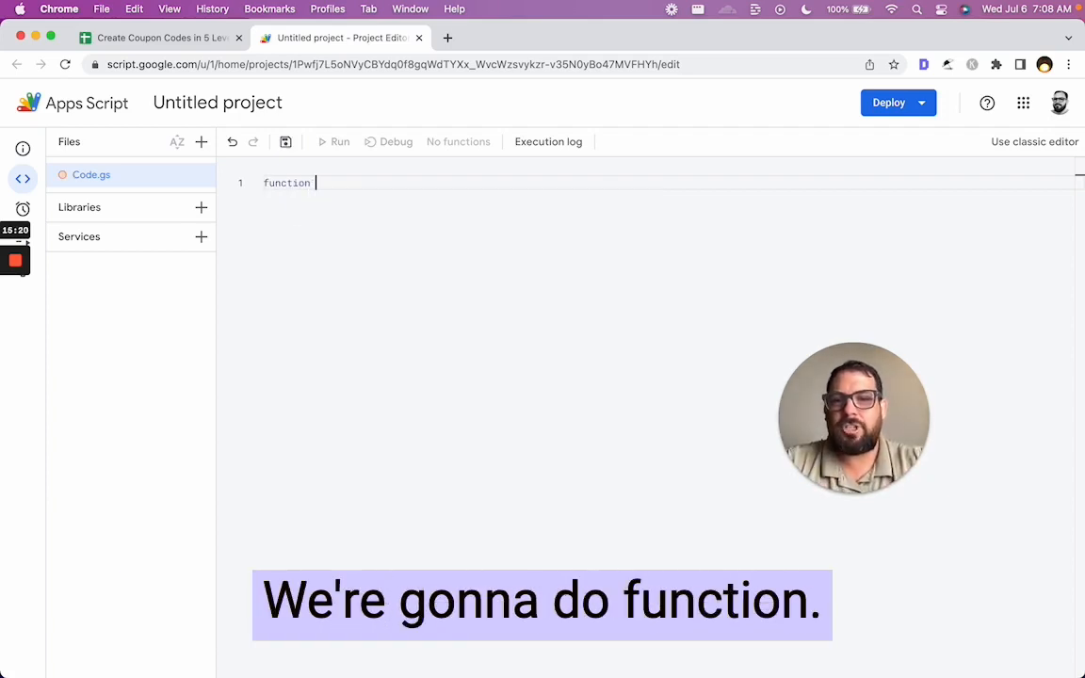
pyautogui.write('createU')
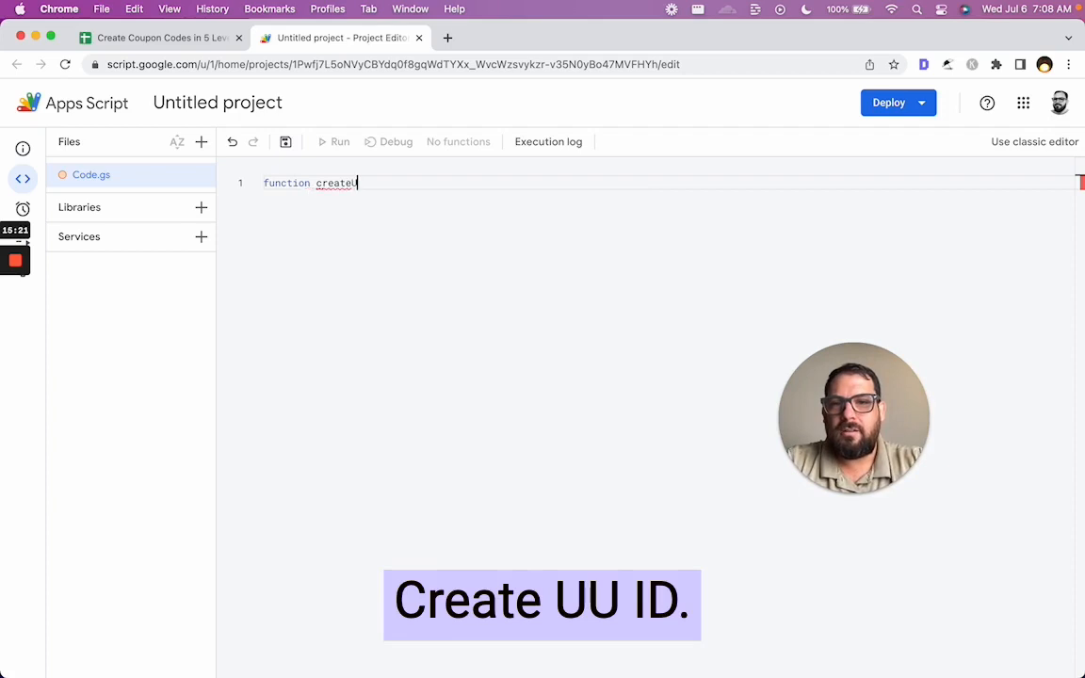
pyautogui.write('UID()')
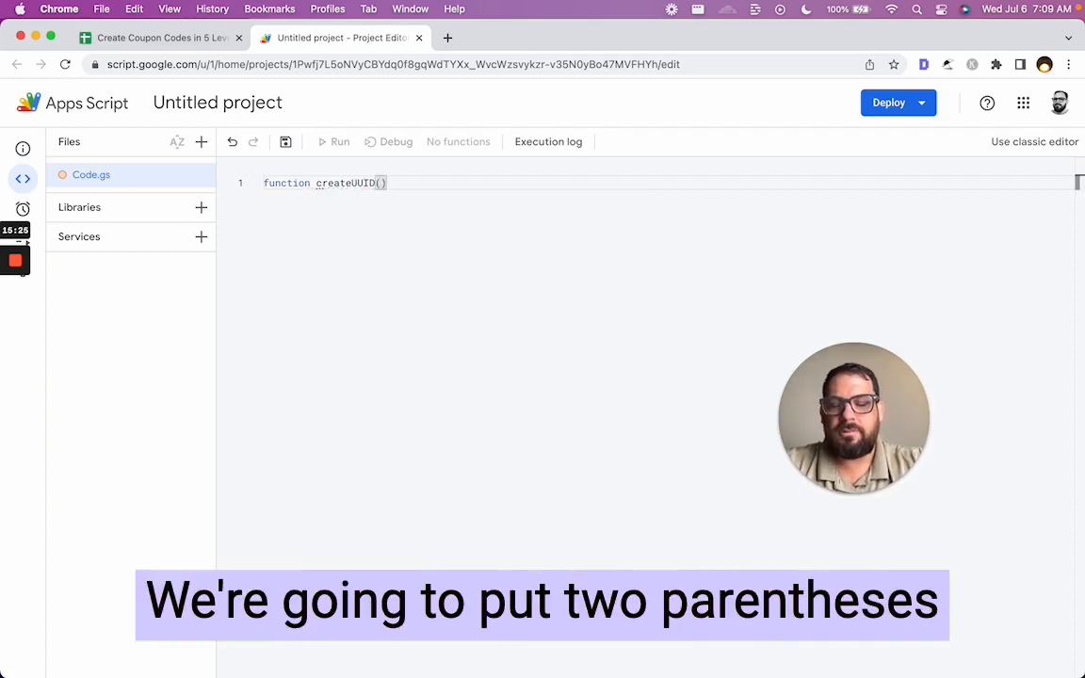
pyautogui.write(' {')
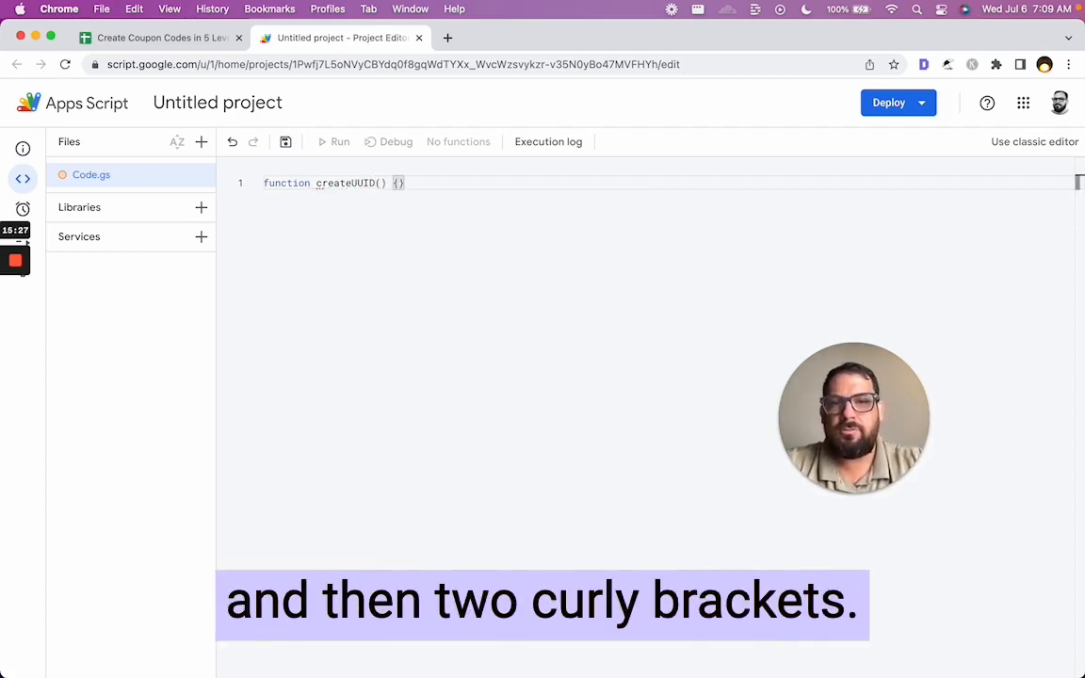
pyautogui.press('Return')
pyautogui.press('Return')
pyautogui.press('Up')
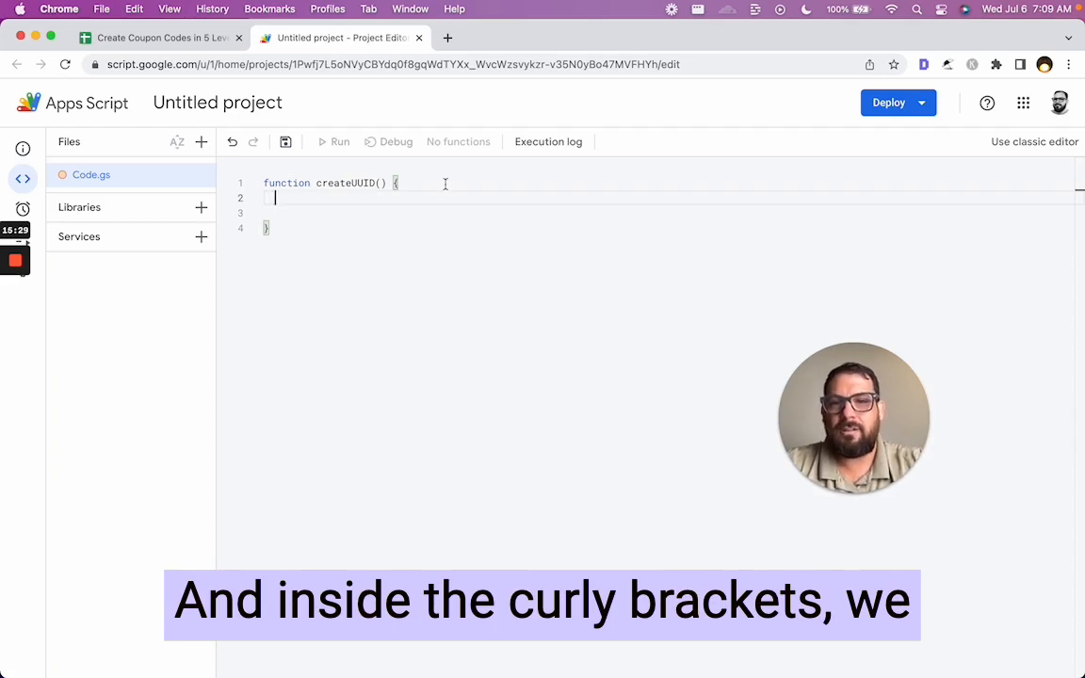
# Add the call Utilities.getUuid(); inside the body of the createUUID function
pyautogui.press('Return')
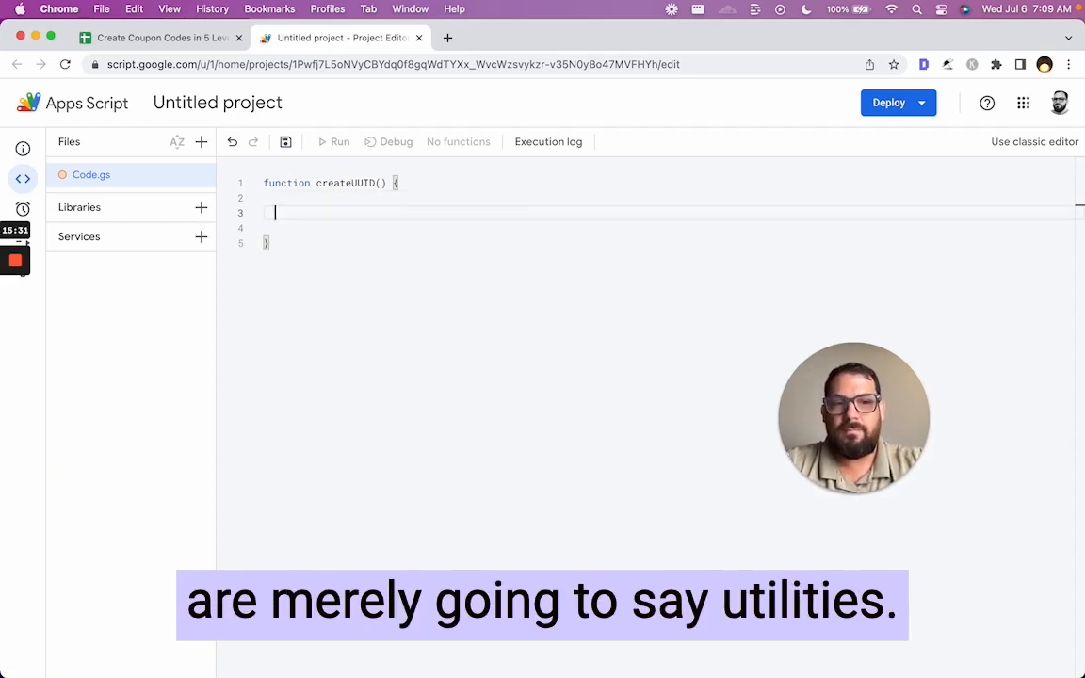
pyautogui.write('r')
pyautogui.press('BackSpace')
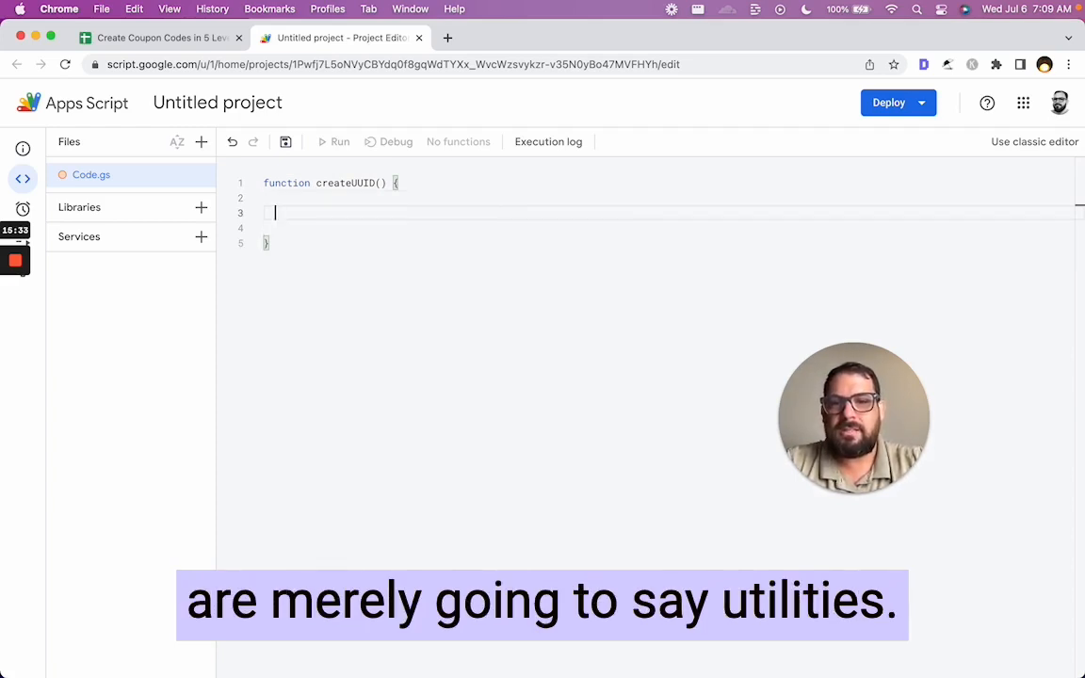
pyautogui.write('ut')
pyautogui.press('Return')
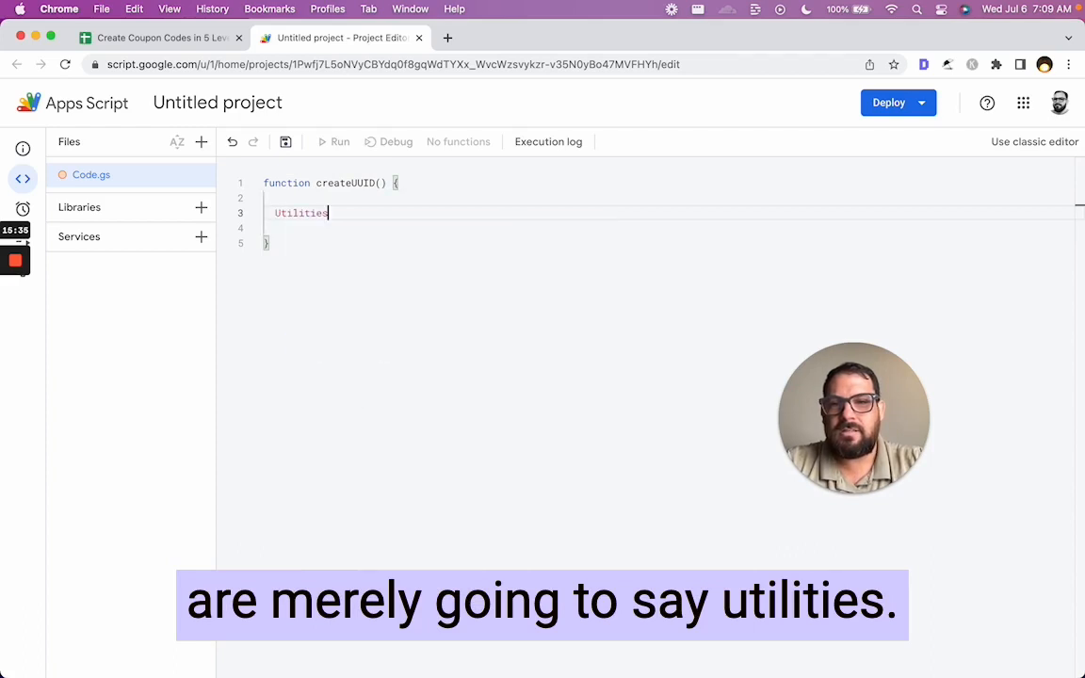
pyautogui.write('.c')
pyautogui.press('BackSpace')
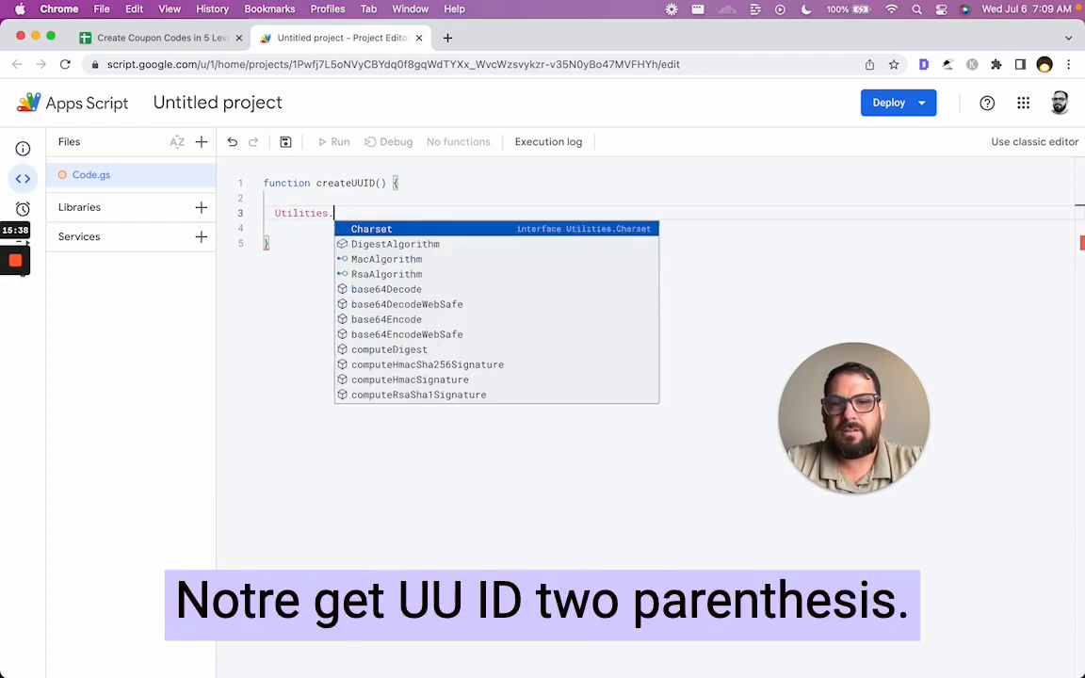
pyautogui.write('get')
pyautogui.press('Return')
pyautogui.write('()')
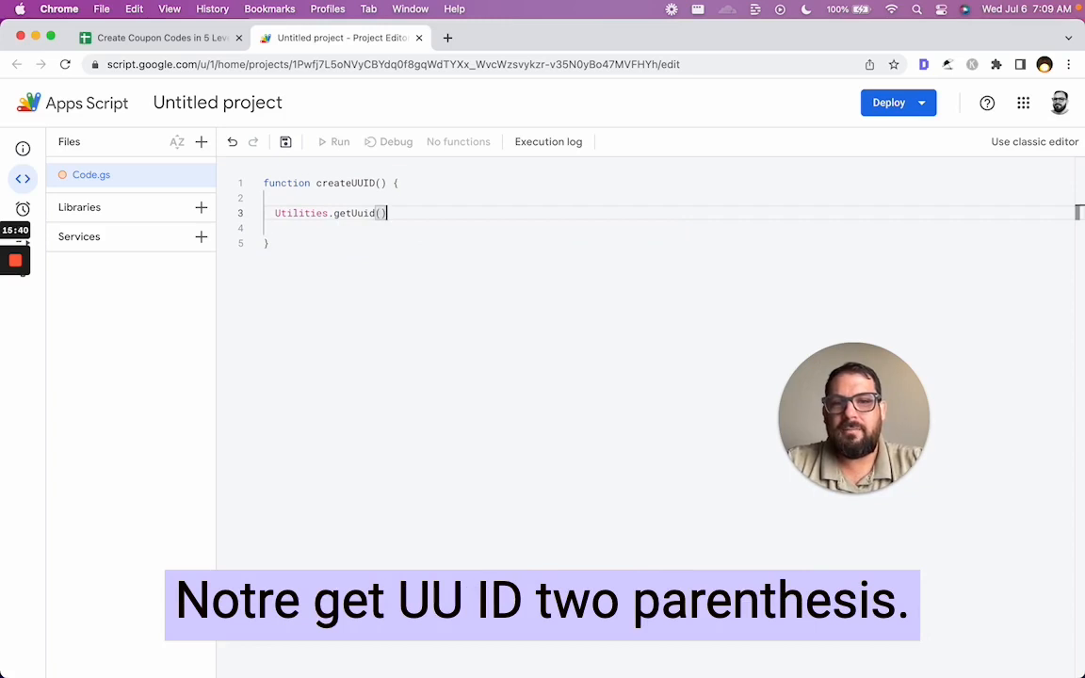
pyautogui.write(';')
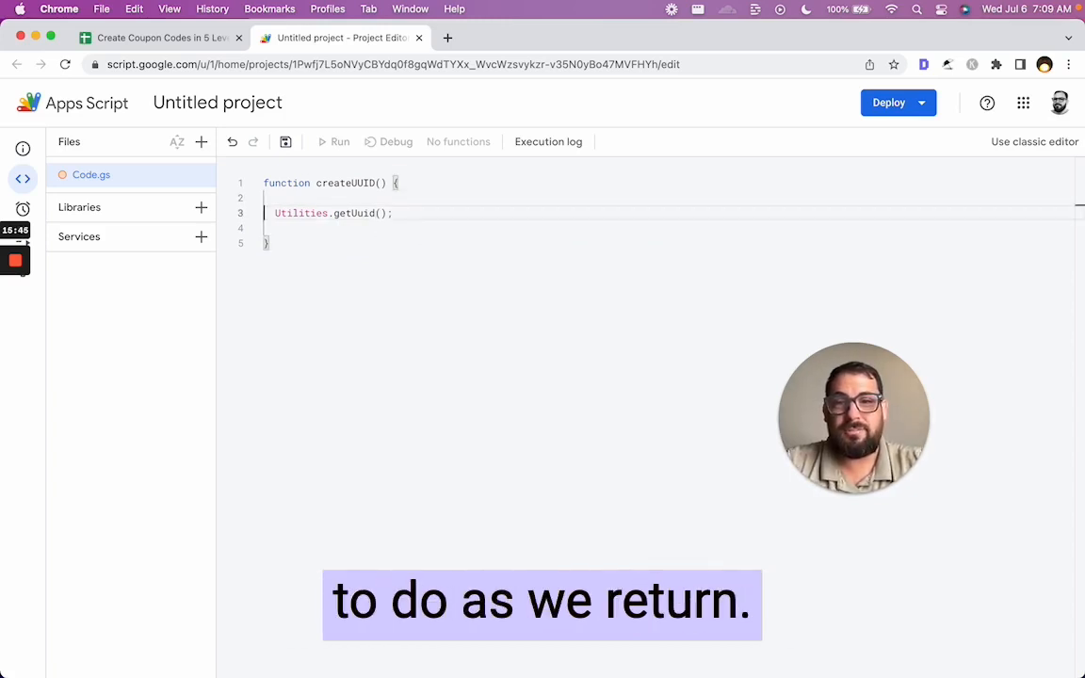
# Make the function return the Utilities.getUuid() result and save the script project
pyautogui.write('return')
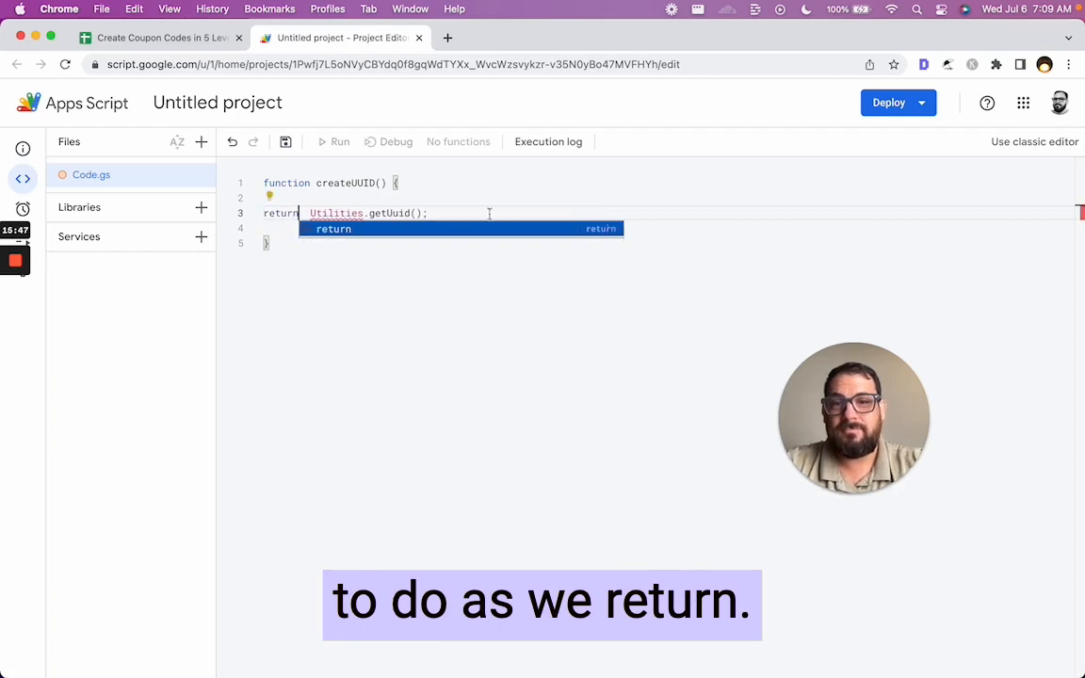
pyautogui.click(460, 202)
pyautogui.press('super+s')
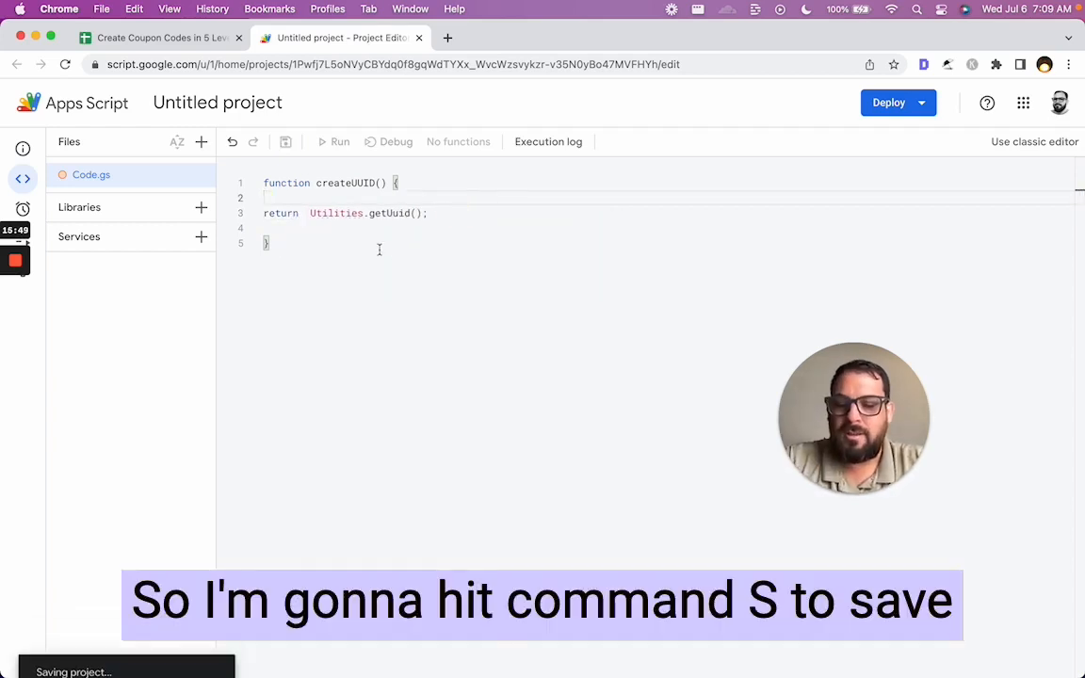
# Copy the function name createUUID from the script and enter =createUUID() in B2 of the UUID sheet
pyautogui.doubleClick(349, 184)
pyautogui.press('super+c')
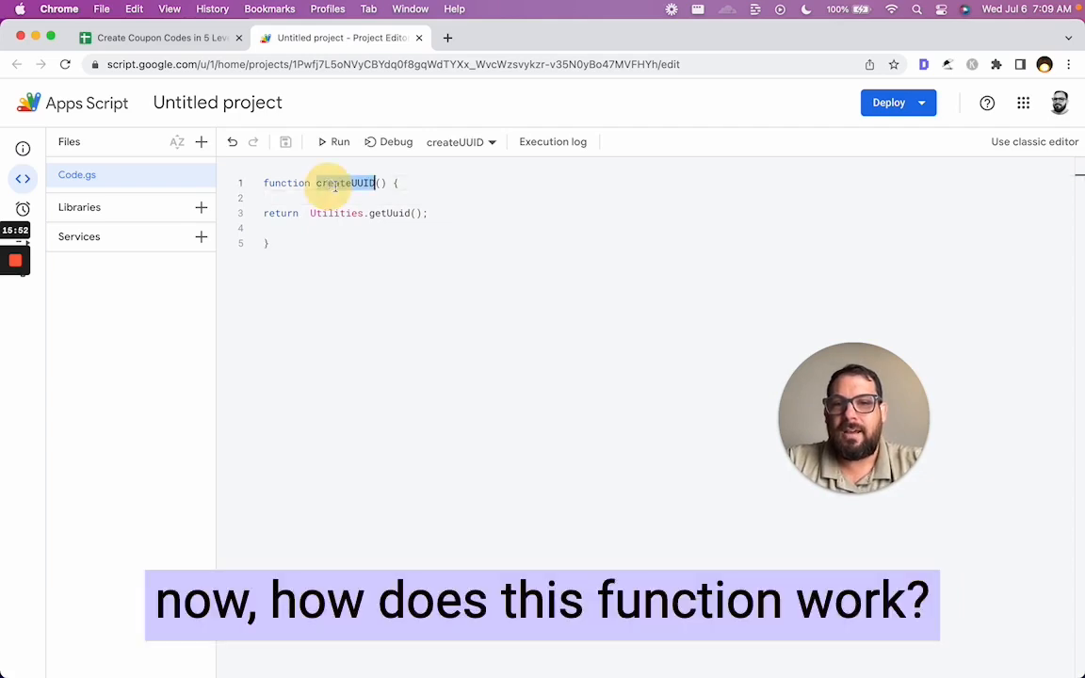
pyautogui.click(212, 39)
pyautogui.write('=')
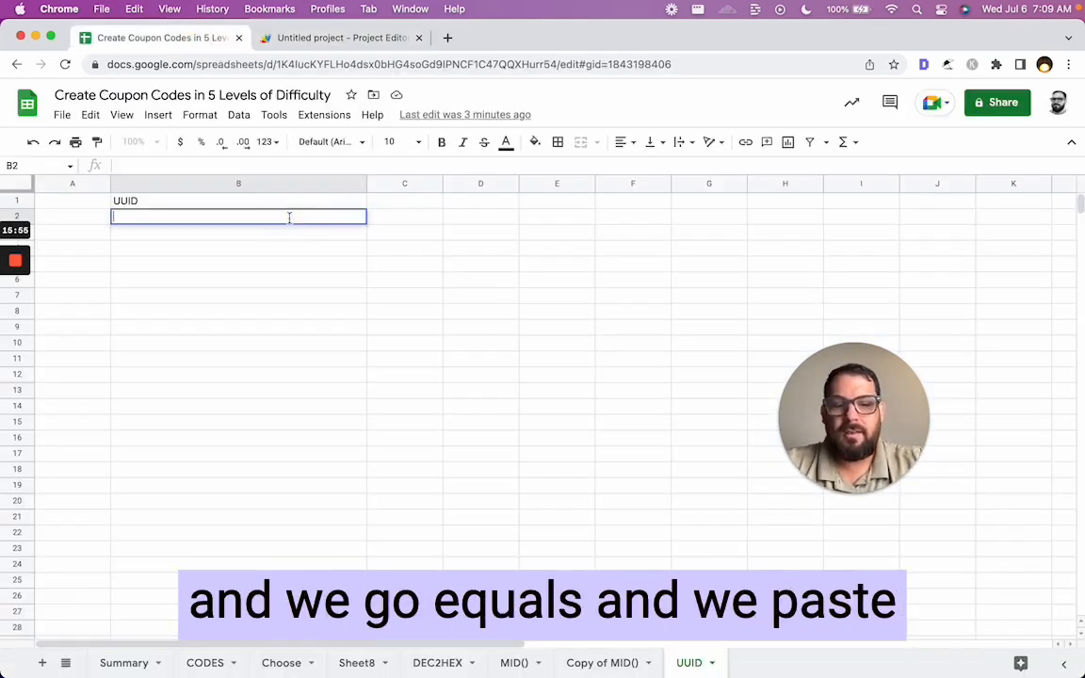
pyautogui.press('super+v')
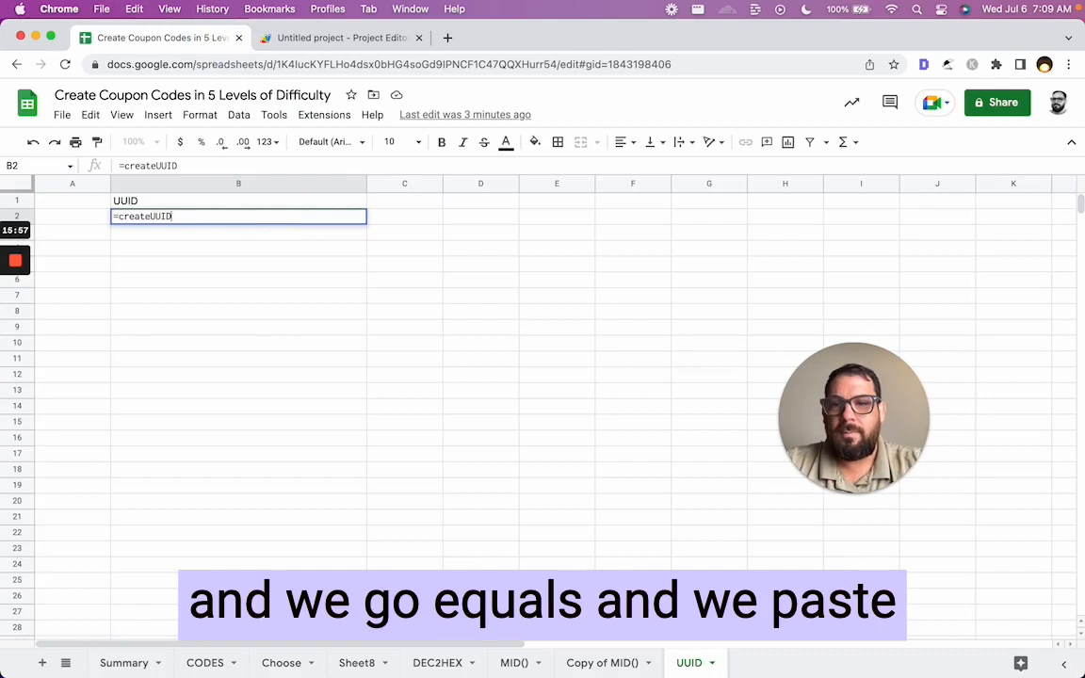
pyautogui.write('()')
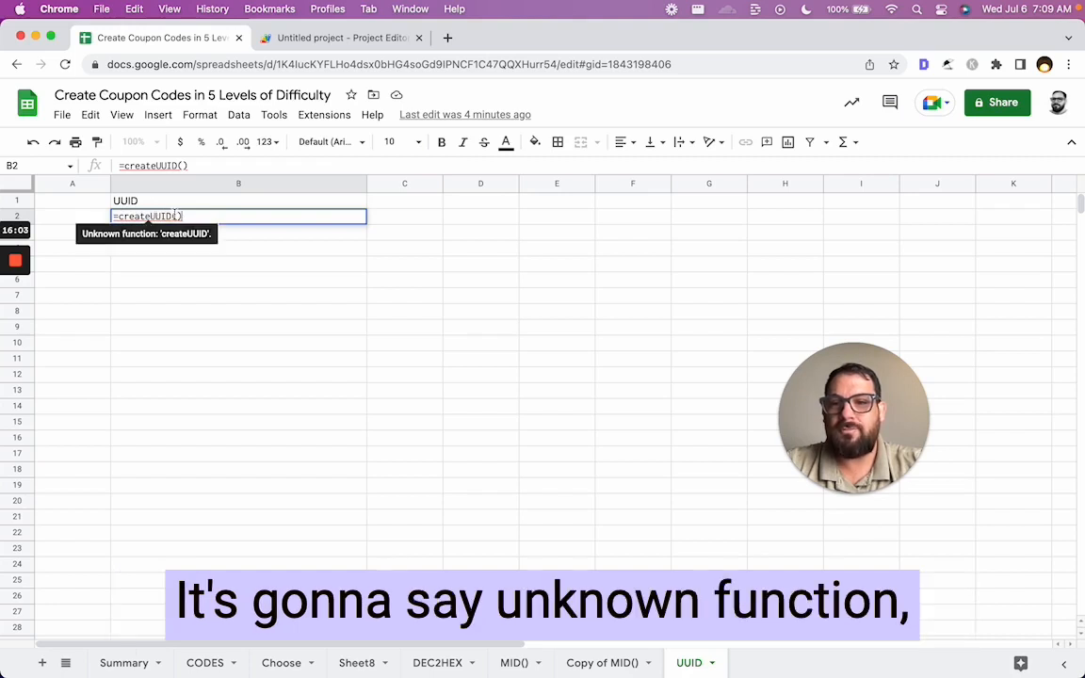
pyautogui.click(190, 216)
pyautogui.click(172, 216)
pyautogui.click(194, 215)
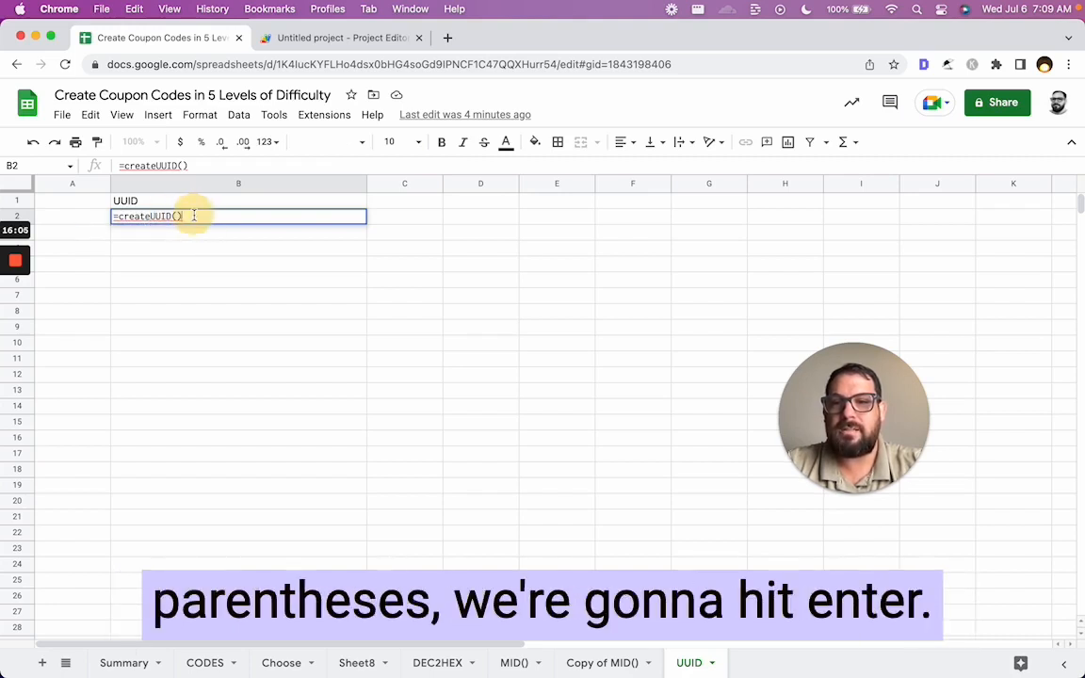
pyautogui.press('Return')
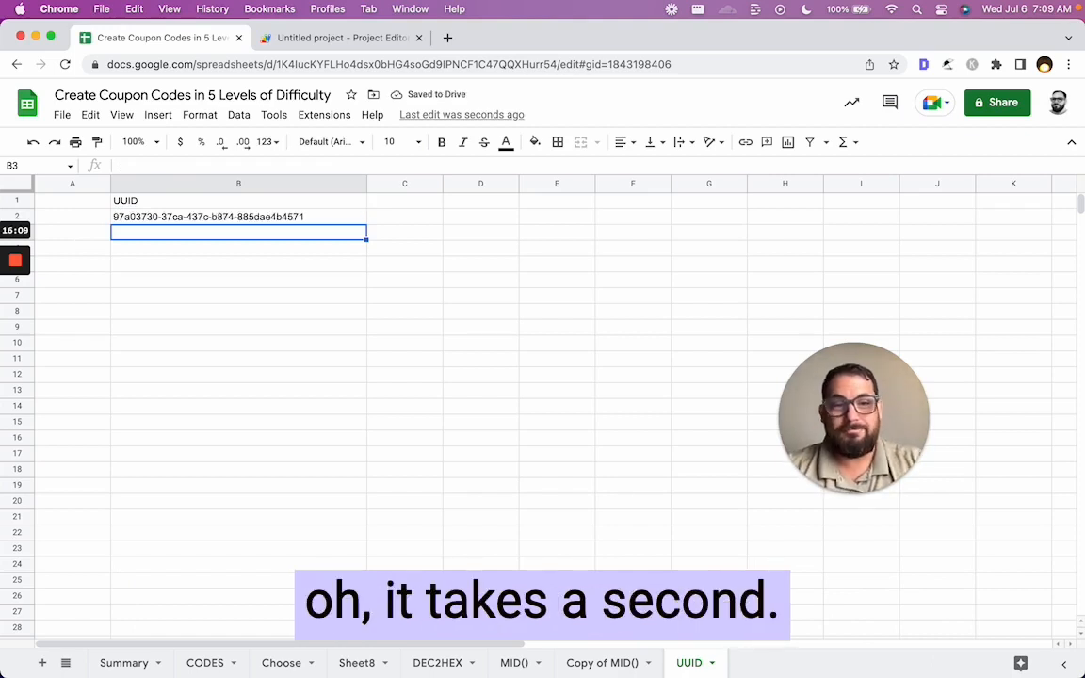
# Copy the createUUID formula from B2 into the cells below it, down to B8
pyautogui.click(239, 217)
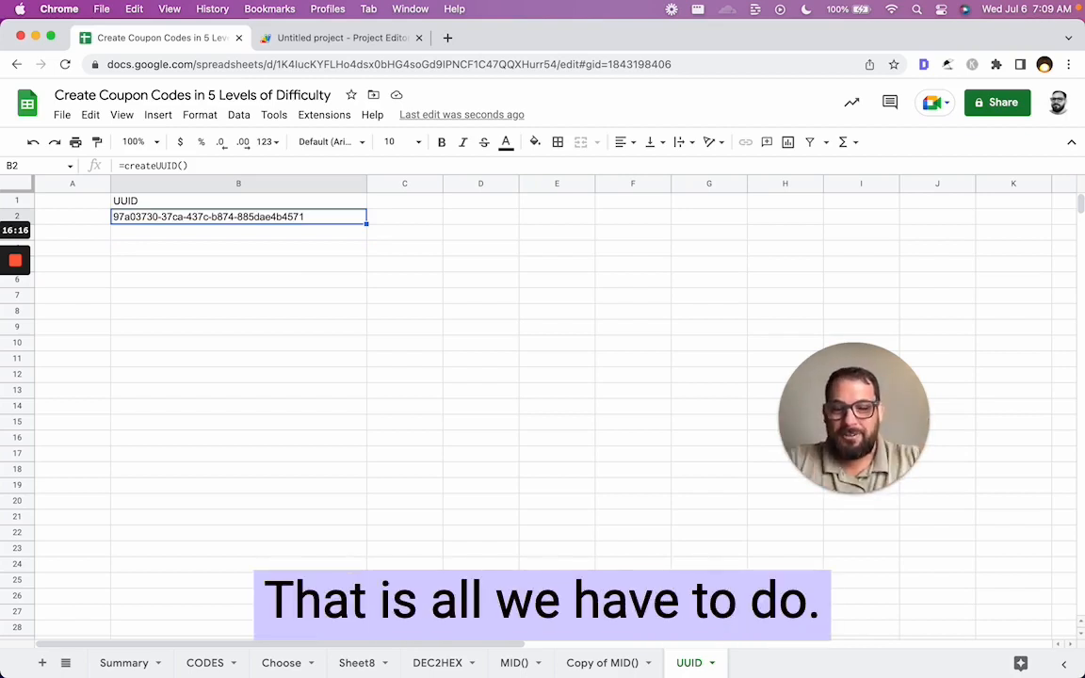
pyautogui.hotkey('ctrl', 'c')
pyautogui.press('Down')
pyautogui.hotkey('ctrl', 'v')
pyautogui.press('Down')
pyautogui.press('Down')
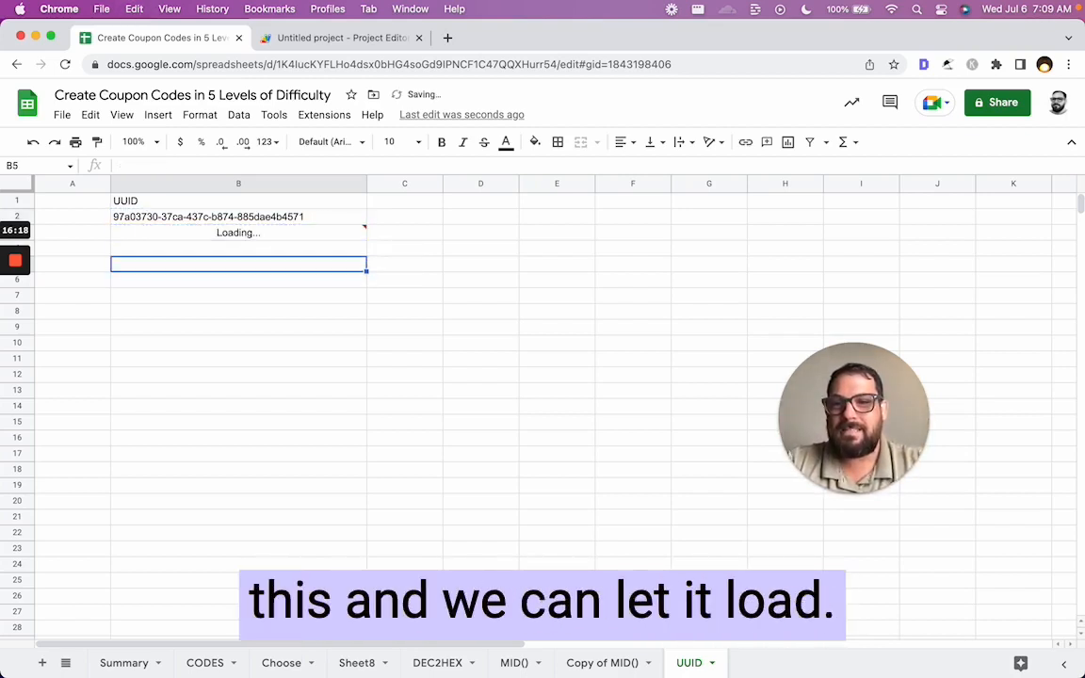
pyautogui.hotkey('ctrl', 'v')
pyautogui.press('Down')
pyautogui.hotkey('ctrl', 'v')
pyautogui.press('Down')
pyautogui.hotkey('ctrl', 'v')
pyautogui.press('Down')
pyautogui.hotkey('ctrl', 'v')
pyautogui.press('Down')
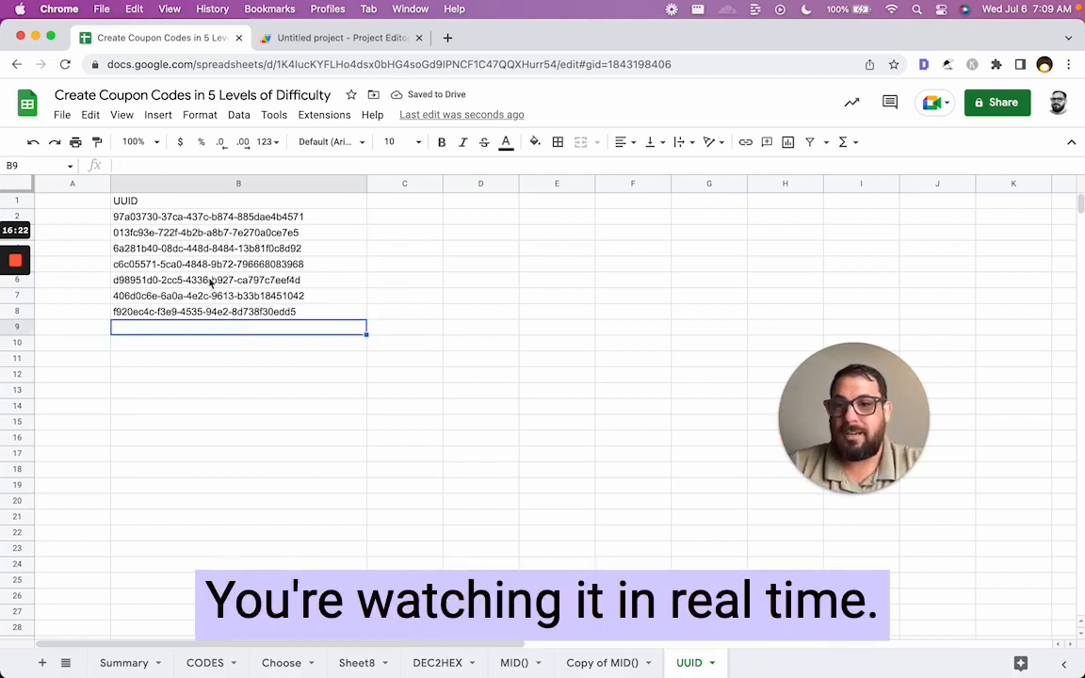
# Copy the formulas in B2:B8 and paste them into B9:B15
pyautogui.moveTo(315, 224); pyautogui.dragTo(314, 312)
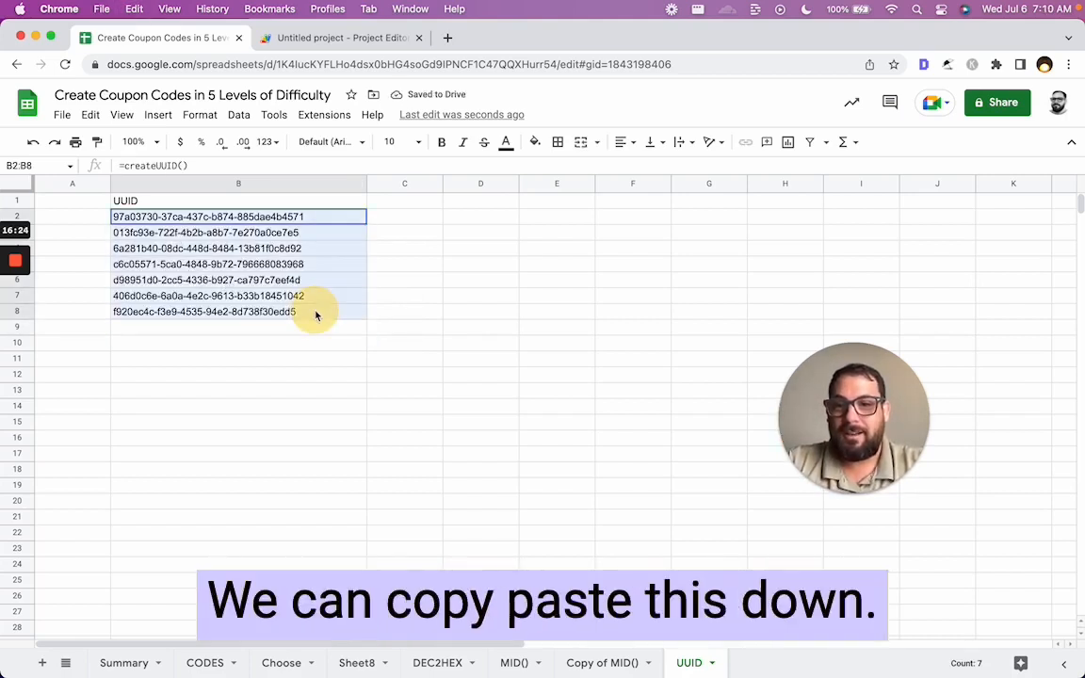
pyautogui.hotkey('ctrl', 'c')
pyautogui.click(310, 330)
pyautogui.hotkey('ctrl', 'v')
pyautogui.press('Down')
pyautogui.press('Down')
pyautogui.press('Down')
pyautogui.press('Down')
pyautogui.press('Down')
pyautogui.press('Down')
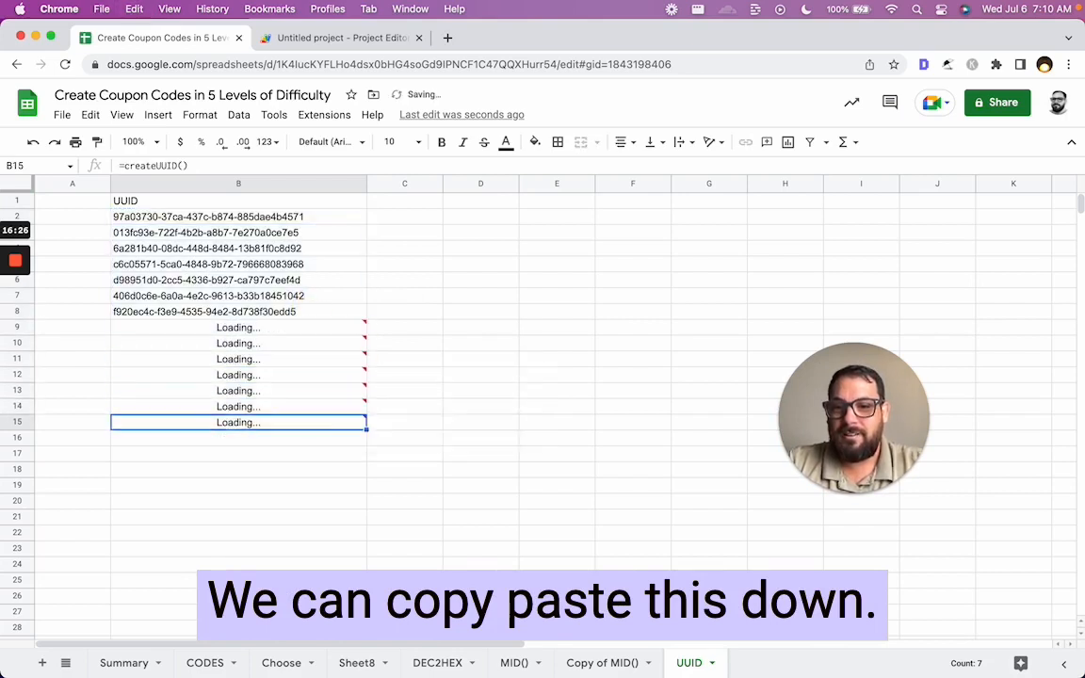
# Fill the createUUID formula from B15 down through B1000
pyautogui.hotkey('ctrl', 'shift', 'Down')
pyautogui.hotkey('ctrl', 'shift', 'Up')
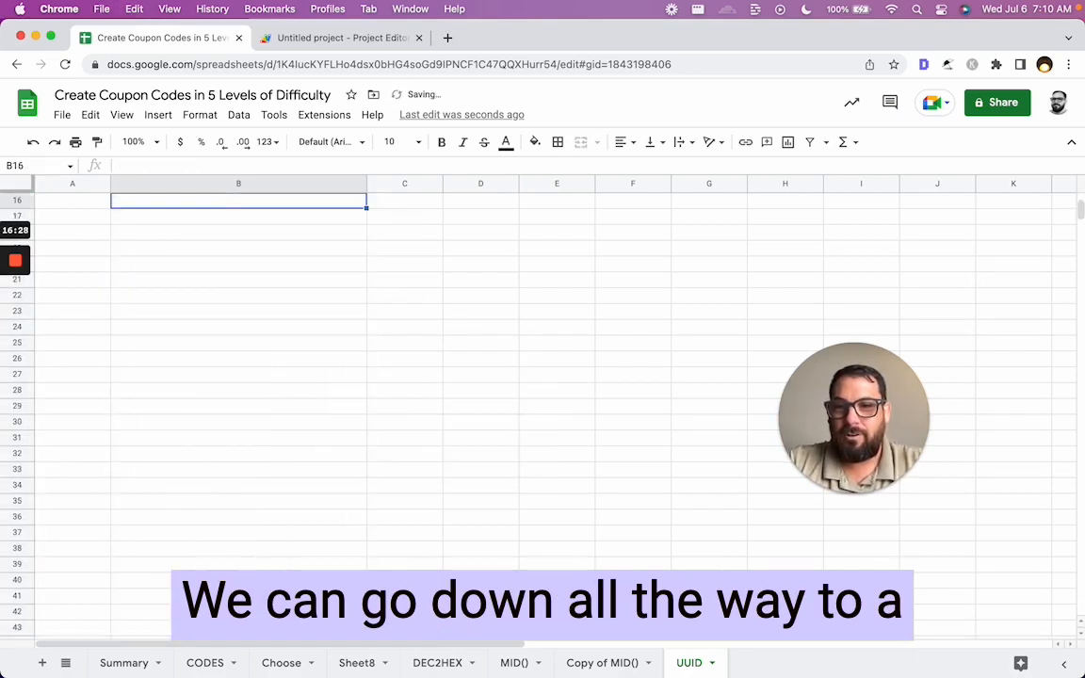
pyautogui.press('super+shift+Down')
pyautogui.press('super+d')
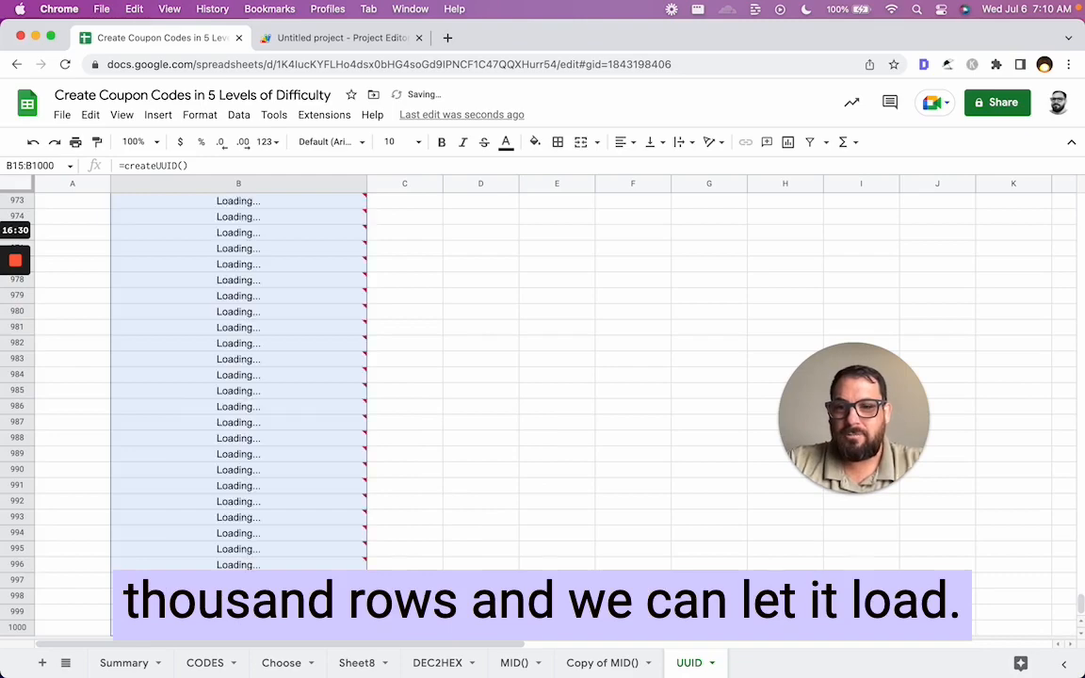
# Return to the first rows of column B and check how the UUIDs load further down the column
pyautogui.press('Up')
pyautogui.press('Up')
pyautogui.press('Up')
pyautogui.press('Up')
pyautogui.press('Up')
pyautogui.press('Up')
pyautogui.press('Up')
pyautogui.press('Up')
pyautogui.press('Up')
pyautogui.press('Up')
pyautogui.press('Up')
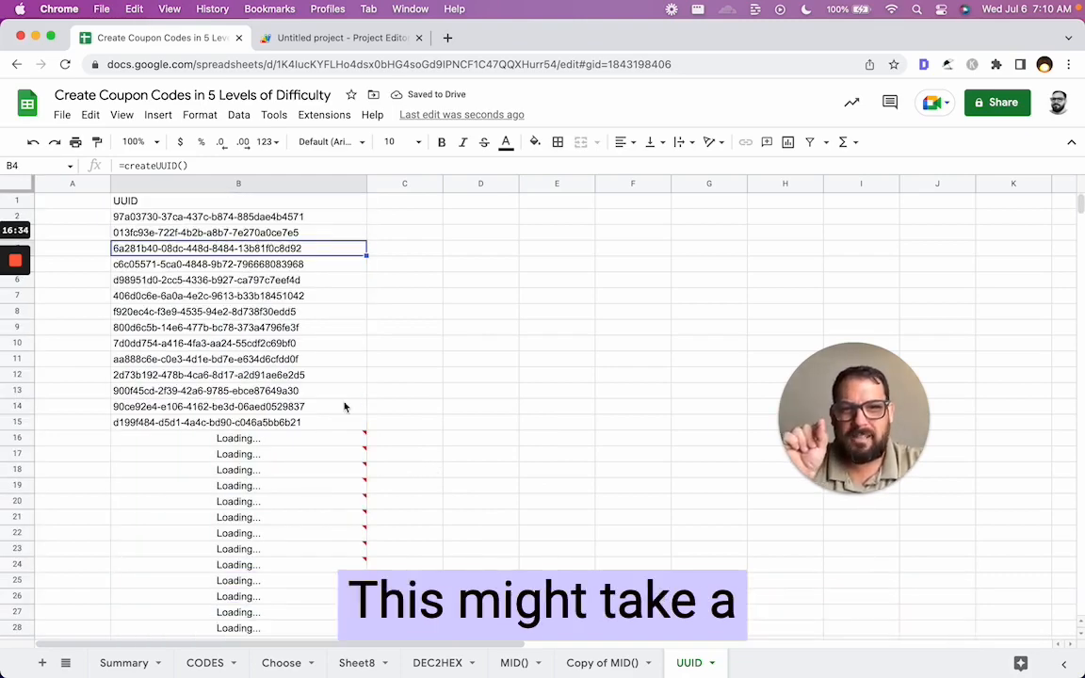
pyautogui.click(322, 407)
pyautogui.scroll(-10, 323, 409)
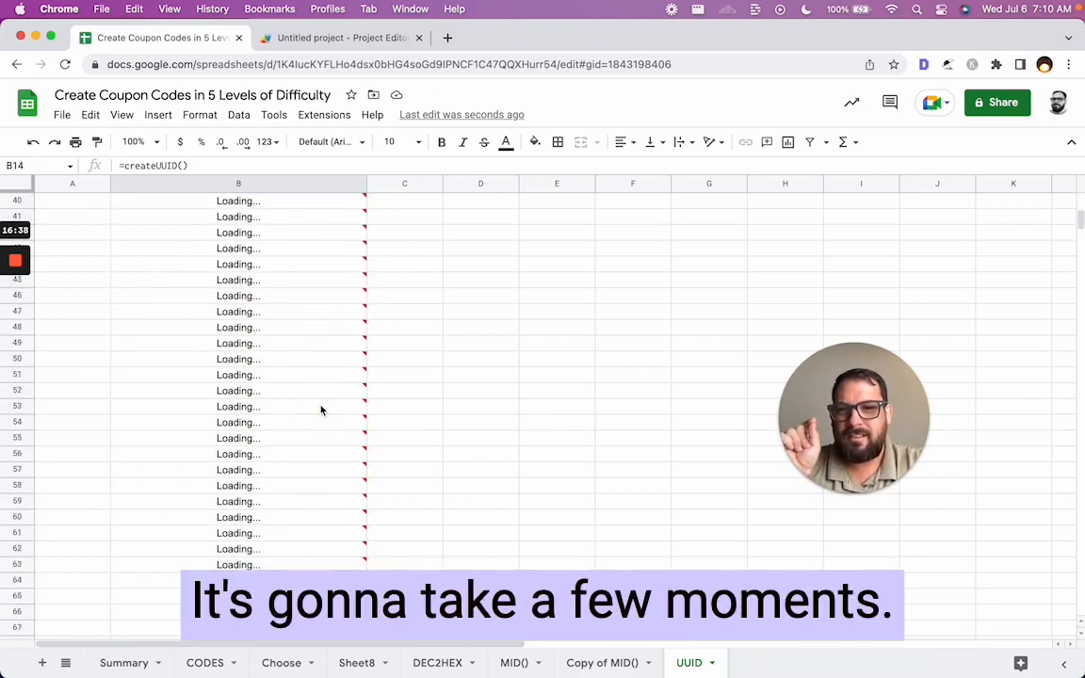
pyautogui.scroll(-6, 320, 409)
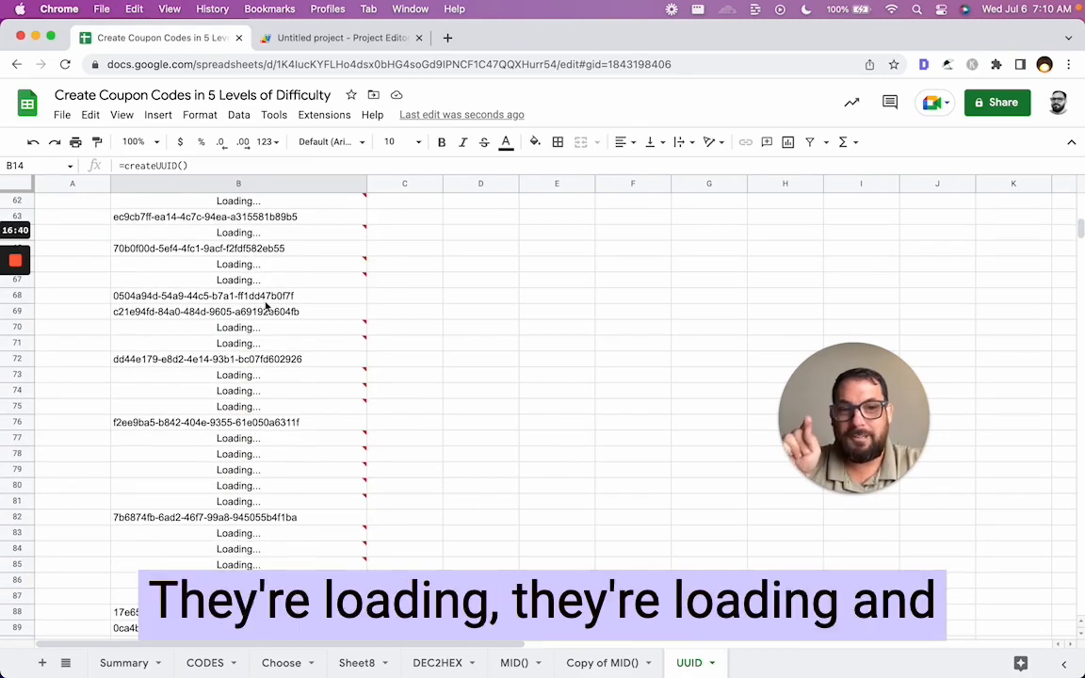
pyautogui.scroll(-5, 266, 306)
pyautogui.scroll(20, 259, 433)
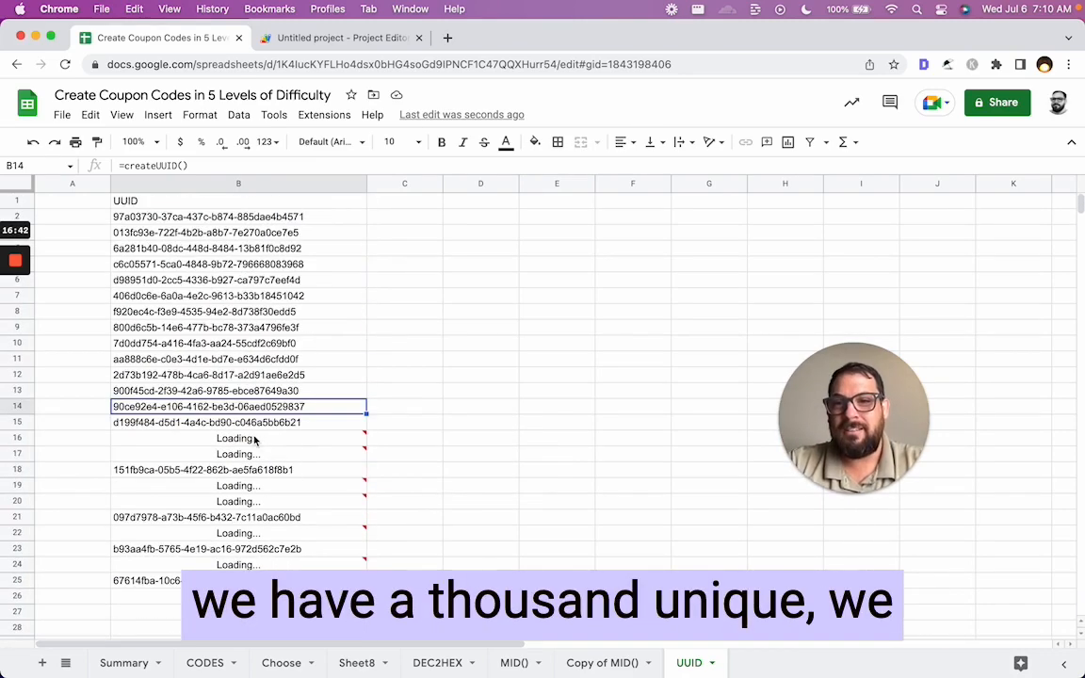
# Replace the formulas in B2:B5 with their values by copying and pasting values only, and check B2
pyautogui.click(334, 218)
pyautogui.press('cmd+c')
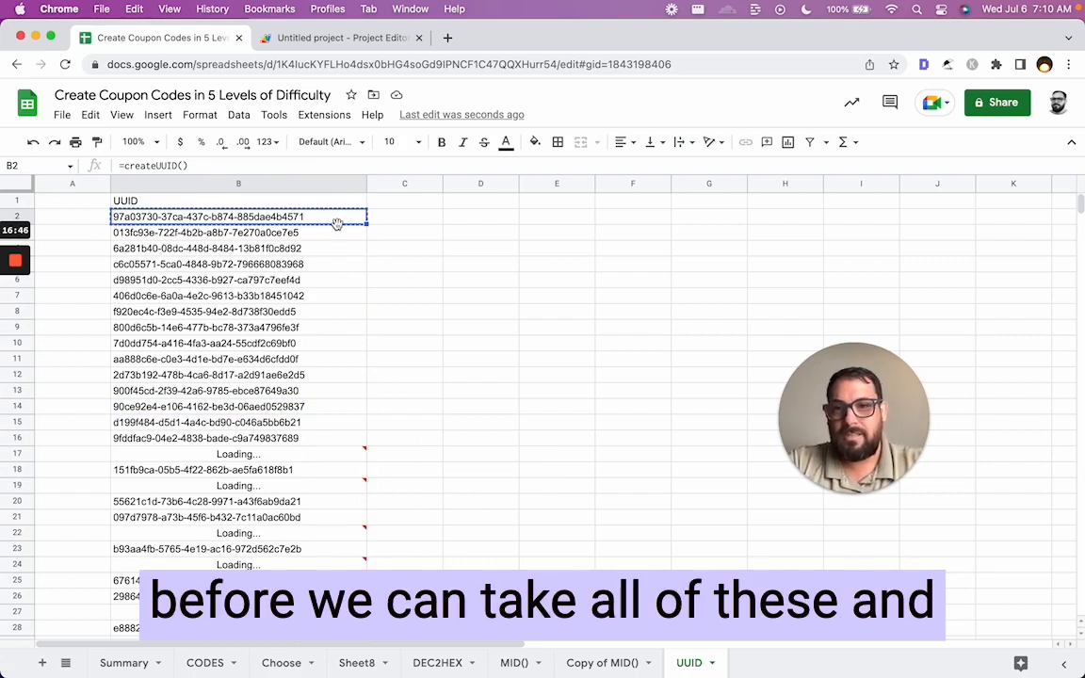
pyautogui.press('Down')
pyautogui.press('Down')
pyautogui.moveTo(336, 215); pyautogui.dragTo(331, 266)
pyautogui.press('cmd+c')
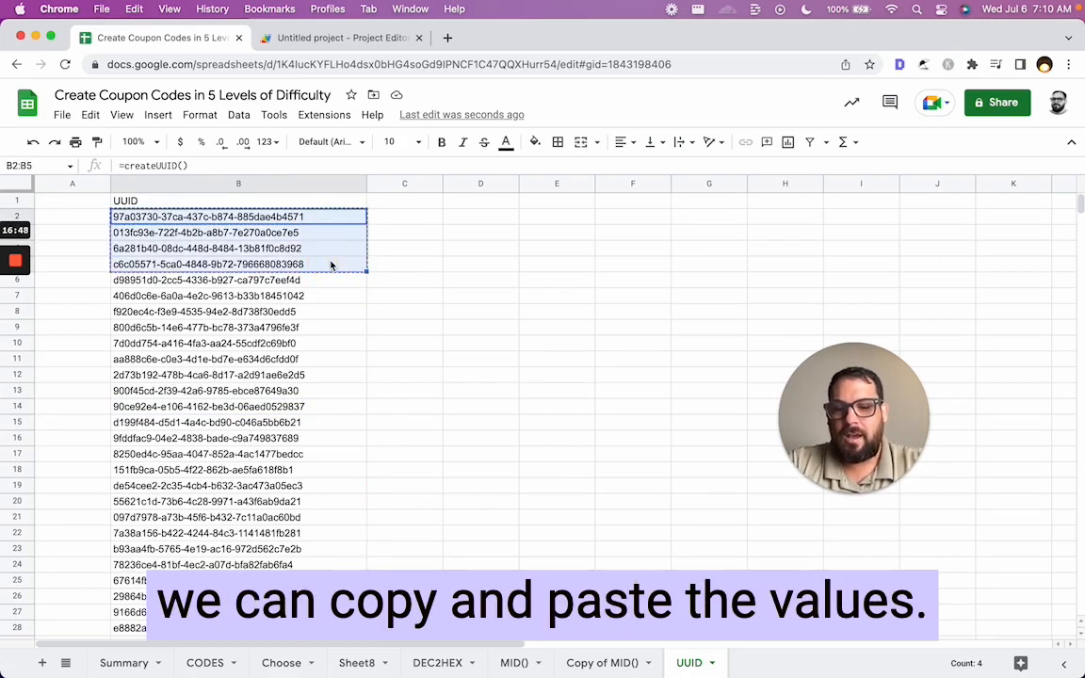
pyautogui.press('cmd+shift+v')
pyautogui.press('Down')
pyautogui.press('Down')
pyautogui.press('Down')
pyautogui.press('Down')
pyautogui.press('Down')
pyautogui.press('Down')
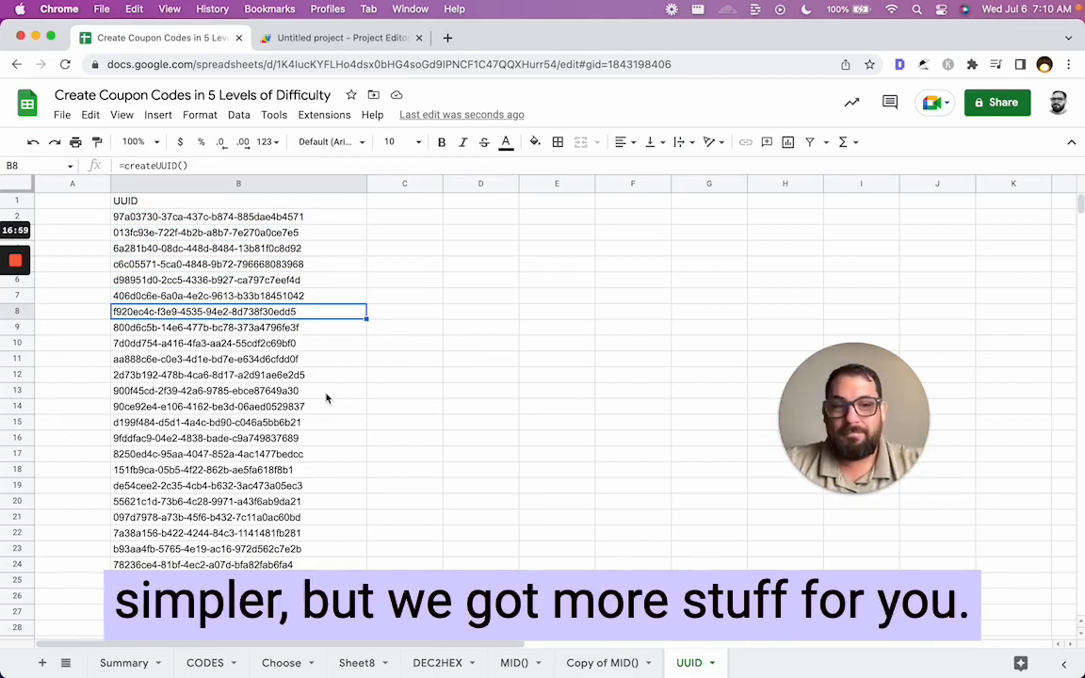
pyautogui.click(307, 220)
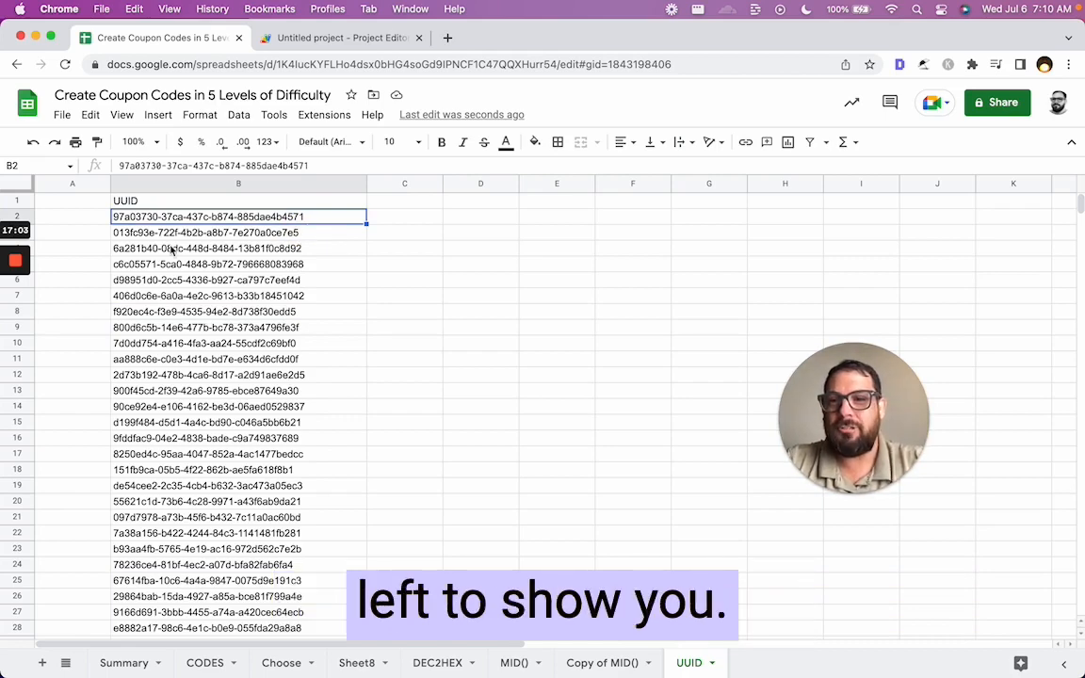
# Read the Autocomplete section of the Apps Script custom functions guide, including the DOUBLE() example
pyautogui.click(13, 322)
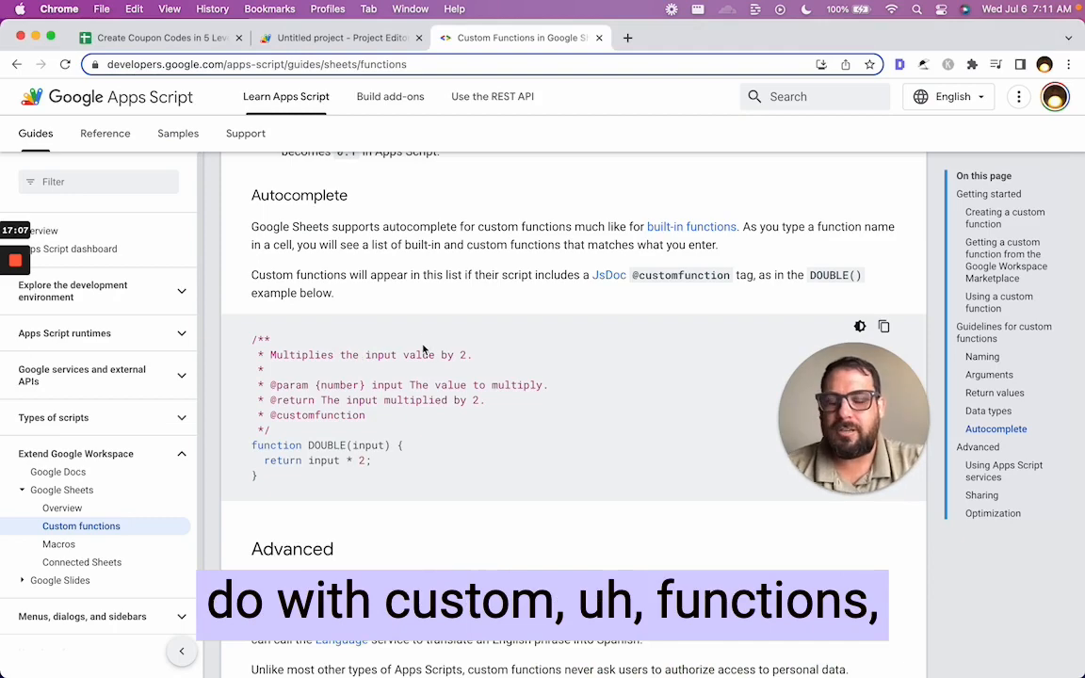
pyautogui.scroll(3, 423, 349)
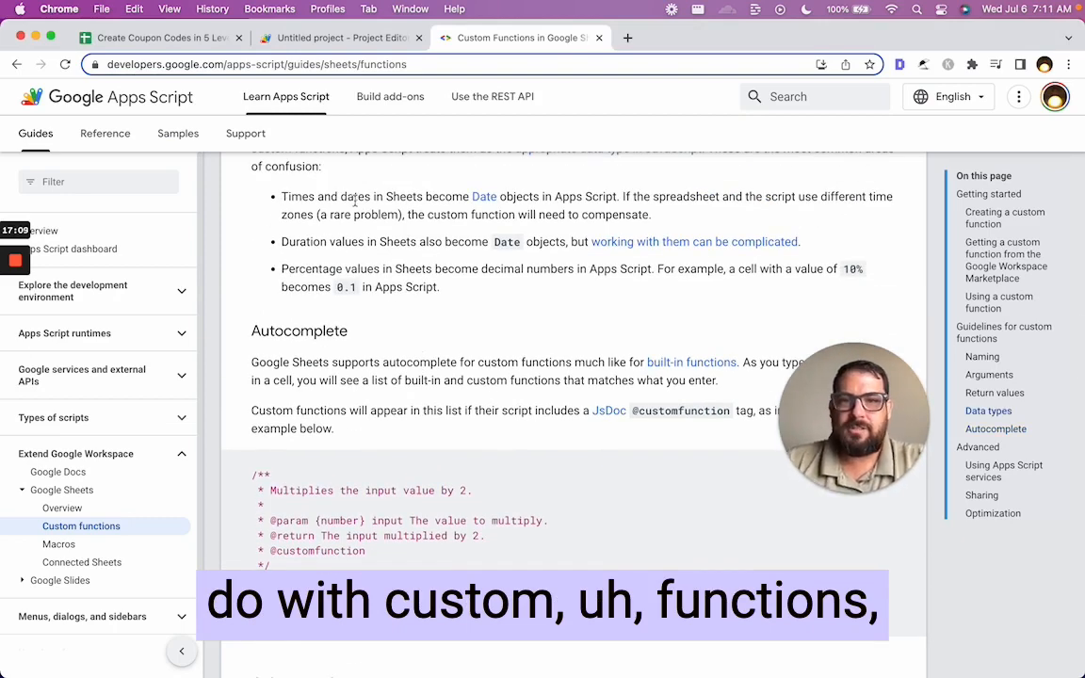
pyautogui.scroll(-3, 356, 198)
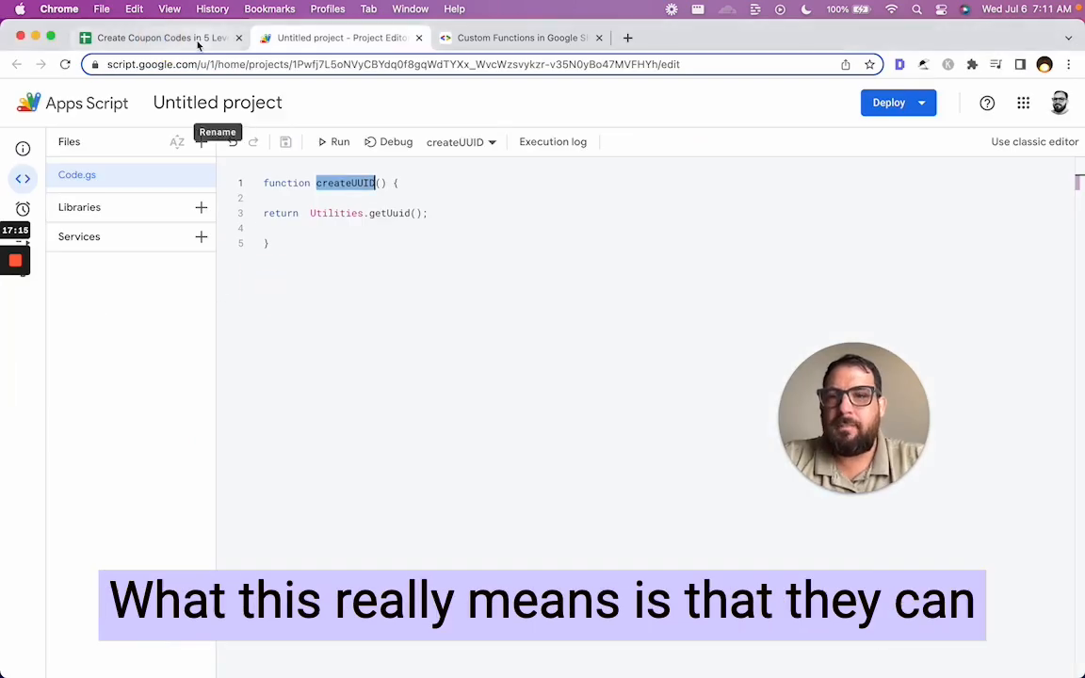
# Check the formula suggestions for =concate in cell C2 of the UUID sheet and clear the typed function name
pyautogui.click(198, 42)
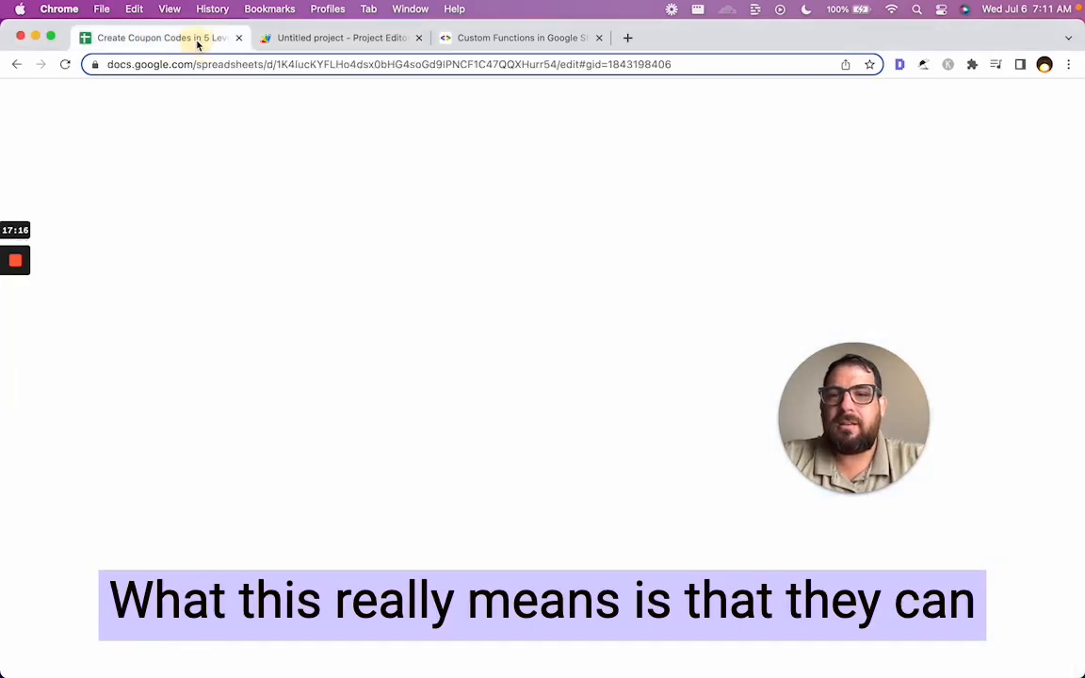
pyautogui.doubleClick(405, 216)
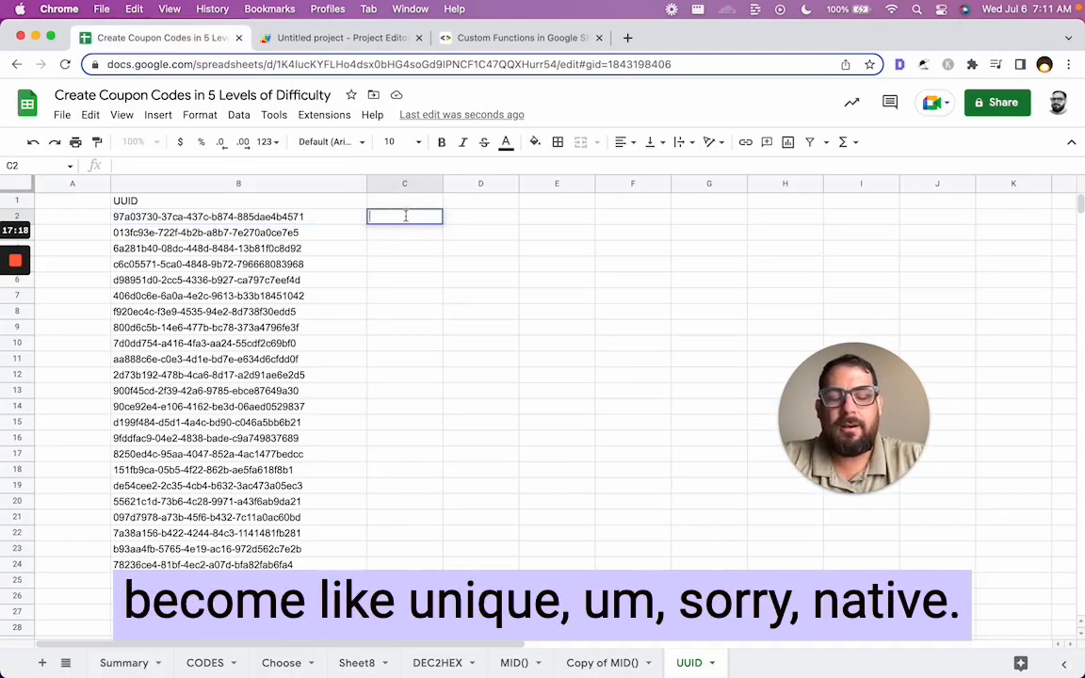
pyautogui.write('=')
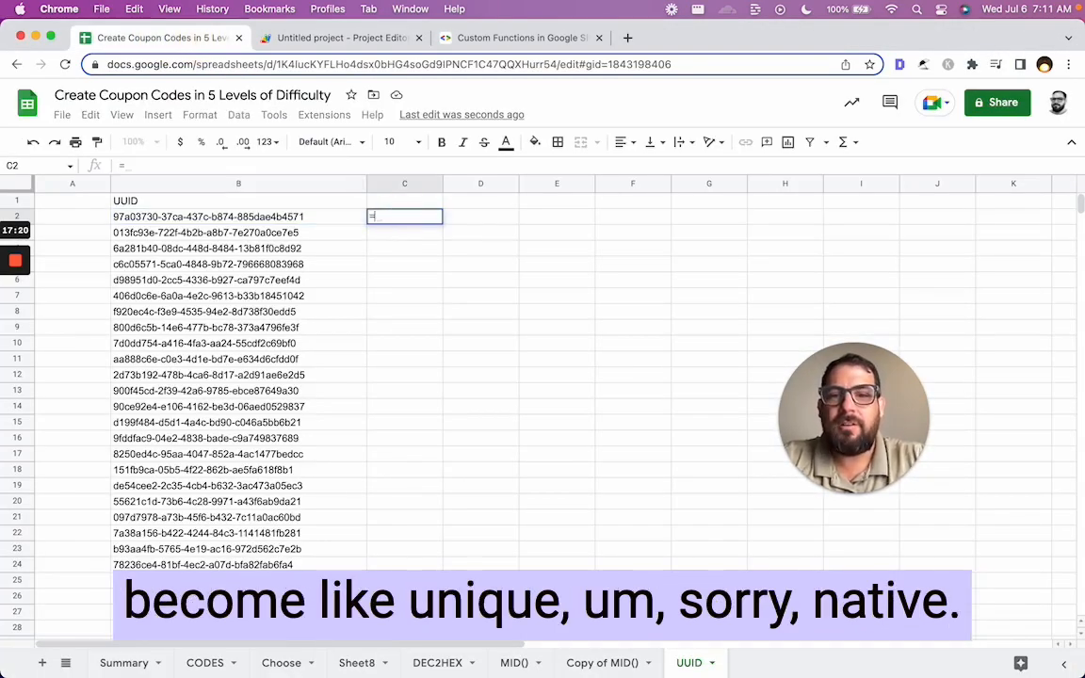
pyautogui.write('con')
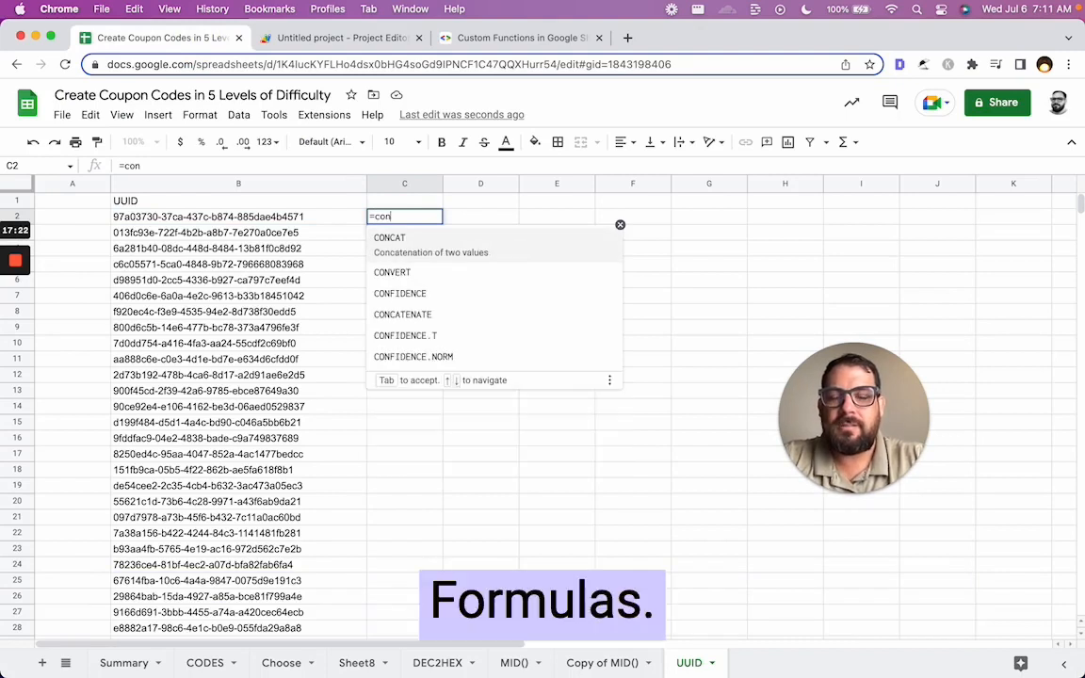
pyautogui.write('cate')
pyautogui.press('BackSpace')
pyautogui.press('BackSpace')
pyautogui.press('BackSpace')
pyautogui.press('BackSpace')
pyautogui.press('BackSpace')
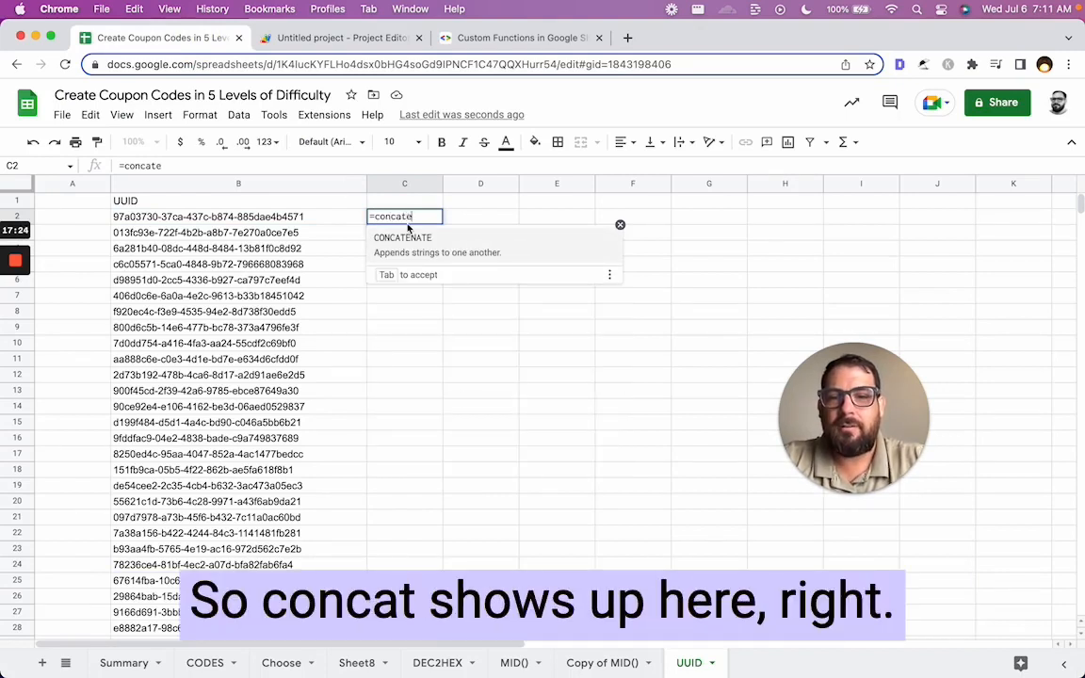
# Check whether =createuuid gets a formula suggestion in C2, and leave the cell empty
pyautogui.press('BackSpace')
pyautogui.write('re')
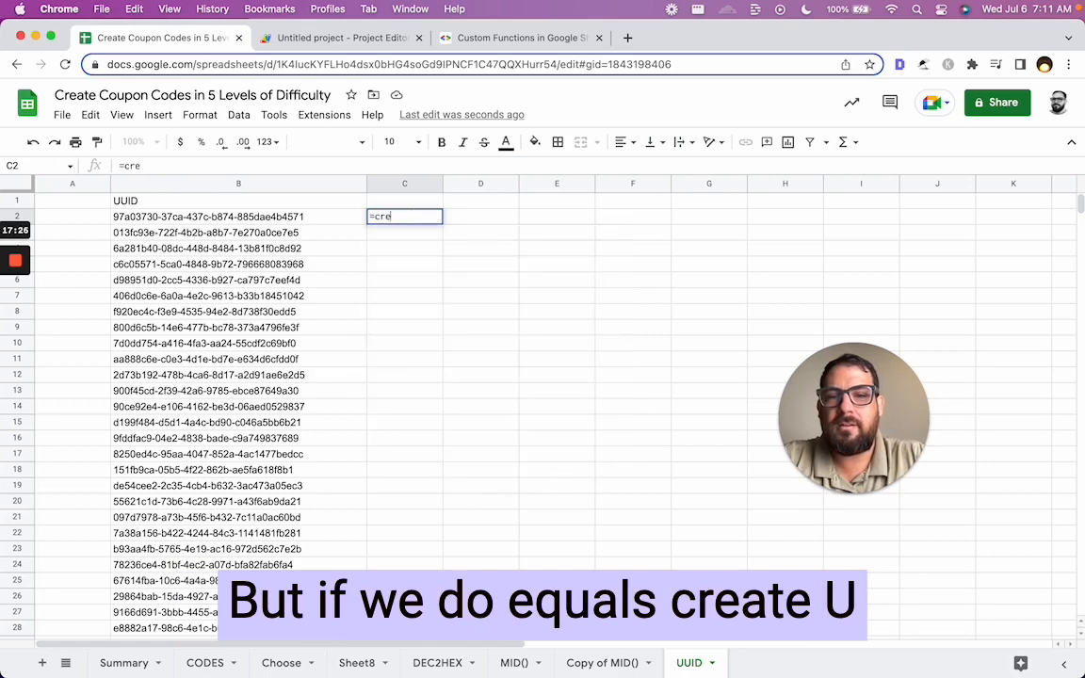
pyautogui.write('ateuuid')
pyautogui.press('Escape')
pyautogui.press('Down')
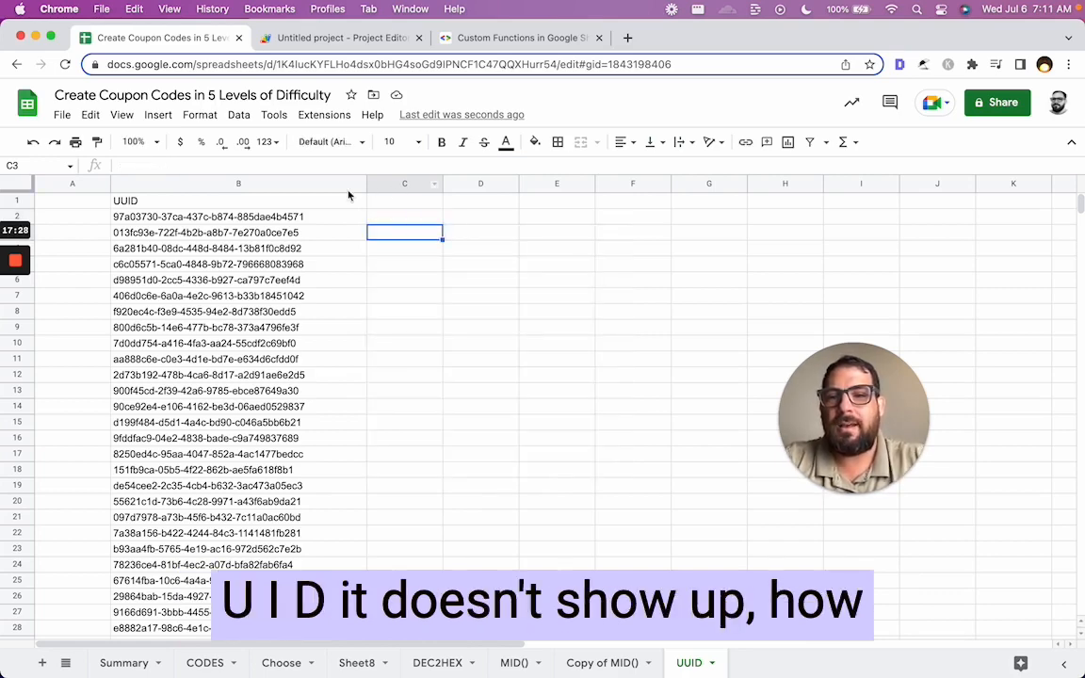
# Copy the JsDoc comment block from the guide's DOUBLE() example and place it directly above the createUUID function in Code.gs
pyautogui.click(342, 38)
pyautogui.click(518, 37)
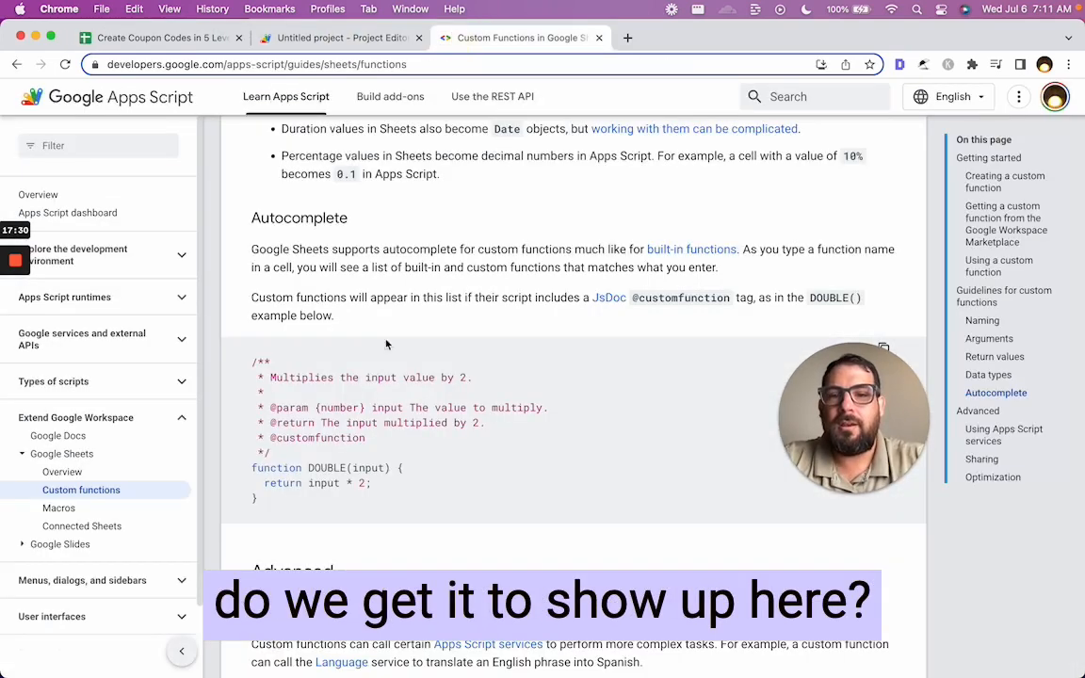
pyautogui.moveTo(296, 455); pyautogui.dragTo(251, 362)
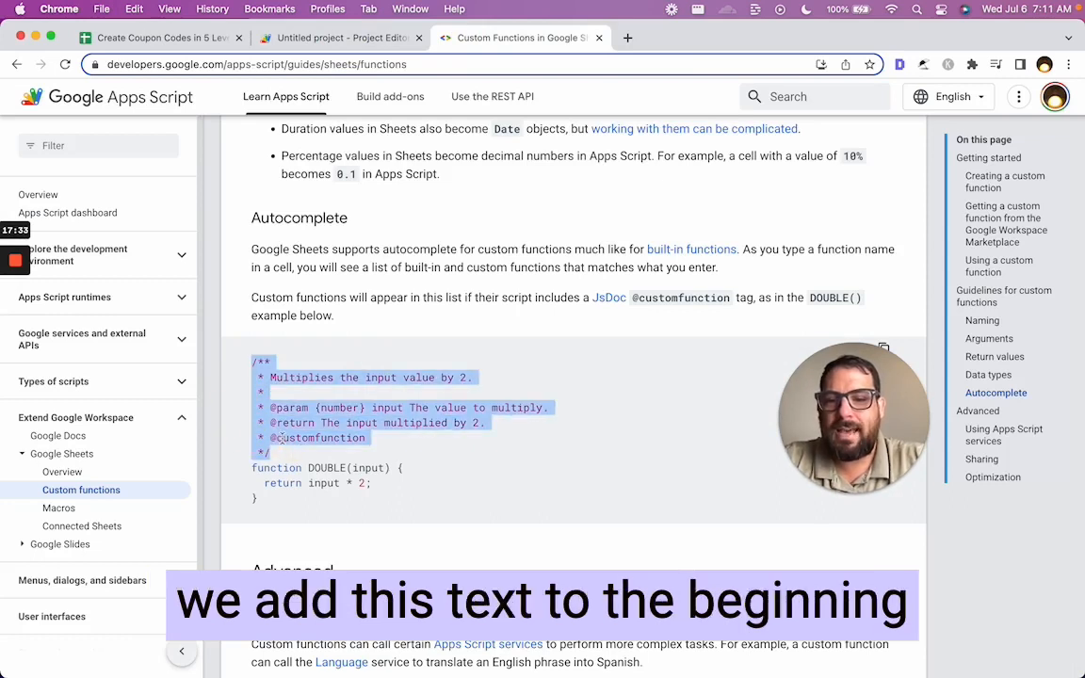
pyautogui.click(284, 441)
pyautogui.click(341, 38)
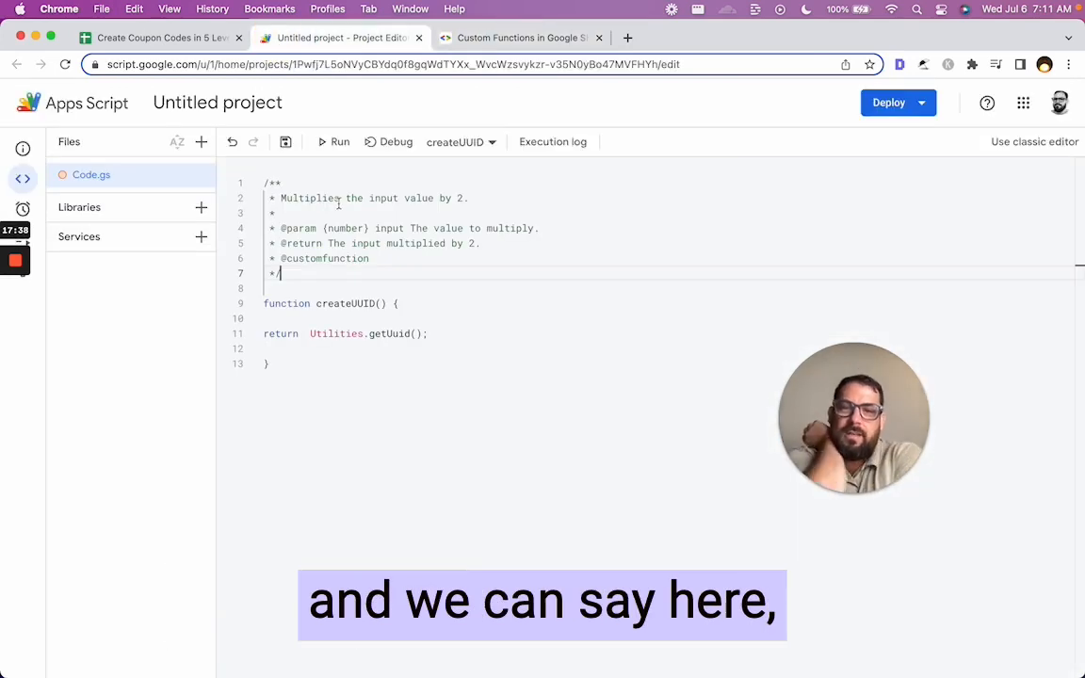
pyautogui.press('Delete')
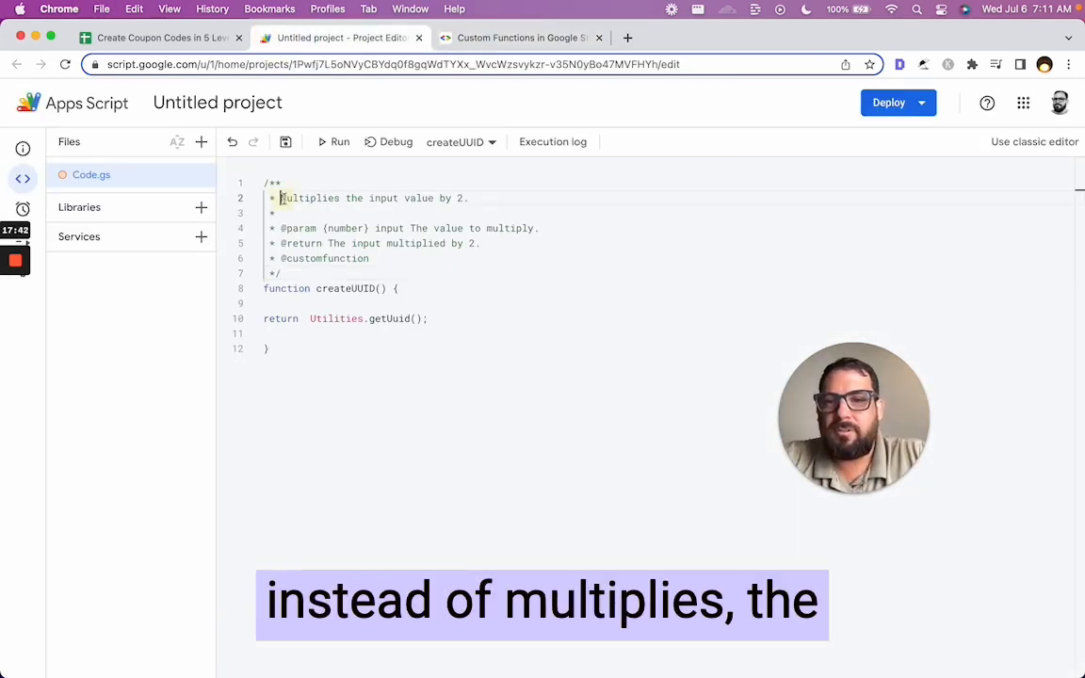
pyautogui.moveTo(280, 198); pyautogui.dragTo(464, 199)
pyautogui.press('BackSpace')
pyautogui.write('create ')
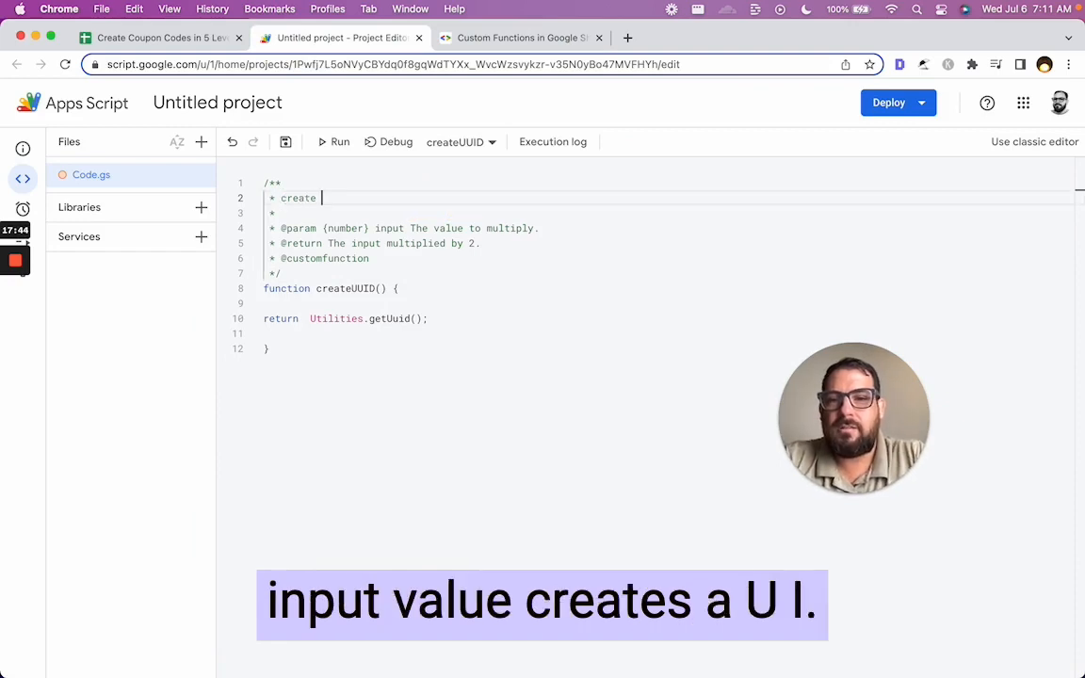
pyautogui.write('s a UUID')
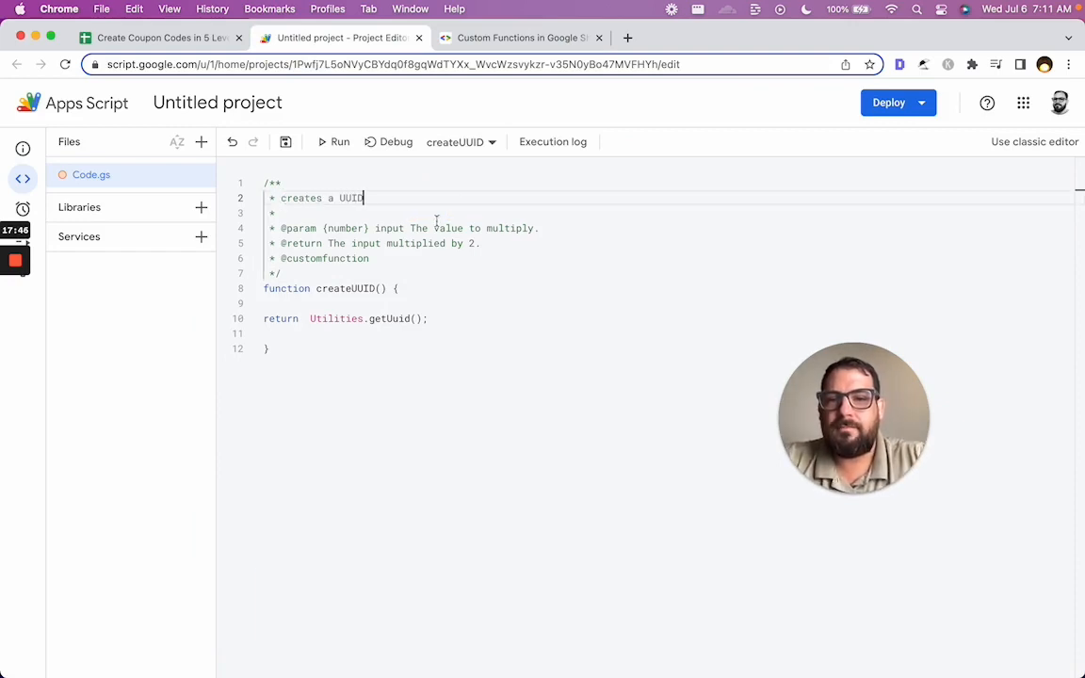
pyautogui.moveTo(537, 228); pyautogui.dragTo(251, 230)
pyautogui.press('BackSpace')
pyautogui.press('BackSpace')
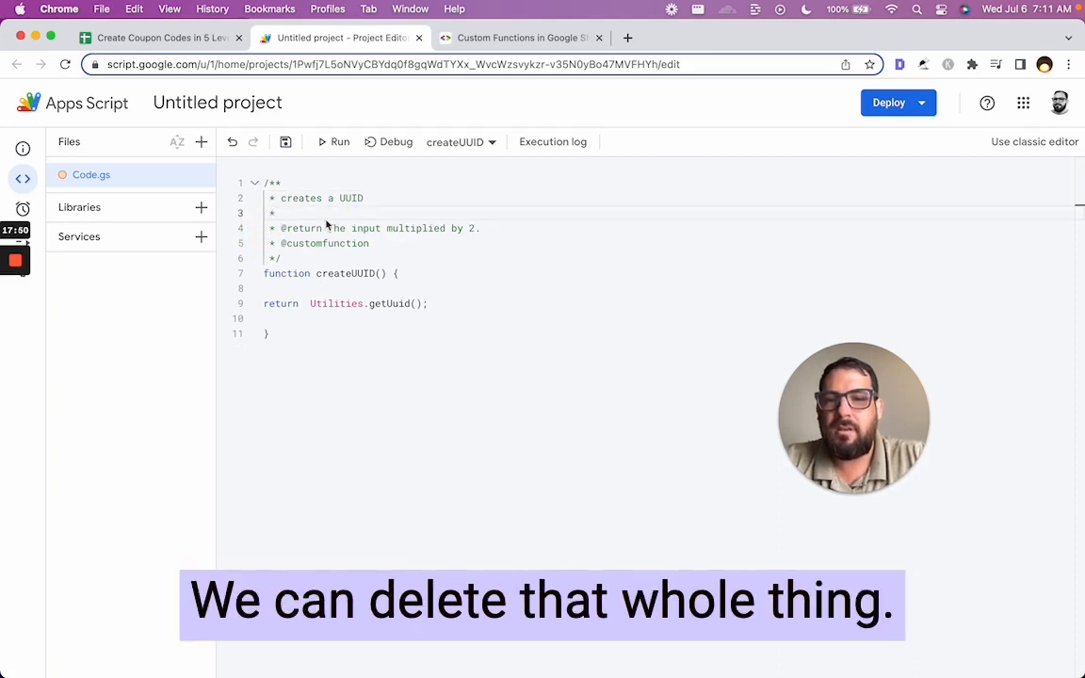
pyautogui.moveTo(328, 228); pyautogui.dragTo(476, 228)
pyautogui.write('a u.')
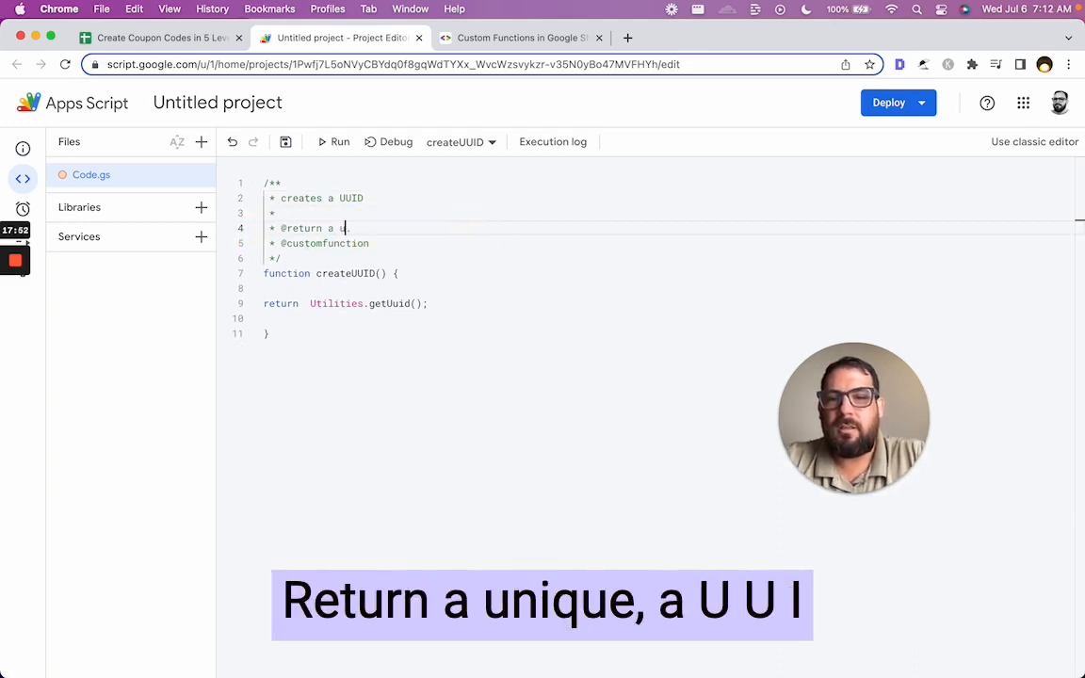
pyautogui.write('UUID')
pyautogui.press('cmd+s')
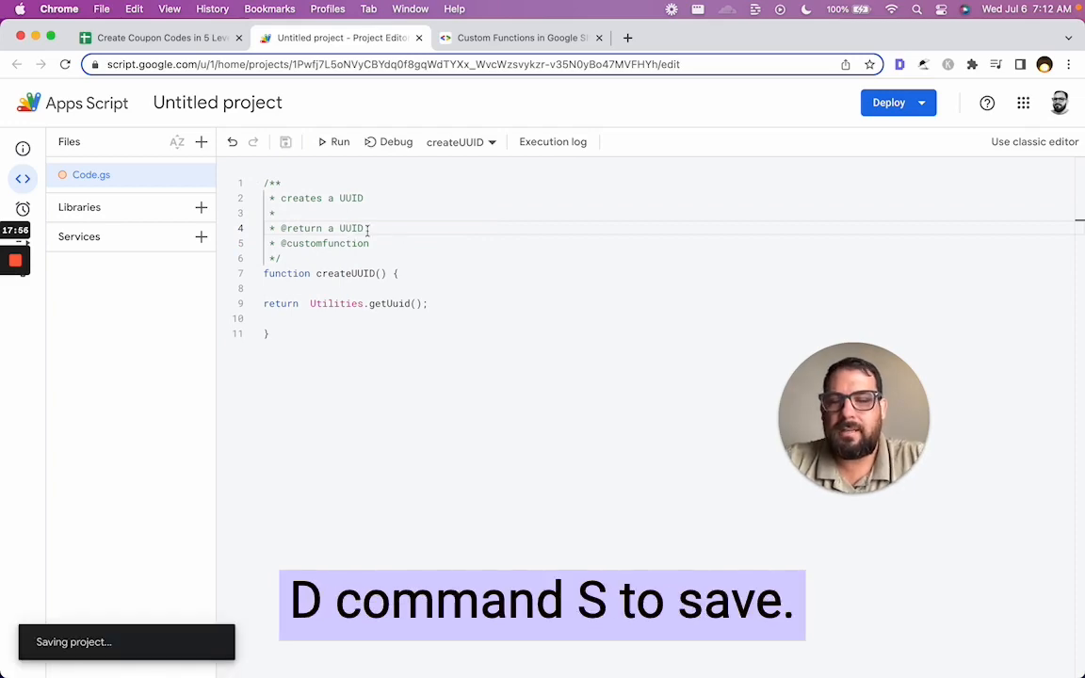
# Enter =createUUID() in C2 of the UUID sheet, accepting the suggested custom function
pyautogui.click(199, 38)
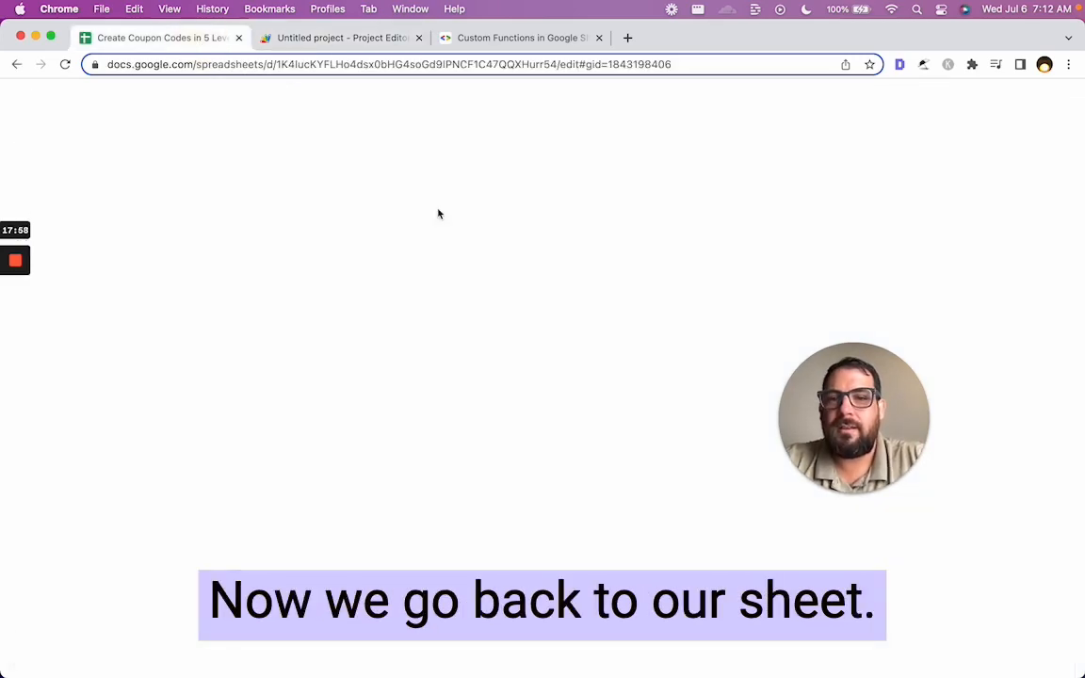
pyautogui.click(429, 217)
pyautogui.write('=creat')
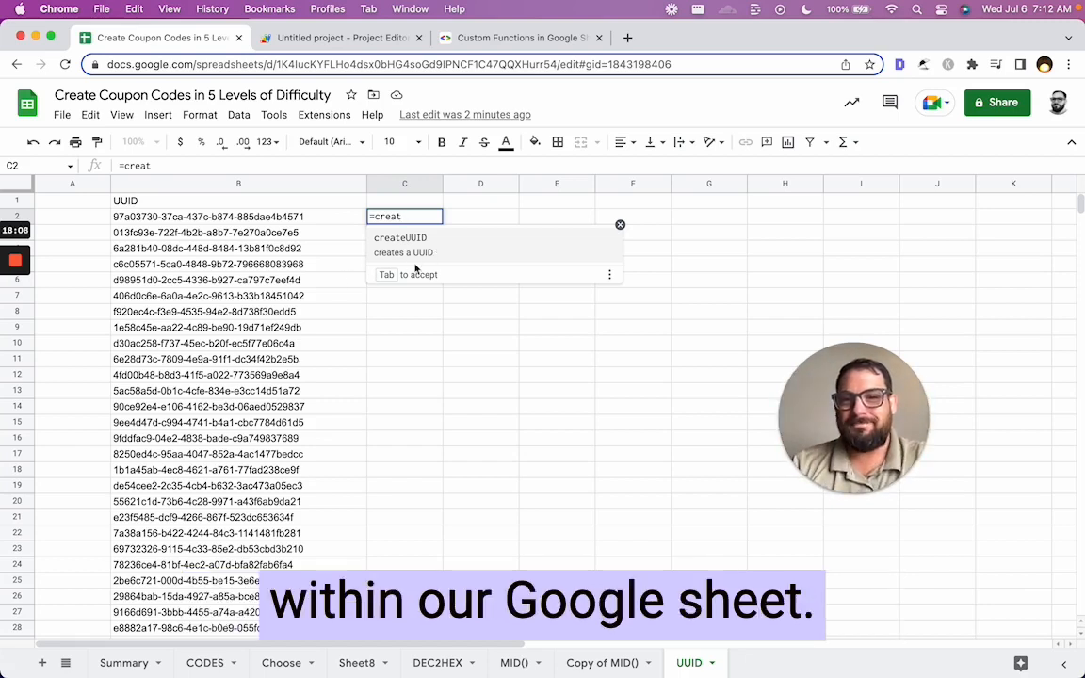
pyautogui.click(439, 246)
pyautogui.write(')')
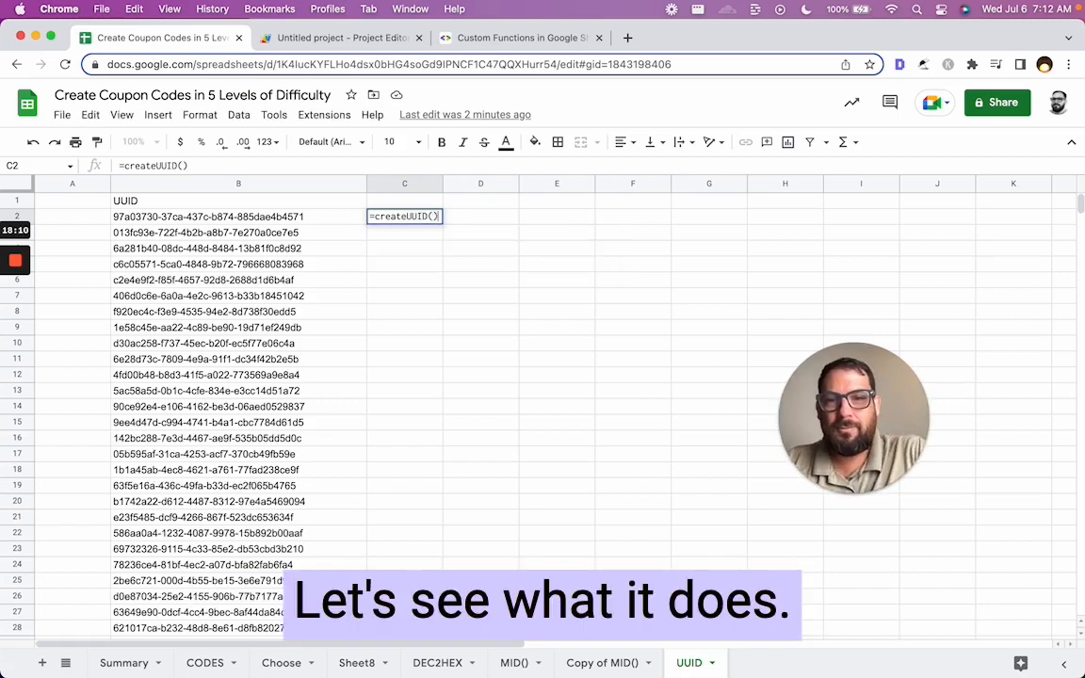
pyautogui.press('Return')
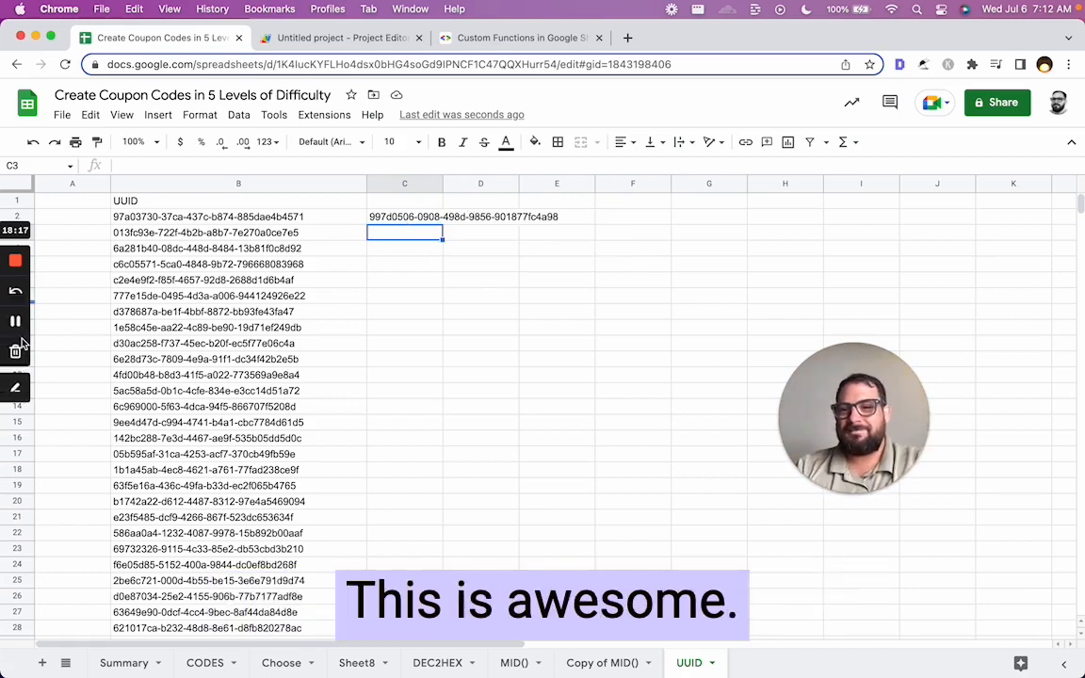
# Rename the createUUID function in the script to createUniqueIdentifier
pyautogui.click(275, 43)
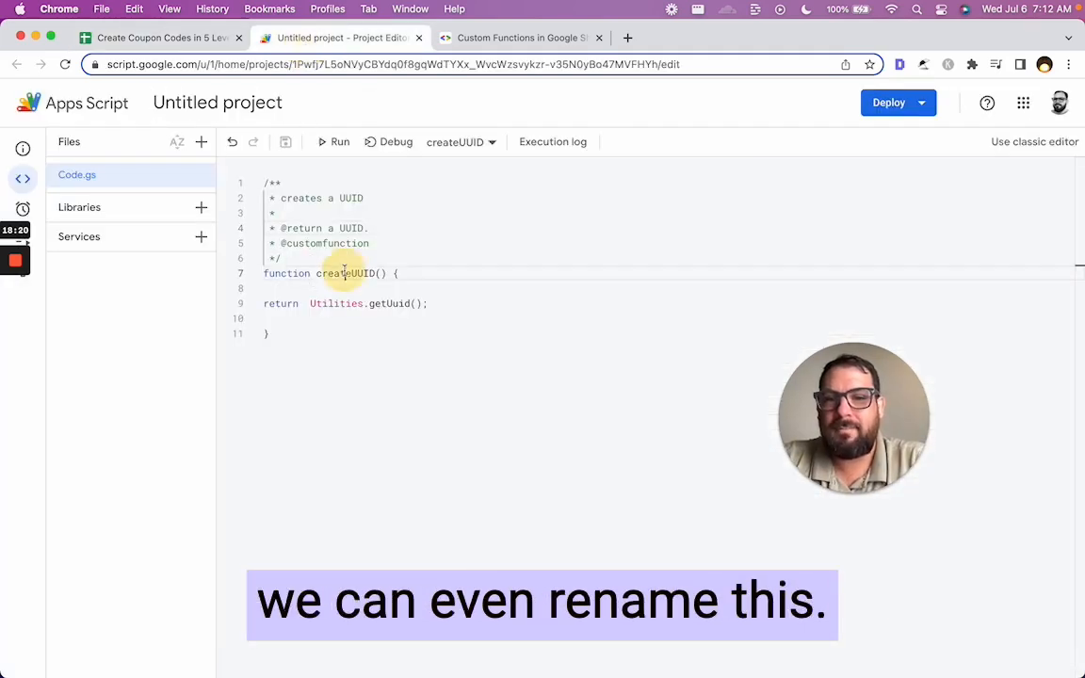
pyautogui.doubleClick(338, 273)
pyautogui.write('createUU')
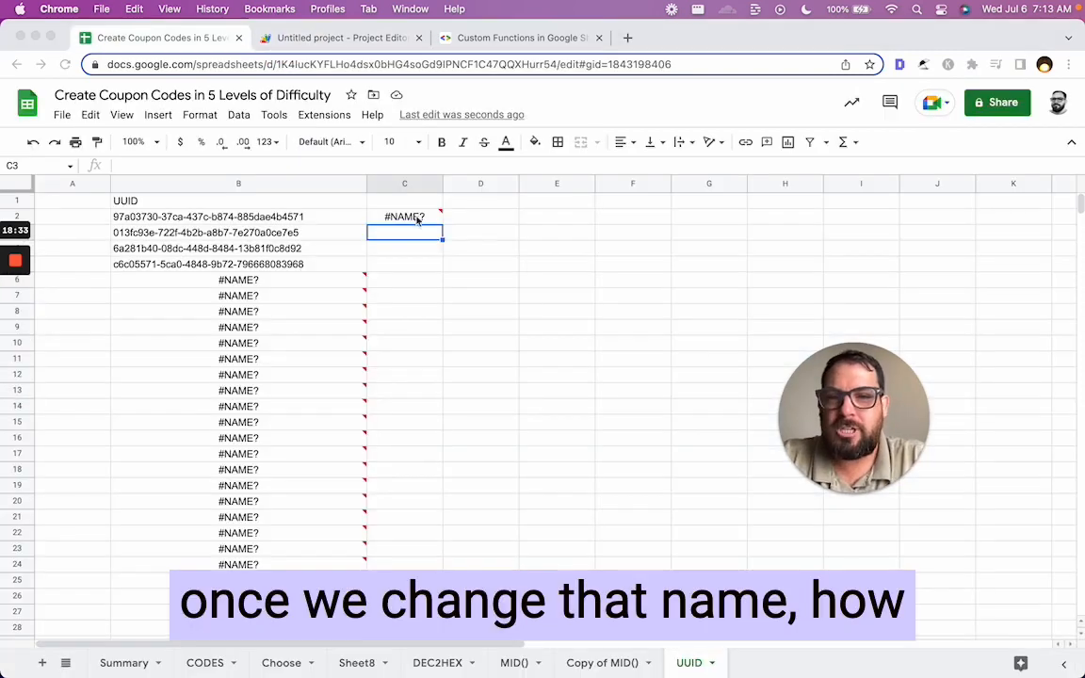
# Replace the formula in C2 of the UUID sheet with the suggested createUniqueIdentifier function
pyautogui.moveTo(405, 210)
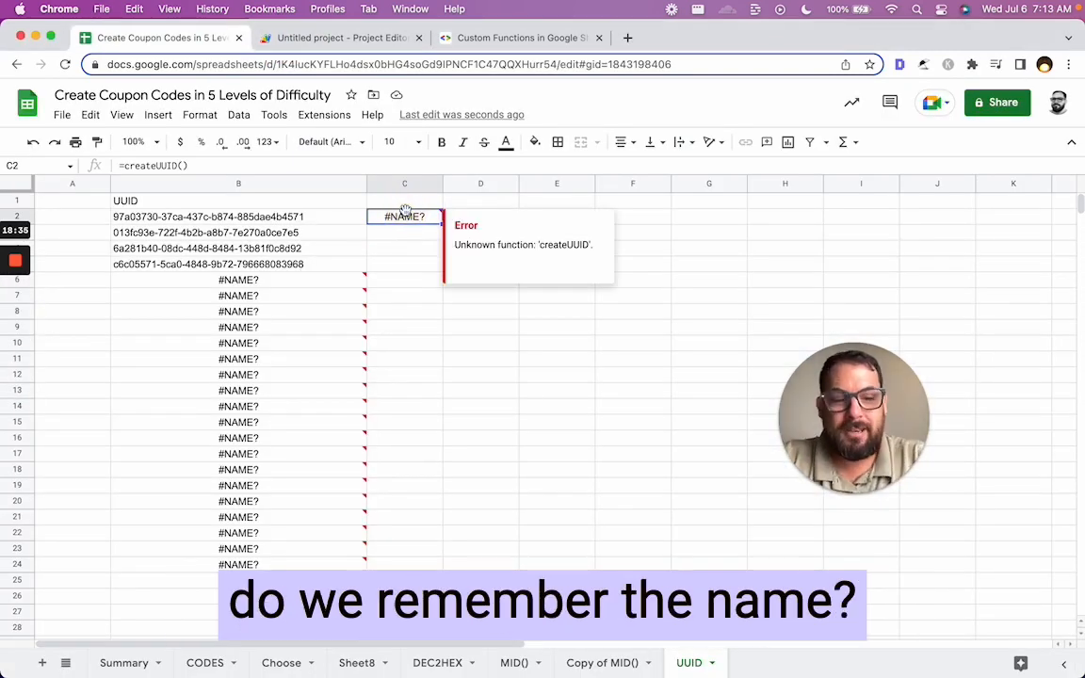
pyautogui.write('=create')
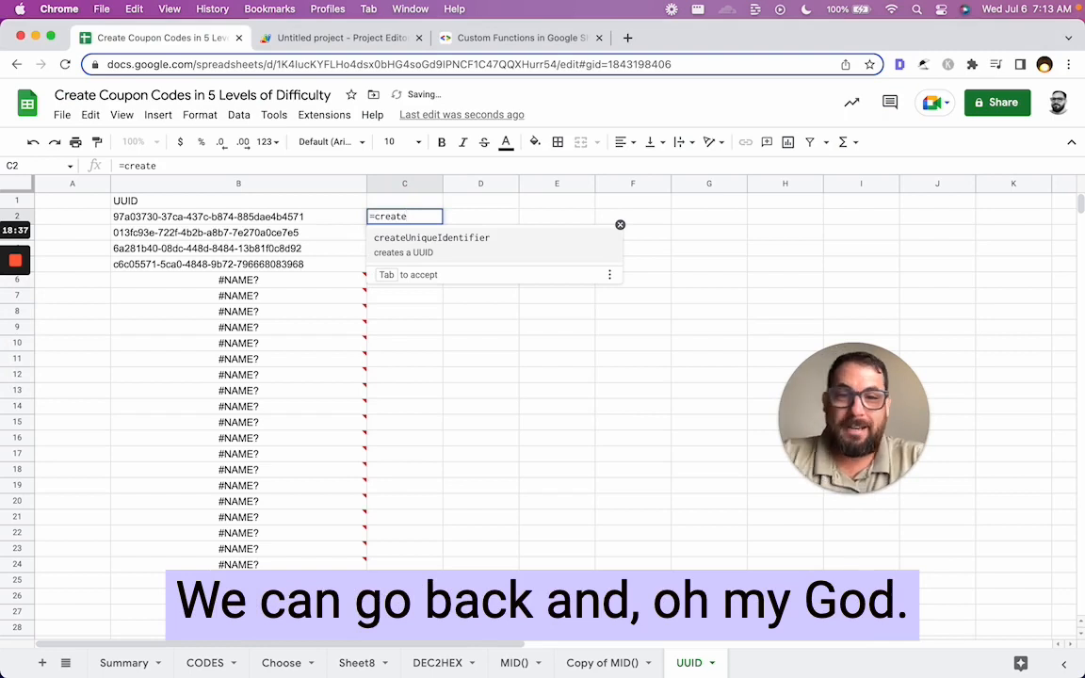
pyautogui.click(449, 253)
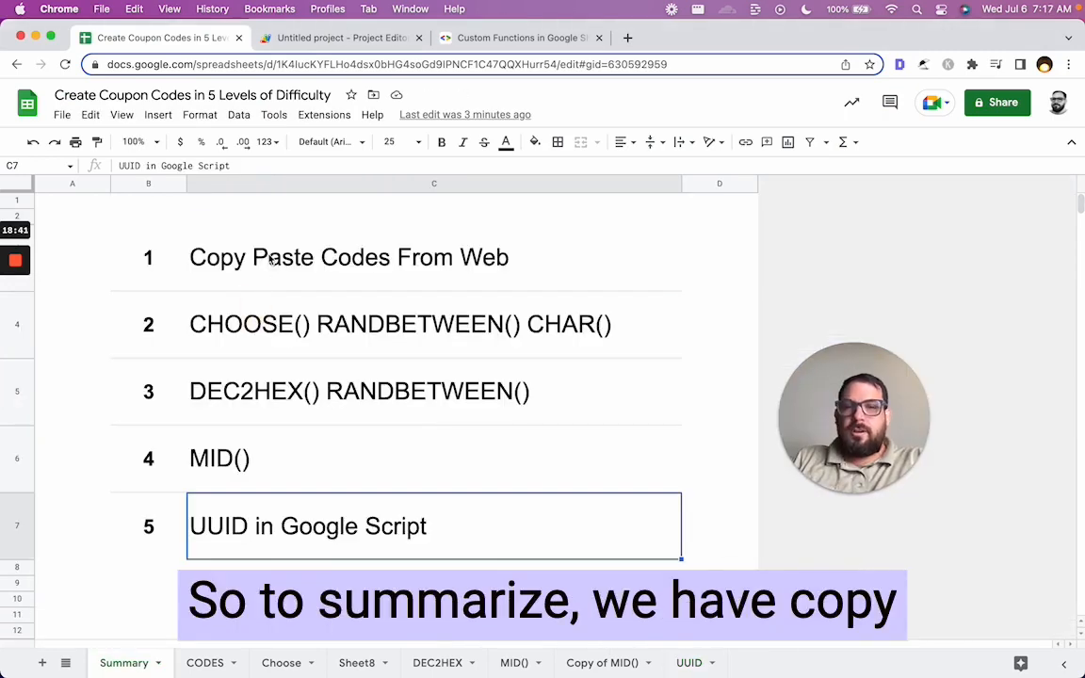
# Review the five code-creation methods listed on the Summary sheet, from copied web codes to UUID in Google Script
pyautogui.click(271, 261)
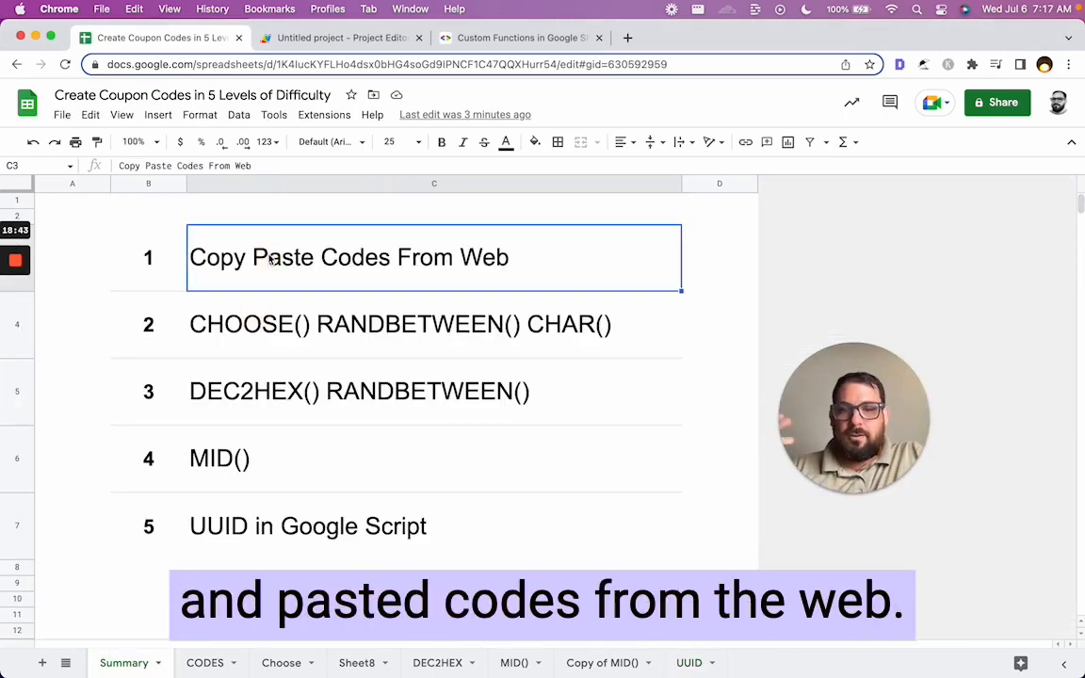
pyautogui.click(238, 296)
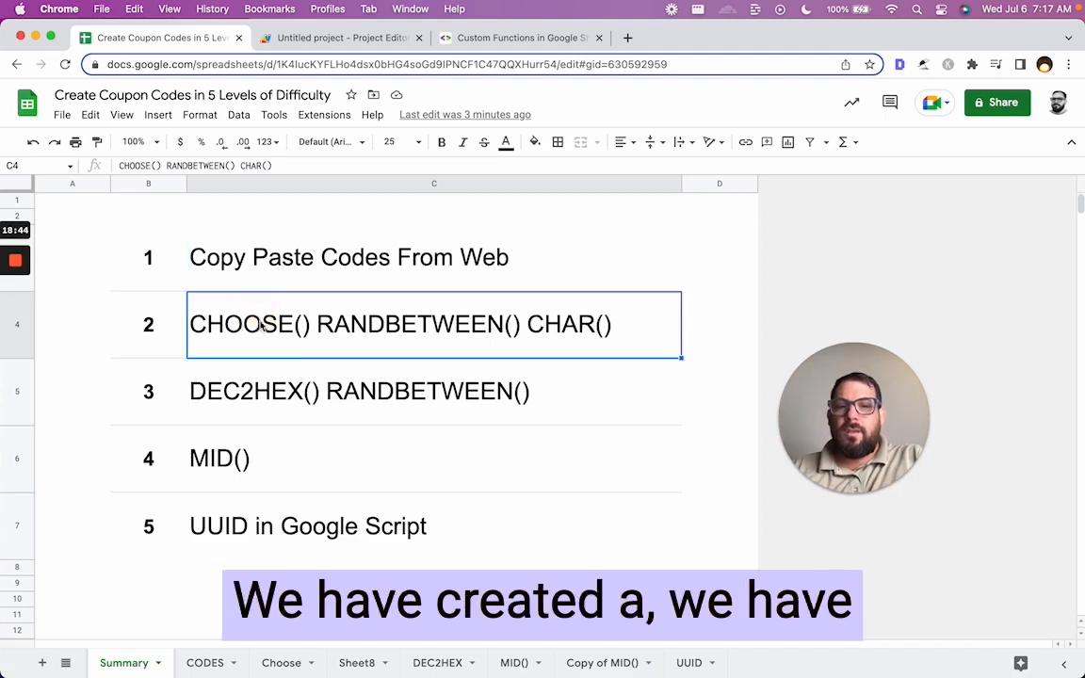
pyautogui.click(313, 363)
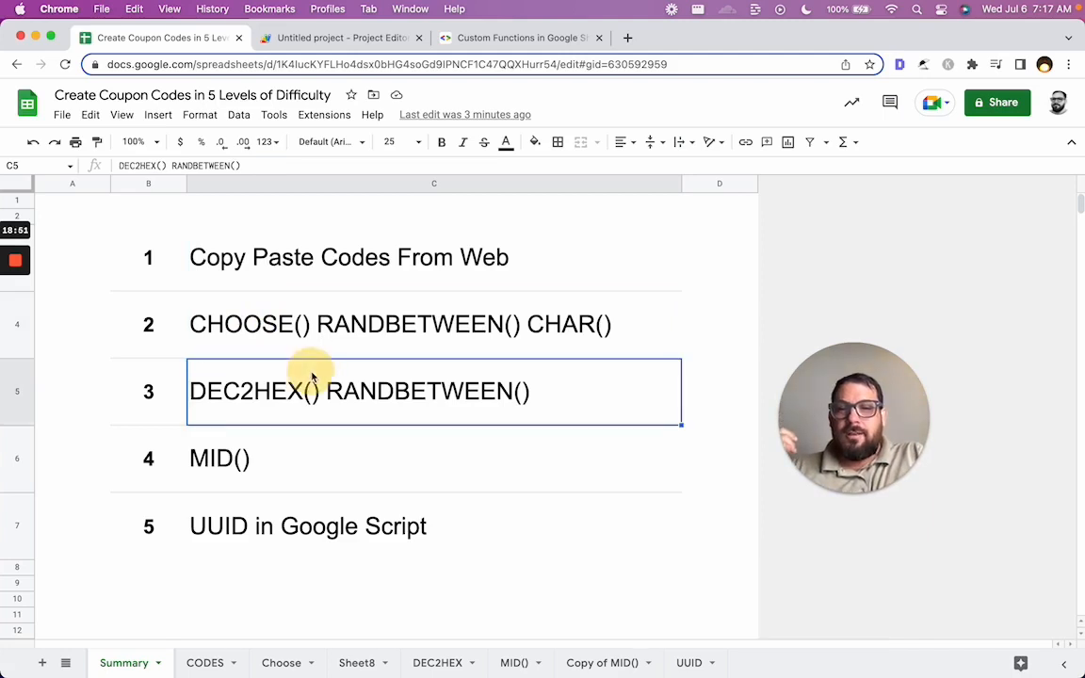
pyautogui.click(292, 347)
pyautogui.click(290, 388)
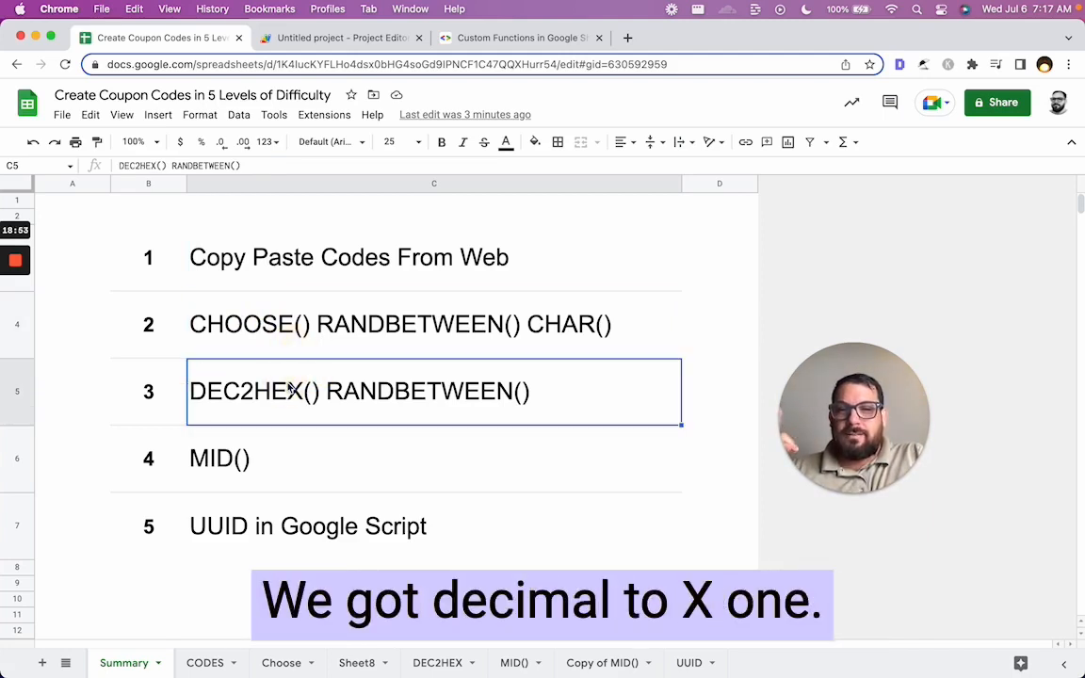
pyautogui.click(261, 455)
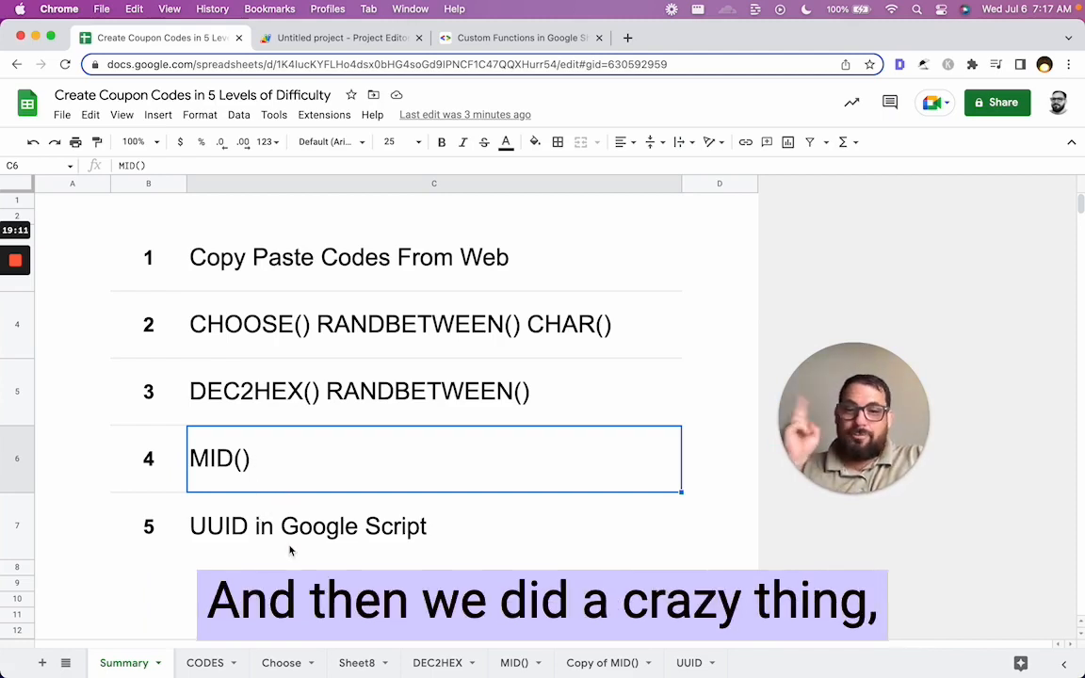
pyautogui.click(268, 499)
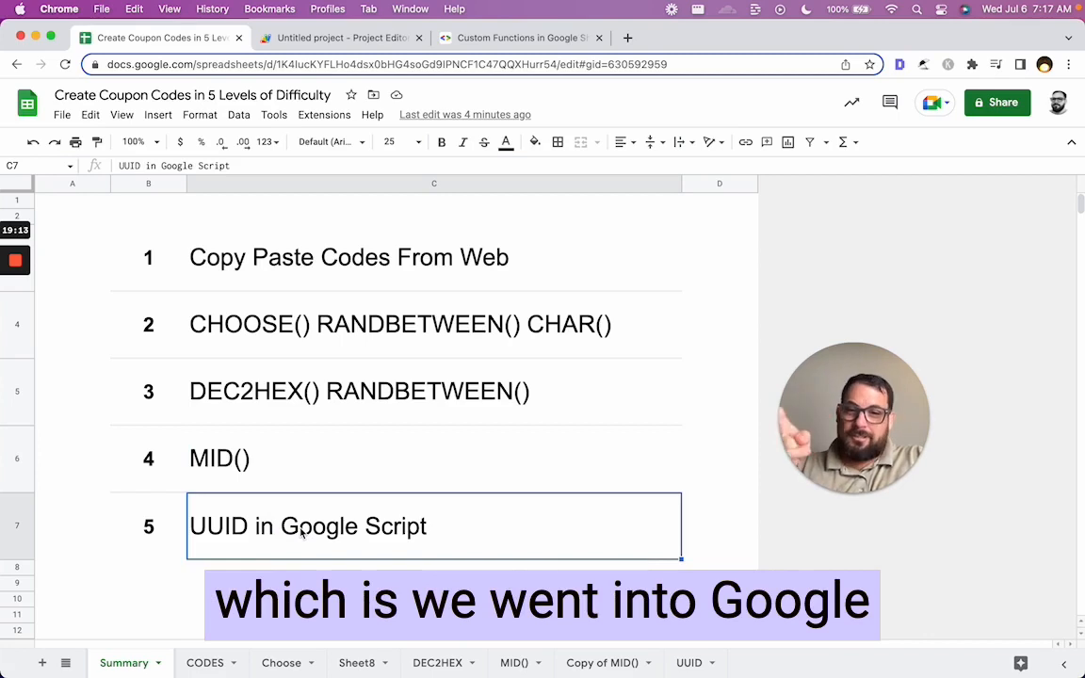